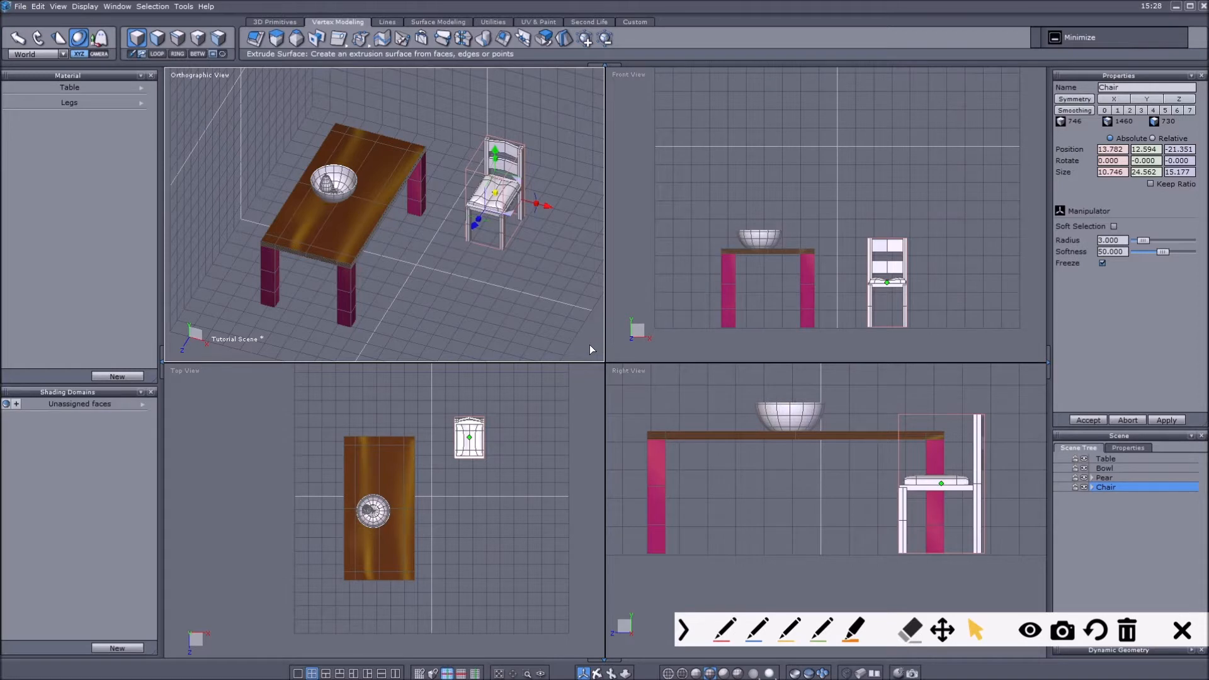
# Save the tutorial scene with the table, bowl, pear and chair
pyautogui.hotkey('ctrl', 's')
pyautogui.scroll(5, 340, 190)
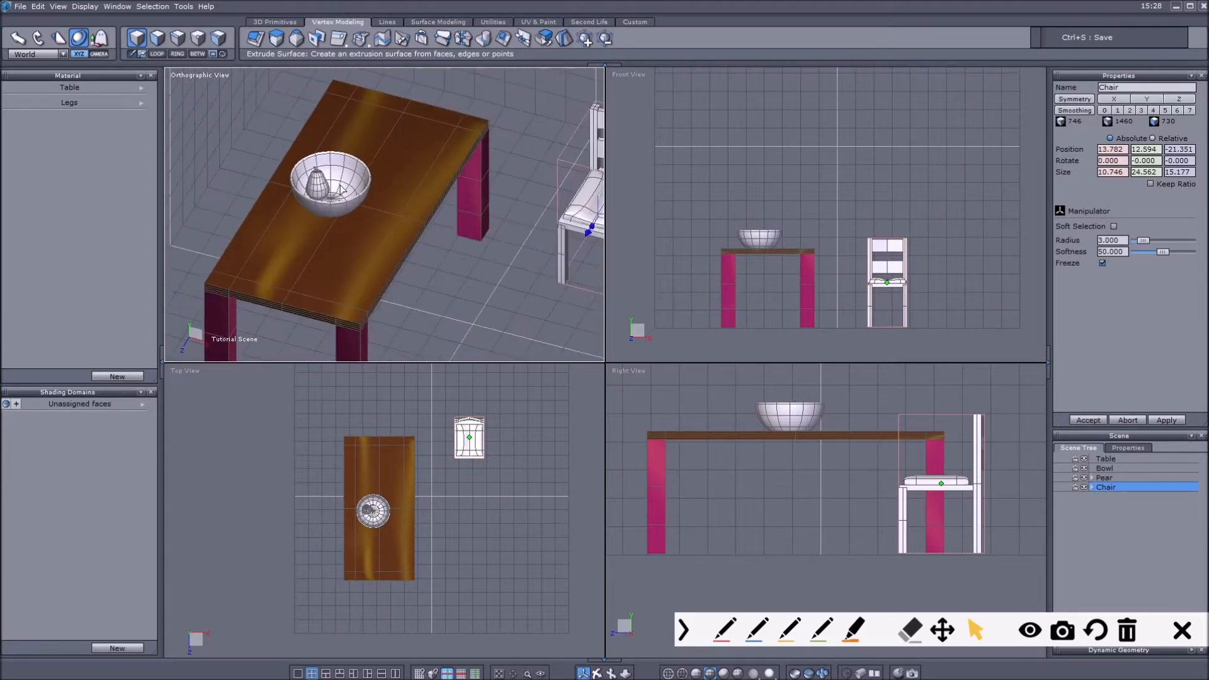
pyautogui.scroll(-5, 343, 190)
pyautogui.scroll(2, 425, 214)
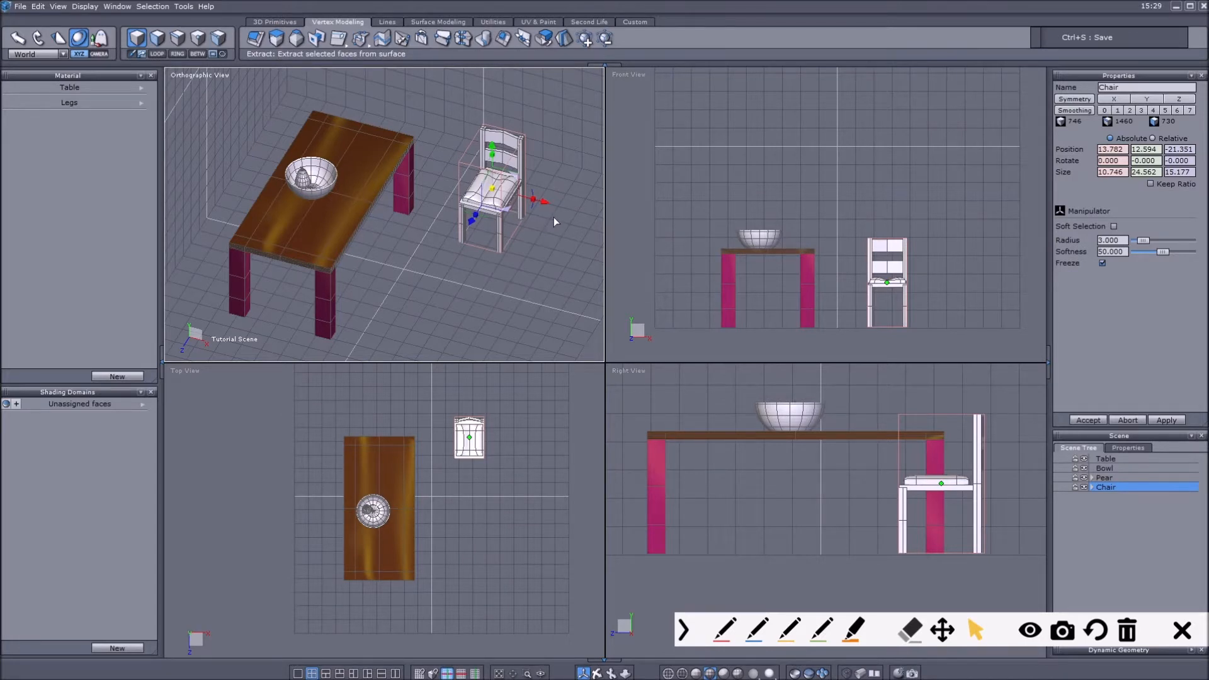
# Move the bowl off the table into free space, to about position 6.190, 41.201, 5.448
pyautogui.click(334, 188)
pyautogui.moveTo(336, 171); pyautogui.dragTo(452, 153)
pyautogui.scroll(8, 872, 170)
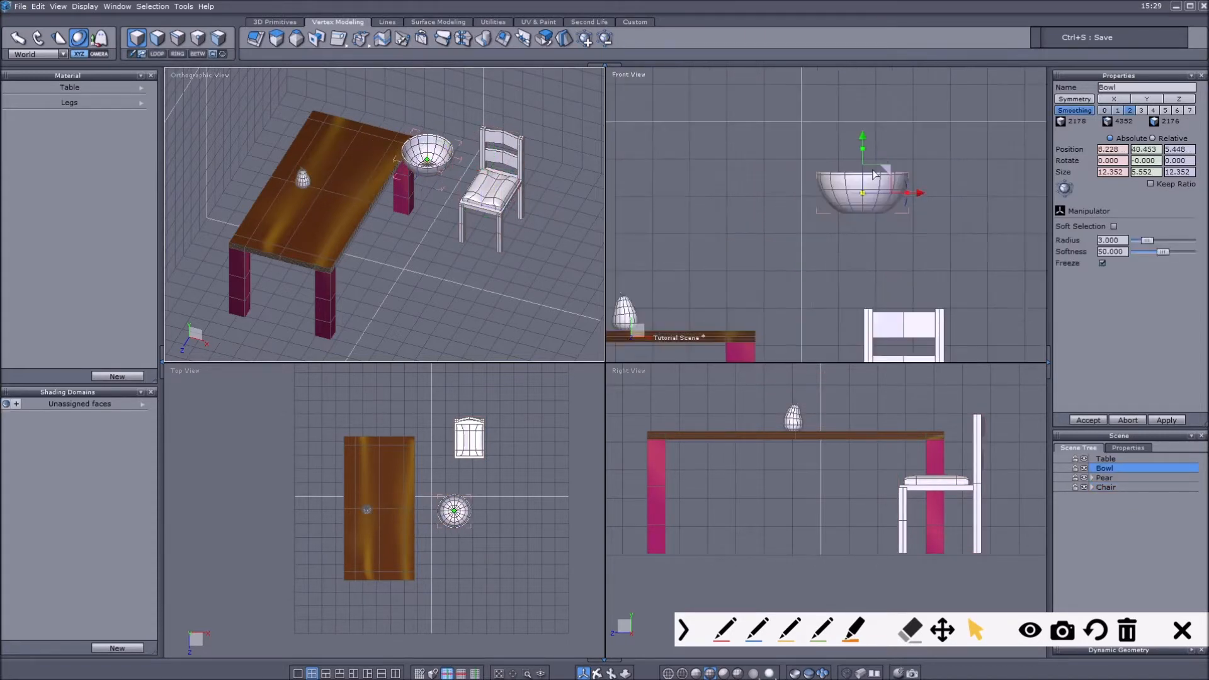
pyautogui.moveTo(879, 192); pyautogui.dragTo(848, 182)
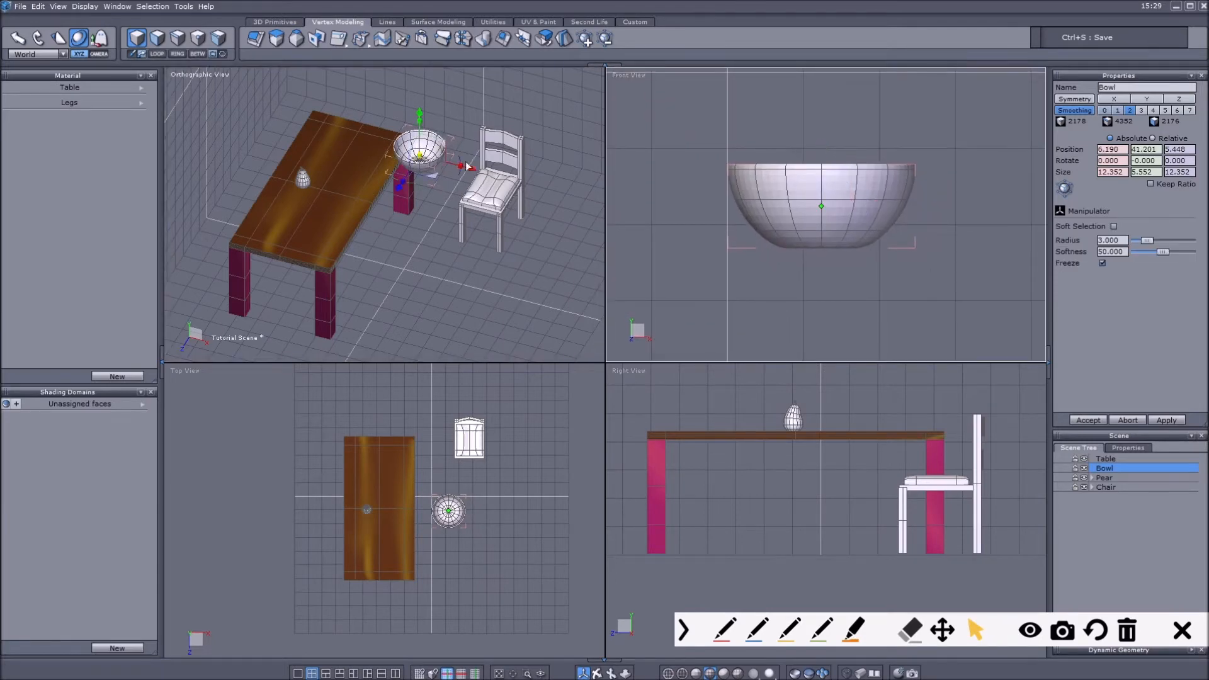
pyautogui.scroll(8, 422, 152)
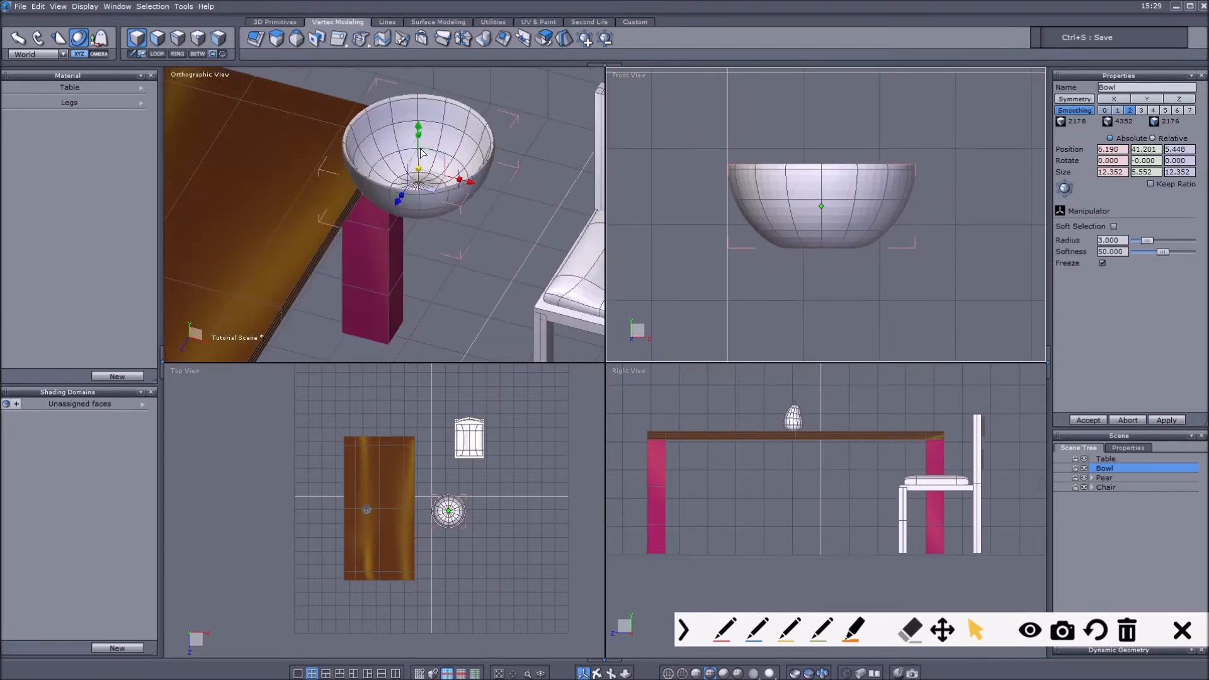
pyautogui.scroll(-4, 422, 152)
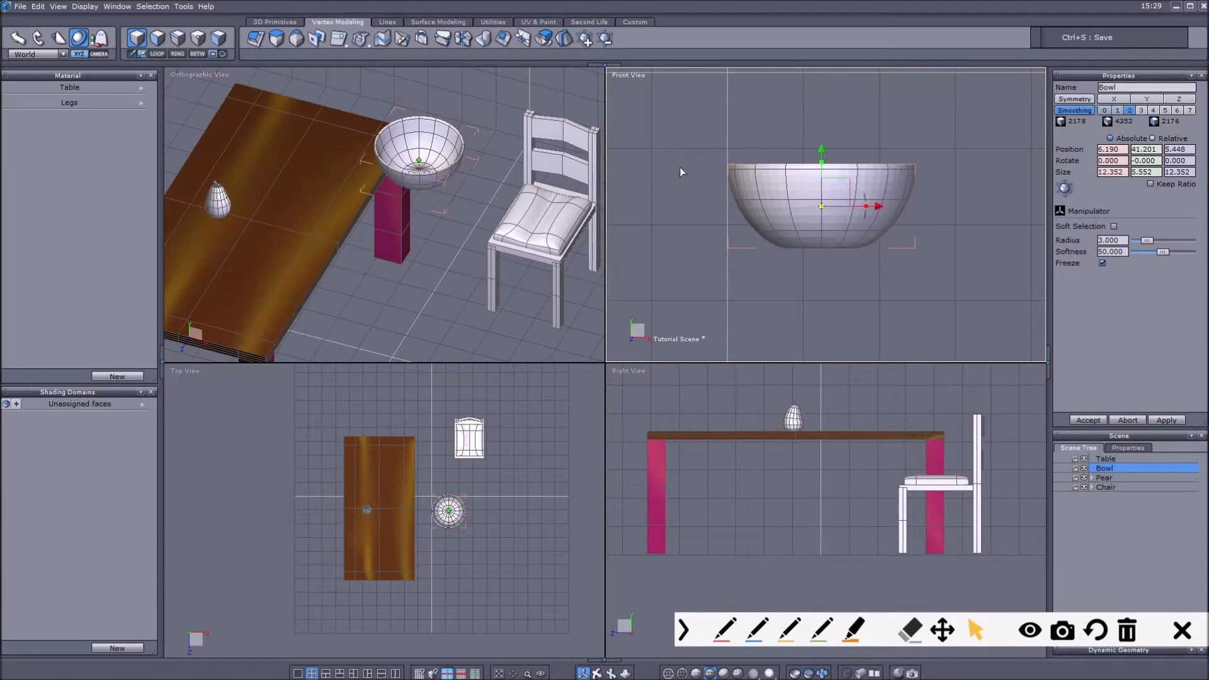
pyautogui.scroll(8, 470, 149)
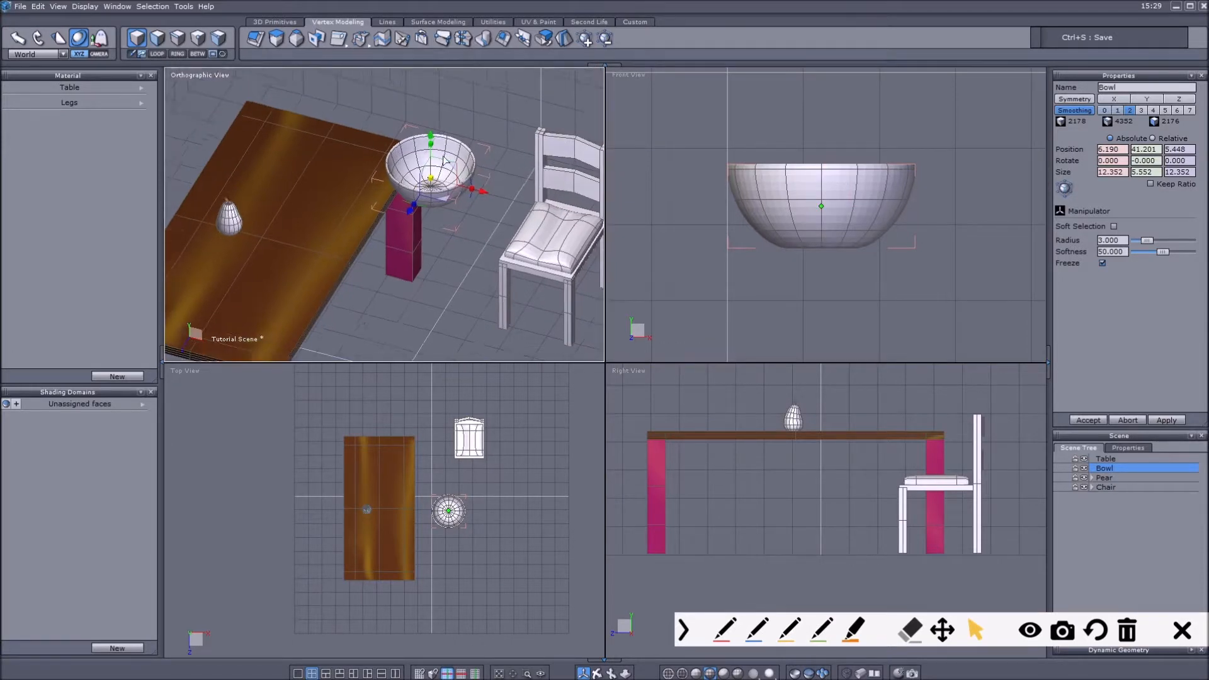
pyautogui.moveTo(482, 170); pyautogui.dragTo(486, 170, button='middle')
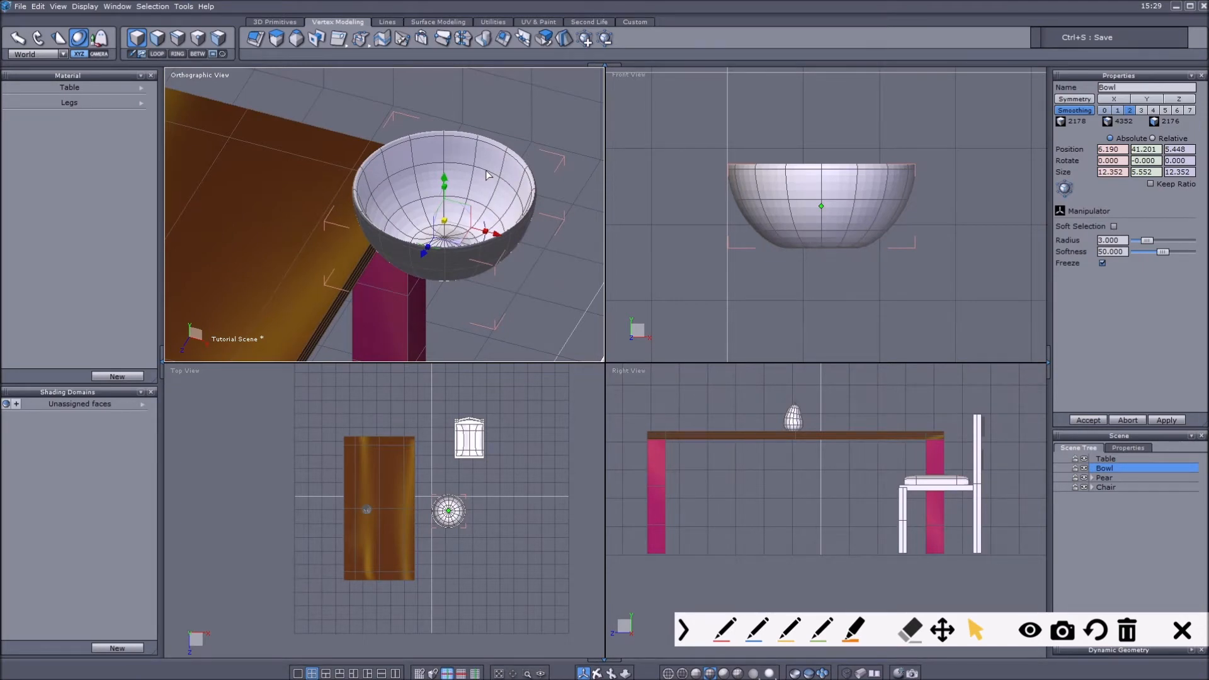
# Circle the Dissociate tool on screen with the red annotation pen and collapse the annotation palette
pyautogui.click(725, 629)
pyautogui.moveTo(521, 56)
pyautogui.mouseDown()
pyautogui.moveTo(536, 28)
pyautogui.moveTo(520, 25)
pyautogui.moveTo(511, 45)
pyautogui.mouseUp()
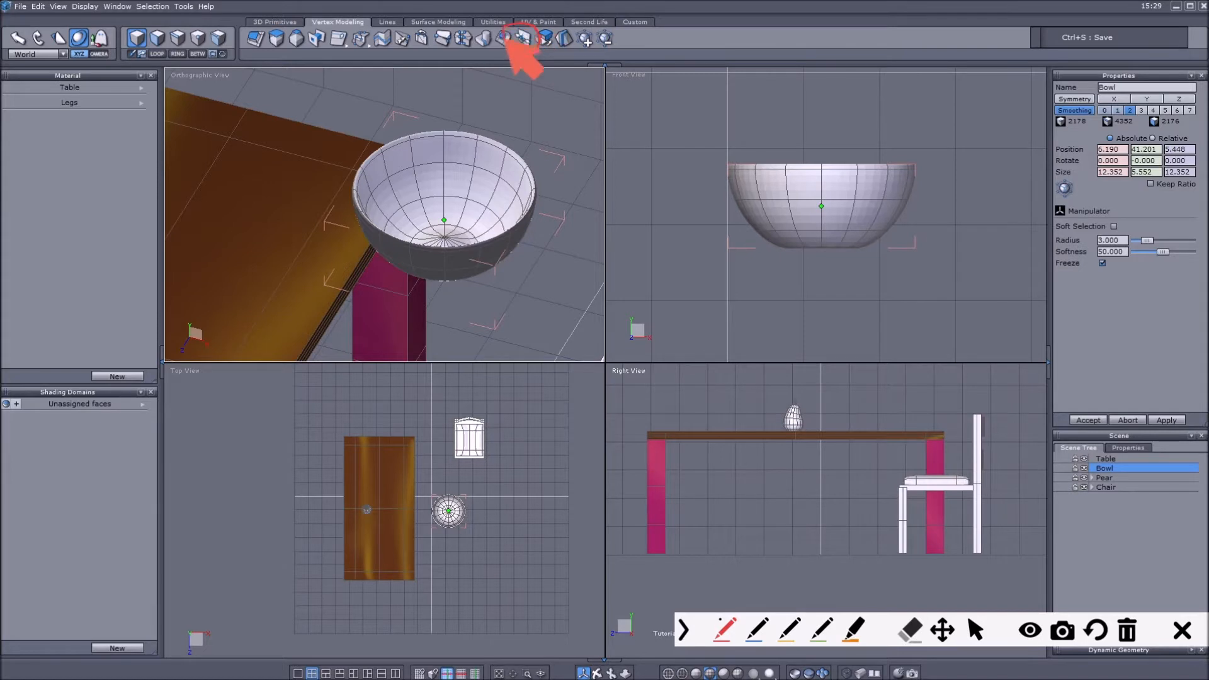
pyautogui.click(975, 629)
pyautogui.click(692, 633)
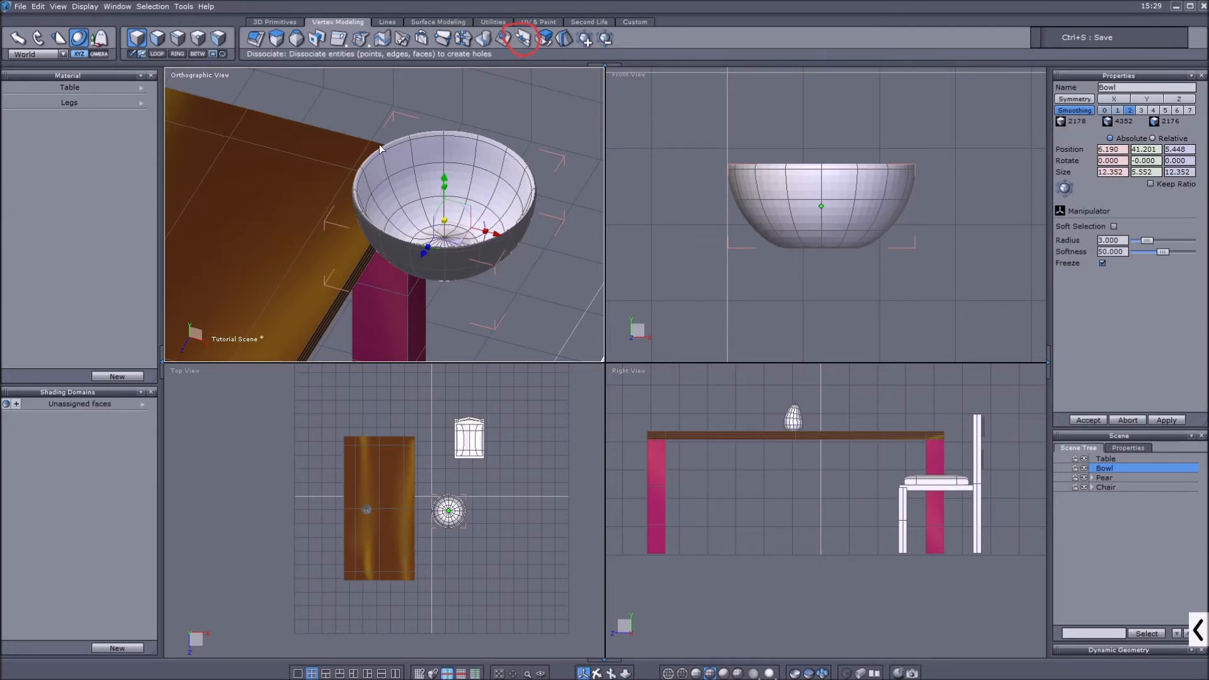
# Examine the bowl's inner wall and rim up close from the opposite side
pyautogui.scroll(-2, 404, 161)
pyautogui.scroll(4, 404, 161)
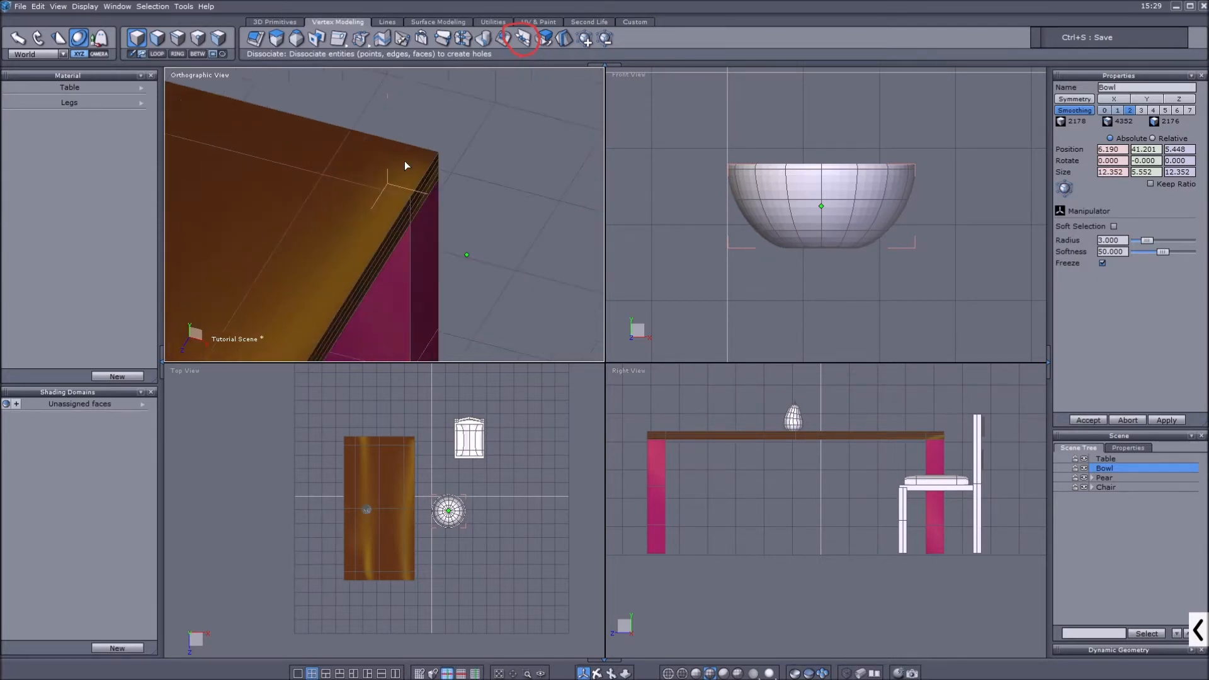
pyautogui.scroll(-2, 404, 161)
pyautogui.scroll(-1, 405, 161)
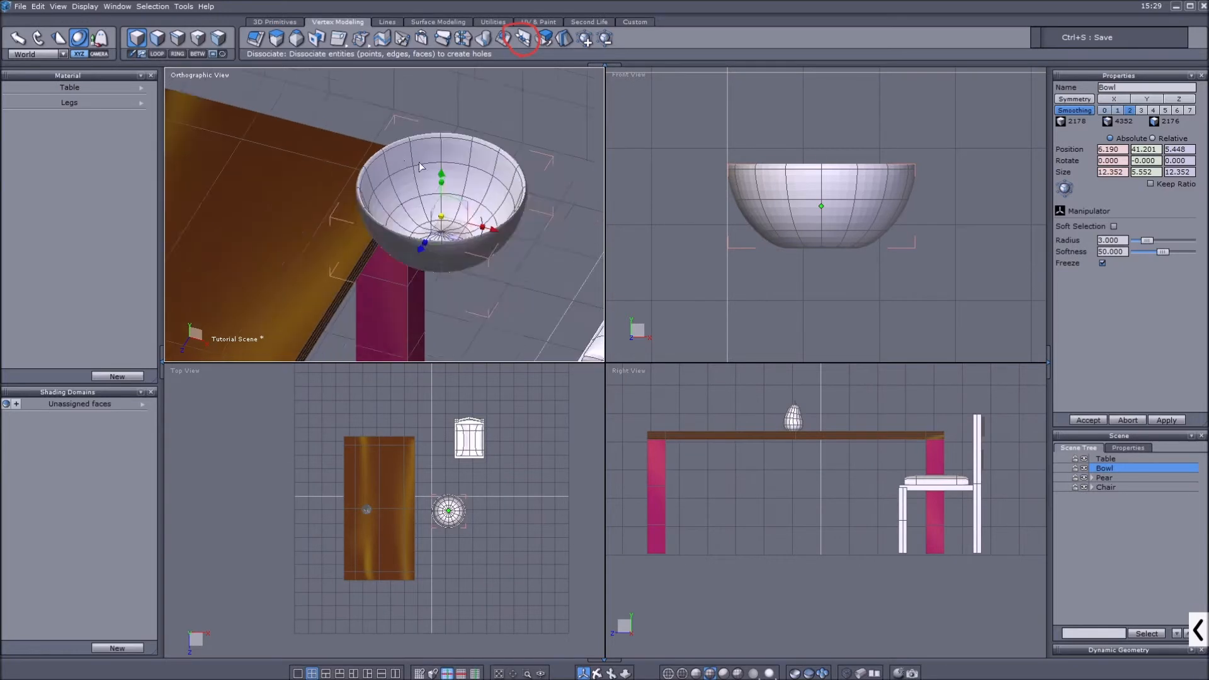
pyautogui.click(1129, 110)
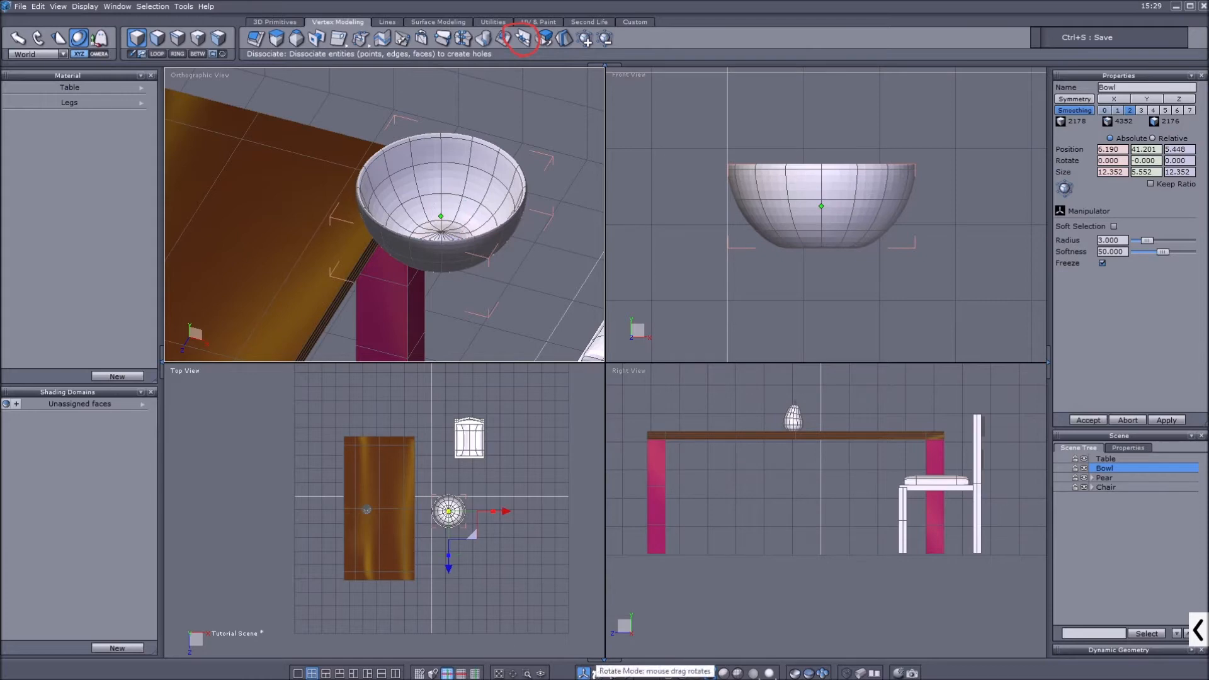
pyautogui.click(595, 670)
pyautogui.scroll(-3, 419, 274)
pyautogui.moveTo(472, 284); pyautogui.dragTo(595, 284)
pyautogui.scroll(3, 533, 221)
pyautogui.moveTo(533, 161); pyautogui.dragTo(611, 146, button='middle')
pyautogui.scroll(3, 481, 164)
pyautogui.scroll(-2, 512, 195)
pyautogui.moveTo(489, 183); pyautogui.dragTo(508, 212, button='middle')
pyautogui.scroll(-1, 516, 205)
pyautogui.click(527, 673)
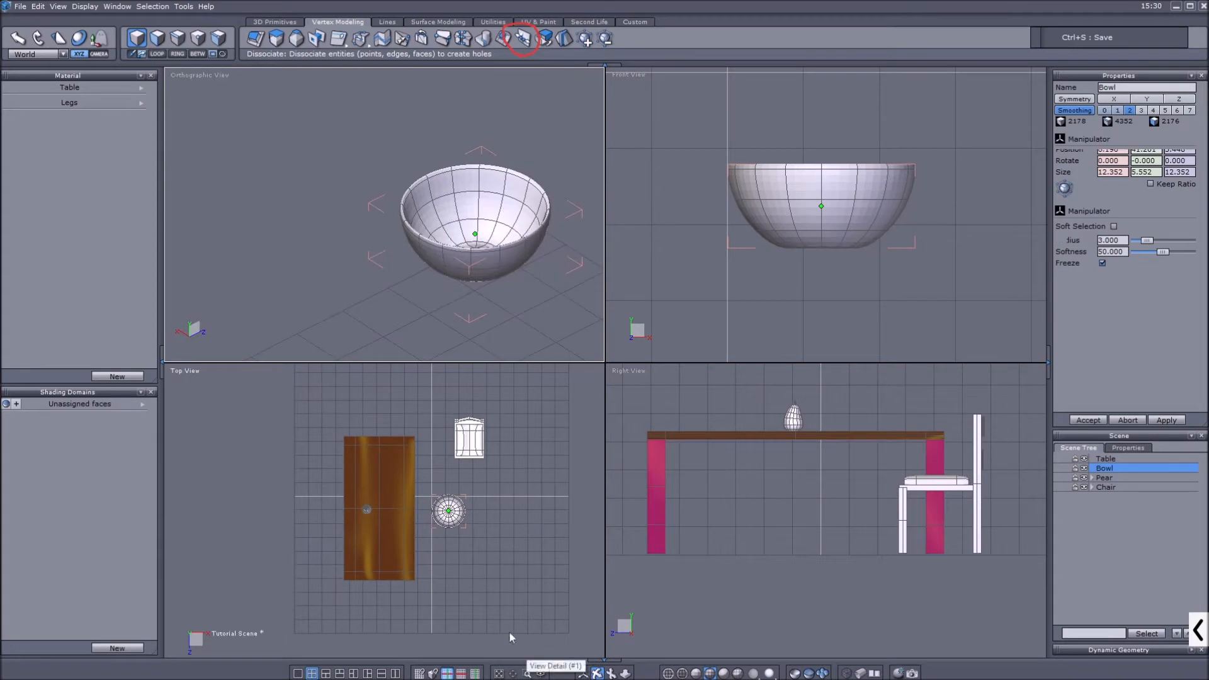
pyautogui.click(469, 218)
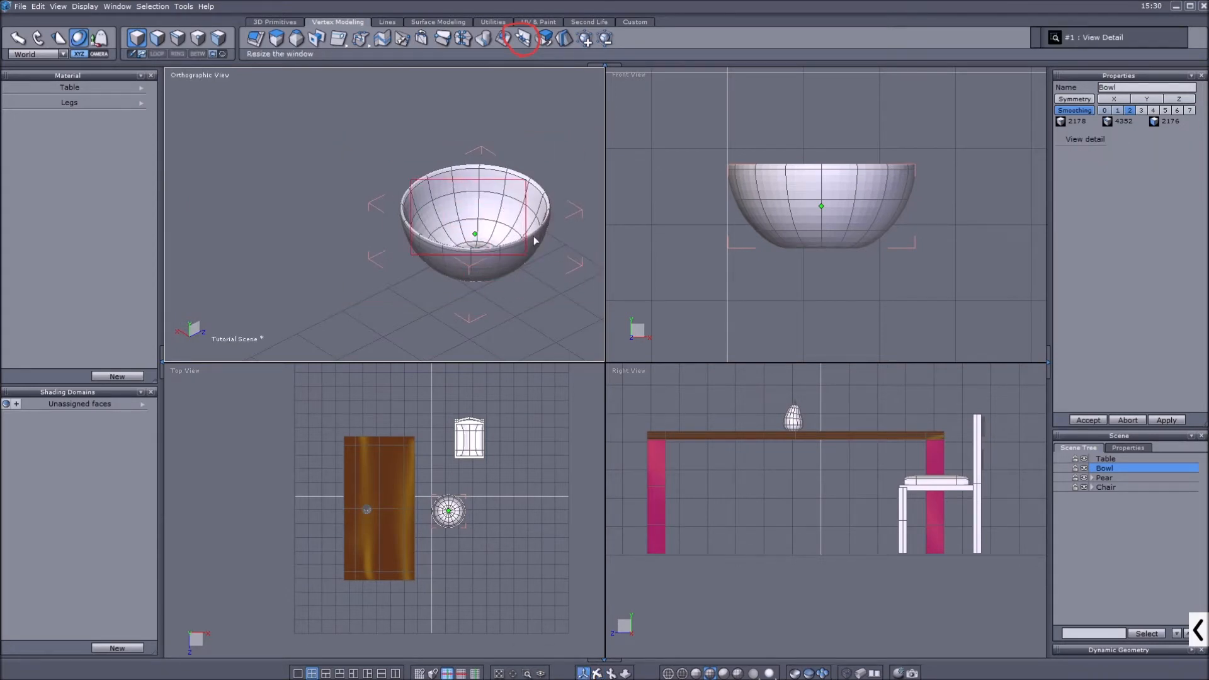
pyautogui.moveTo(517, 260); pyautogui.dragTo(556, 257, button='middle')
pyautogui.scroll(-2, 556, 258)
pyautogui.scroll(3, 497, 108)
pyautogui.scroll(-2, 505, 107)
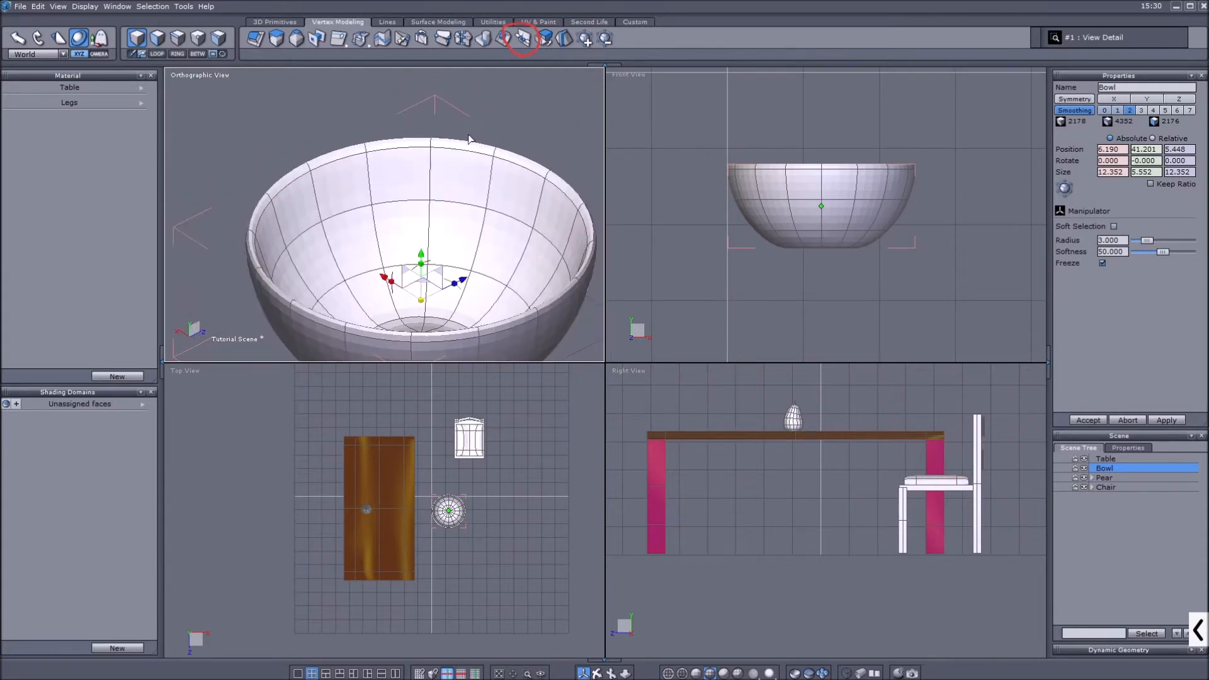
pyautogui.scroll(2, 474, 133)
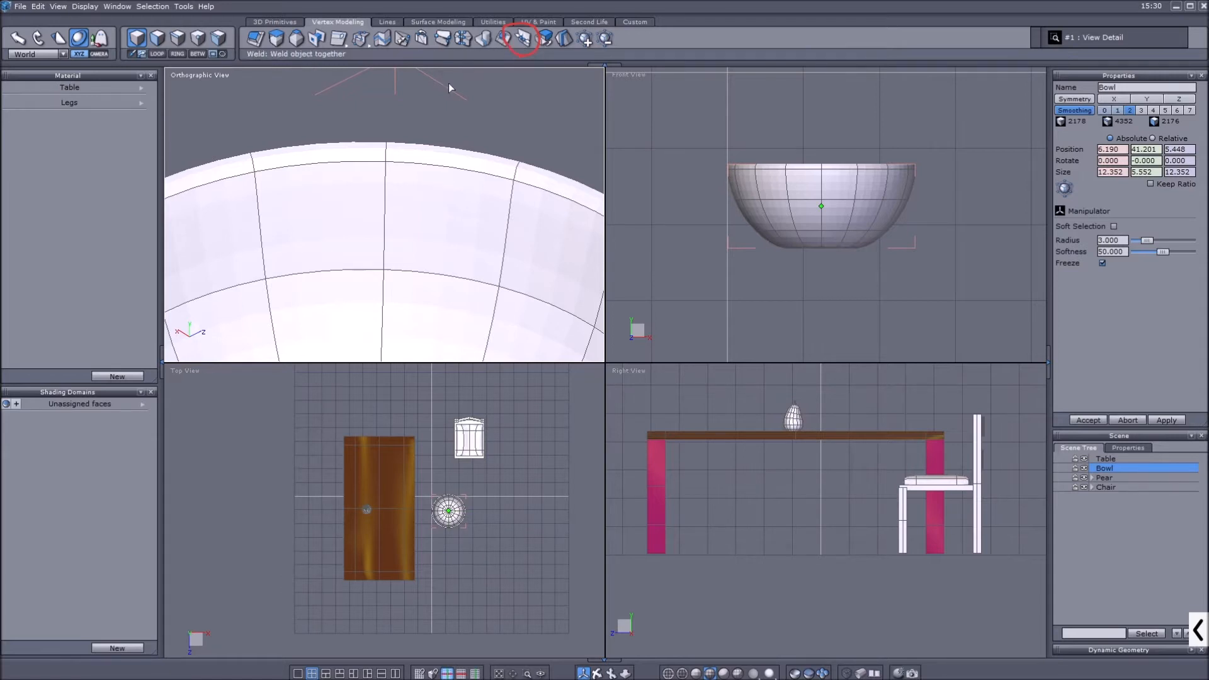
# Try to dissociate a single edge along the bowl's inner rim
pyautogui.click(179, 38)
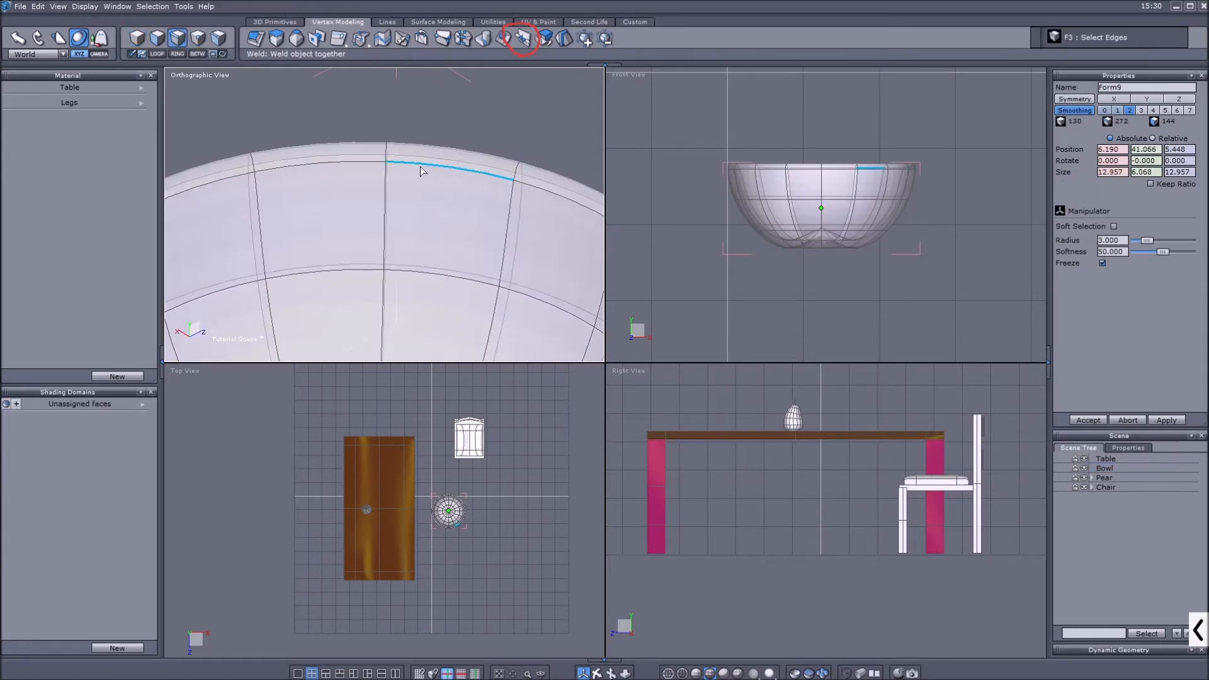
pyautogui.click(421, 166)
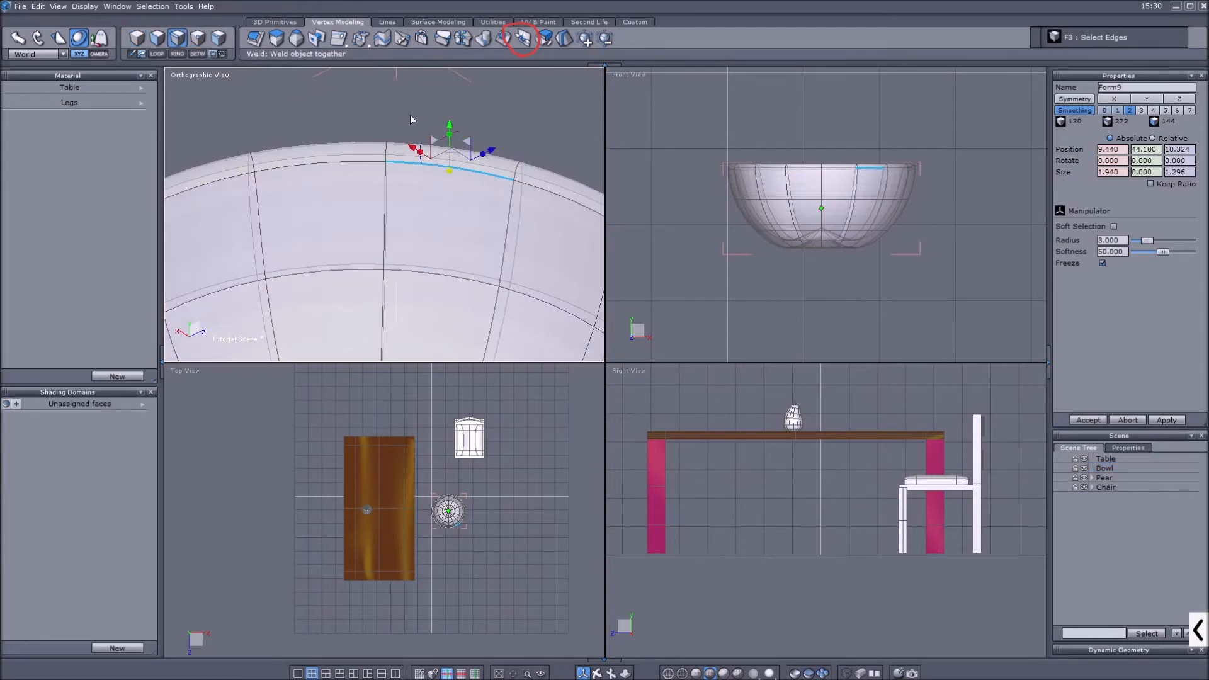
pyautogui.click(63, 54)
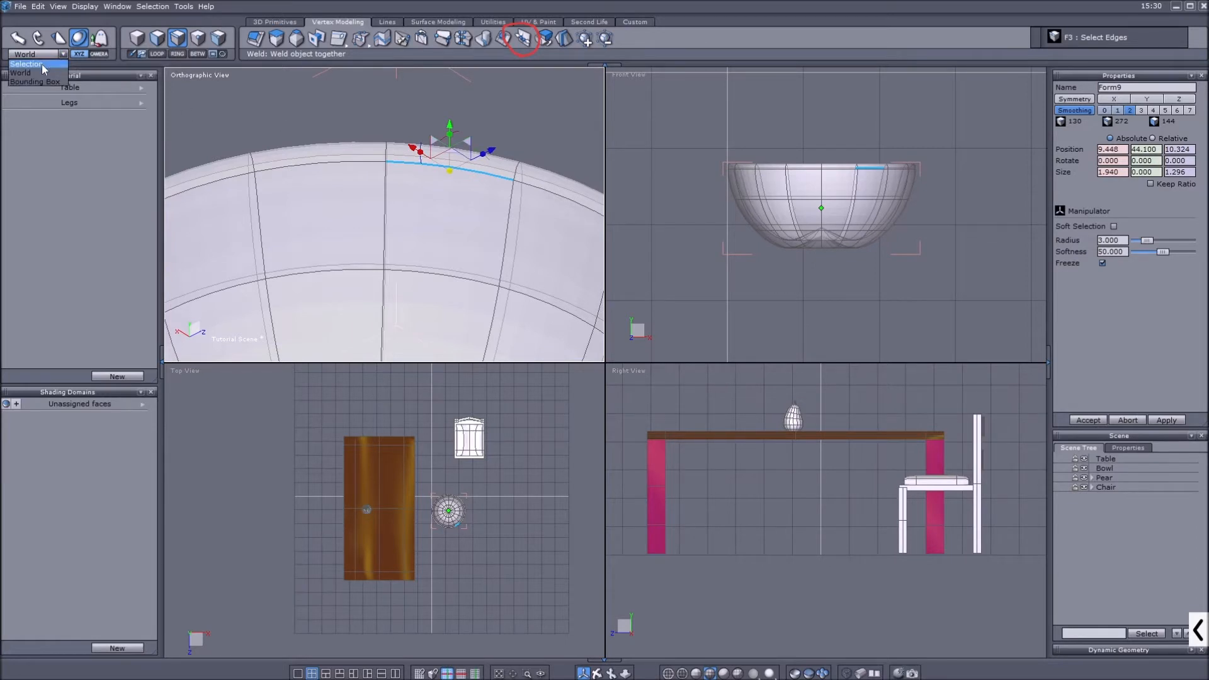
pyautogui.click(34, 82)
pyautogui.click(63, 54)
pyautogui.click(32, 73)
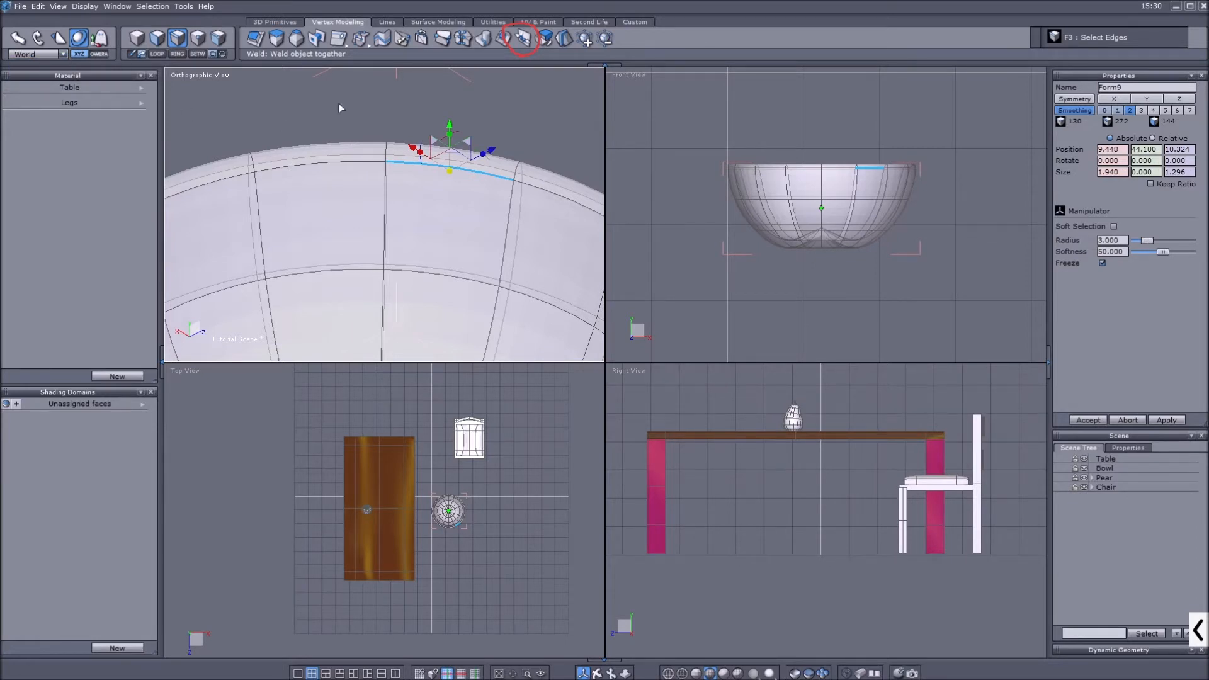
pyautogui.click(524, 41)
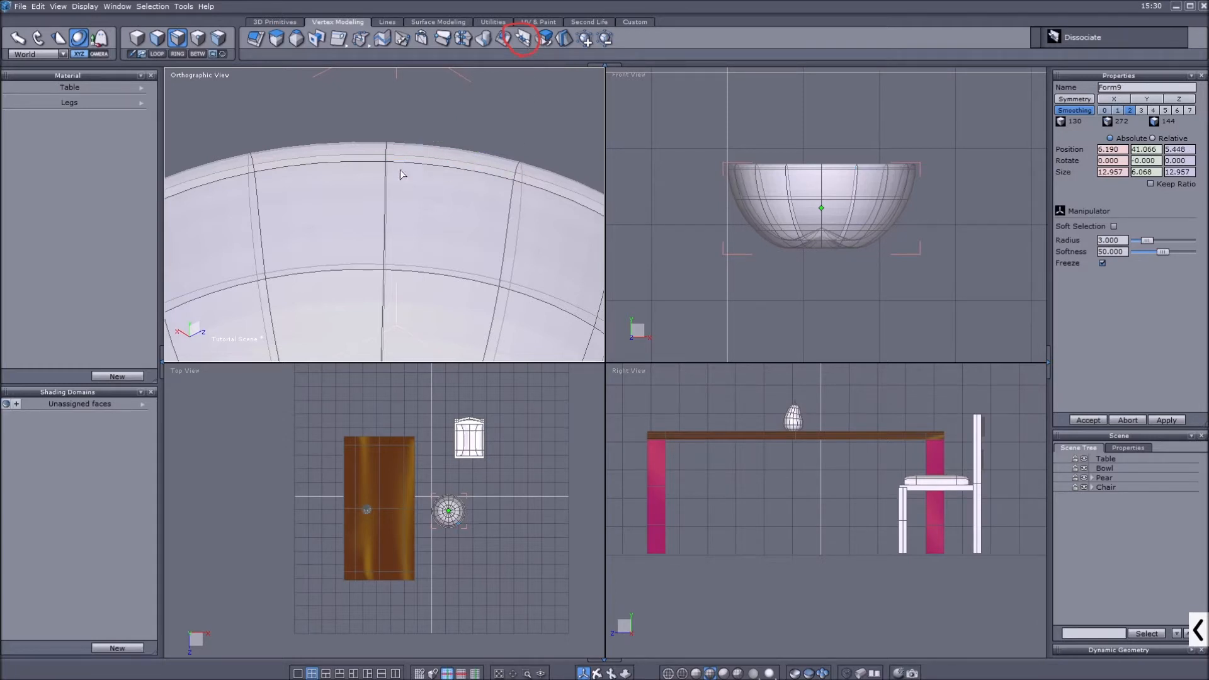
# Test whether the rim edge is separated by moving the adjoining rim face, and undo that move
pyautogui.press('F2')
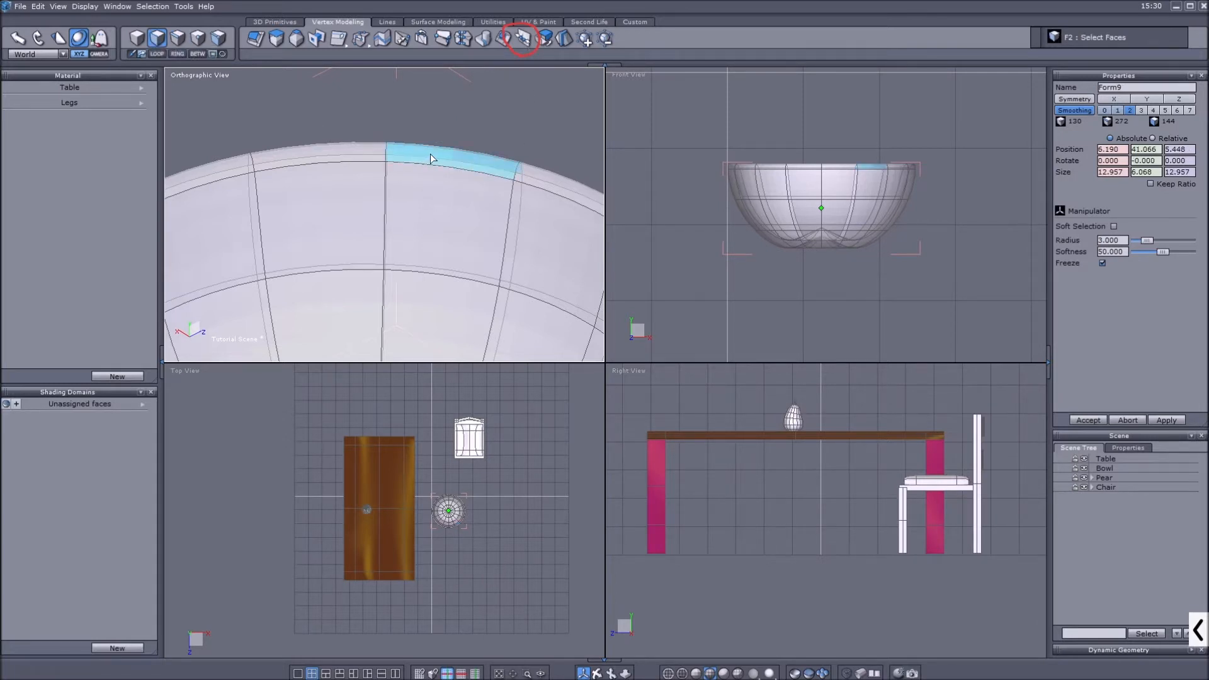
pyautogui.click(432, 159)
pyautogui.moveTo(451, 121)
pyautogui.mouseDown()
pyautogui.moveTo(467, 94)
pyautogui.moveTo(462, 168)
pyautogui.moveTo(473, 114)
pyautogui.mouseUp()
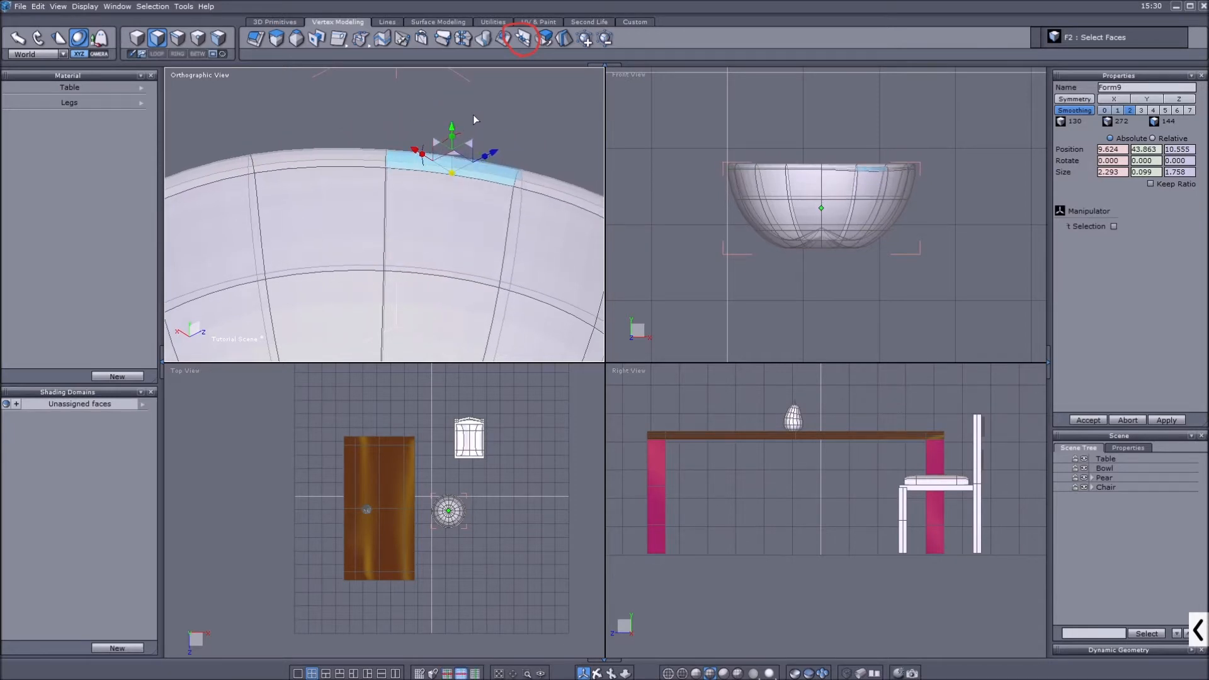
pyautogui.hotkey('ctrl', 'z')
# Dissociate two adjoining edges of the bowl's inner wall: the rim edge and the vertical edge meeting it
pyautogui.click(178, 39)
pyautogui.click(432, 165)
pyautogui.click(523, 37)
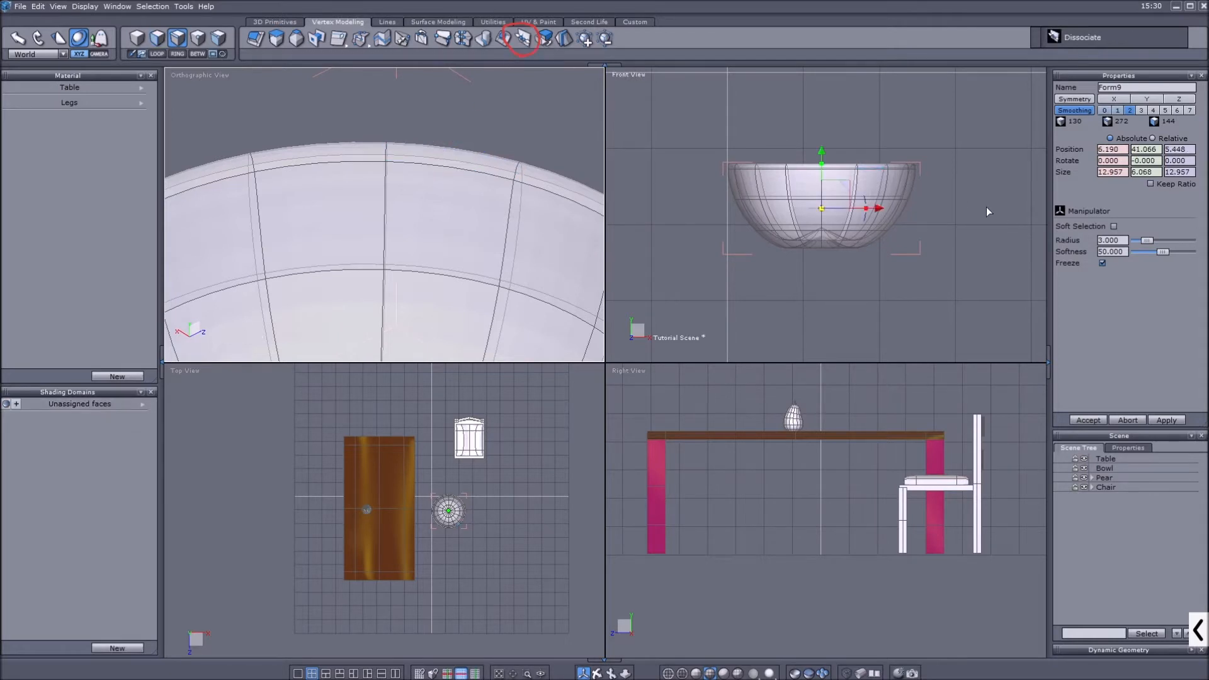
pyautogui.click(386, 179)
pyautogui.keyDown('shift'); pyautogui.click(406, 170); pyautogui.keyUp('shift')
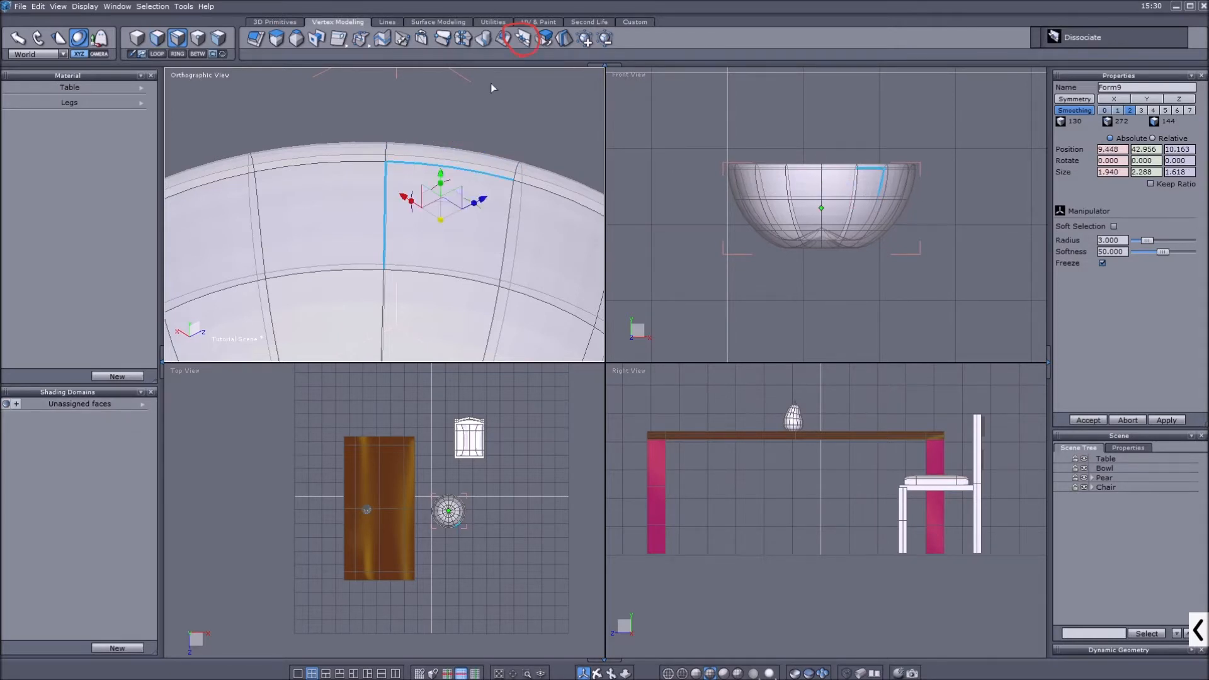
pyautogui.click(524, 49)
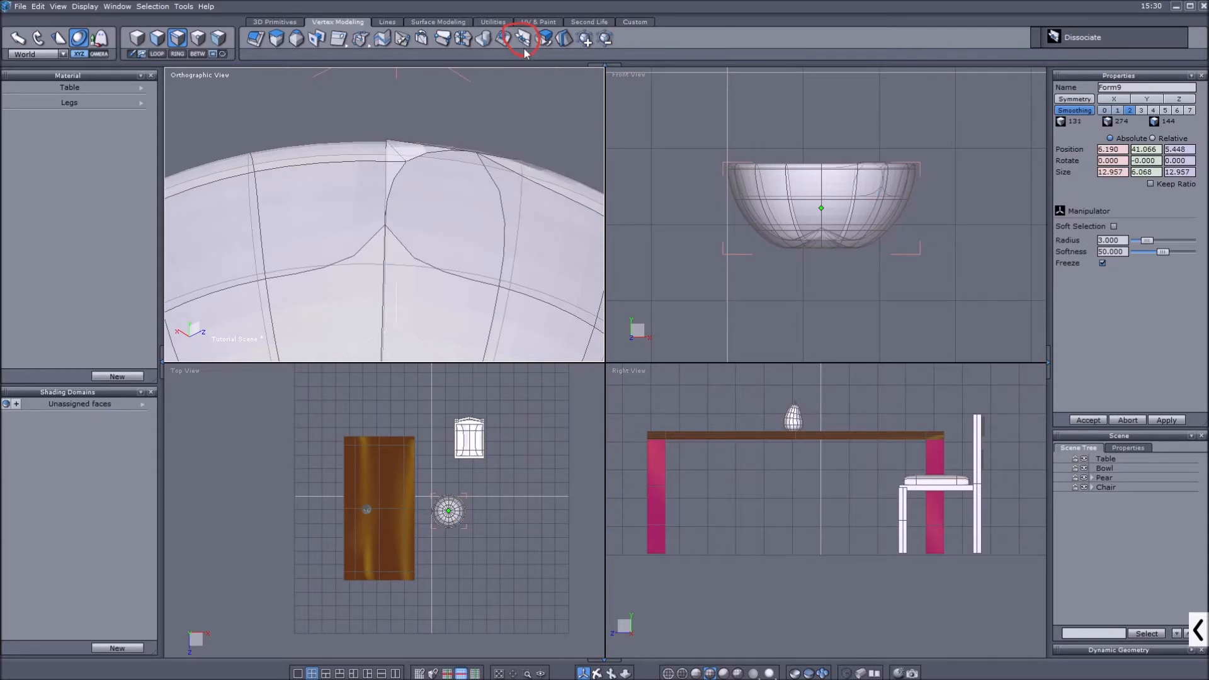
# Pull the inner wall face bounded by the dissociated edges into the bowl, to about X 7.555
pyautogui.click(596, 673)
pyautogui.moveTo(428, 221); pyautogui.dragTo(384, 287)
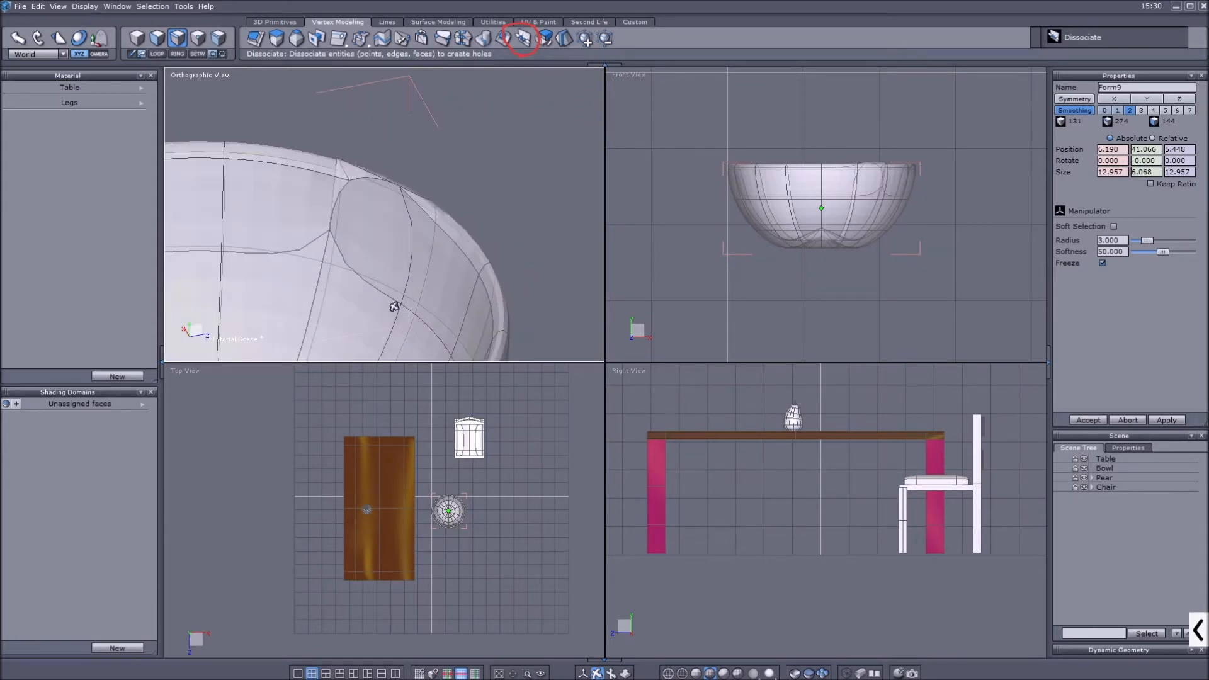
pyautogui.click(583, 673)
pyautogui.click(157, 38)
pyautogui.click(372, 233)
pyautogui.moveTo(391, 216); pyautogui.dragTo(411, 267)
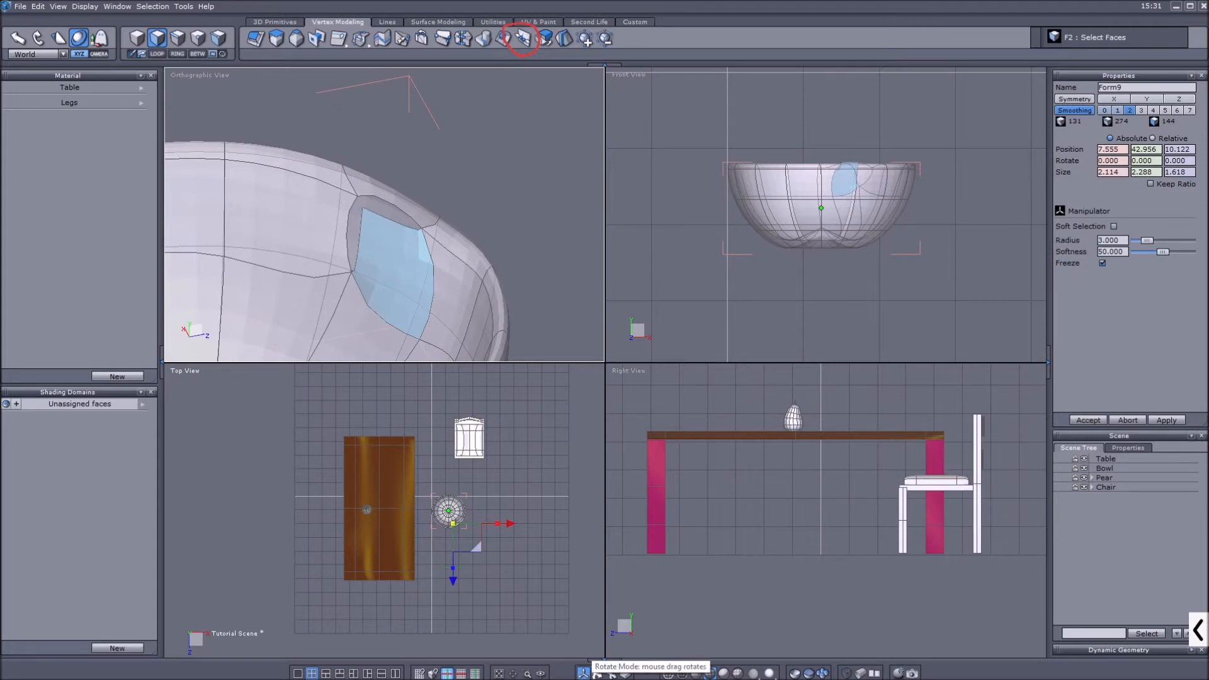
# Examine the opening beside the pulled-out face and select its separated edges one at a time
pyautogui.click(597, 673)
pyautogui.scroll(-5, 570, 225)
pyautogui.moveTo(570, 225); pyautogui.dragTo(680, 233)
pyautogui.scroll(5, 343, 163)
pyautogui.moveTo(325, 161); pyautogui.dragTo(290, 149)
pyautogui.scroll(-3, 296, 153)
pyautogui.scroll(4, 428, 236)
pyautogui.scroll(2, 416, 210)
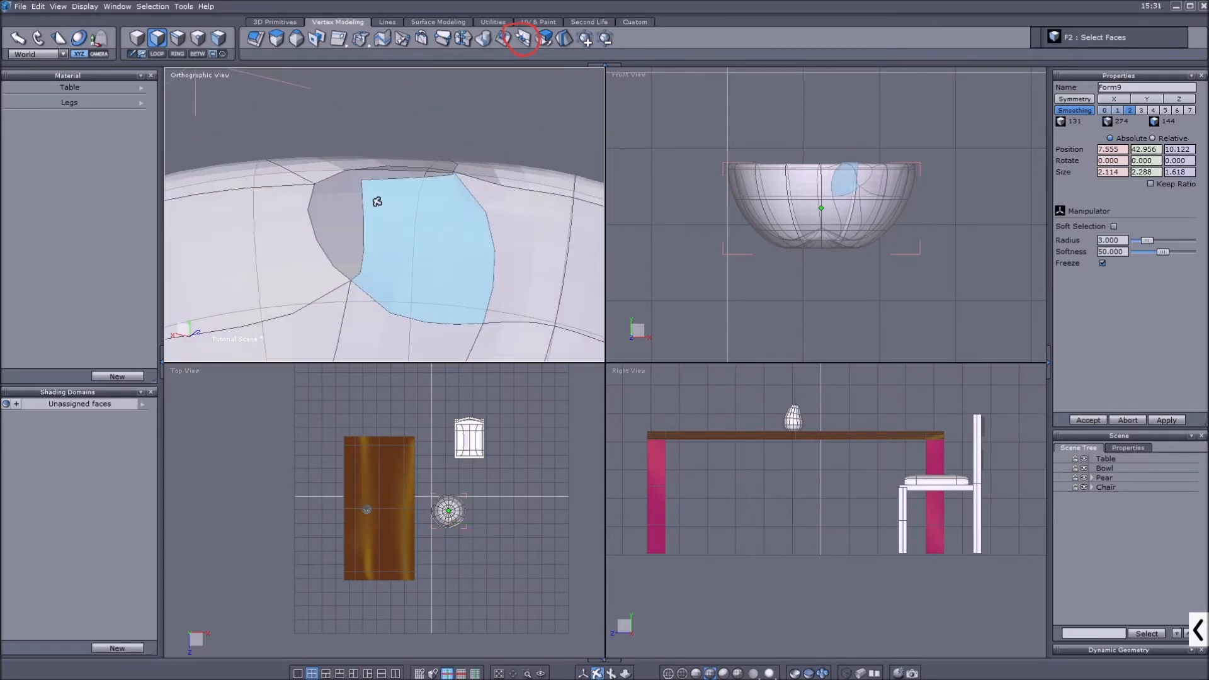
pyautogui.click(583, 673)
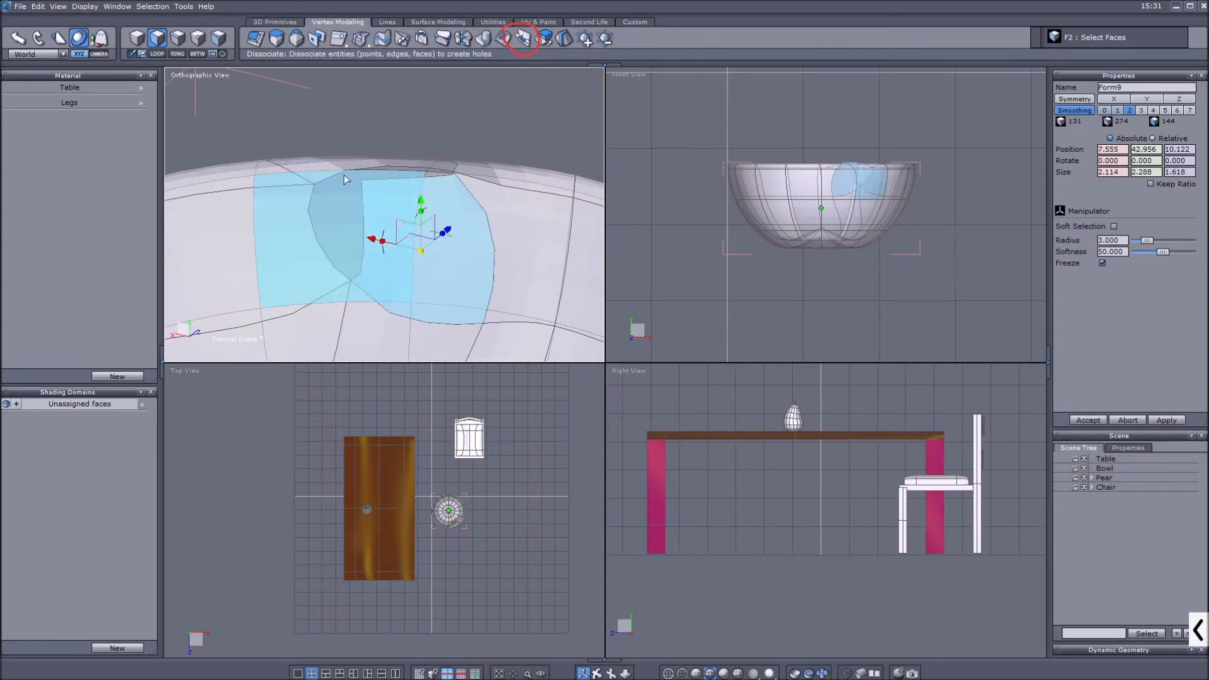
pyautogui.press('F3')
pyautogui.click(380, 177)
pyautogui.click(311, 206)
pyautogui.click(432, 179)
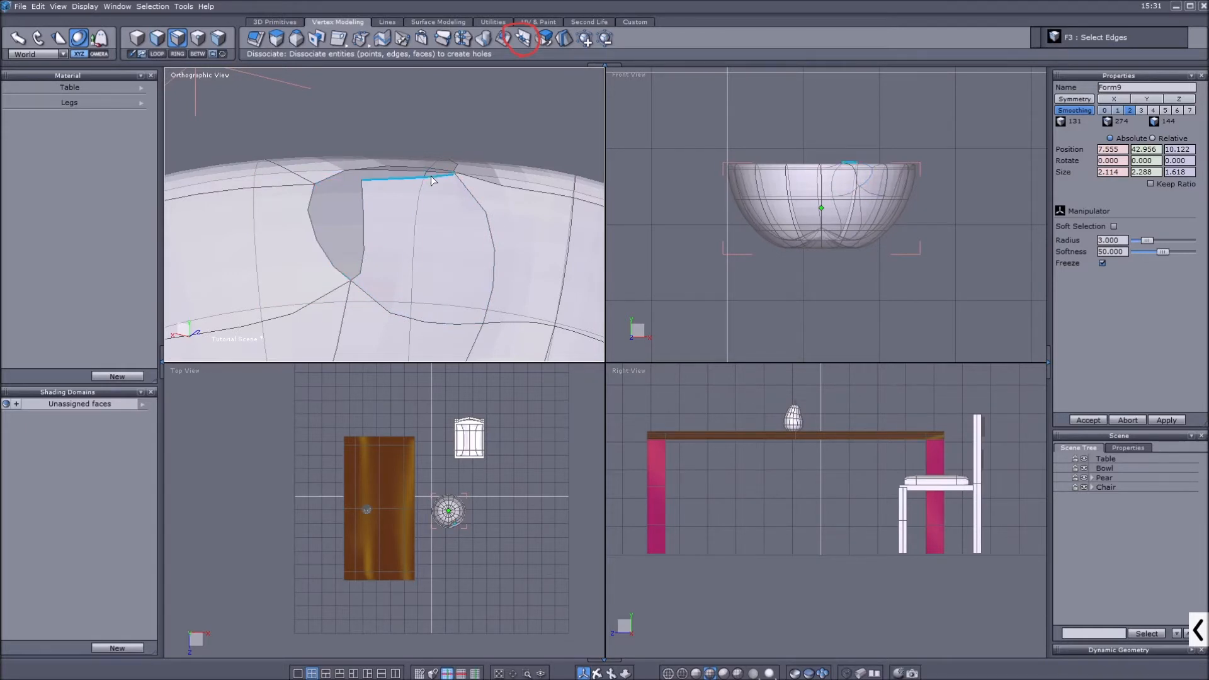
pyautogui.click(394, 191)
# Pull the free corner point of the detached face further into the bowl, to about X 5.492, Z 7.930
pyautogui.click(197, 45)
pyautogui.click(361, 181)
pyautogui.moveTo(345, 171); pyautogui.dragTo(503, 305)
pyautogui.click(597, 674)
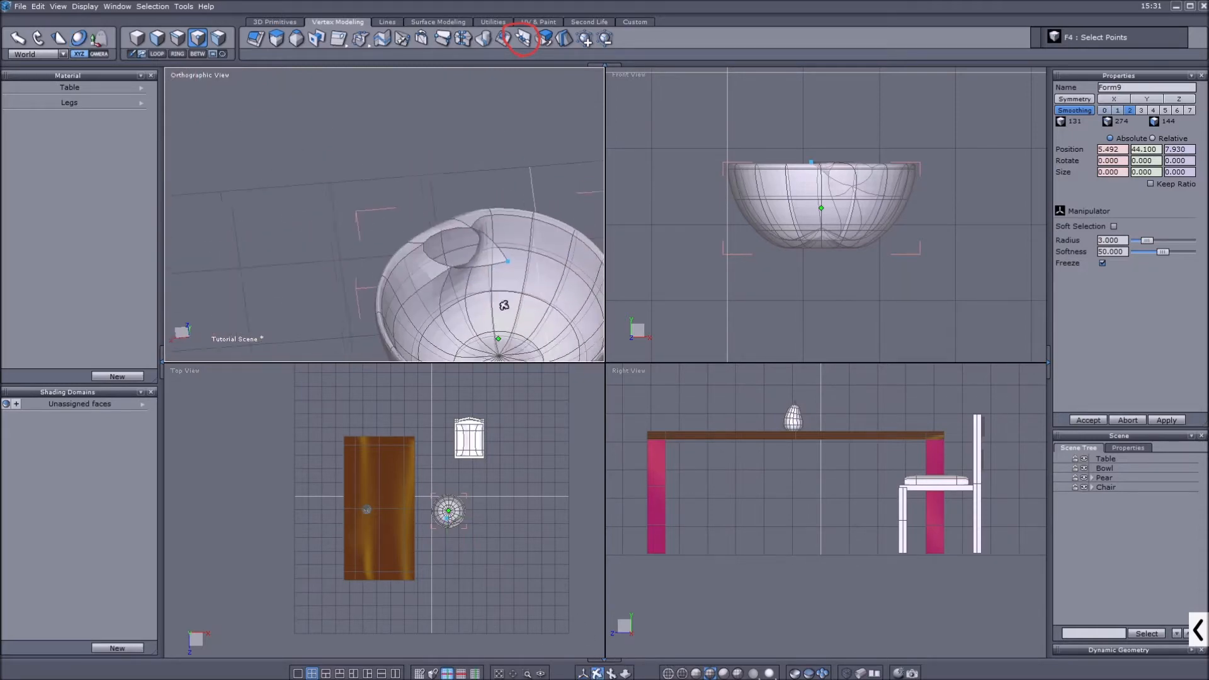
pyautogui.scroll(5, 503, 304)
pyautogui.moveTo(488, 262); pyautogui.dragTo(372, 288)
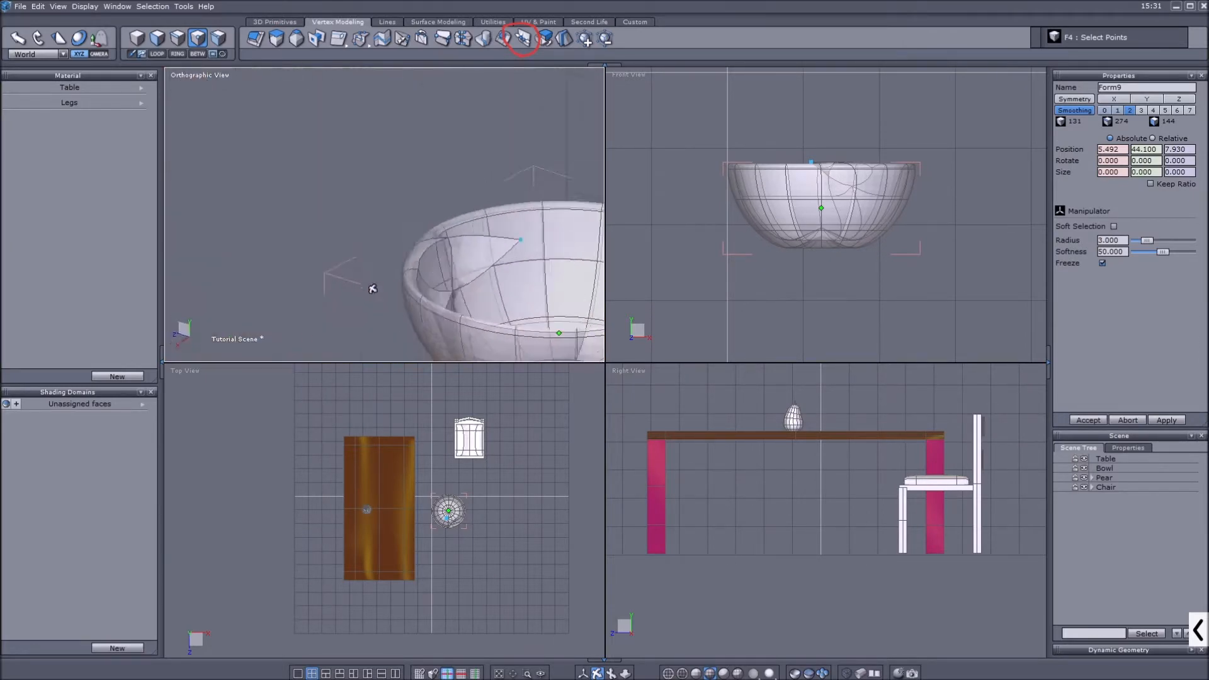
pyautogui.moveTo(290, 282); pyautogui.dragTo(261, 281)
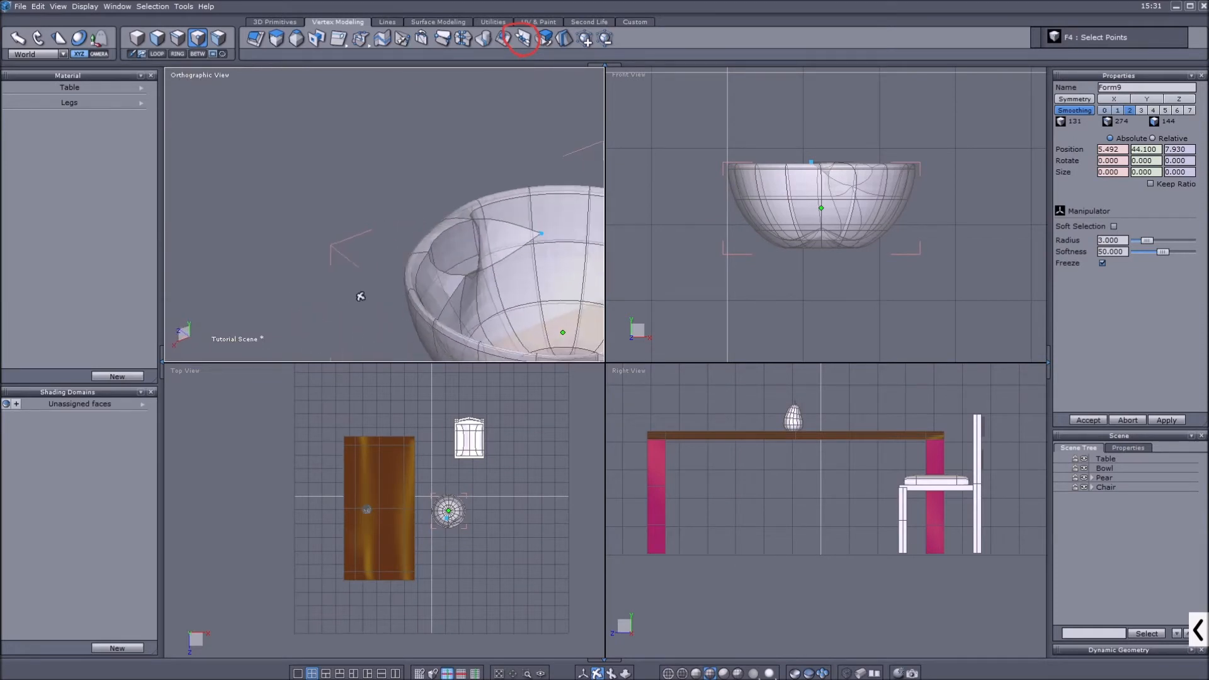
# Create a cube about 7.485 on each side beside the bowl in the front view
pyautogui.moveTo(499, 228); pyautogui.dragTo(475, 242)
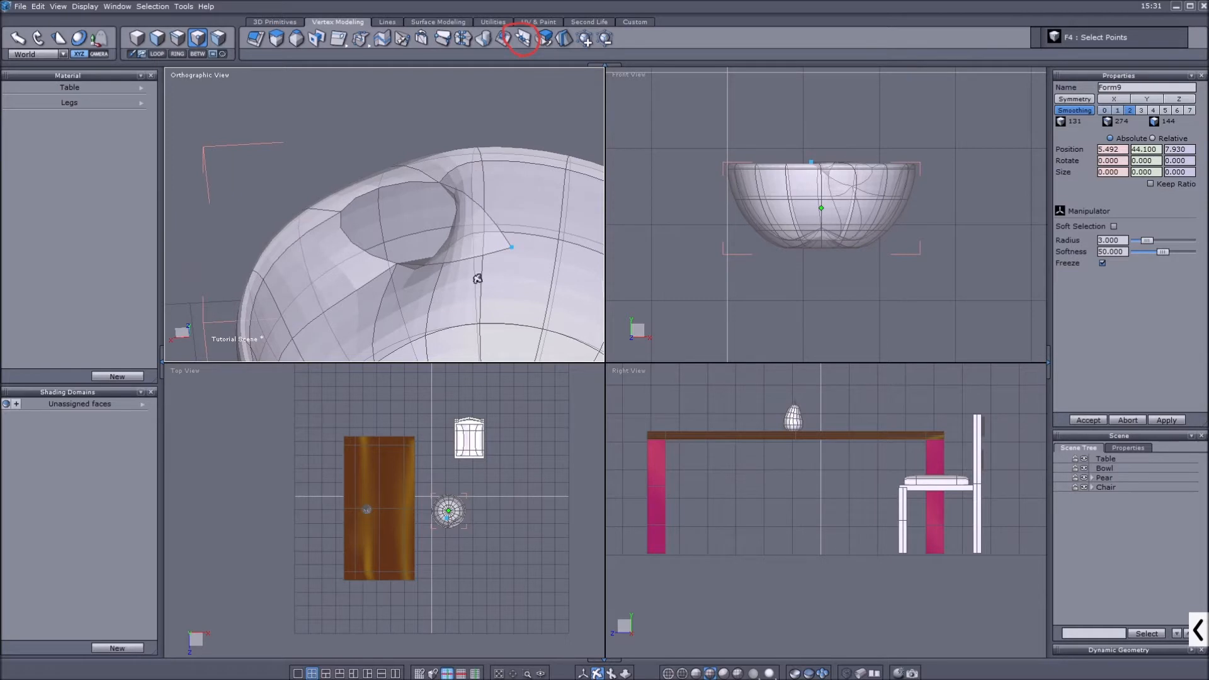
pyautogui.click(583, 673)
pyautogui.scroll(-10, 329, 198)
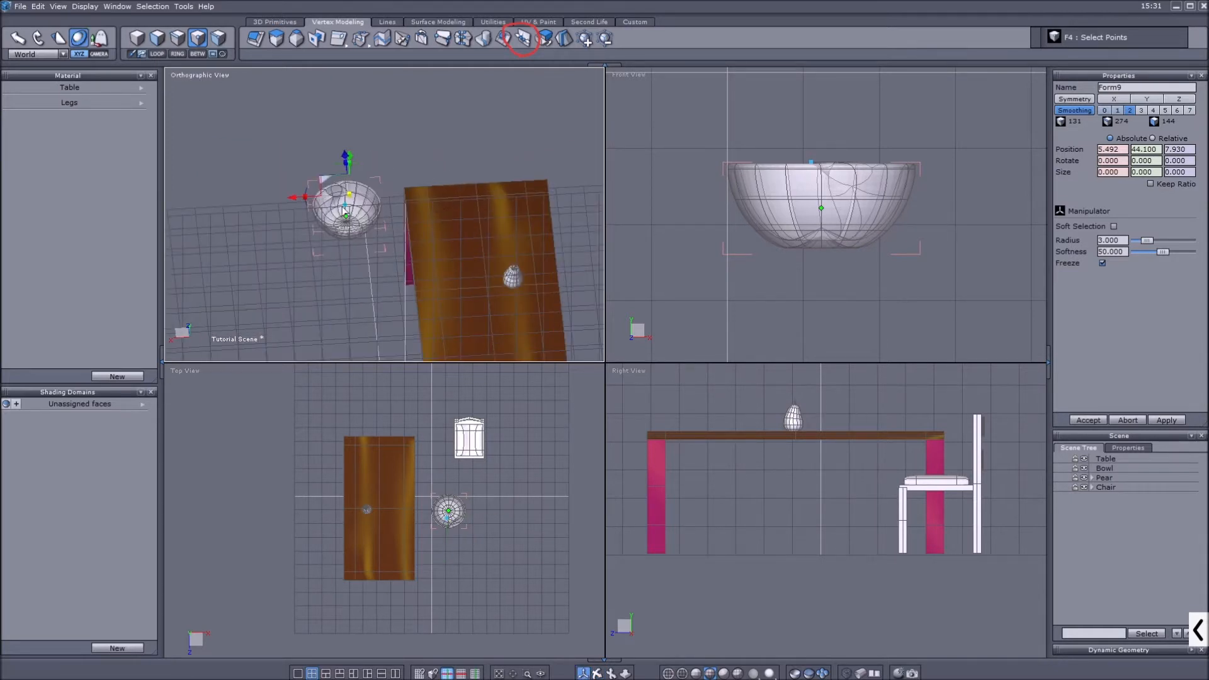
pyautogui.click(288, 22)
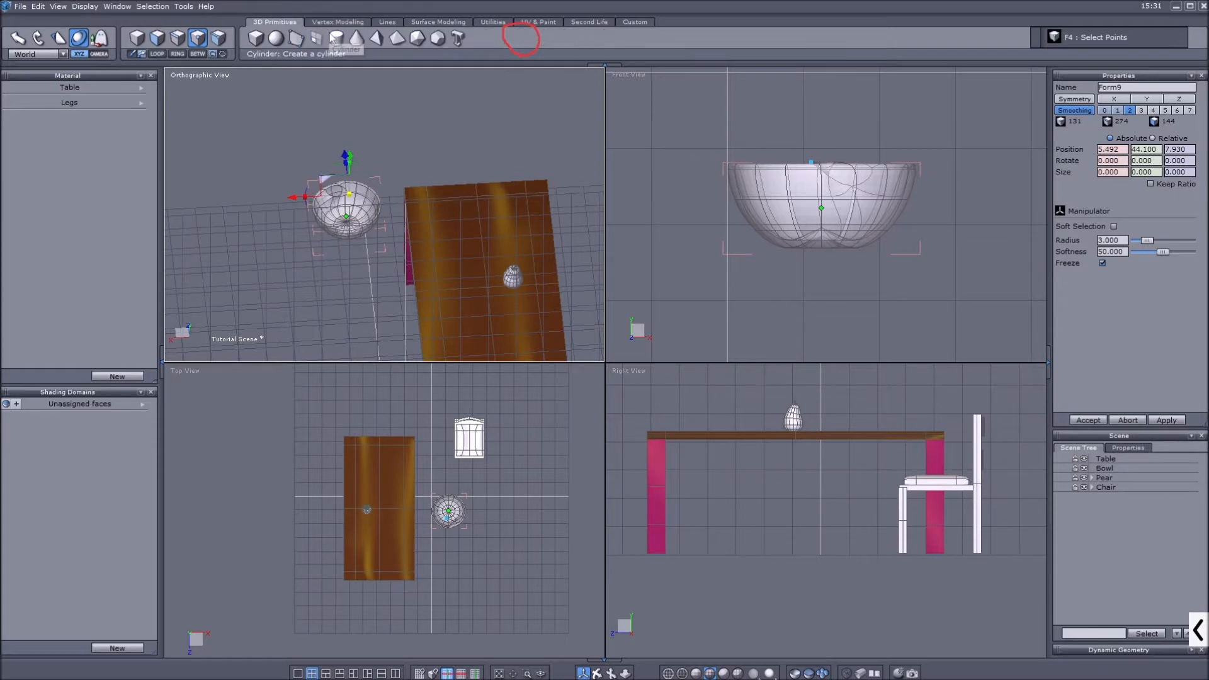
pyautogui.click(255, 39)
pyautogui.scroll(-3, 814, 278)
pyautogui.click(727, 202)
pyautogui.click(767, 215)
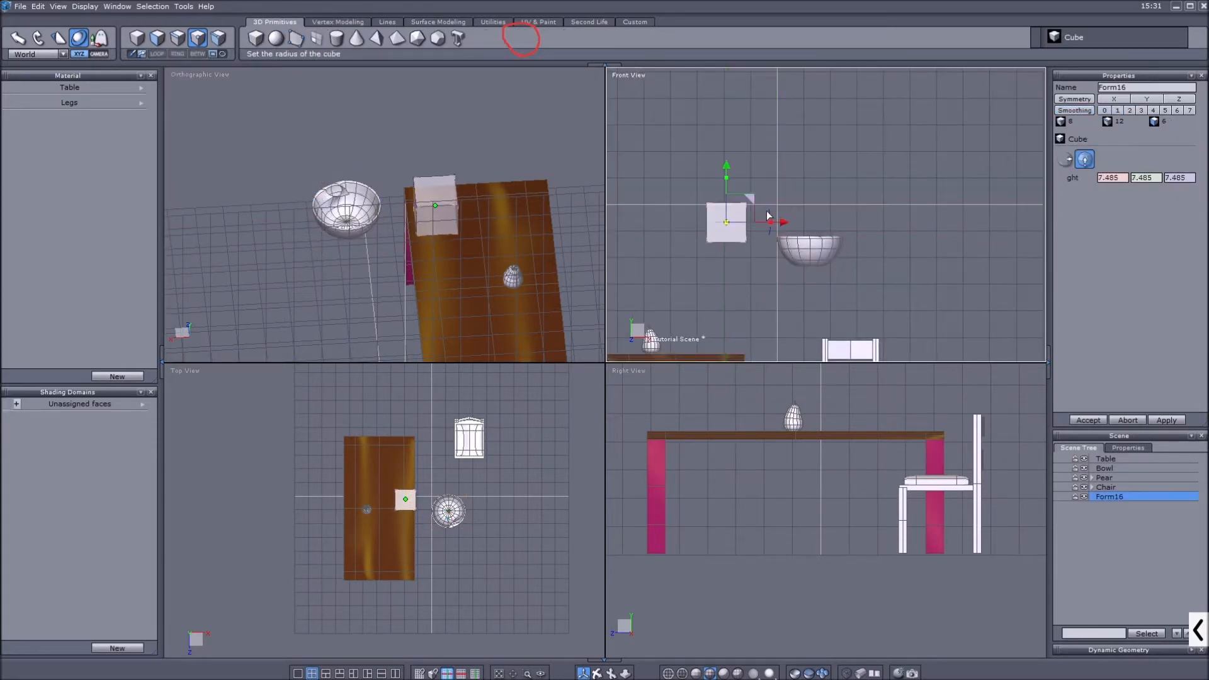
# Move the cube to about X -3.713, Y 57.497 and scale it to about 9.197 wide, 9.197 high and 3.838 deep
pyautogui.moveTo(750, 200); pyautogui.dragTo(780, 142)
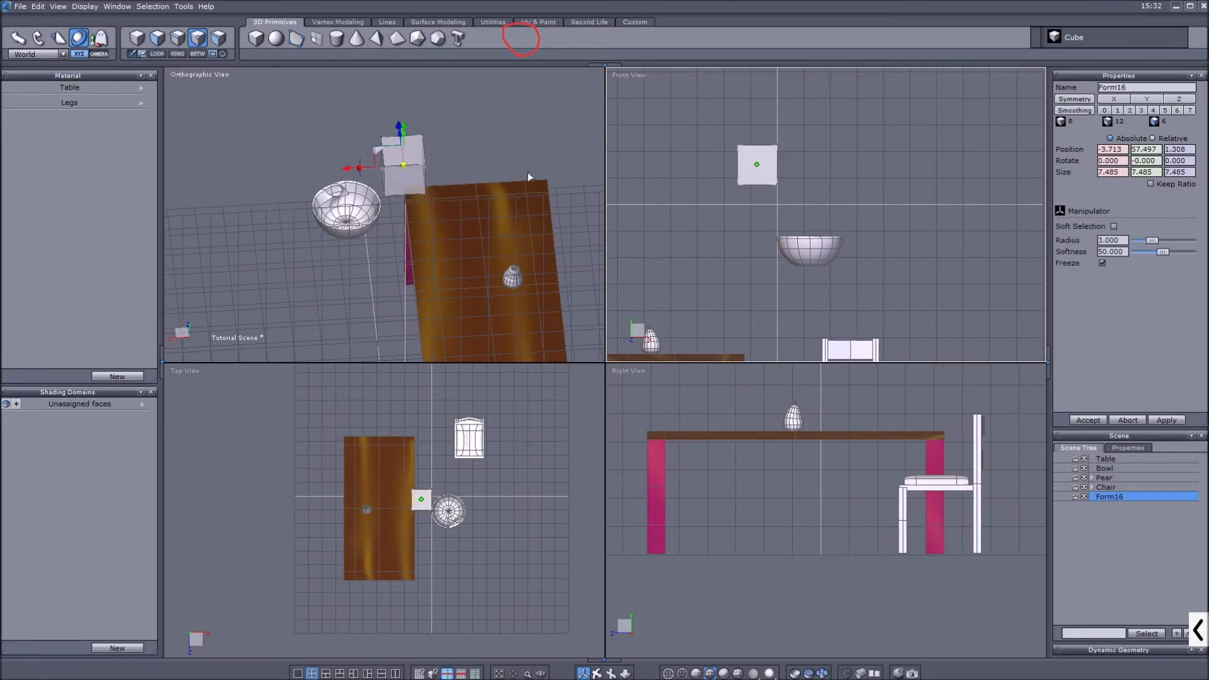
pyautogui.moveTo(404, 165); pyautogui.dragTo(445, 167)
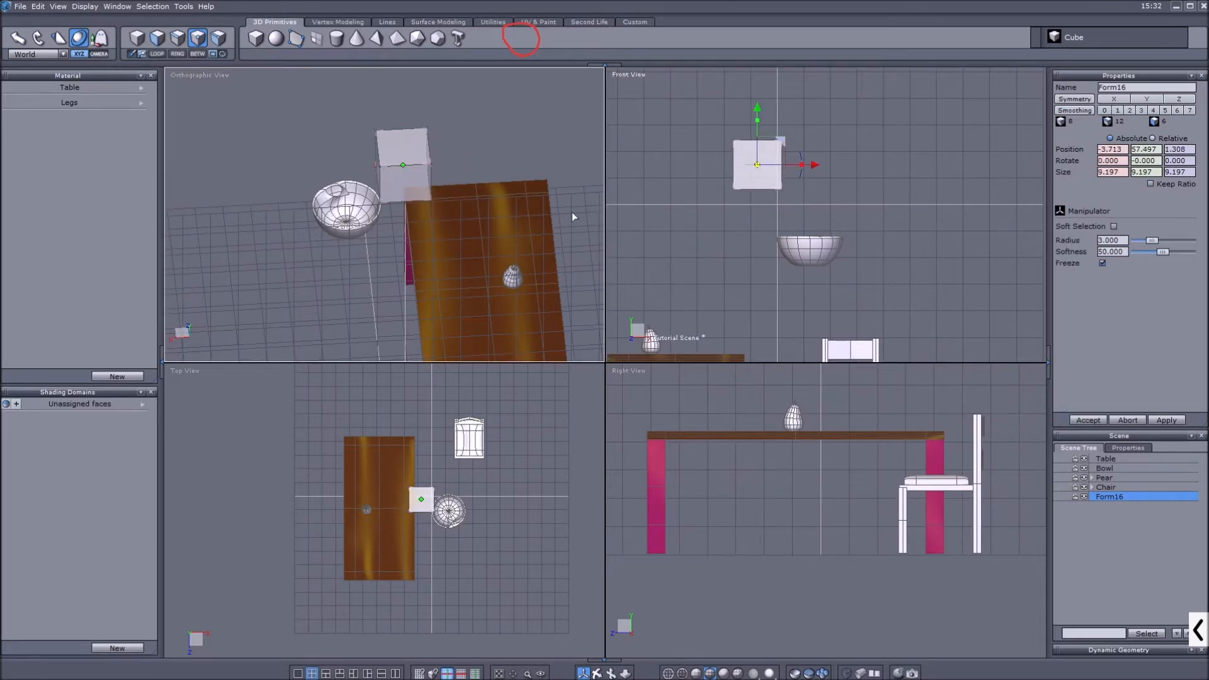
pyautogui.scroll(-3, 786, 448)
pyautogui.scroll(4, 785, 445)
pyautogui.moveTo(744, 489); pyautogui.dragTo(771, 489)
# Subdivide all faces of the box into quads with Quad Tessellation
pyautogui.click(157, 38)
pyautogui.moveTo(693, 147); pyautogui.dragTo(813, 211)
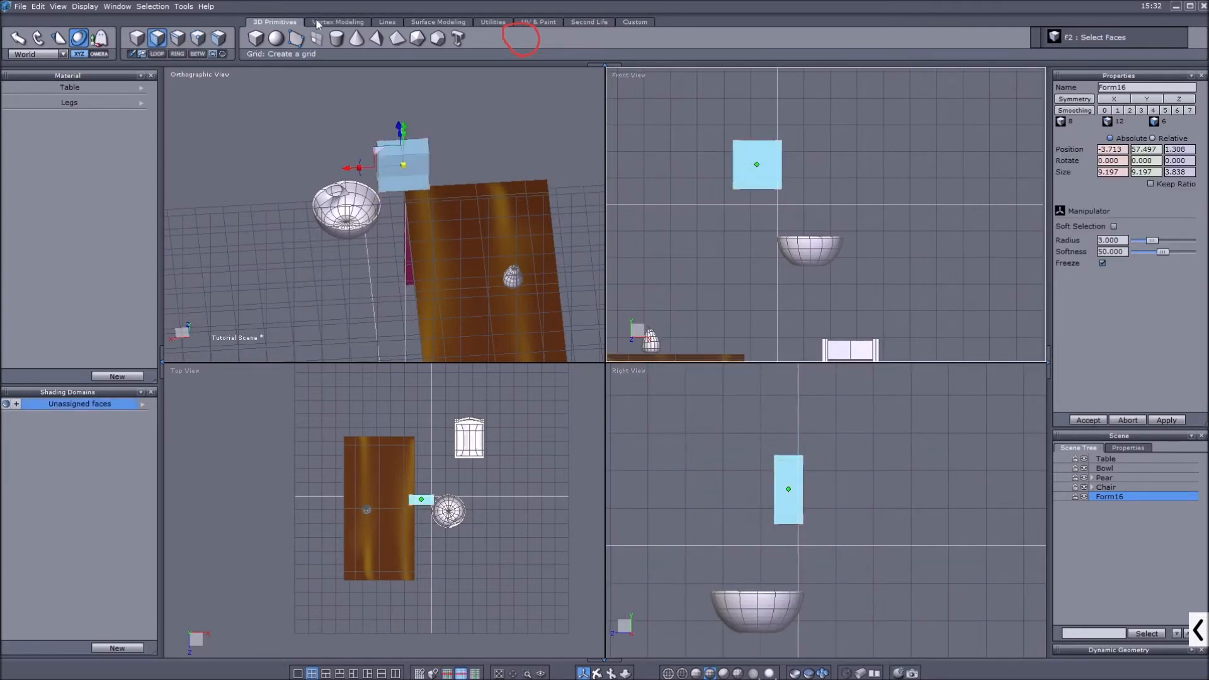
pyautogui.click(336, 22)
pyautogui.moveTo(359, 39); pyautogui.dragTo(361, 126)
# Apply Quad Tessellation once more to only the faces of the box's upper half
pyautogui.scroll(4, 744, 160)
pyautogui.click(778, 158)
pyautogui.scroll(2, 779, 156)
pyautogui.scroll(-1, 779, 156)
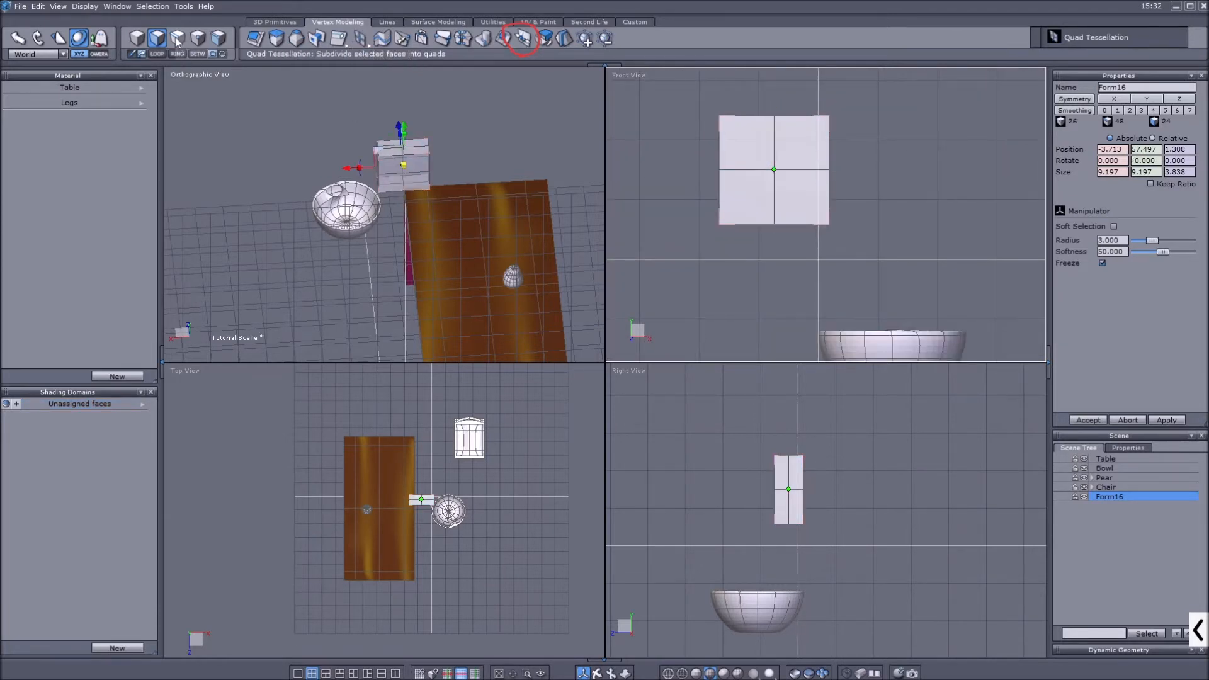
pyautogui.moveTo(685, 93); pyautogui.dragTo(888, 175)
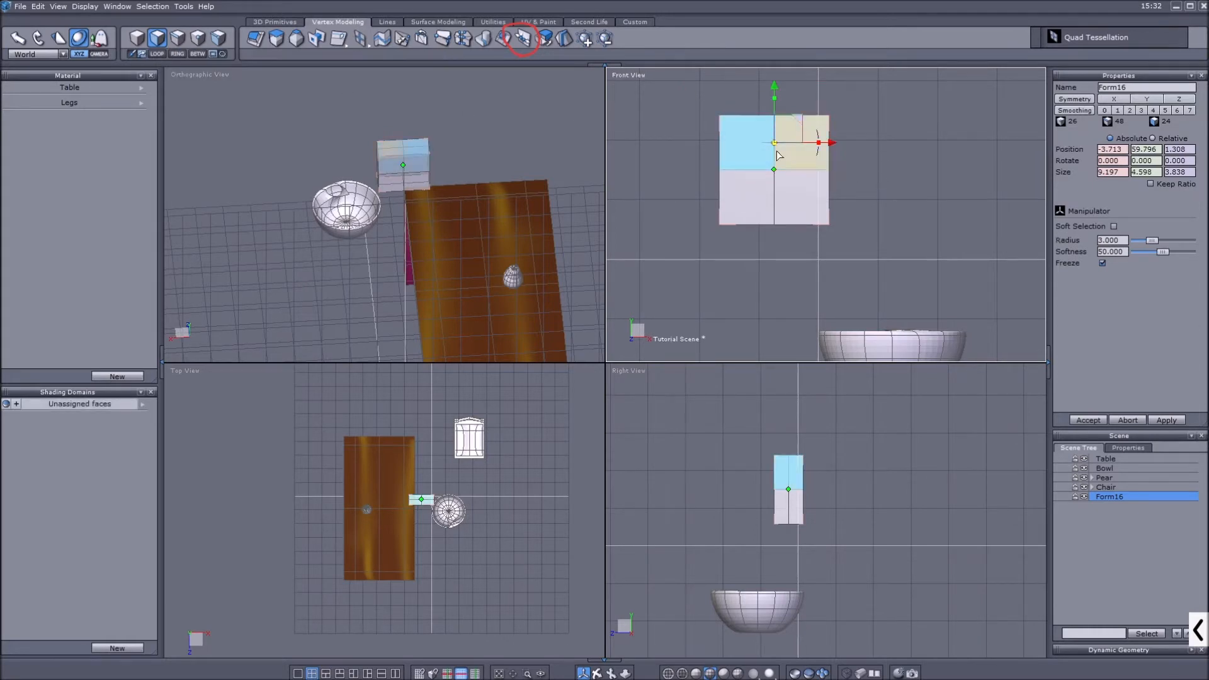
pyautogui.moveTo(359, 38); pyautogui.dragTo(364, 122)
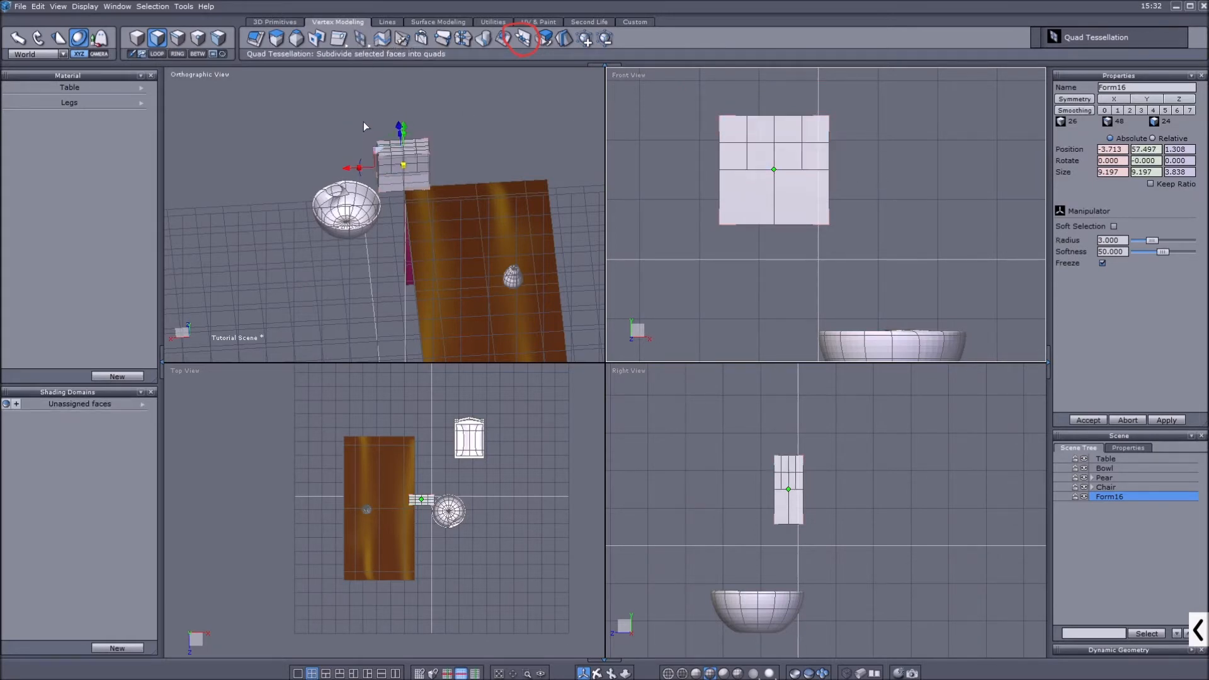
# Select the edges of the box's lower half and narrow them in X to about 7.601
pyautogui.click(176, 38)
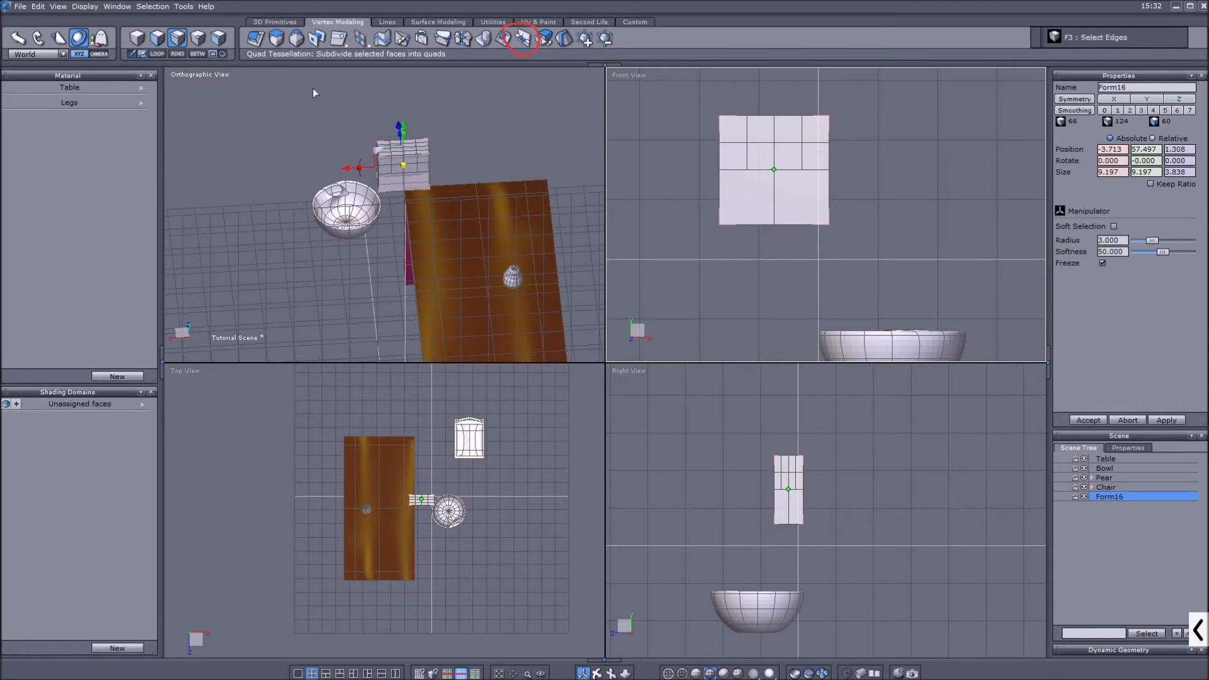
pyautogui.moveTo(659, 135); pyautogui.dragTo(865, 265)
pyautogui.moveTo(818, 185); pyautogui.dragTo(815, 184)
pyautogui.moveTo(858, 265); pyautogui.dragTo(684, 155)
pyautogui.moveTo(819, 184); pyautogui.dragTo(814, 184)
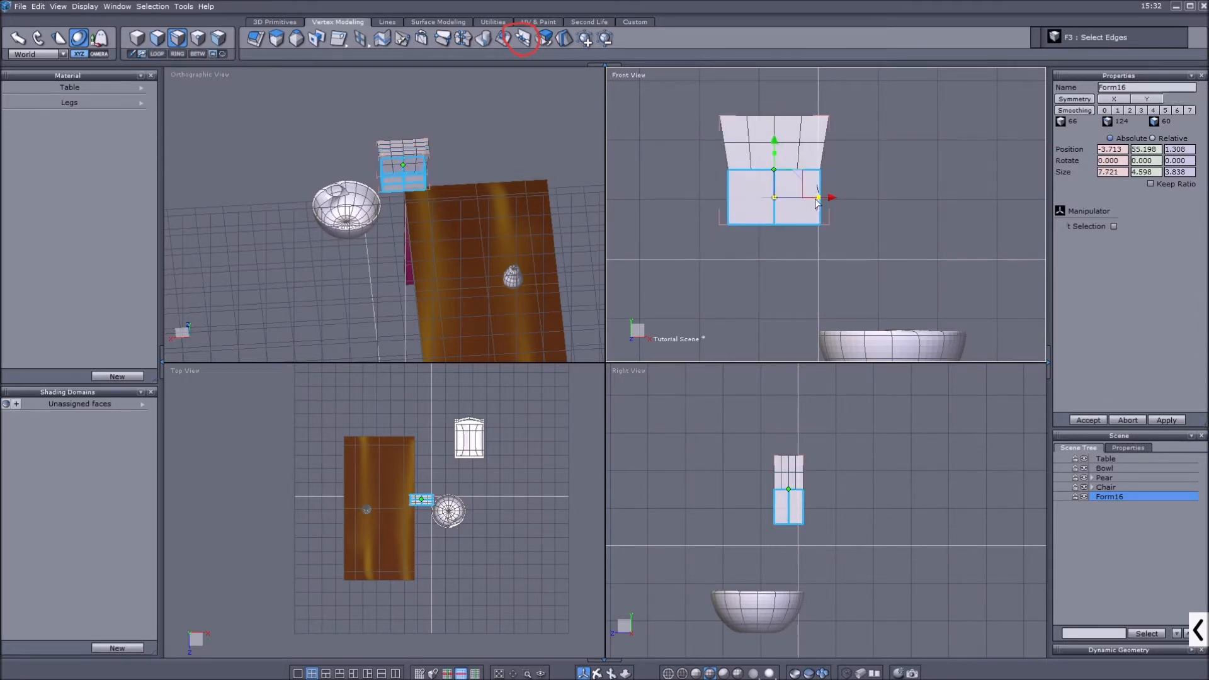
# Try to connect the vertical edges at the side of the box's lower half
pyautogui.moveTo(708, 210); pyautogui.dragTo(816, 225)
pyautogui.click(731, 187)
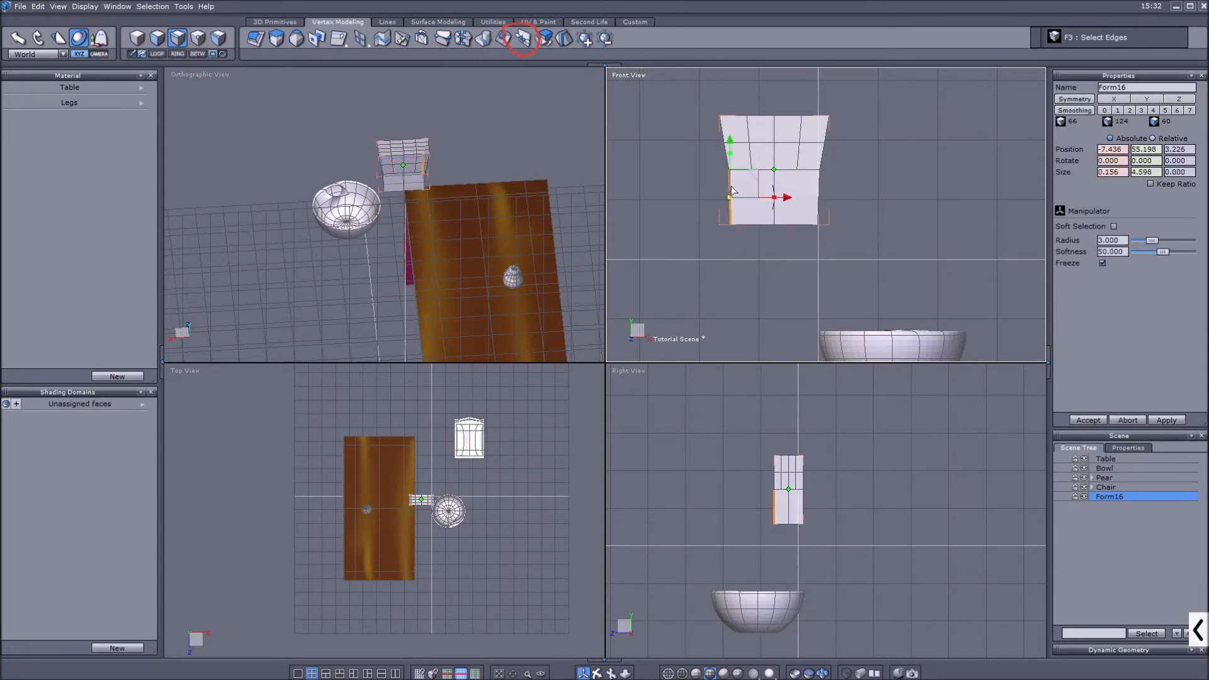
pyautogui.press('k')
pyautogui.hotkey('alt', 'a')
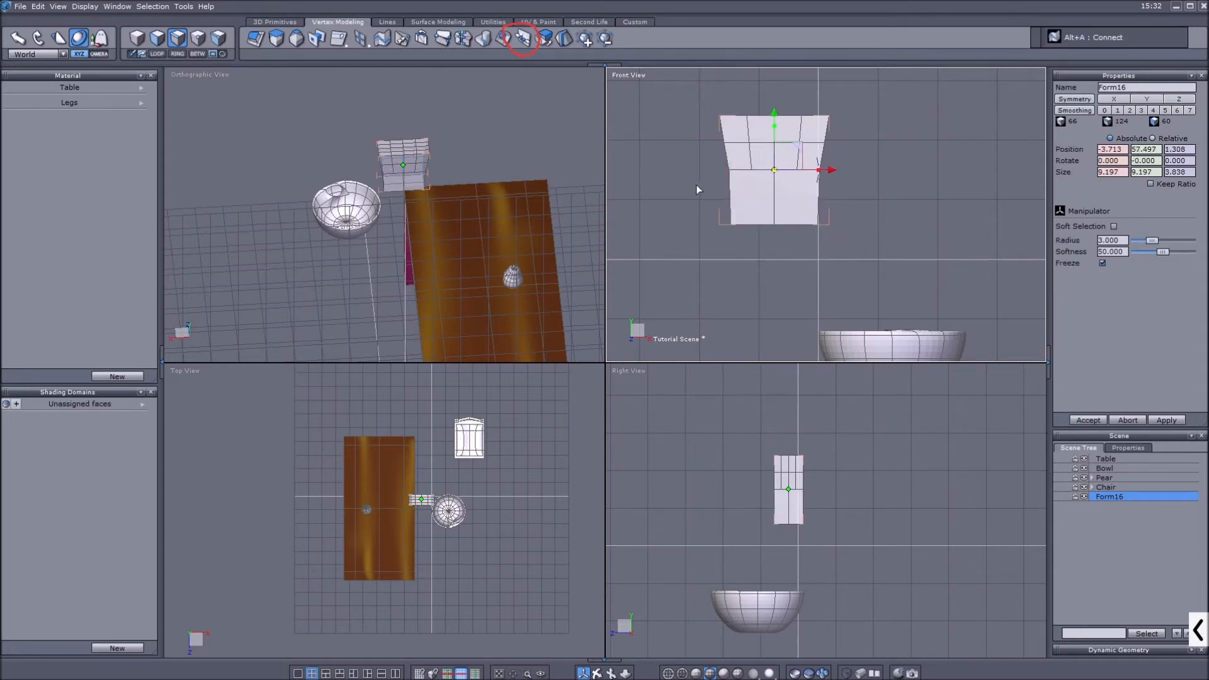
# Select all the vertical edges around the box's lower half and connect them to add a horizontal edge loop
pyautogui.click(734, 199)
pyautogui.scroll(5, 456, 184)
pyautogui.keyDown('shift'); pyautogui.click(303, 177); pyautogui.keyUp('shift')
pyautogui.keyDown('shift'); pyautogui.click(245, 181); pyautogui.keyUp('shift')
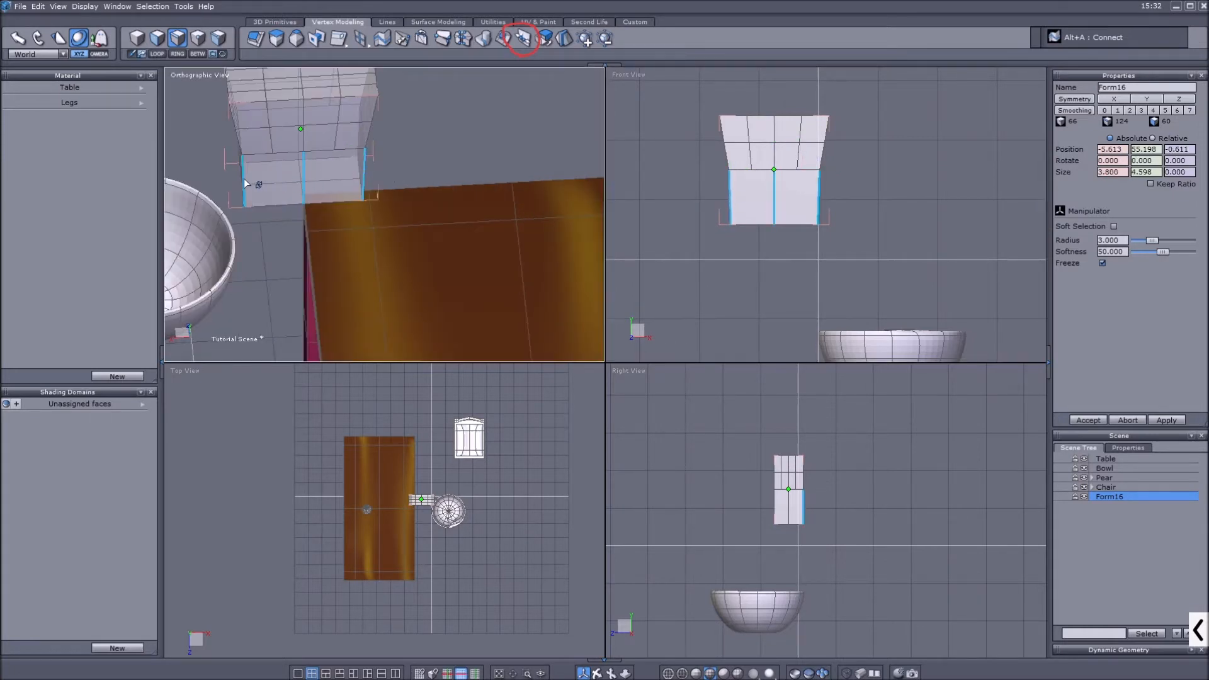
pyautogui.scroll(3, 274, 158)
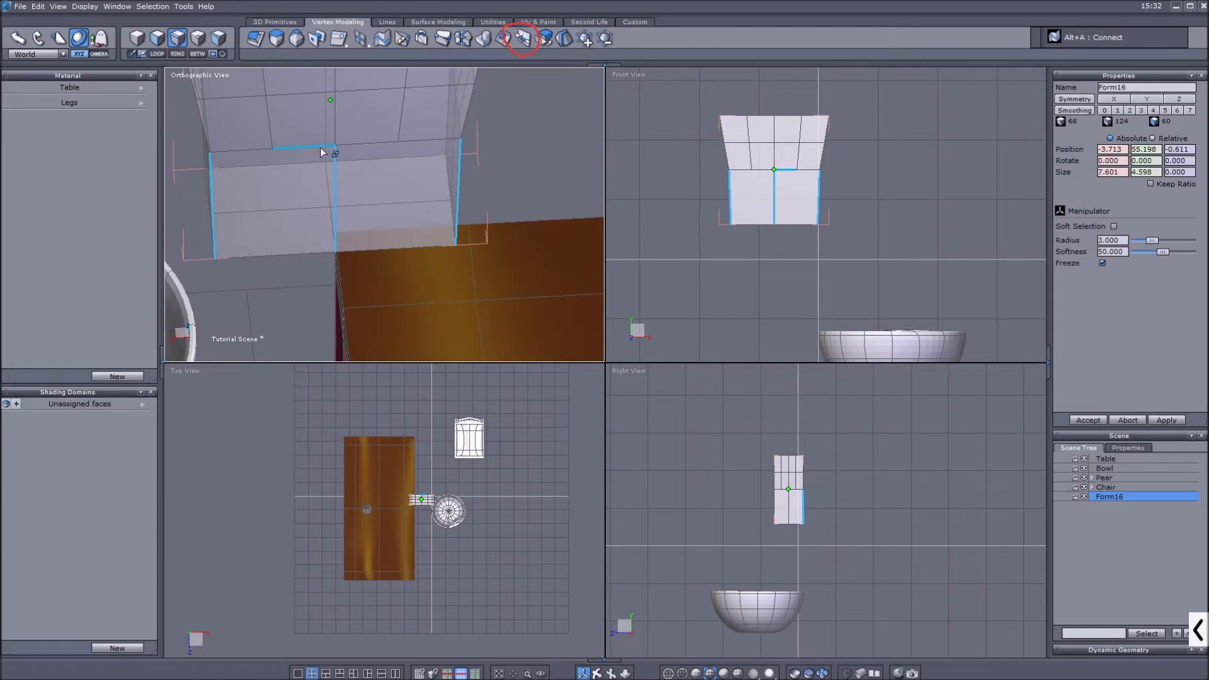
pyautogui.keyDown('shift'); pyautogui.click(449, 166); pyautogui.keyUp('shift')
pyautogui.keyDown('shift'); pyautogui.click(448, 114); pyautogui.keyUp('shift')
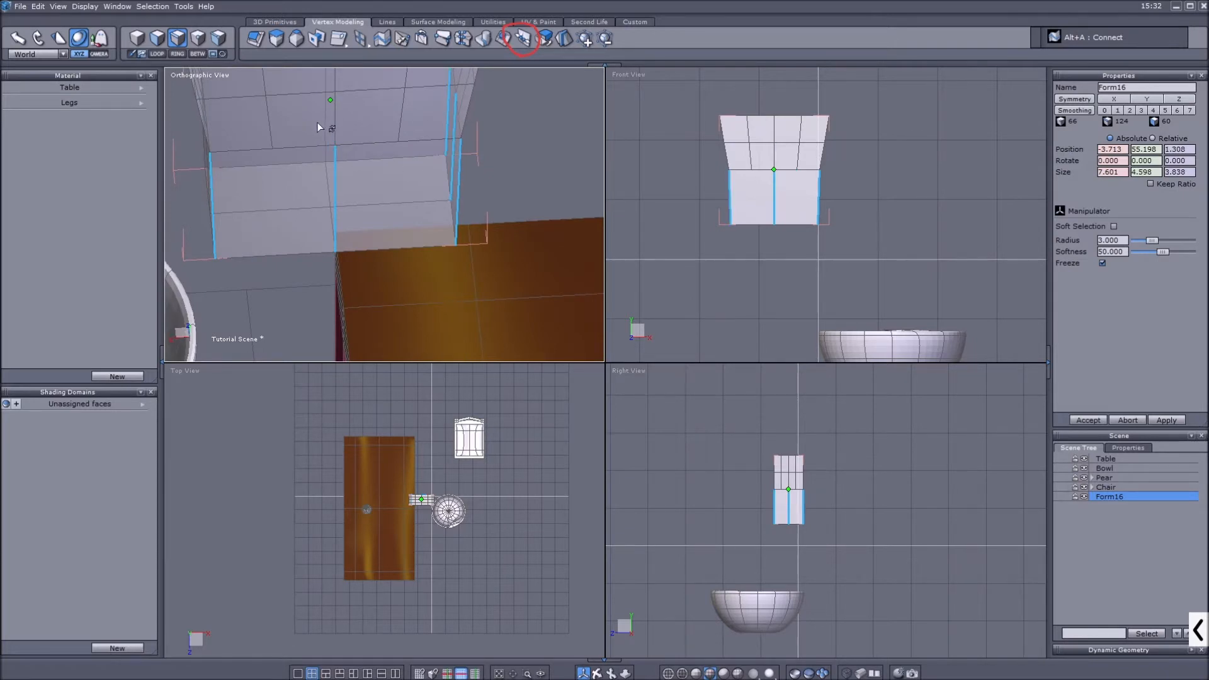
pyautogui.click(598, 673)
pyautogui.moveTo(504, 195); pyautogui.dragTo(308, 166)
pyautogui.click(584, 673)
pyautogui.hotkey('alt', 'a')
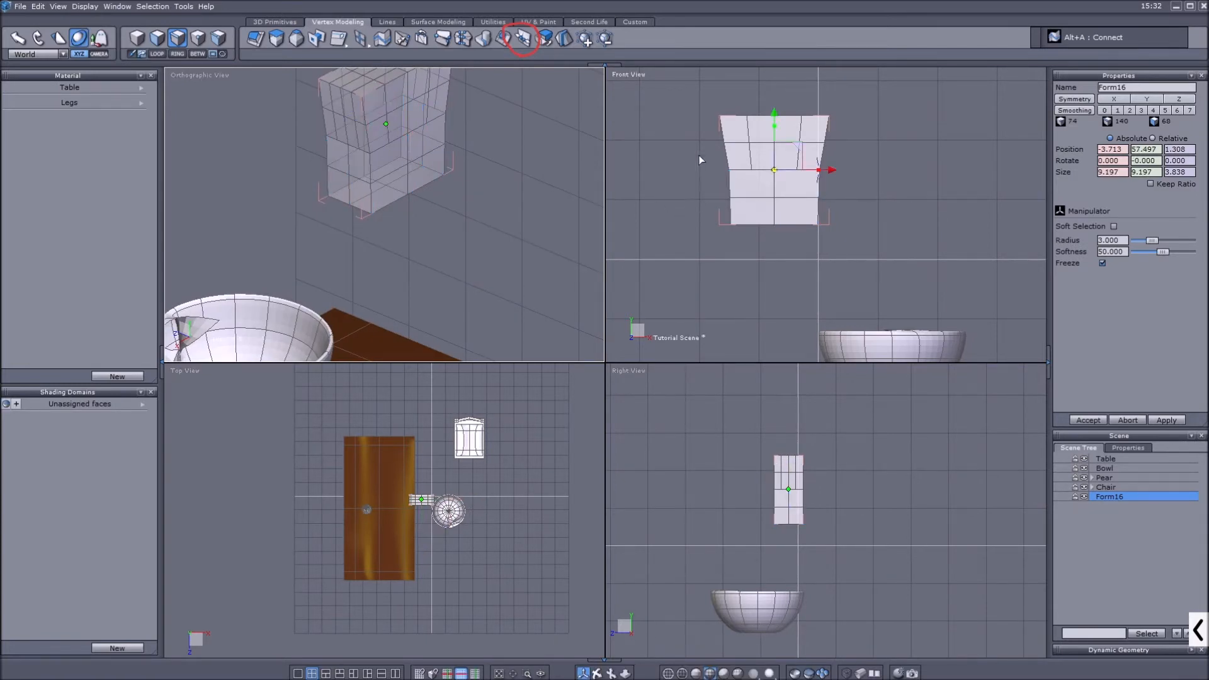
# Delete the upper four faces at both ends of the box to open two sleeve-like holes
pyautogui.press('F2')
pyautogui.click(360, 100)
pyautogui.press('Delete')
pyautogui.moveTo(473, 206); pyautogui.dragTo(463, 125, button='middle')
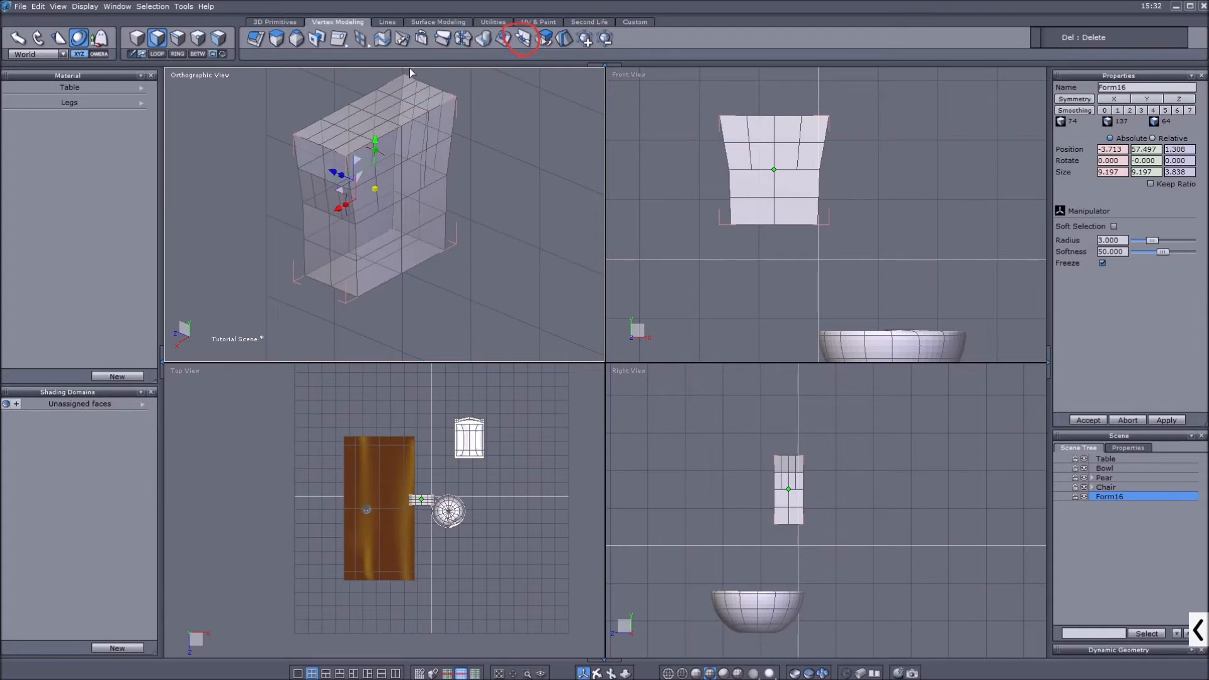
pyautogui.moveTo(388, 68); pyautogui.dragTo(486, 161)
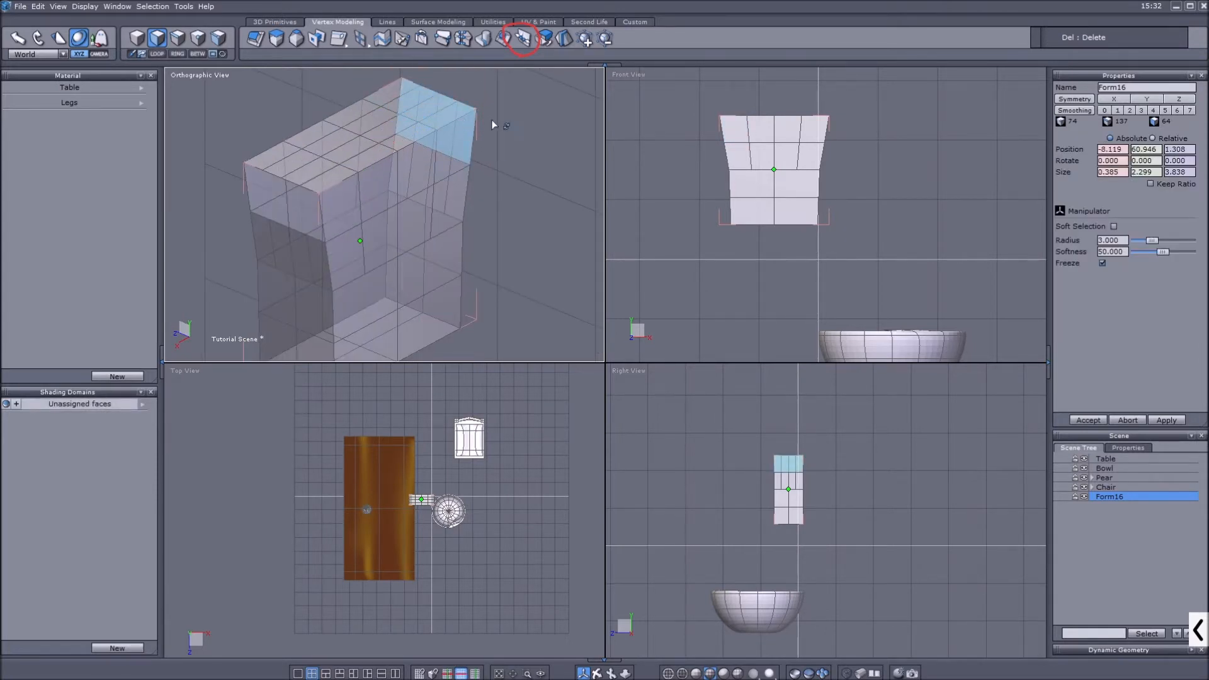
pyautogui.press('Delete')
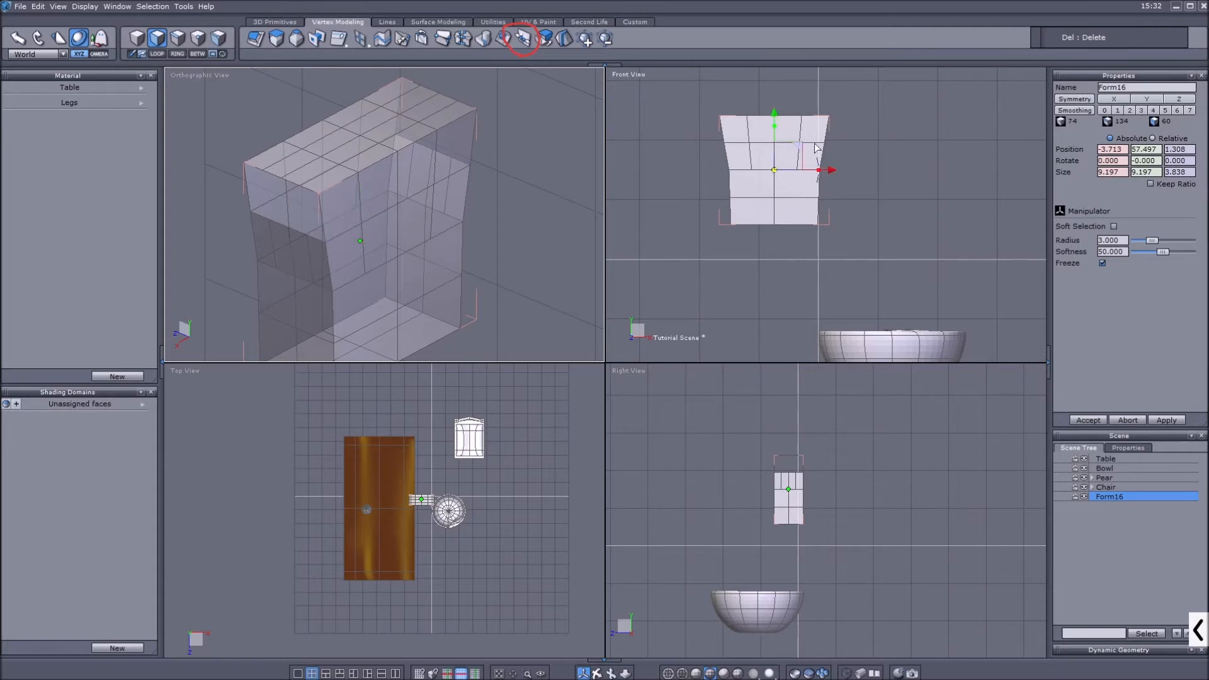
# Select the edge loop of each side opening and narrow it in depth, the second one to about 2.874
pyautogui.click(178, 37)
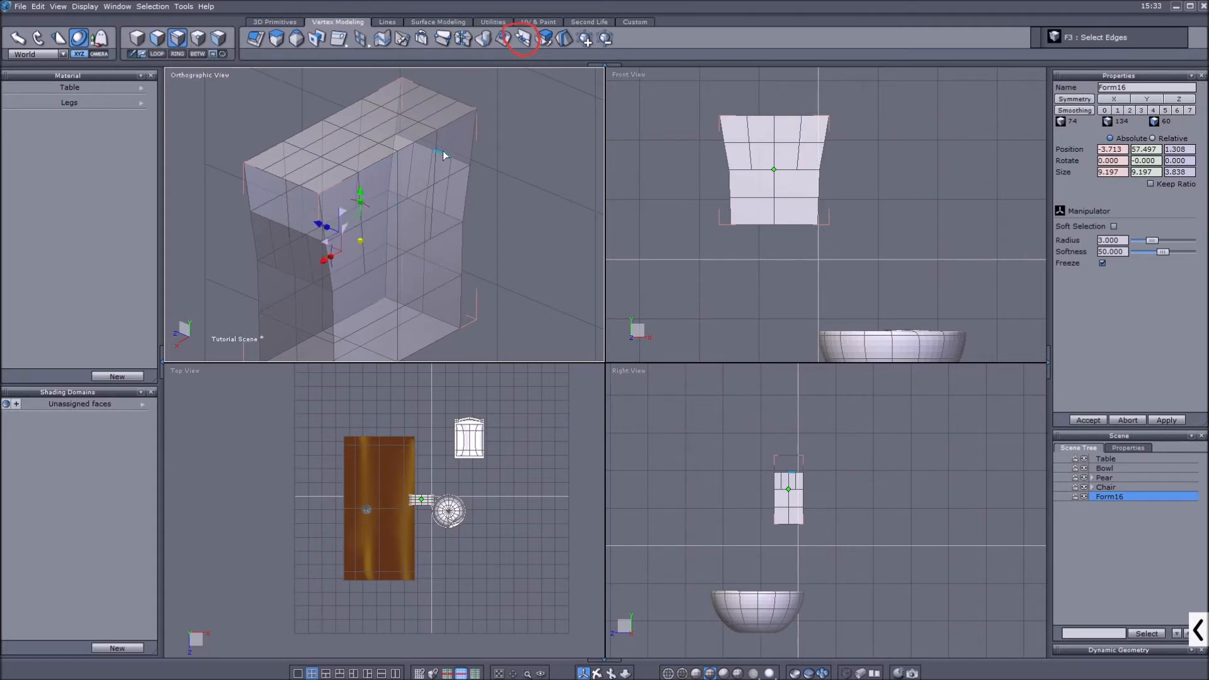
pyautogui.click(409, 89)
pyautogui.press('l')
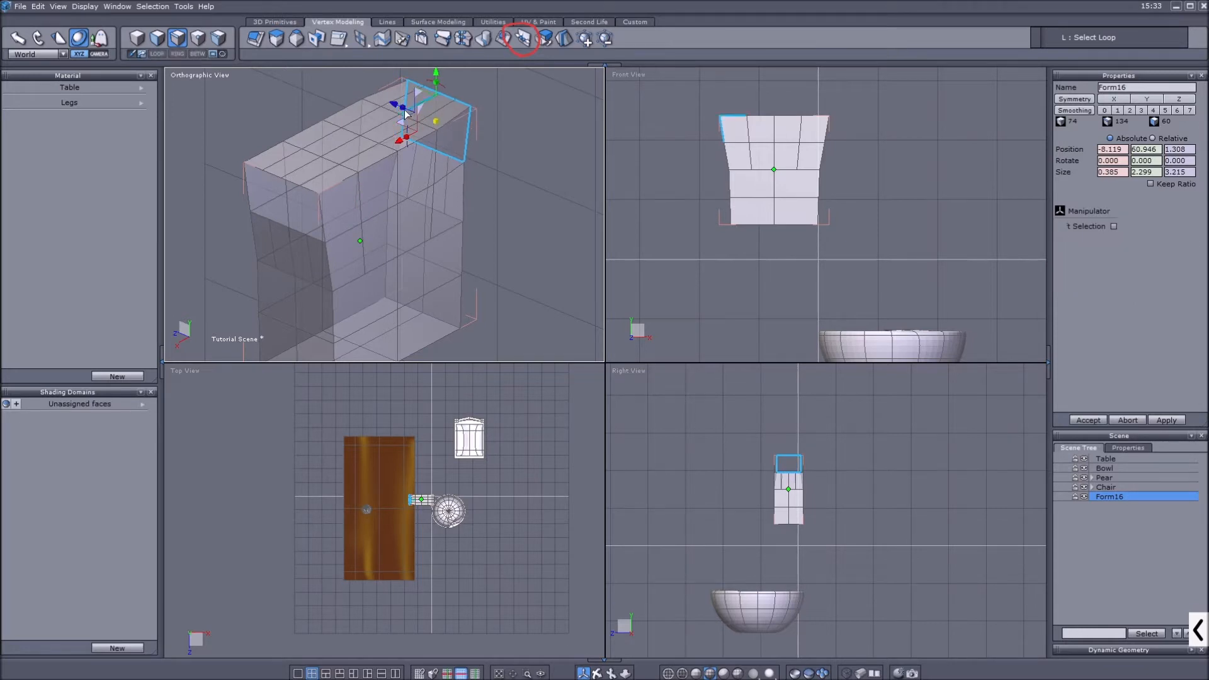
pyautogui.moveTo(187, 137); pyautogui.dragTo(329, 245)
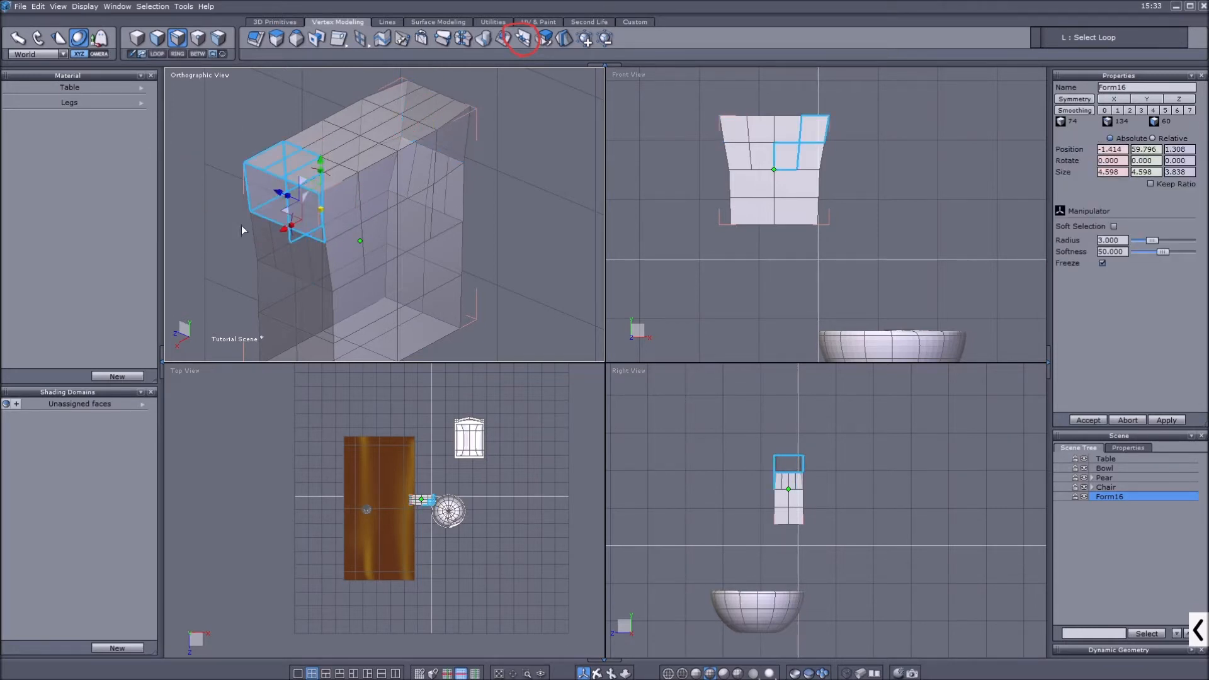
pyautogui.click(255, 166)
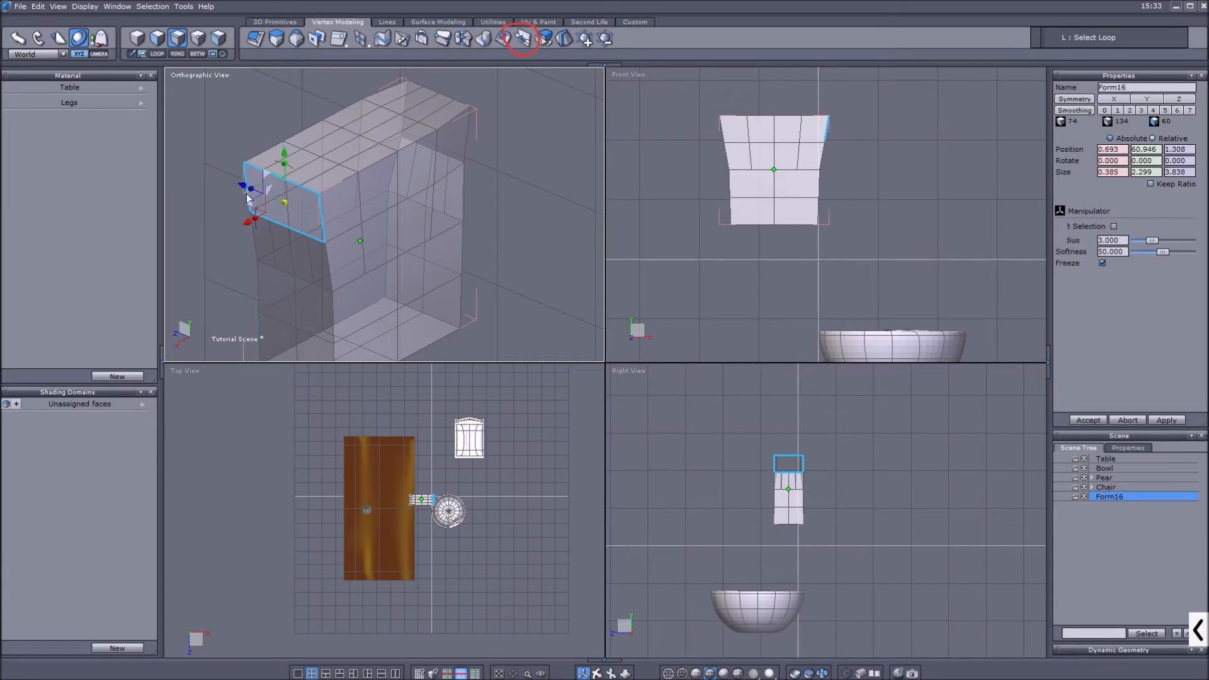
pyautogui.hotkey('ctrl', 'z')
# Delete the four middle faces on top of the box to open a neck hole, and set the form's smoothing to 2
pyautogui.click(157, 38)
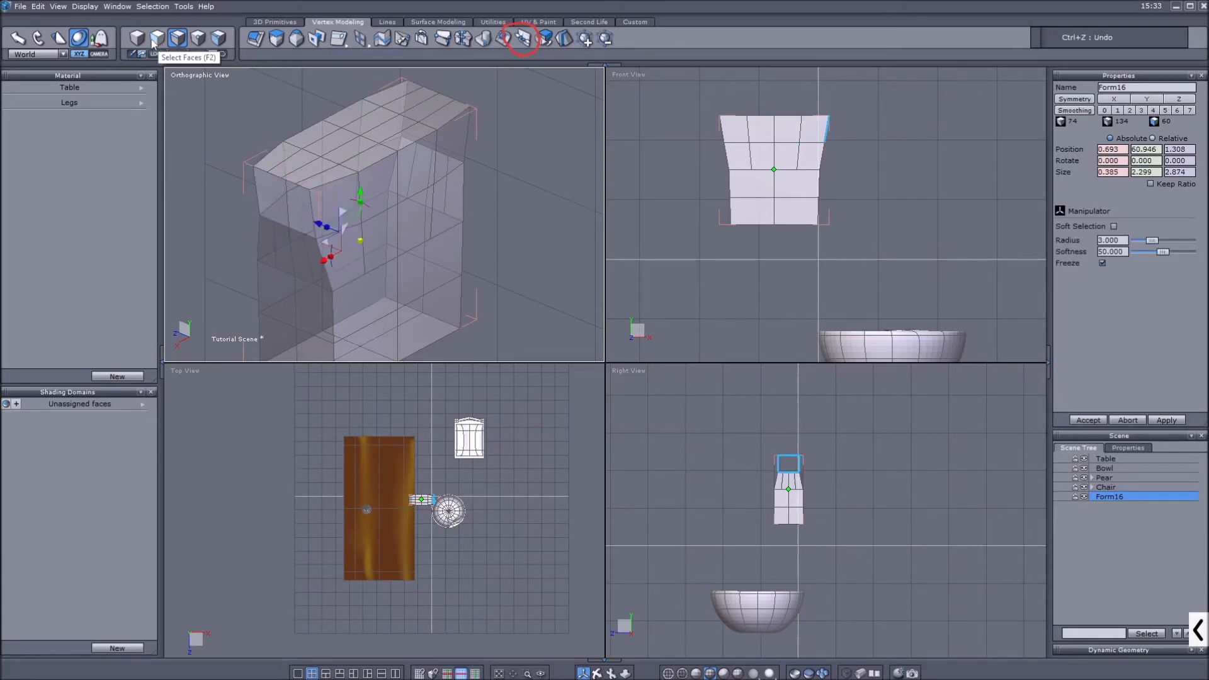
pyautogui.click(372, 126)
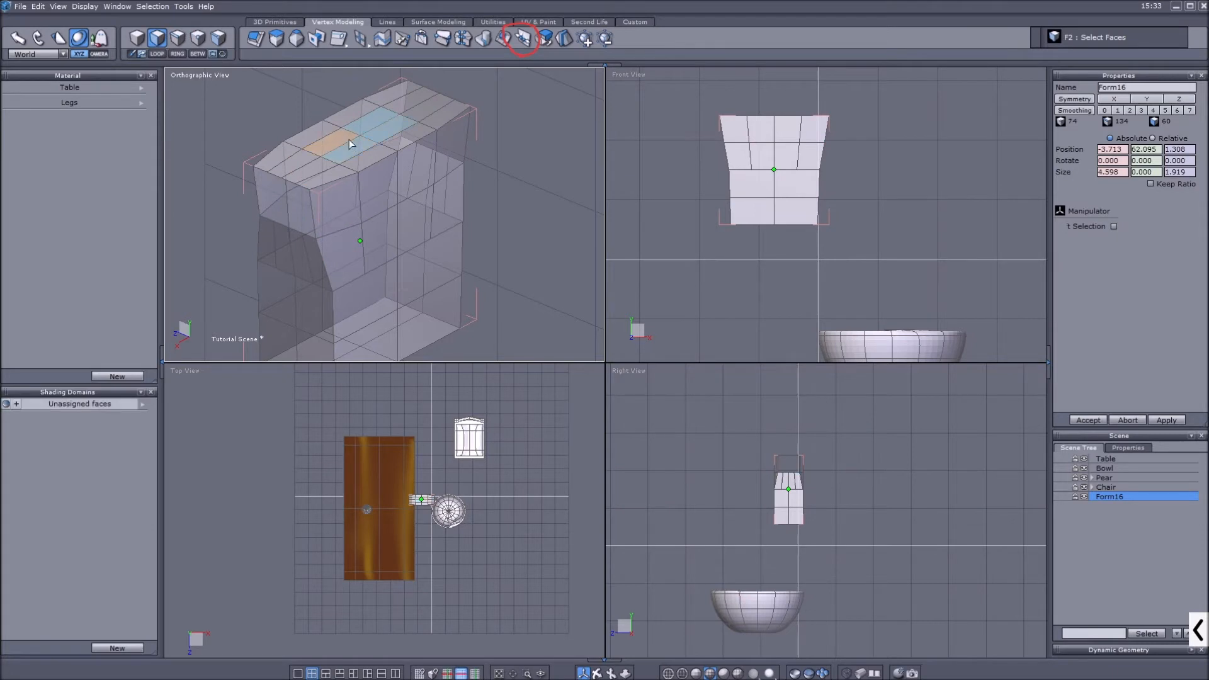
pyautogui.press('Delete')
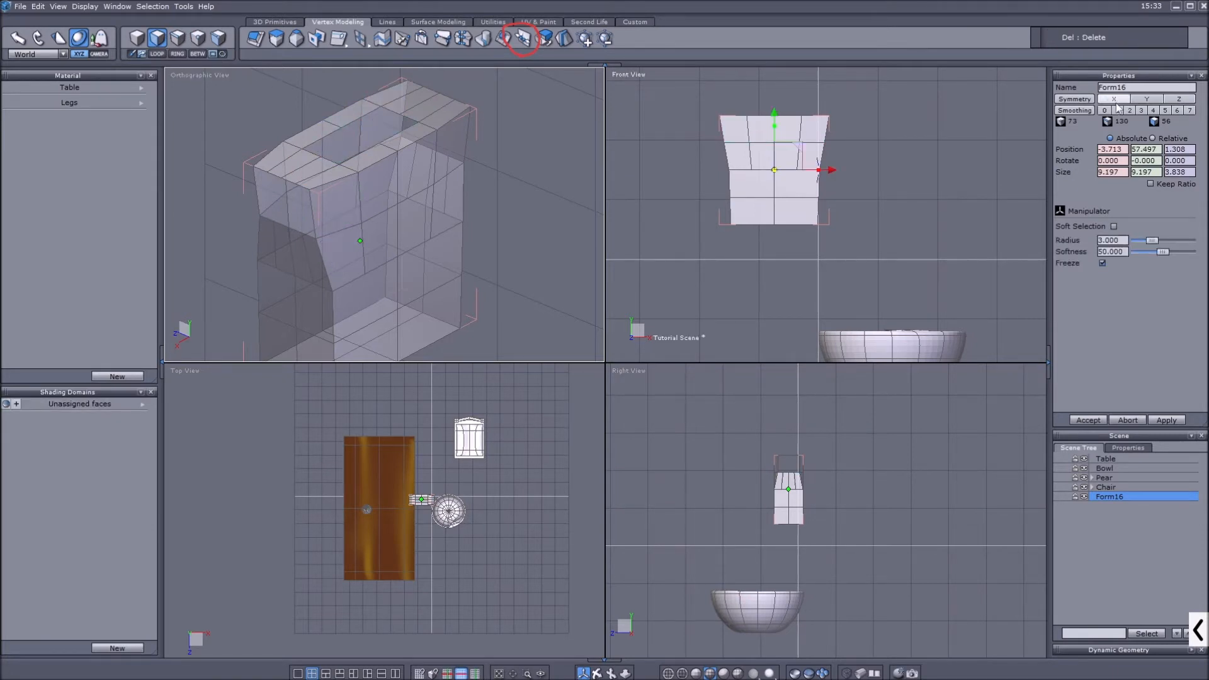
pyautogui.click(1129, 111)
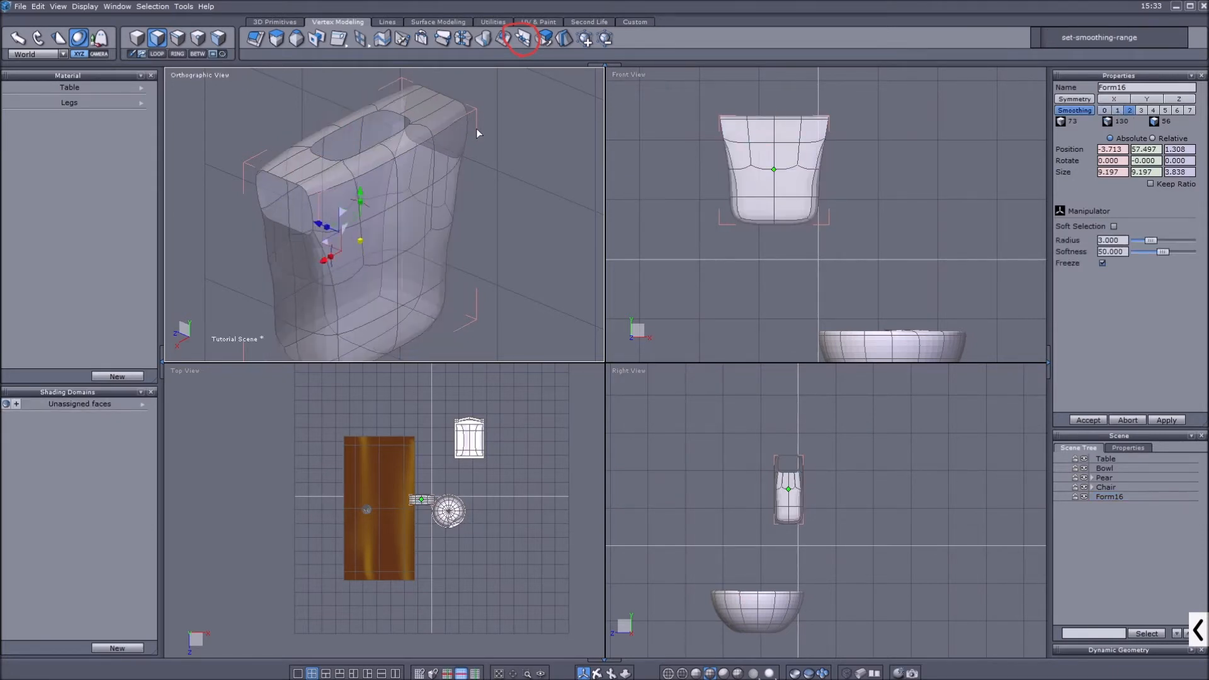
# Dissociate the column of edges running from the neck opening down the middle of the front
pyautogui.click(177, 38)
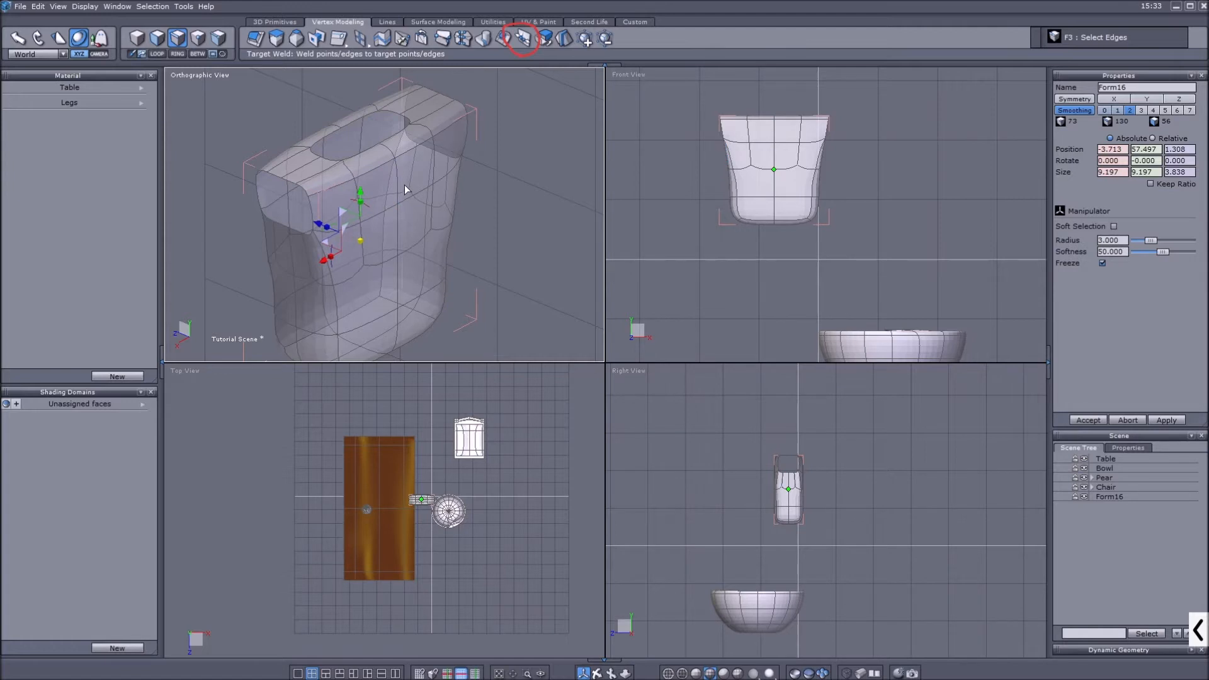
pyautogui.scroll(3, 404, 184)
pyautogui.scroll(-2, 403, 184)
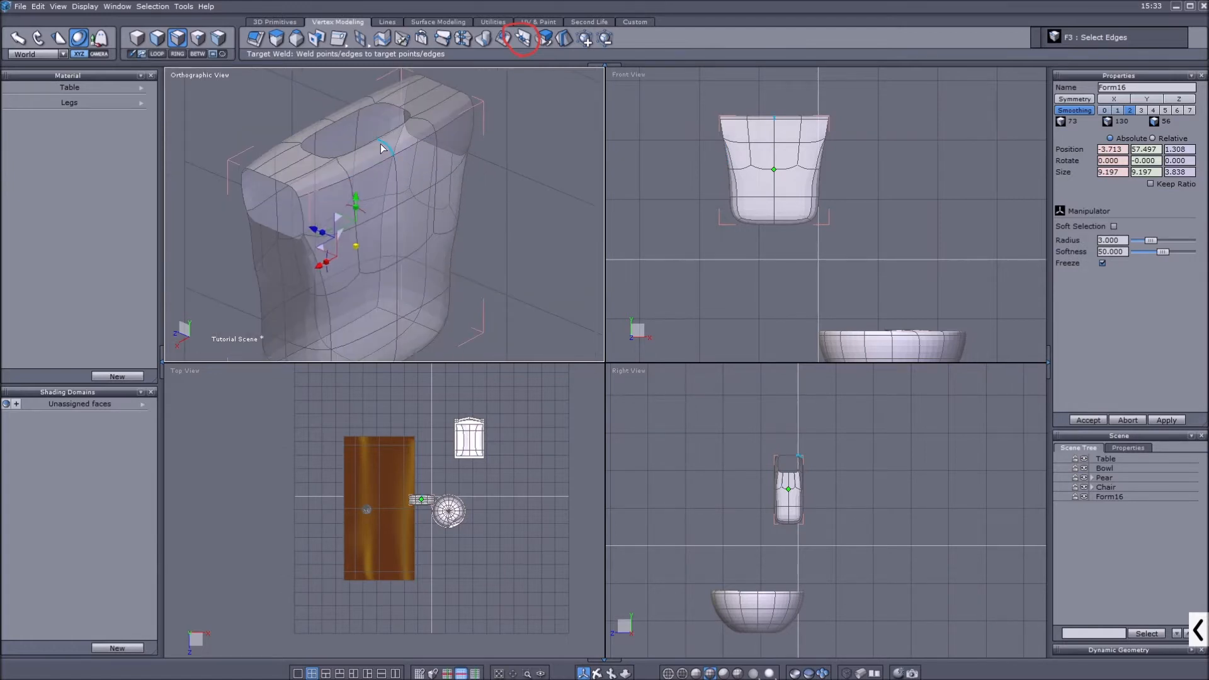
pyautogui.press('l')
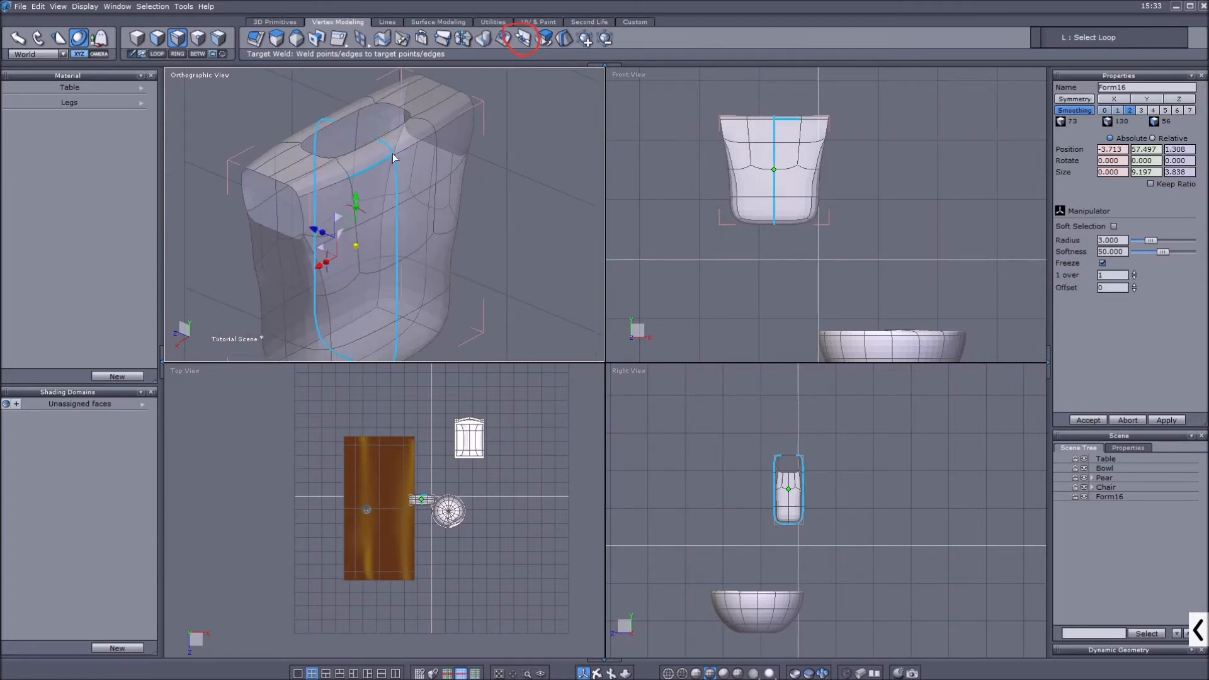
pyautogui.click(396, 184)
pyautogui.keyDown('shift'); pyautogui.click(400, 285); pyautogui.keyUp('shift')
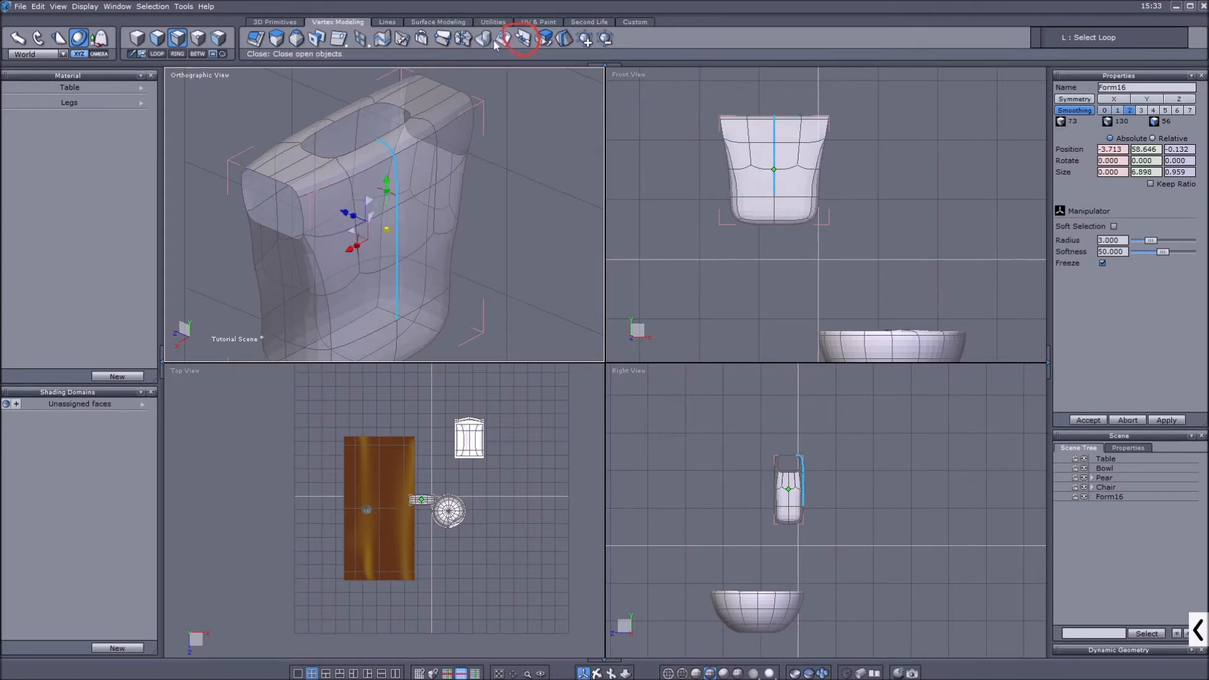
pyautogui.click(525, 40)
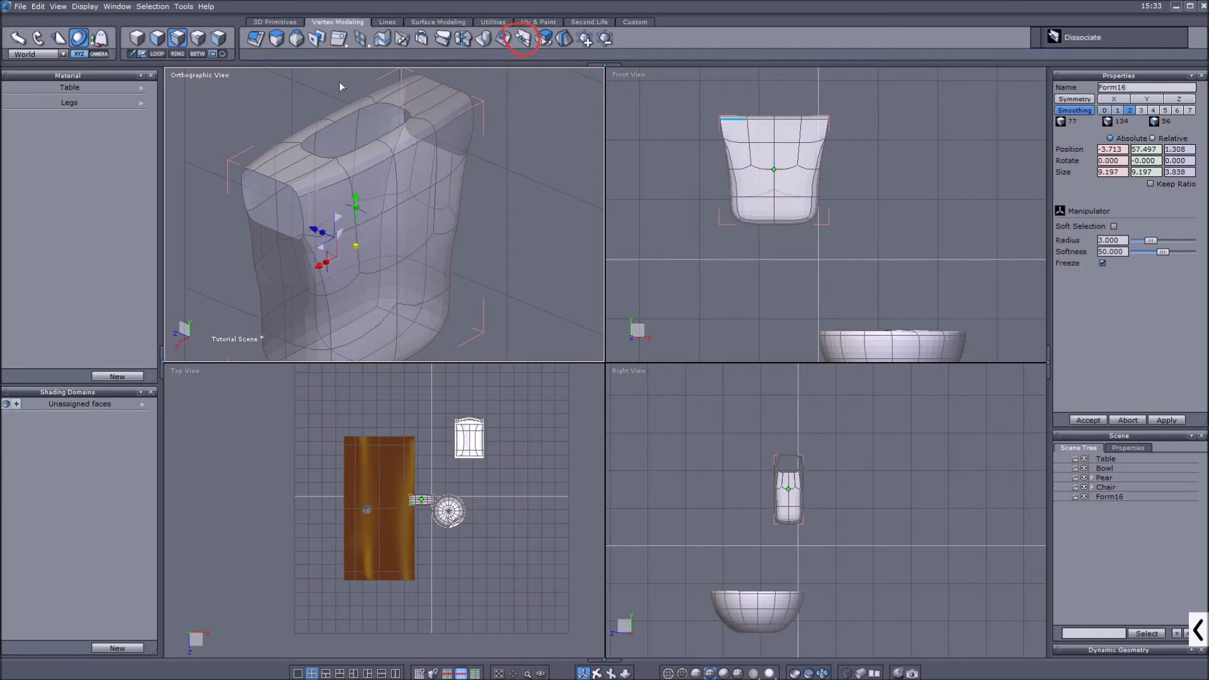
# Move the front faces on the right-hand side of the split outward along X to a position of about -2.308
pyautogui.click(160, 40)
pyautogui.click(376, 159)
pyautogui.keyDown('shift'); pyautogui.click(385, 199); pyautogui.keyUp('shift')
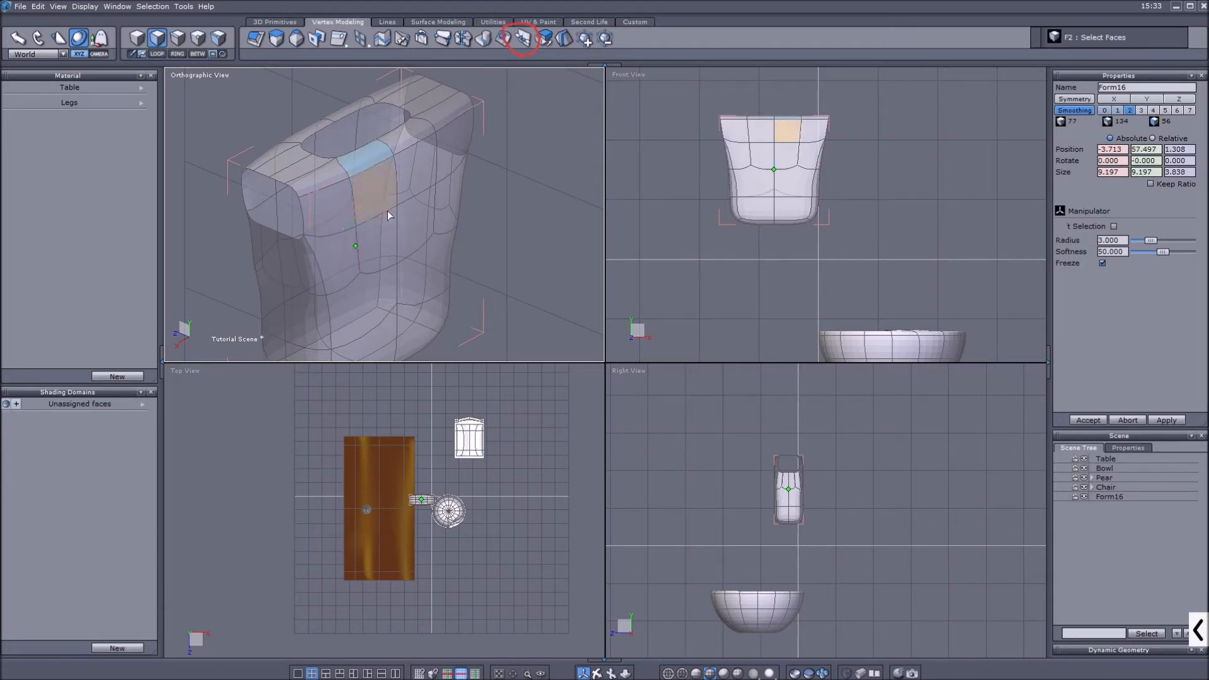
pyautogui.keyDown('shift'); pyautogui.click(381, 224); pyautogui.keyUp('shift')
pyautogui.scroll(4, 837, 165)
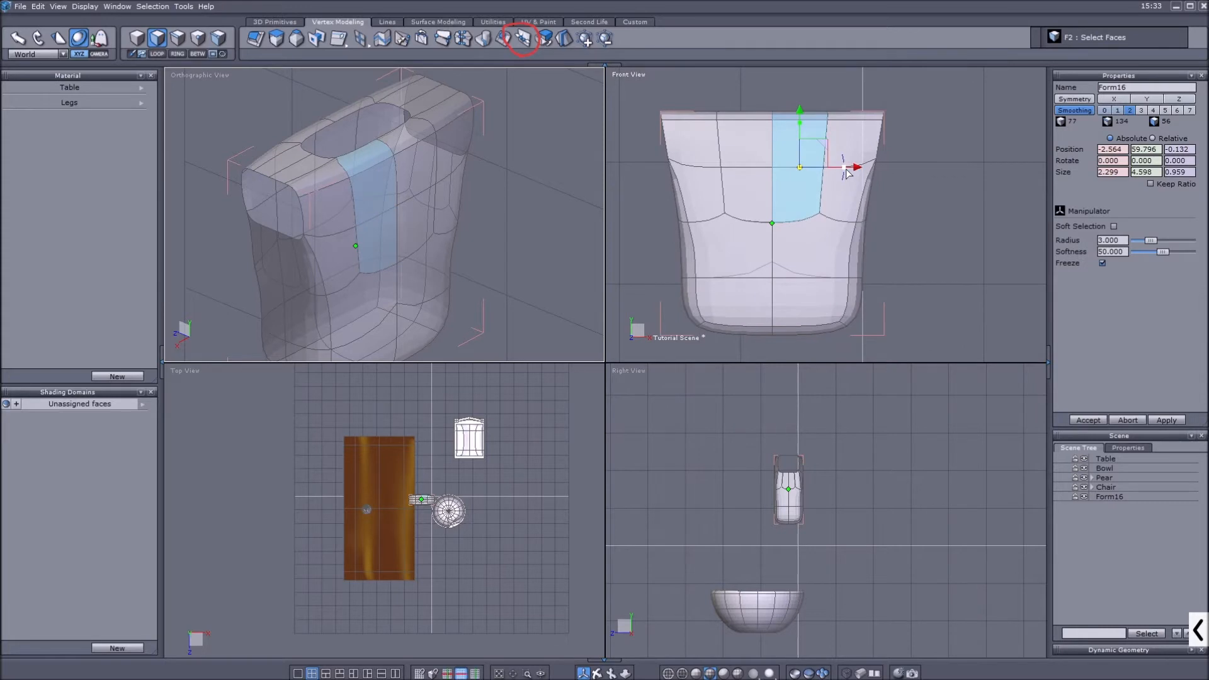
pyautogui.moveTo(861, 166); pyautogui.dragTo(868, 167)
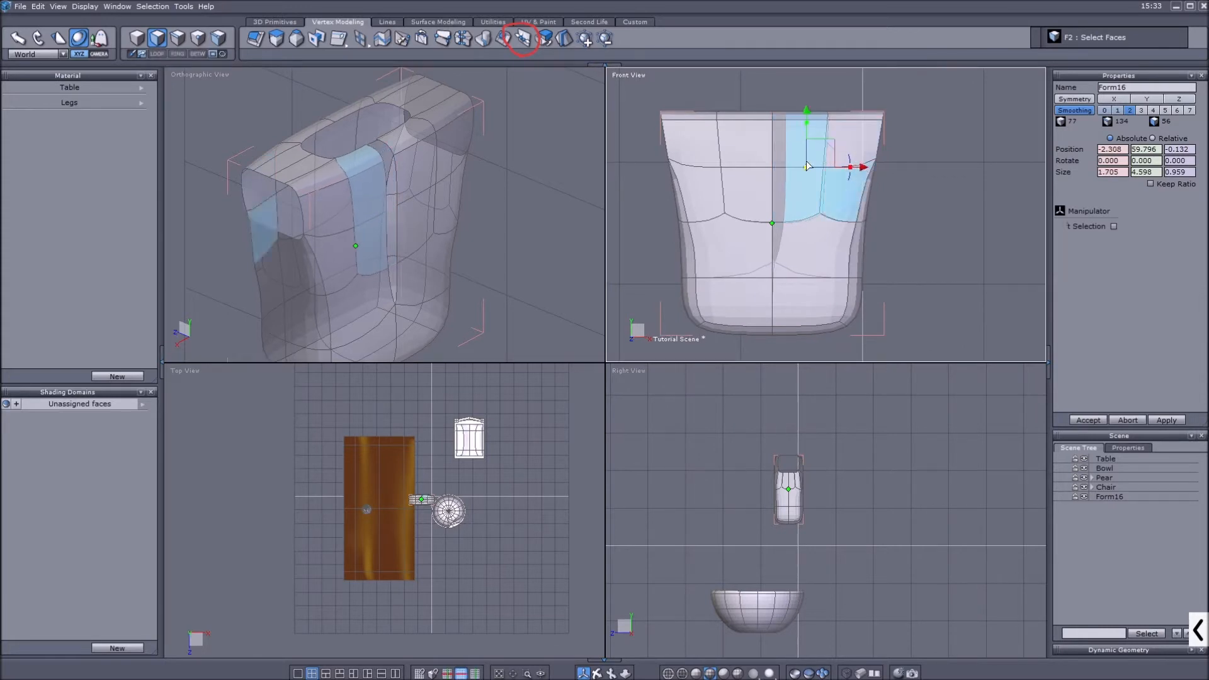
# Move the matching faces on the other side of the split outward along X to about -5.493, widening the front opening
pyautogui.moveTo(403, 138); pyautogui.dragTo(413, 177)
pyautogui.keyDown('shift'); pyautogui.click(373, 188); pyautogui.keyUp('shift')
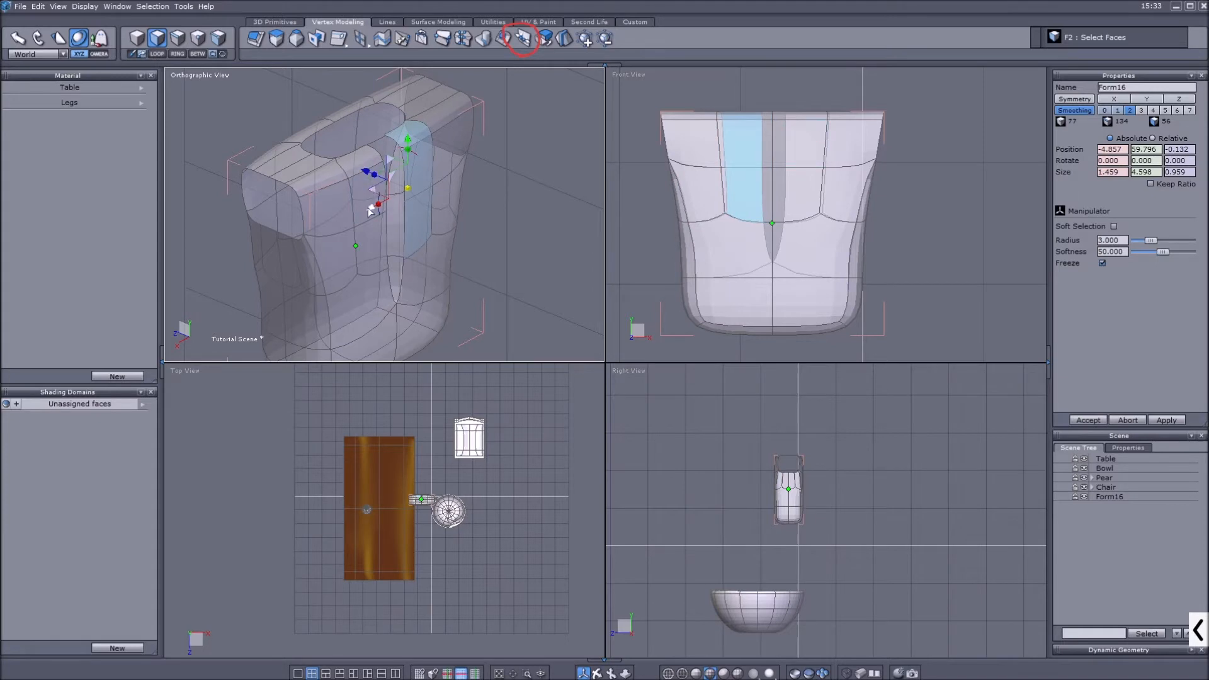
pyautogui.moveTo(370, 208); pyautogui.dragTo(380, 201)
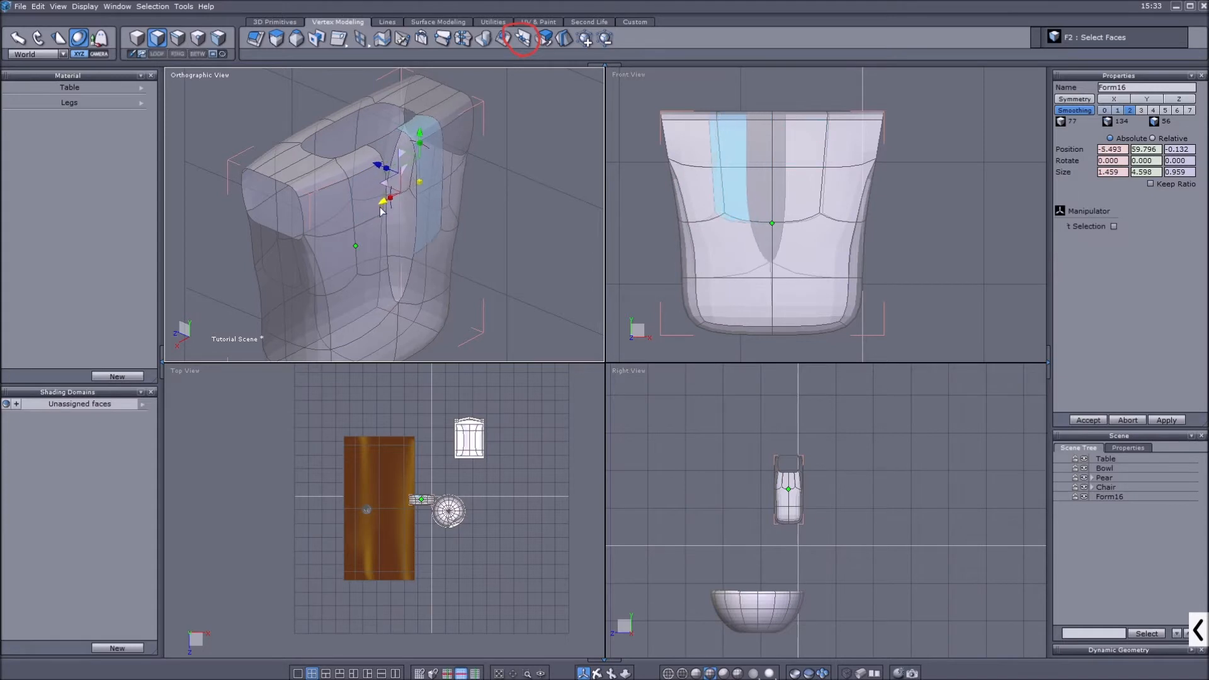
# Delete the four bottom faces of the form to open its hem, and return to object selection
pyautogui.click(597, 674)
pyautogui.scroll(-2, 420, 253)
pyautogui.moveTo(406, 258); pyautogui.dragTo(396, 280, button='right')
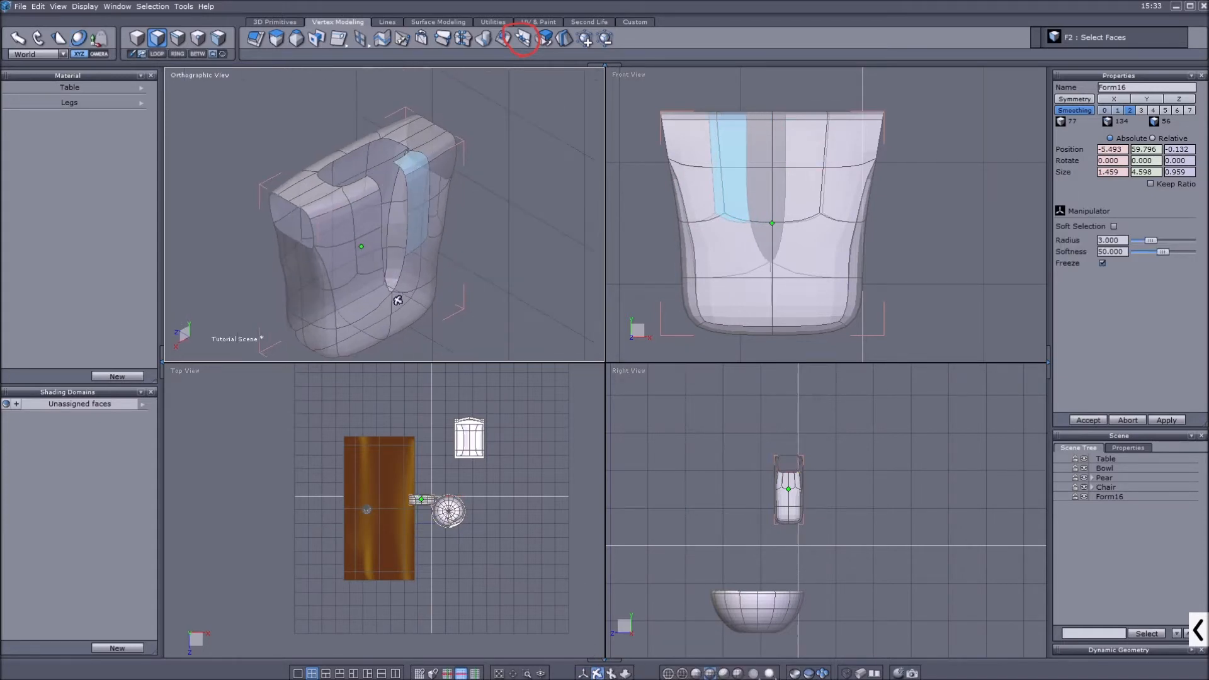
pyautogui.click(584, 673)
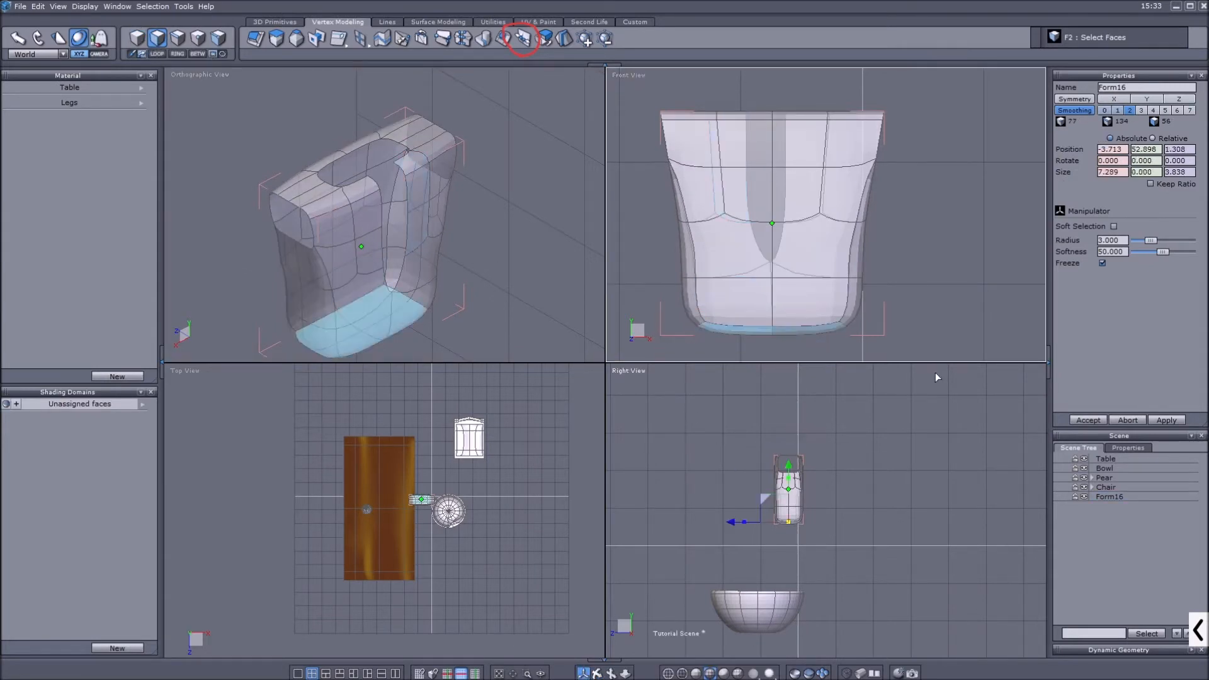
pyautogui.press('Delete')
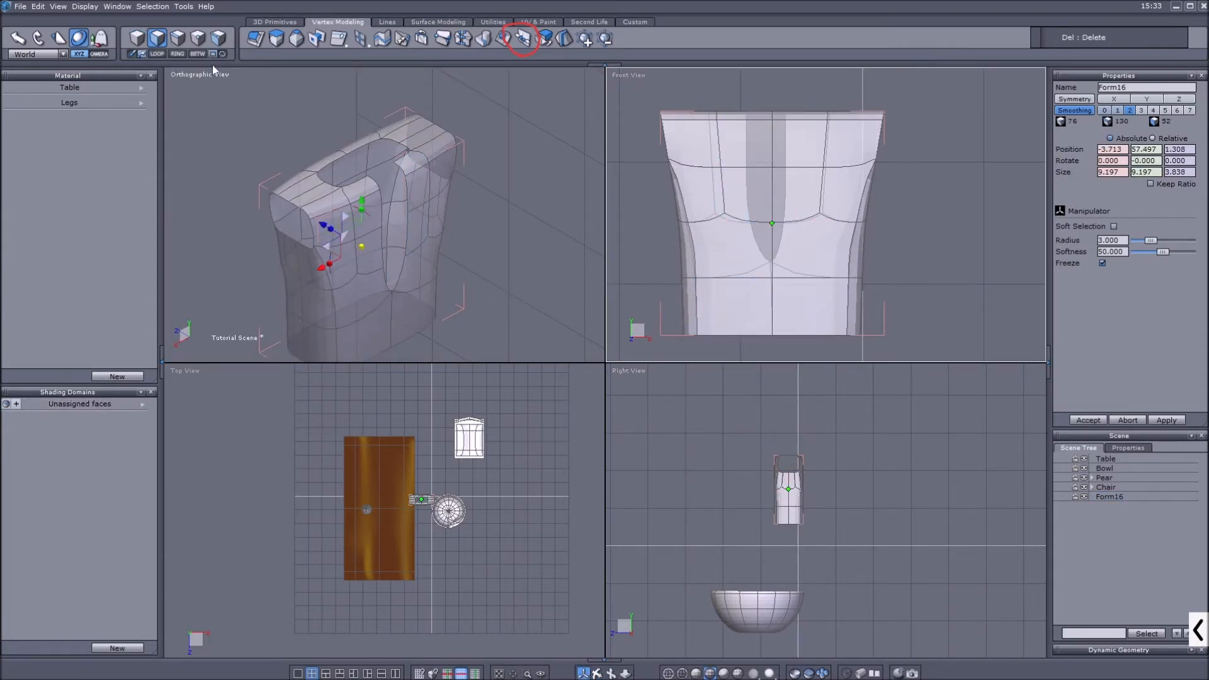
pyautogui.click(136, 38)
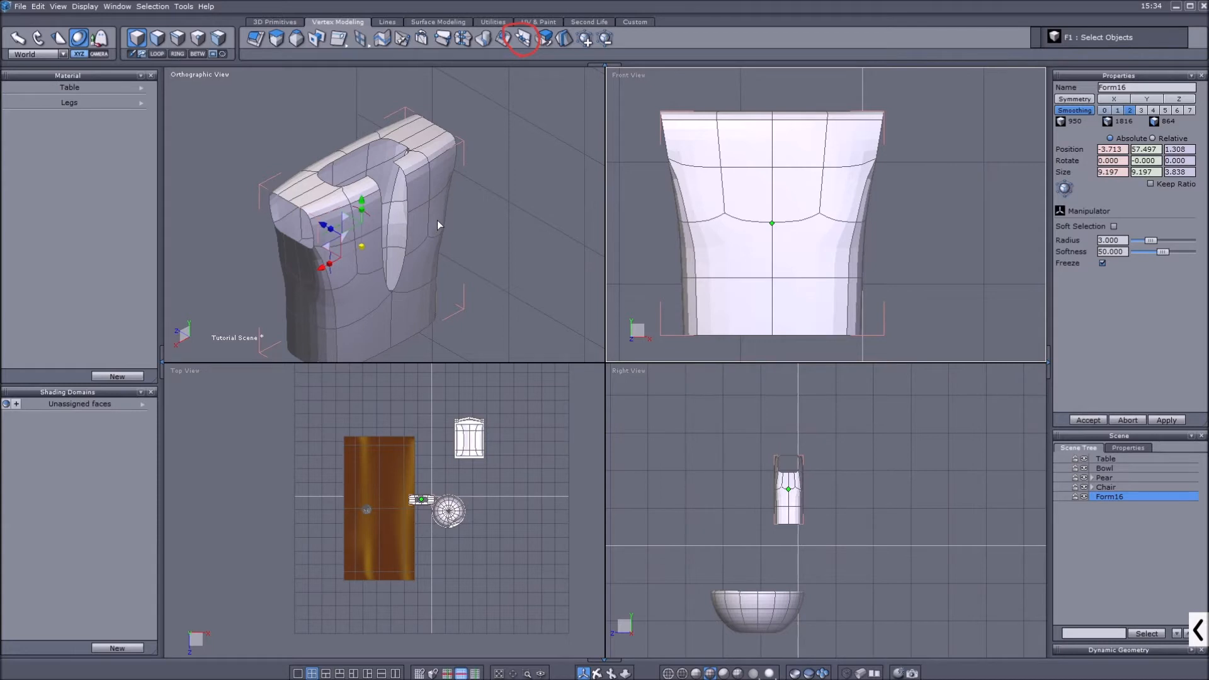
# Examine the opened garment form and the torn area at the bowl's rim
pyautogui.scroll(-1, 473, 205)
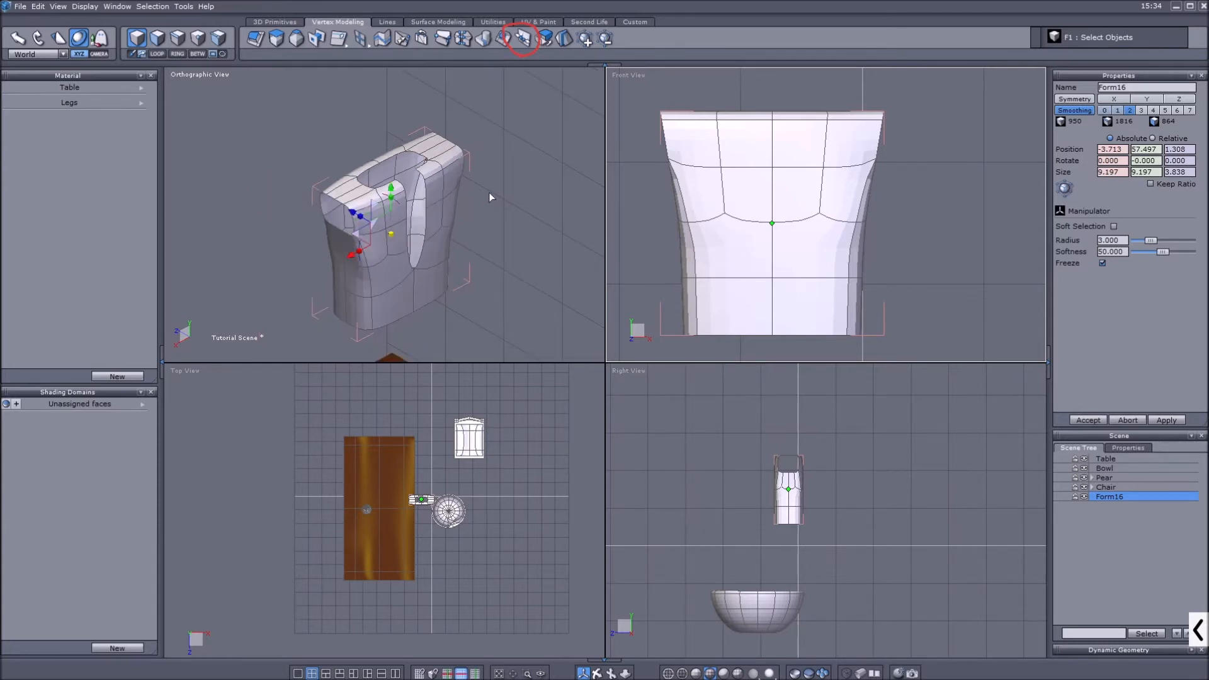
pyautogui.scroll(-3, 456, 188)
pyautogui.scroll(5, 441, 246)
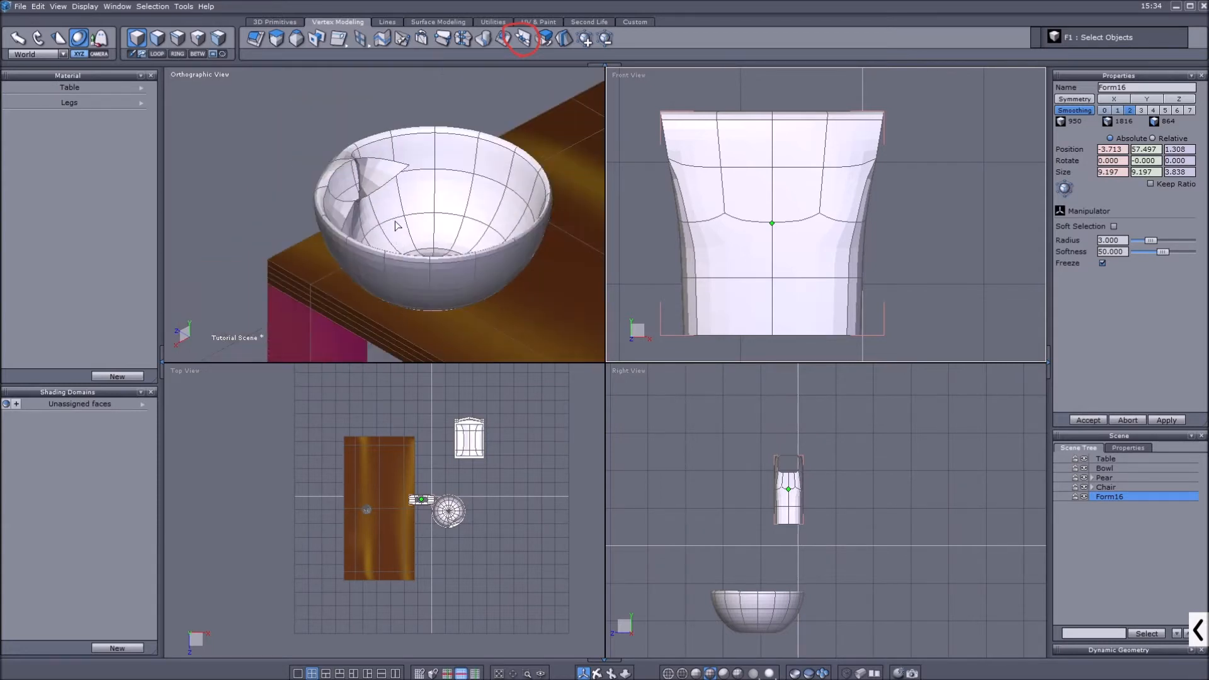
pyautogui.scroll(-2, 397, 225)
pyautogui.scroll(1, 397, 226)
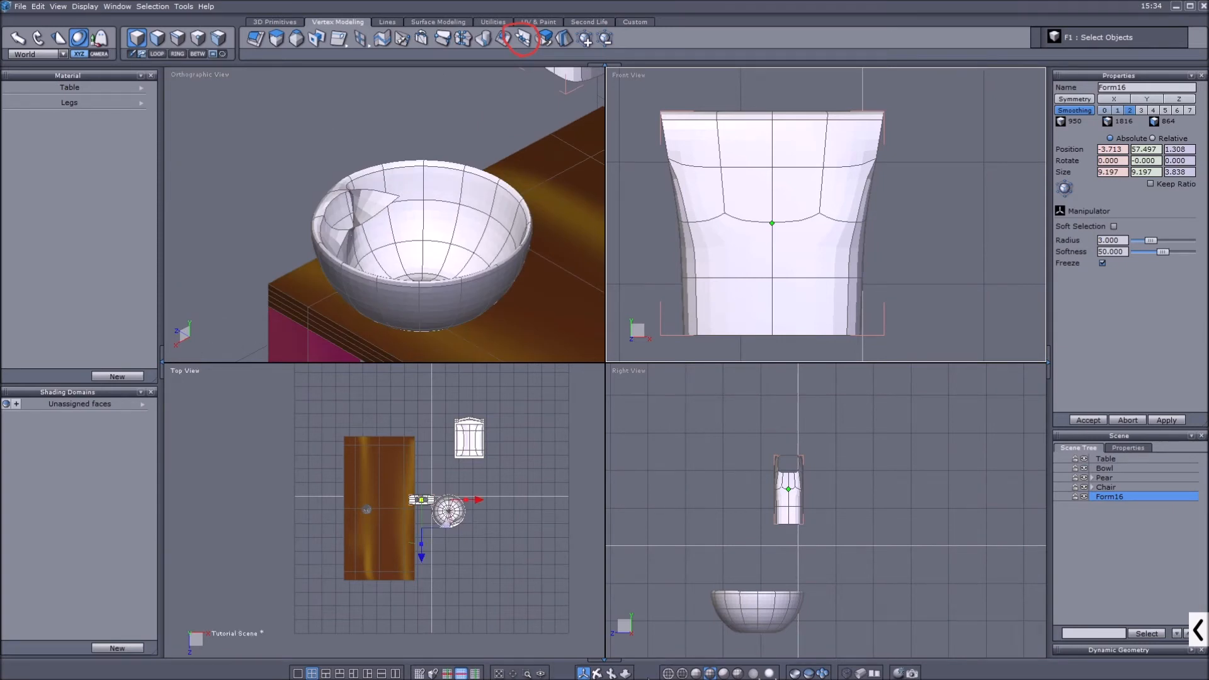
pyautogui.click(597, 673)
pyautogui.scroll(-3, 494, 289)
pyautogui.moveTo(494, 289); pyautogui.dragTo(407, 289, button='middle')
pyautogui.scroll(4, 448, 254)
pyautogui.moveTo(451, 255); pyautogui.dragTo(469, 258, button='middle')
pyautogui.click(583, 673)
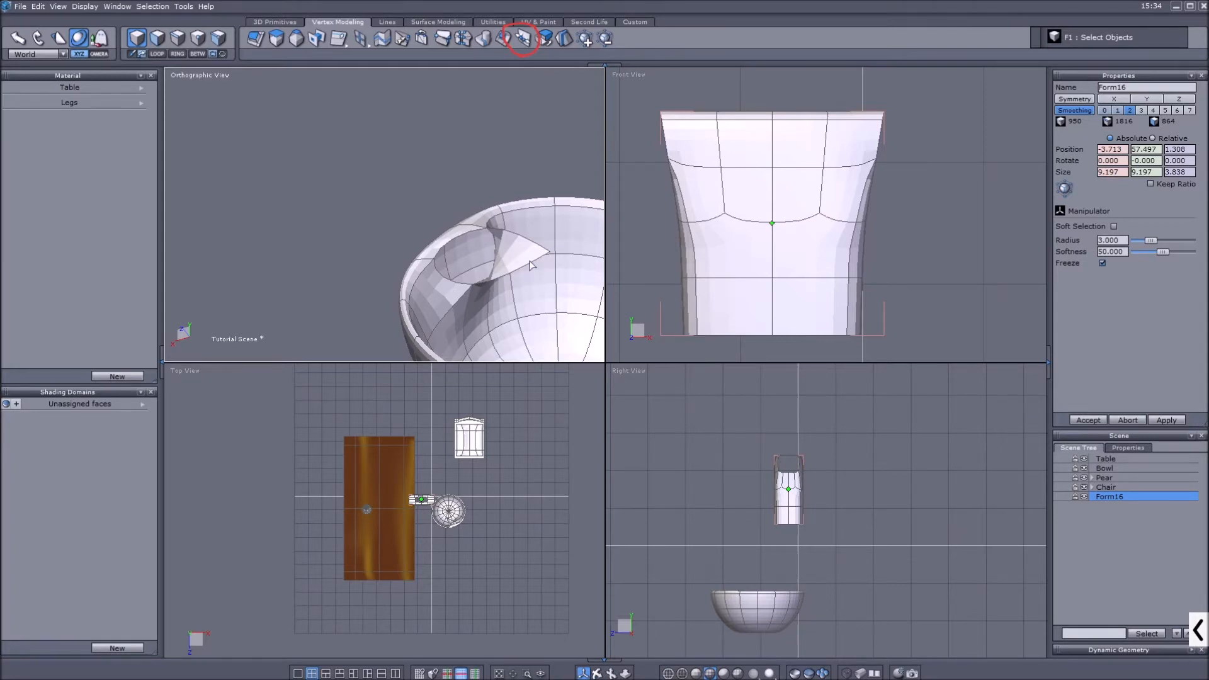
# Delete the garment-like form from the scene and select the Bowl object
pyautogui.click(197, 39)
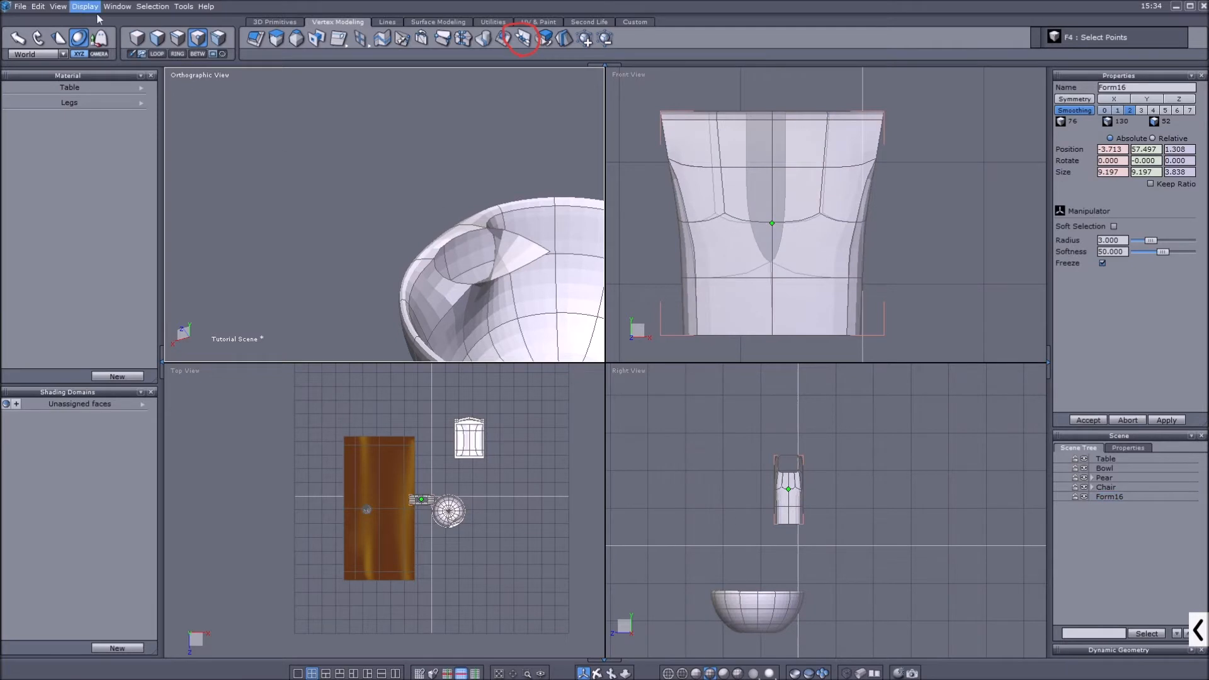
pyautogui.click(144, 45)
pyautogui.press('Delete')
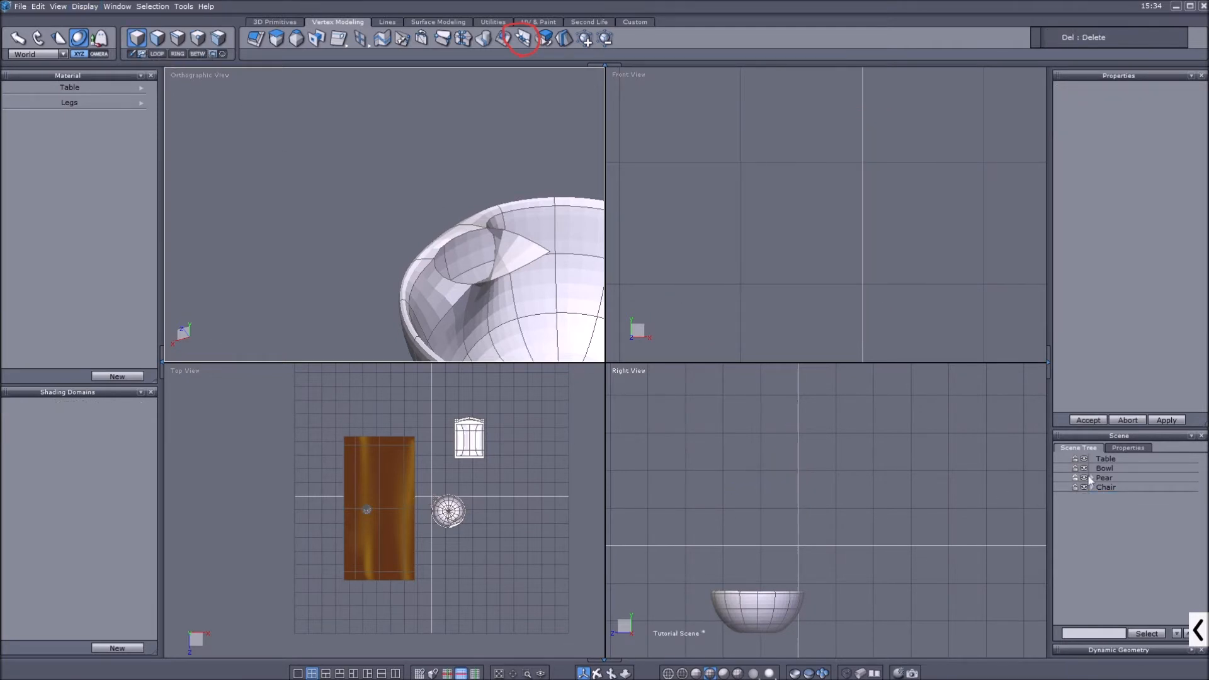
pyautogui.click(1105, 469)
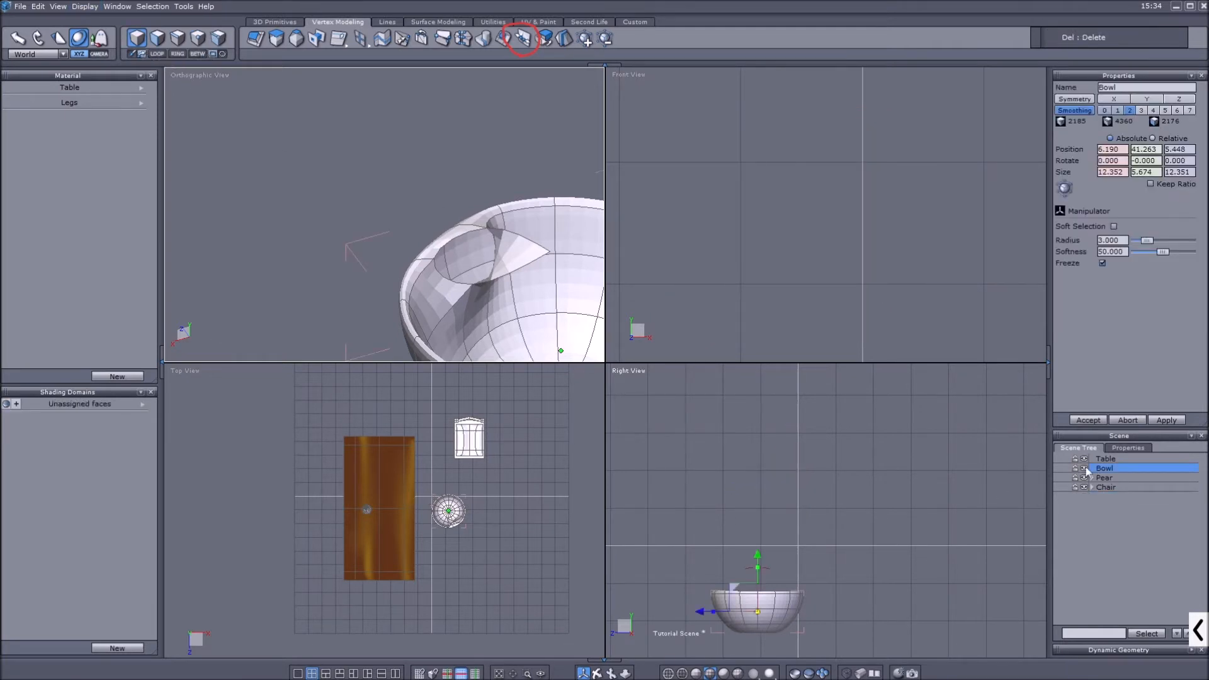
# Try to join the pulled-away inner point of the bowl's tear to the opposite rim point with Weld Points
pyautogui.click(197, 39)
pyautogui.click(549, 256)
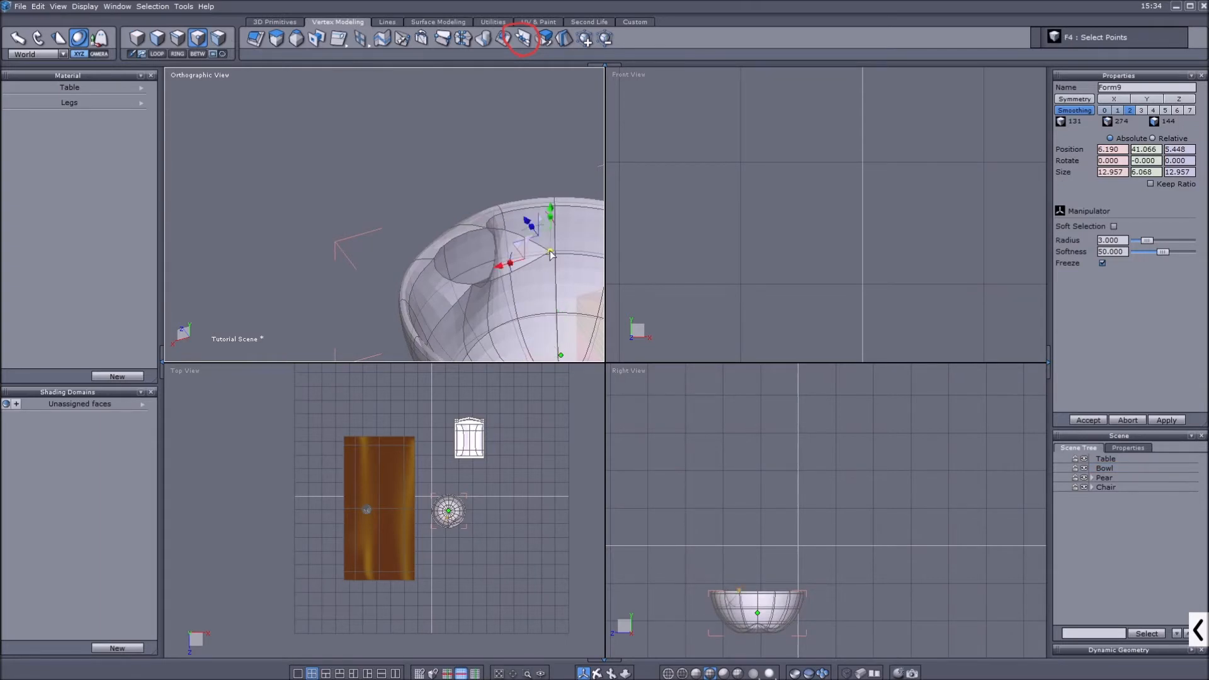
pyautogui.click(441, 43)
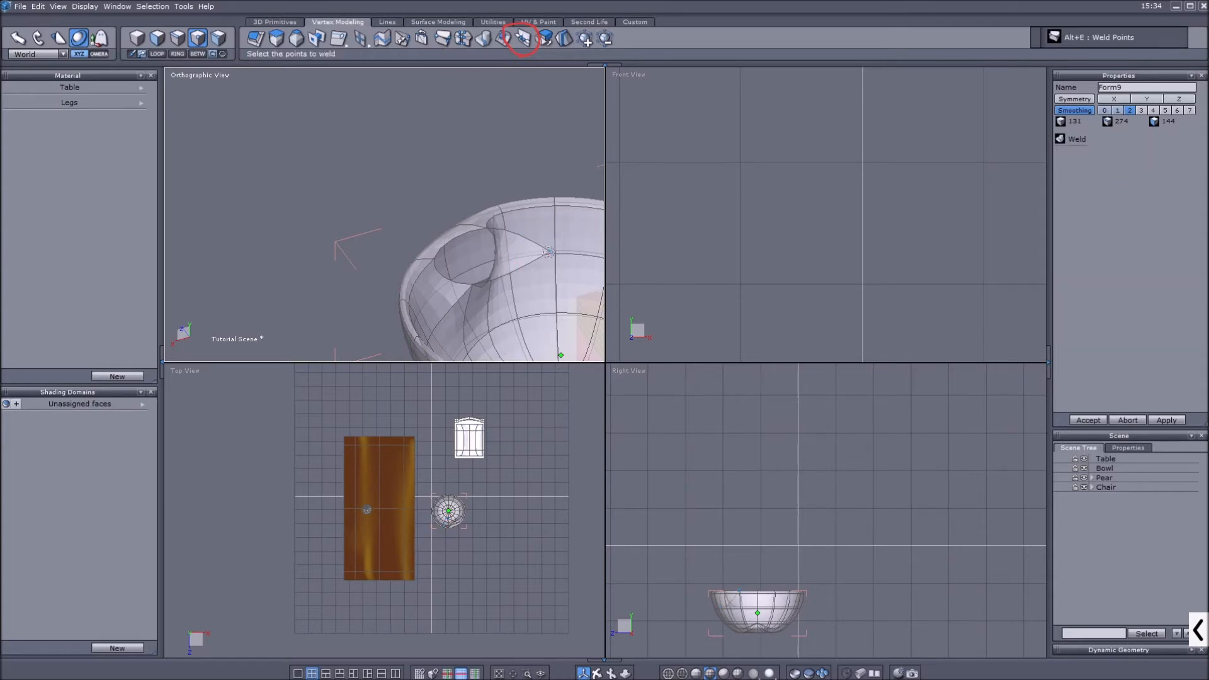
pyautogui.click(436, 252)
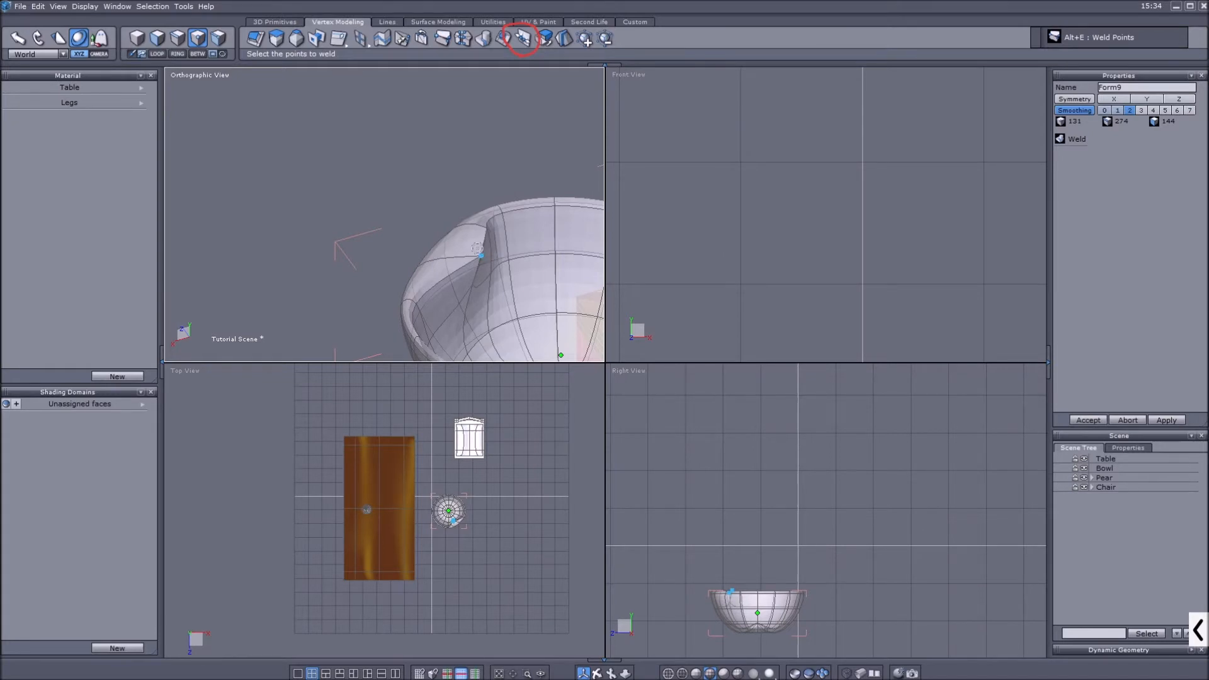
pyautogui.press('Escape')
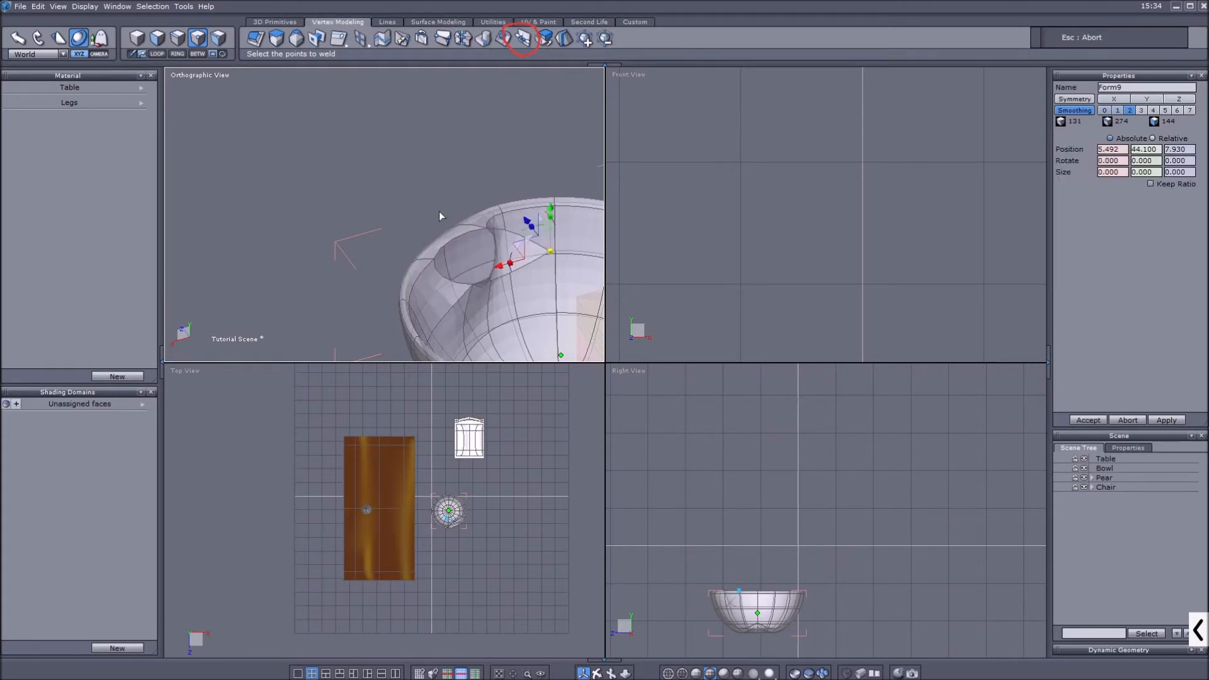
# Close the bowl's tear by joining its separated points with Target Weld
pyautogui.click(422, 38)
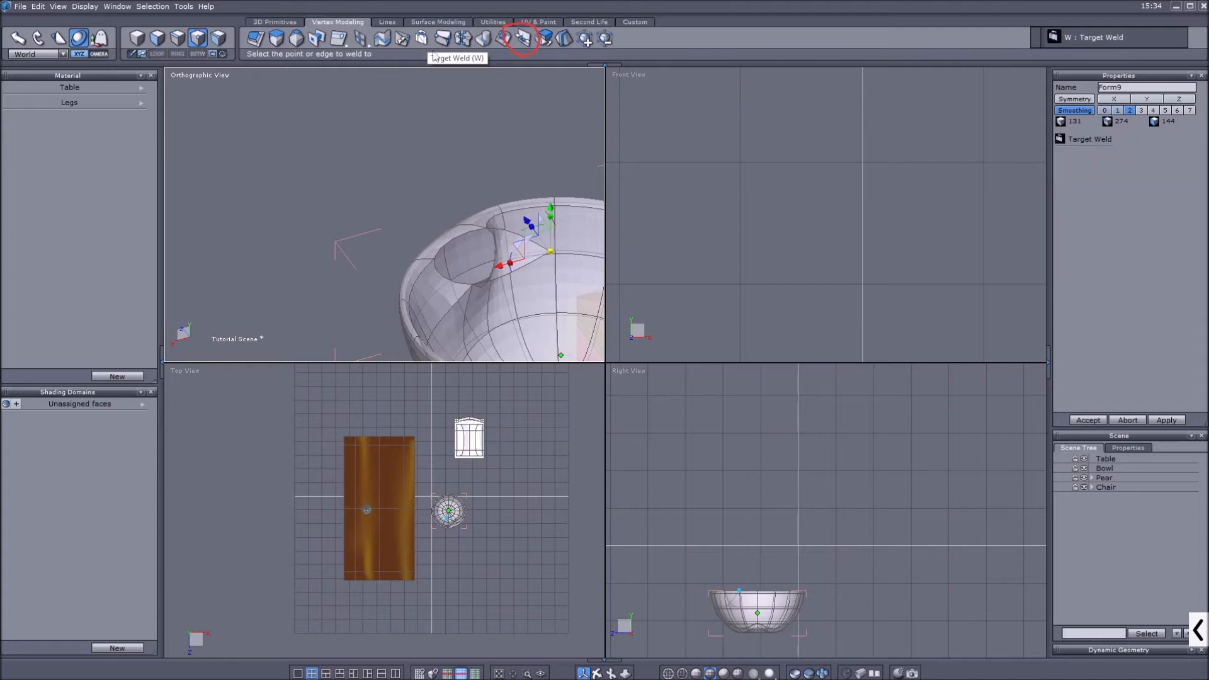
pyautogui.click(437, 261)
pyautogui.click(543, 249)
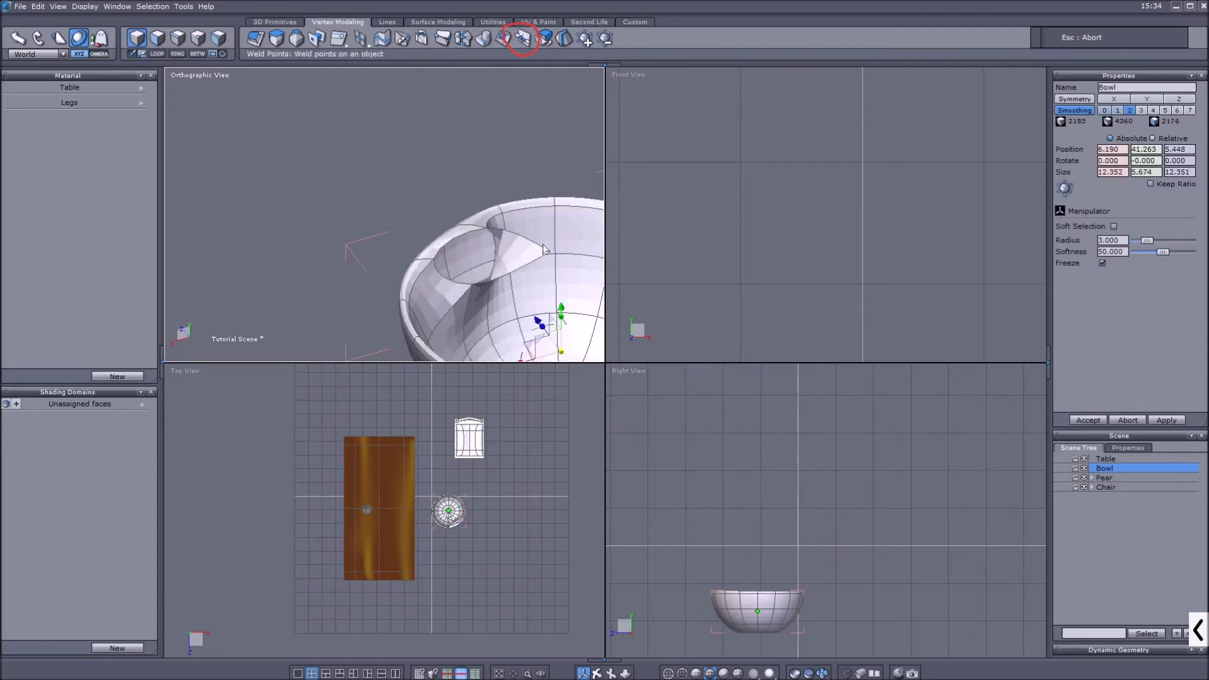
pyautogui.click(421, 39)
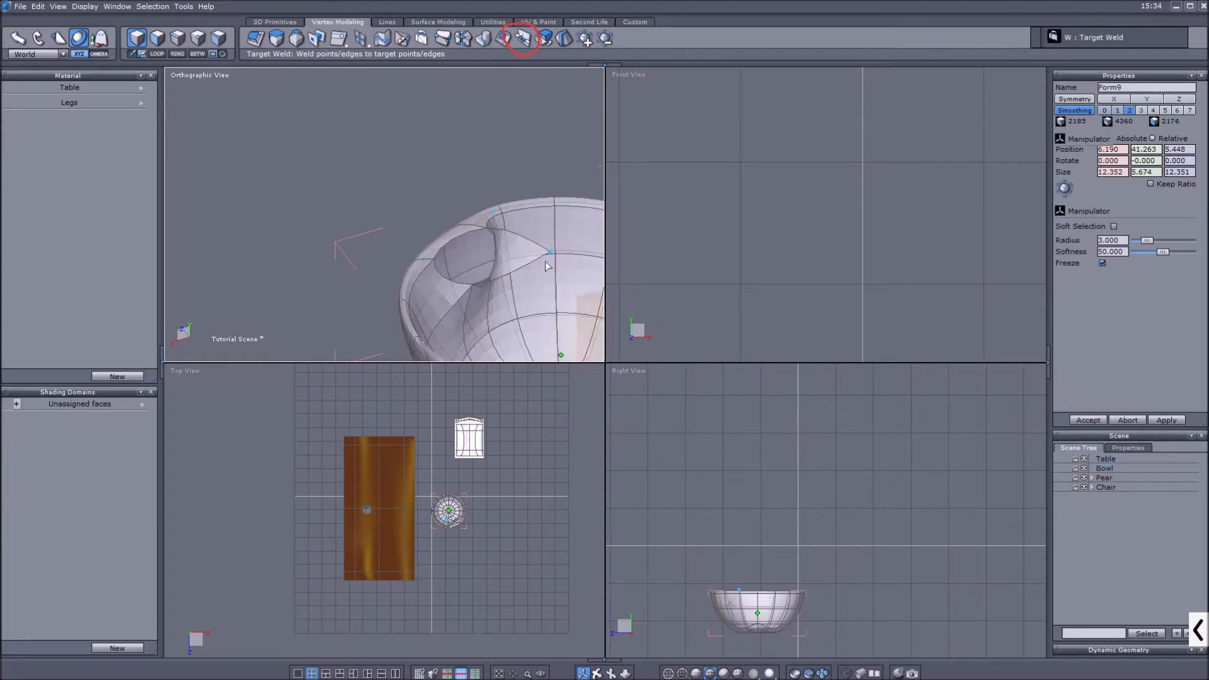
pyautogui.click(439, 258)
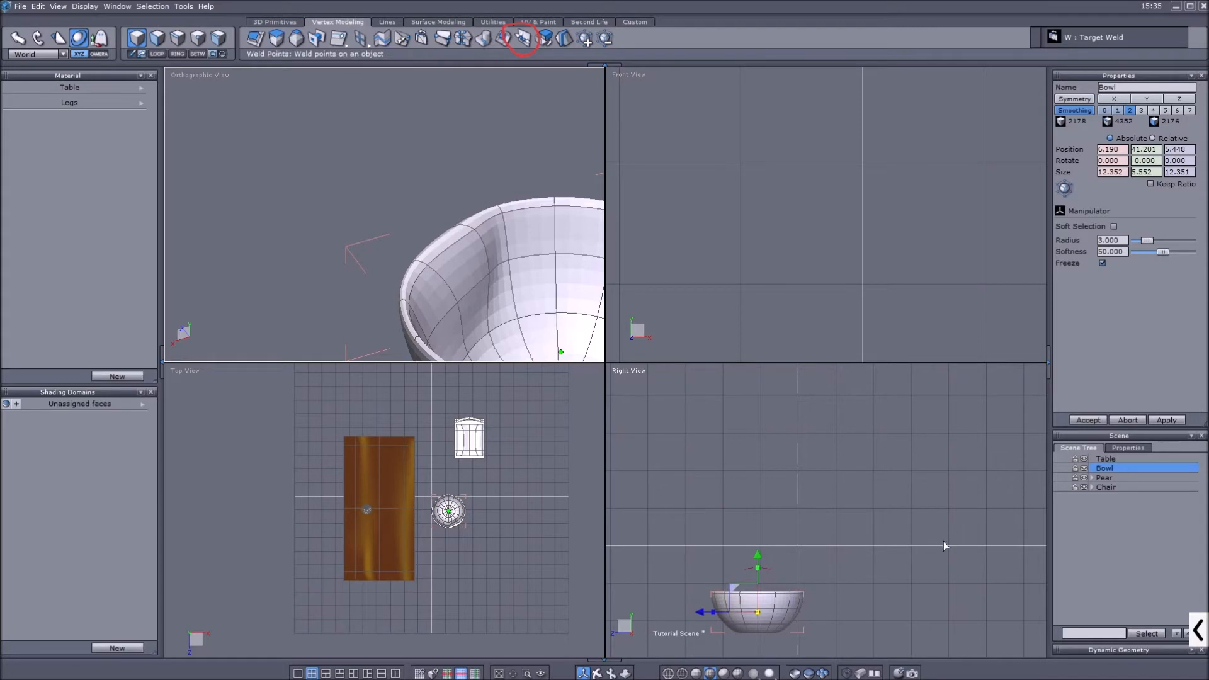
# Erase the old red annotation circle and draw a new one around the Target Weld and Weld Points tools
pyautogui.click(1197, 629)
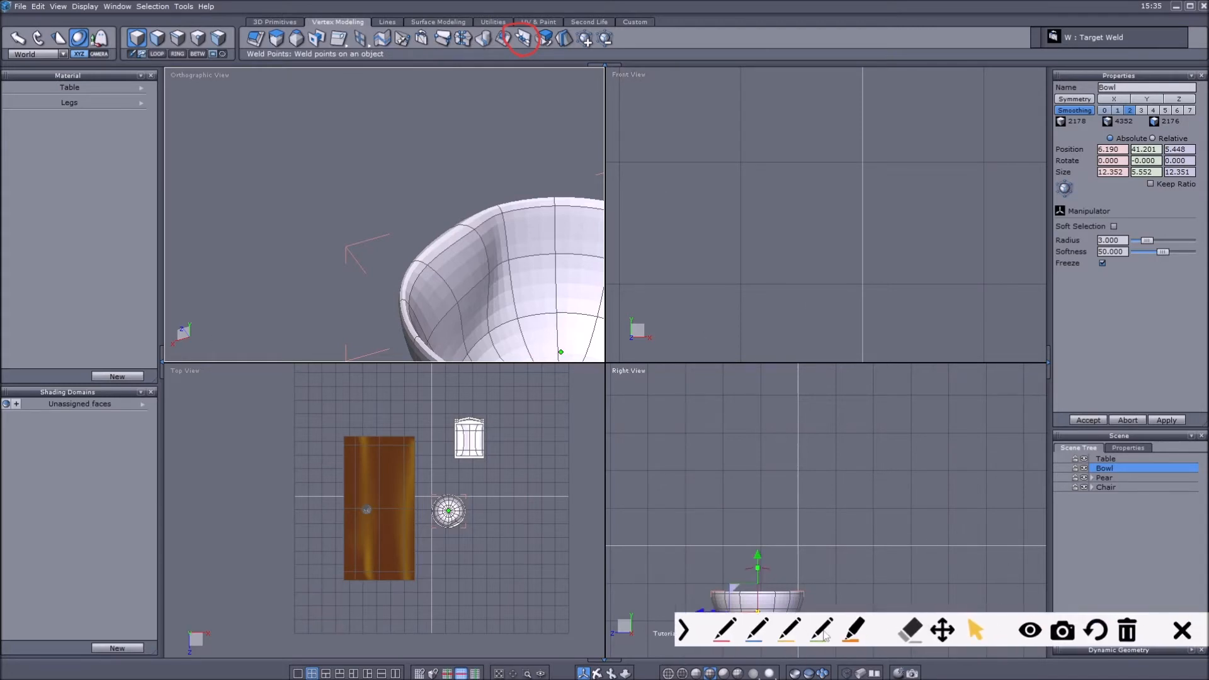
pyautogui.click(724, 630)
pyautogui.click(910, 629)
pyautogui.click(529, 51)
pyautogui.click(724, 630)
pyautogui.moveTo(413, 51)
pyautogui.mouseDown()
pyautogui.moveTo(443, 50)
pyautogui.moveTo(451, 25)
pyautogui.moveTo(417, 18)
pyautogui.moveTo(417, 39)
pyautogui.mouseUp()
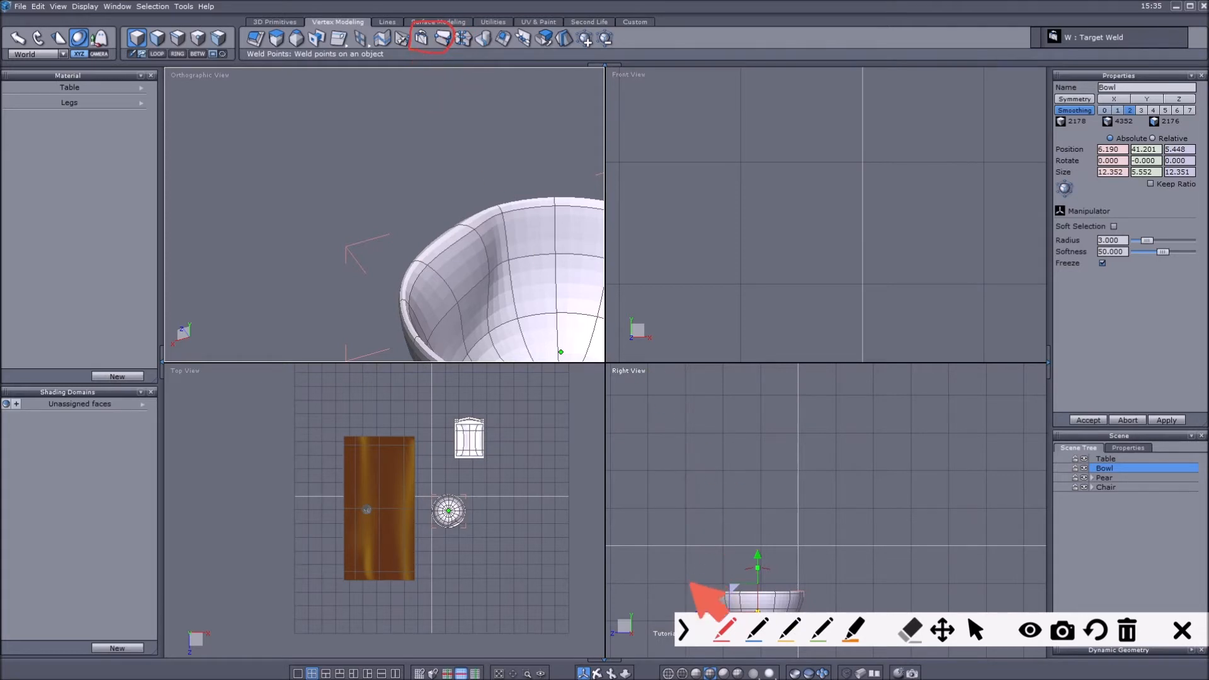
pyautogui.click(975, 629)
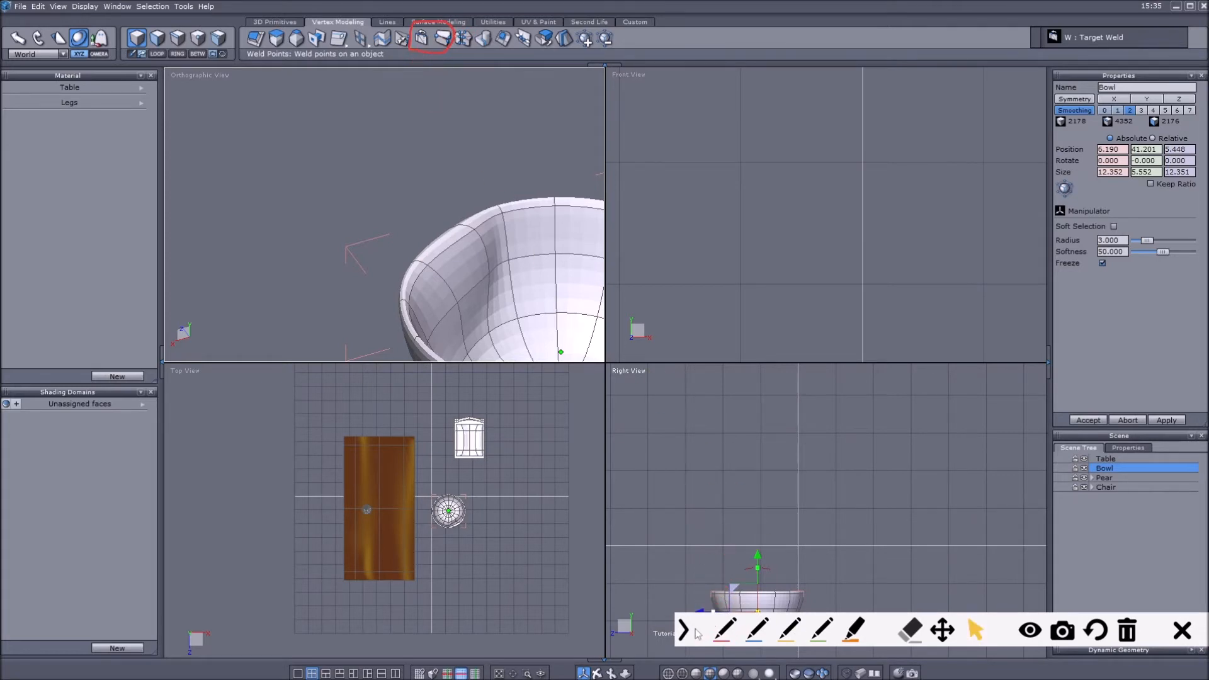
pyautogui.click(695, 629)
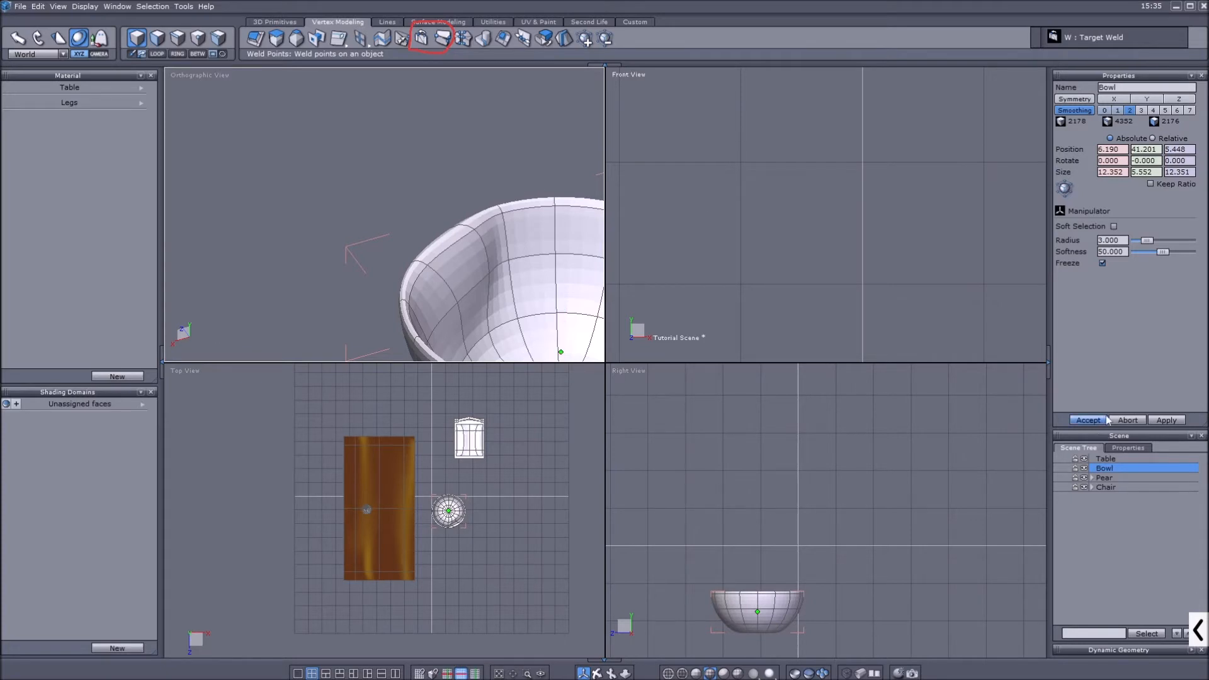
# Examine the repaired inner wall and rim of the bowl up close and as a whole
pyautogui.scroll(-4, 358, 200)
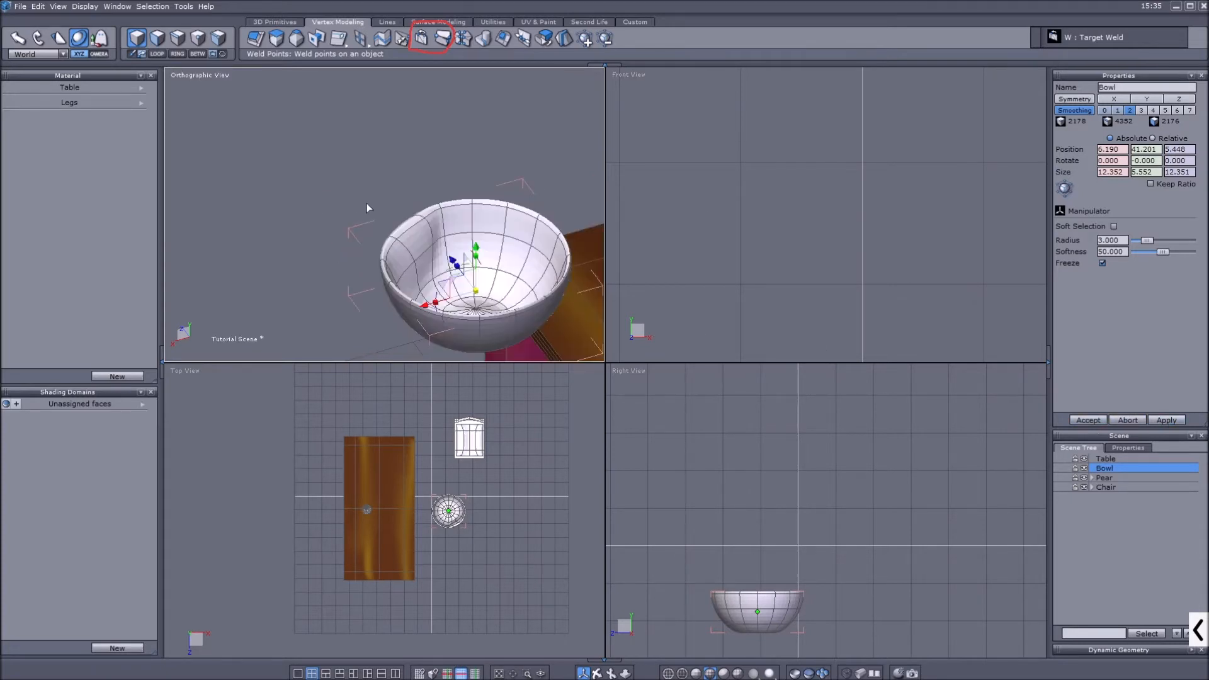
pyautogui.scroll(5, 428, 236)
pyautogui.scroll(-4, 420, 244)
pyautogui.scroll(5, 399, 228)
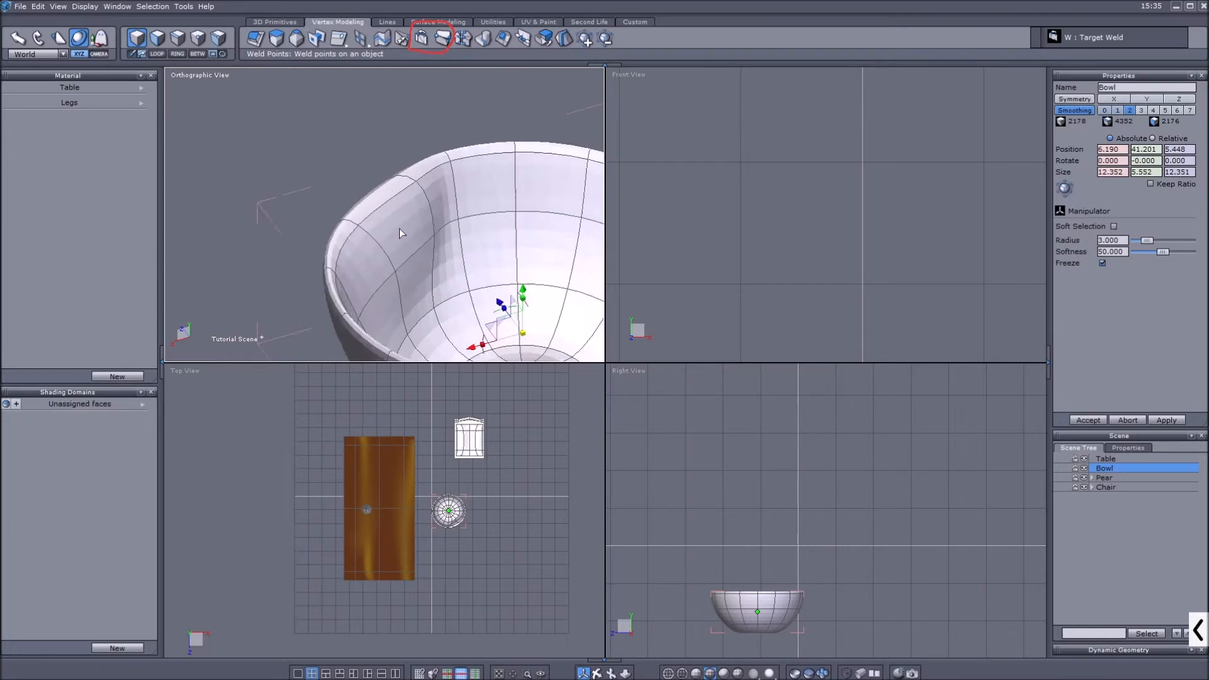
pyautogui.scroll(-1, 400, 228)
pyautogui.scroll(-4, 399, 228)
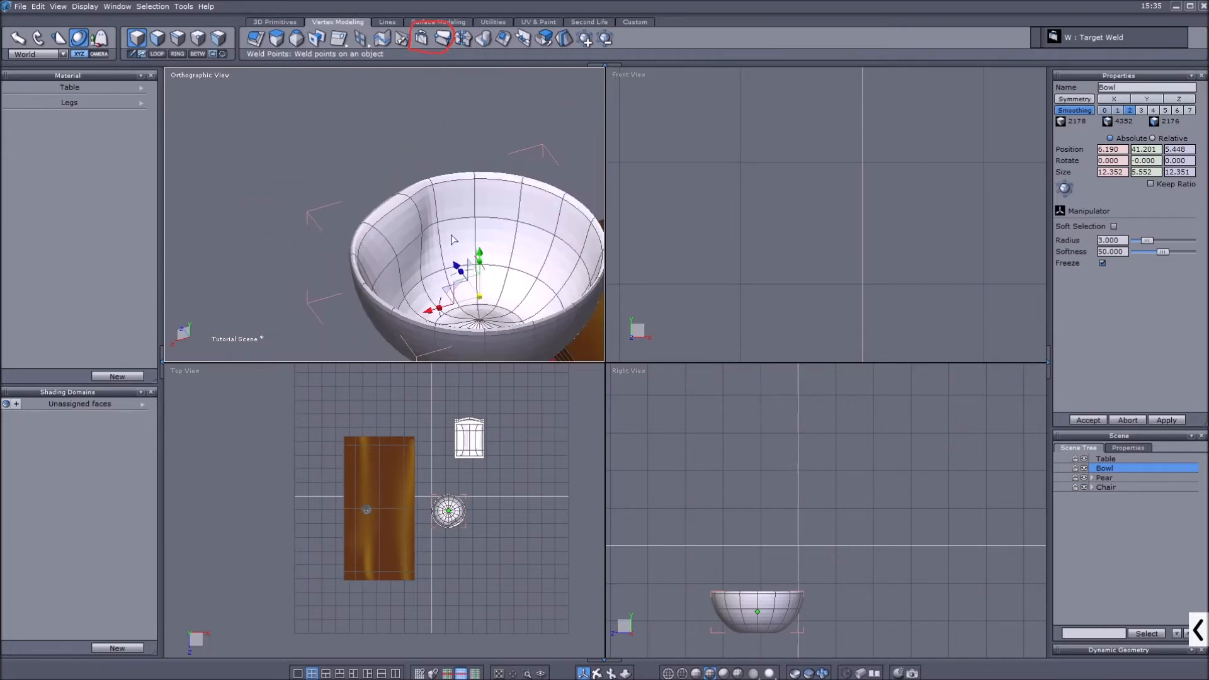
pyautogui.scroll(2, 416, 228)
# Examine the whole scene with table, bowl and pear, and look at the chair from the front
pyautogui.scroll(-6, 356, 196)
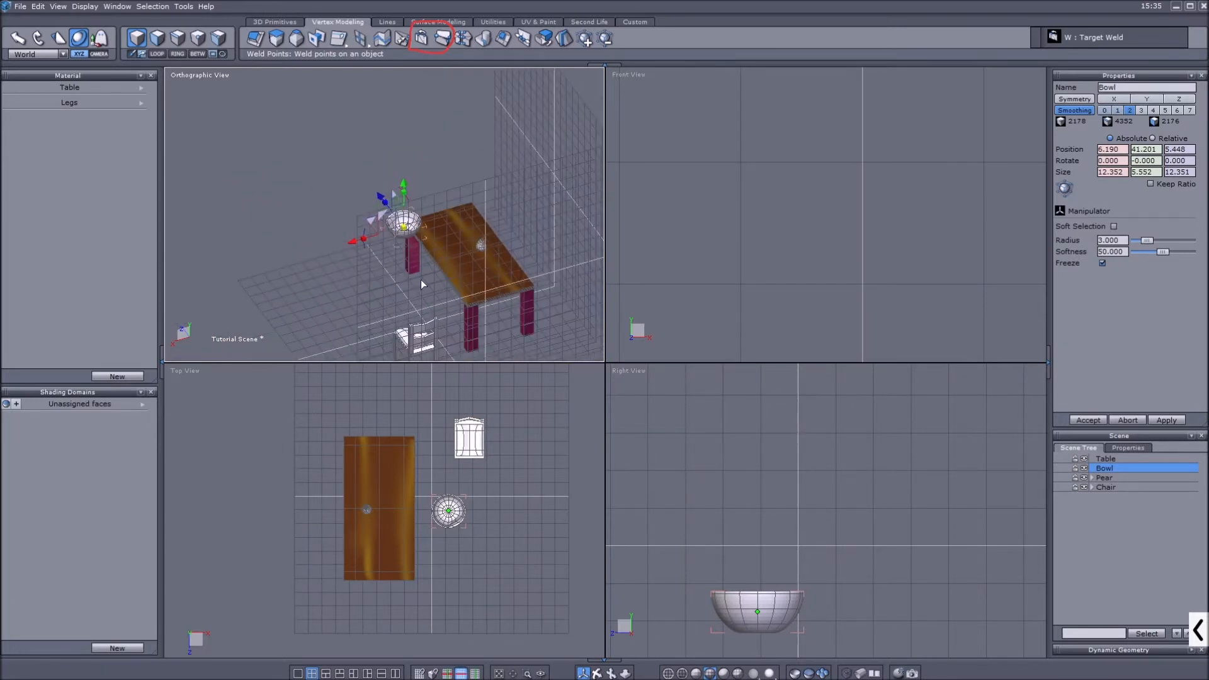
pyautogui.scroll(3, 400, 342)
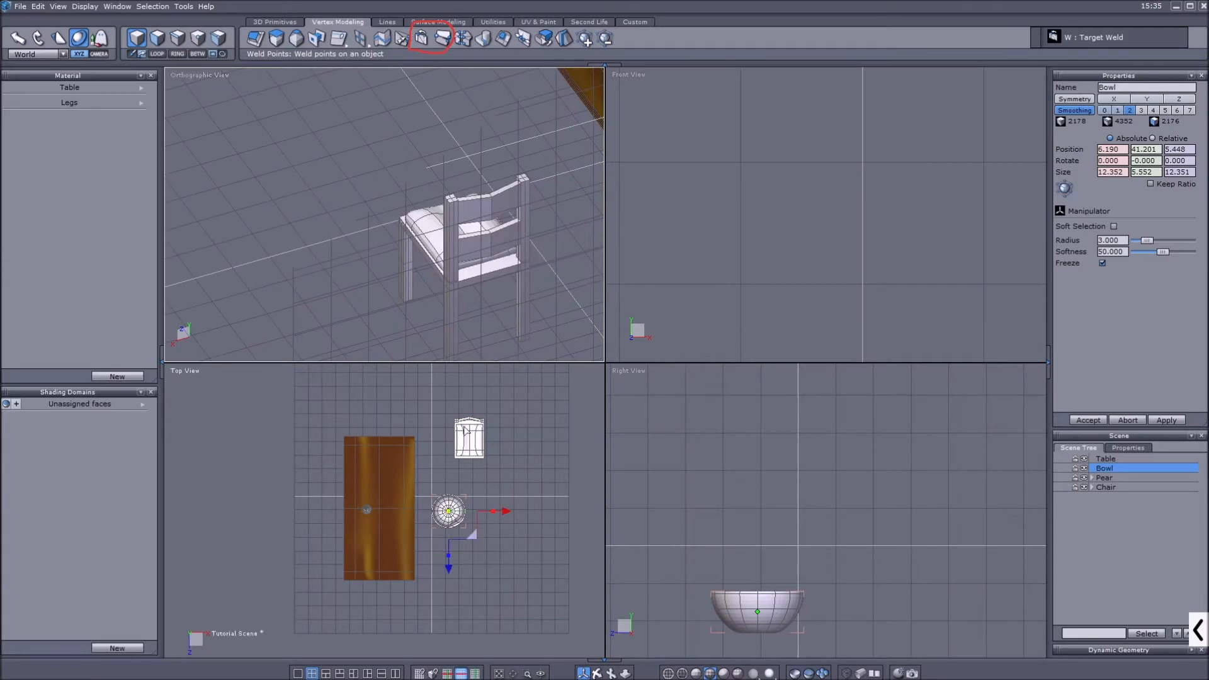
pyautogui.click(597, 673)
pyautogui.scroll(-3, 417, 282)
pyautogui.moveTo(417, 282); pyautogui.dragTo(593, 306)
pyautogui.scroll(3, 514, 185)
pyautogui.scroll(-3, 514, 185)
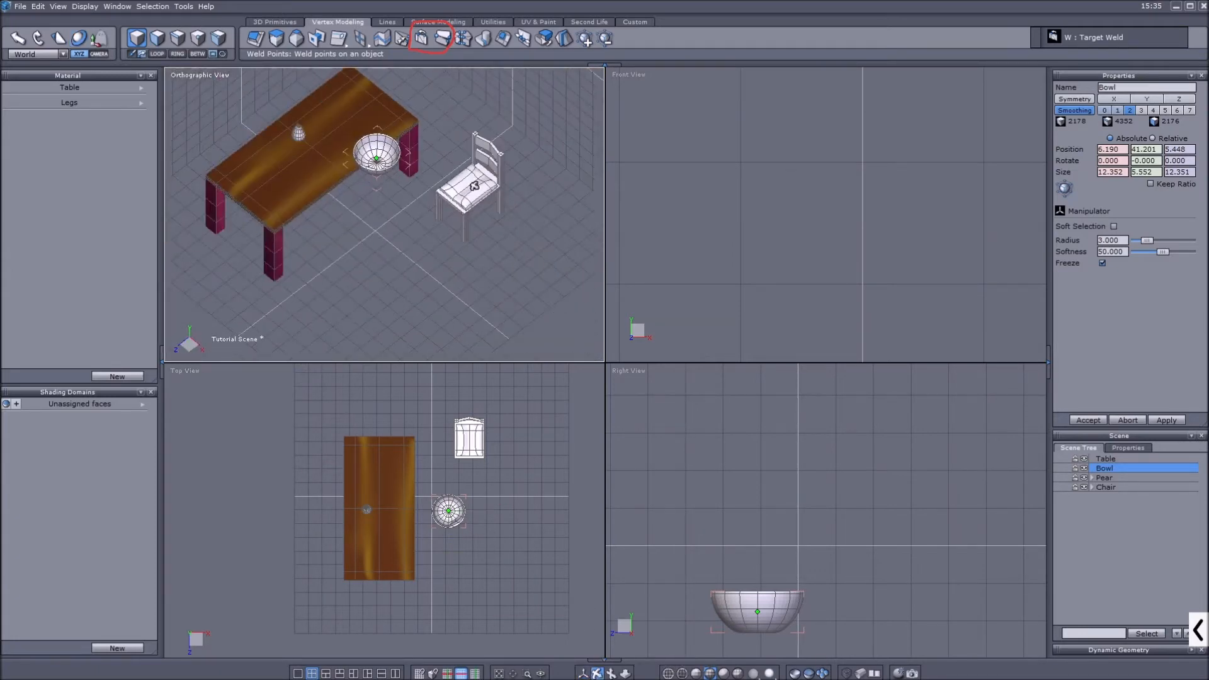
pyautogui.moveTo(514, 186); pyautogui.dragTo(490, 217)
pyautogui.scroll(3, 490, 217)
pyautogui.scroll(-3, 490, 218)
pyautogui.scroll(3, 490, 218)
pyautogui.click(878, 555)
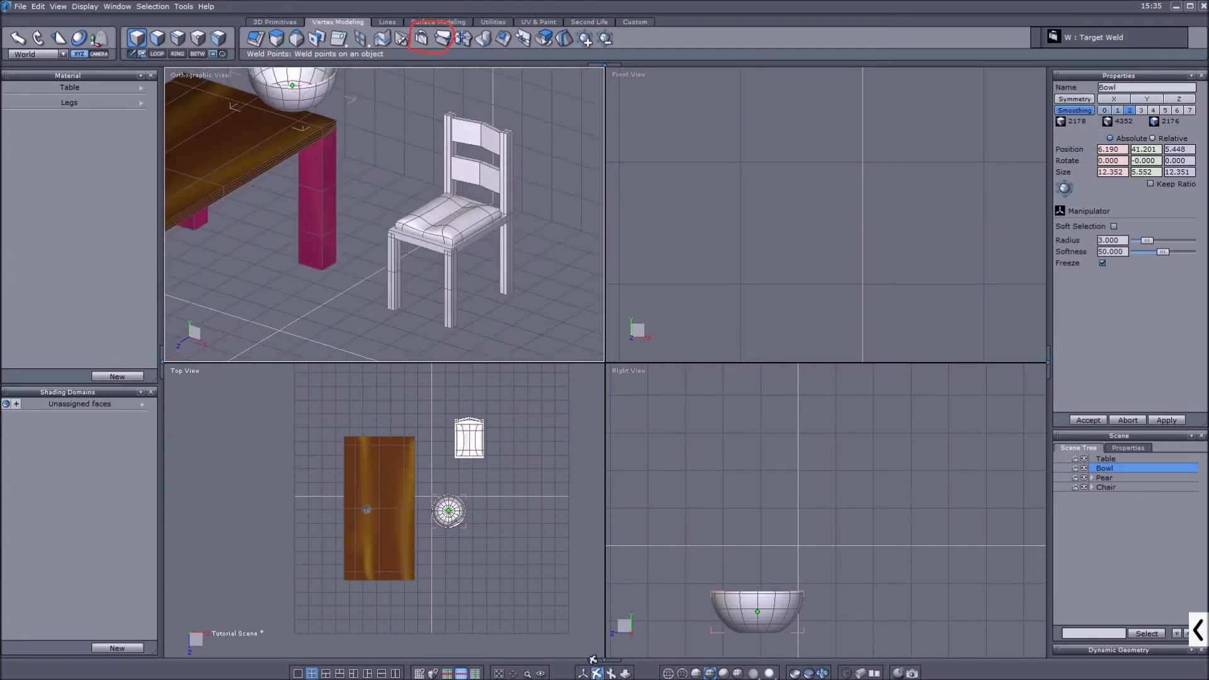
# Expand the Chair group, shift its Sitting Space part sideways out of the frame and undo the move
pyautogui.click(1109, 489)
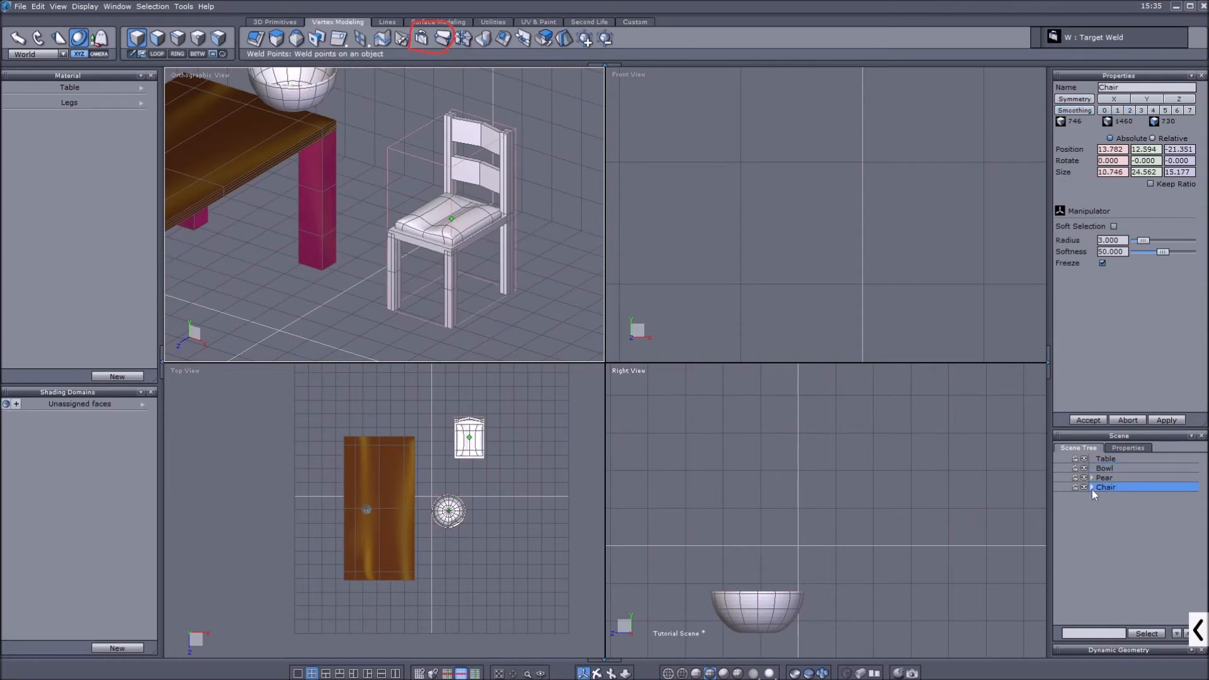
pyautogui.click(1092, 488)
pyautogui.click(1123, 496)
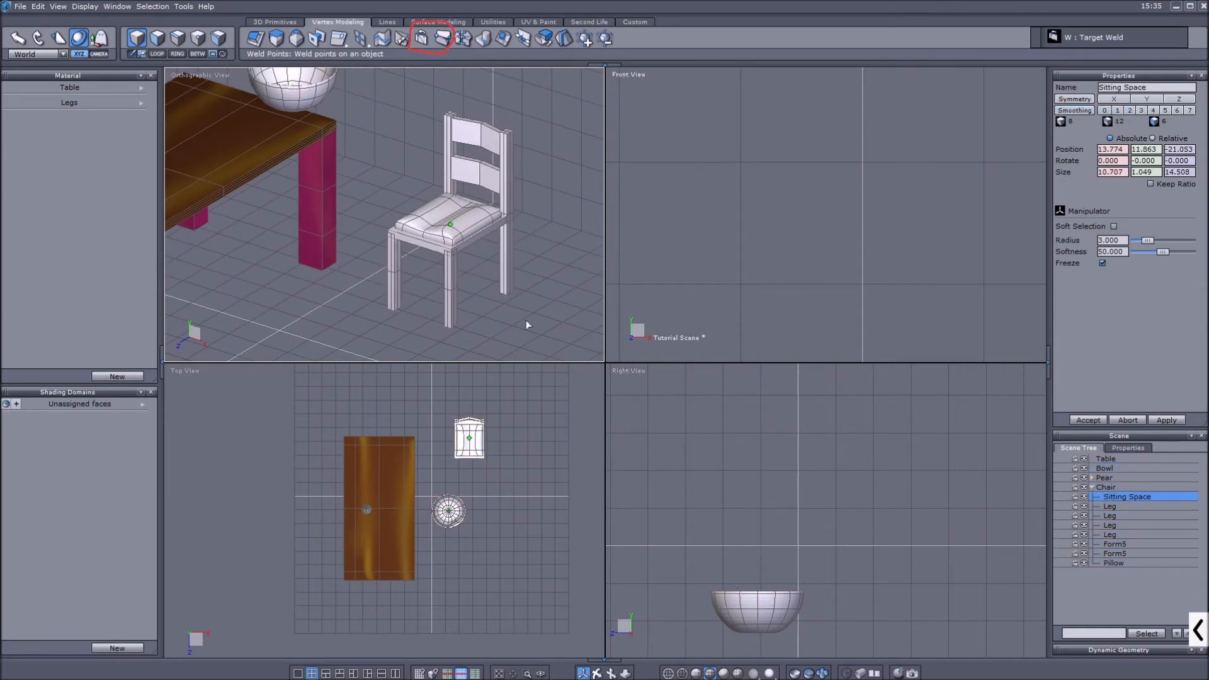
pyautogui.moveTo(515, 261); pyautogui.dragTo(539, 280)
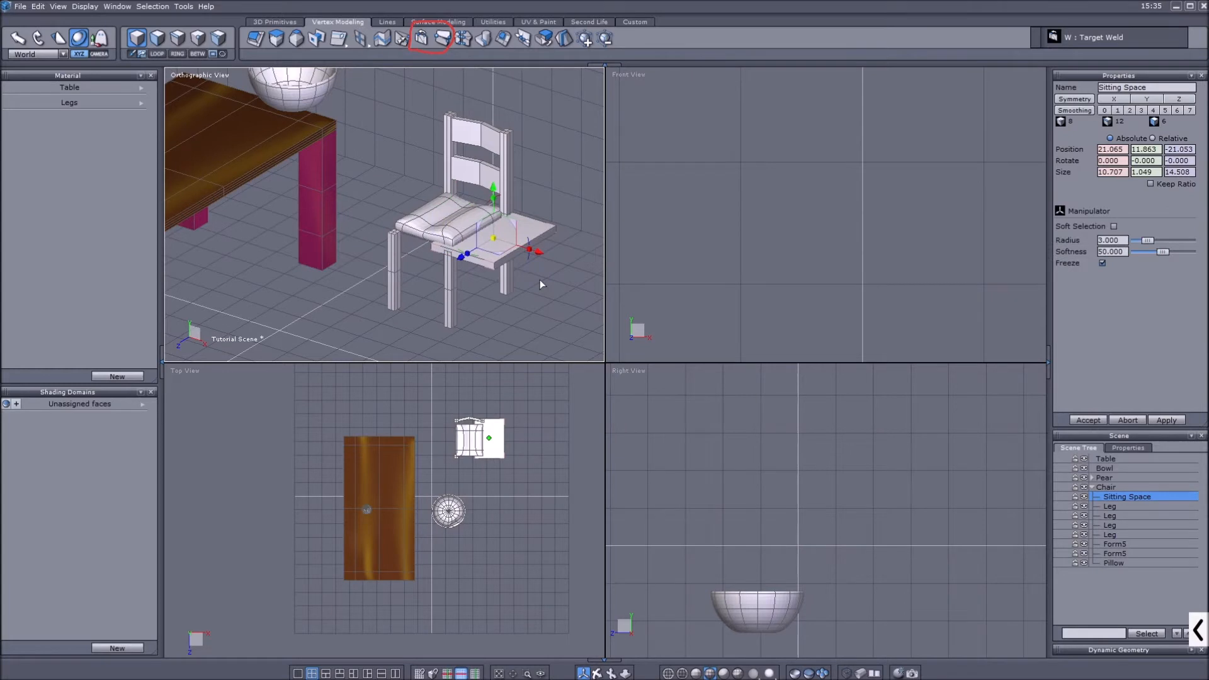
pyautogui.hotkey('ctrl', 'z')
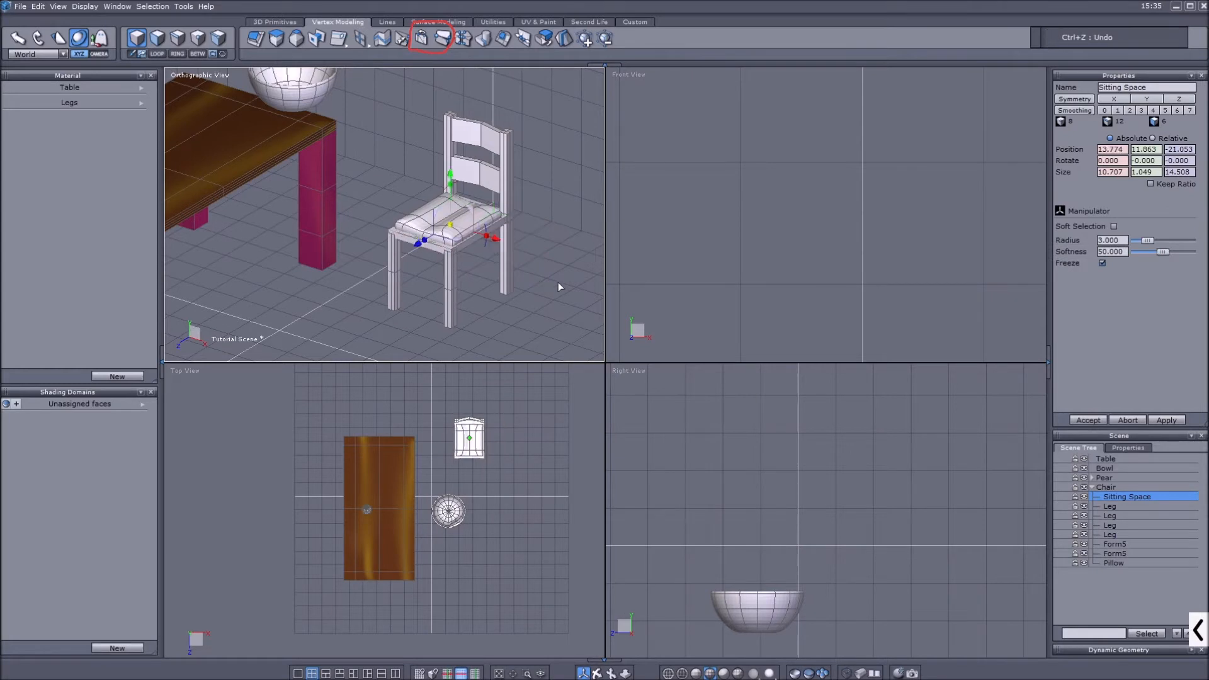
# Select the whole Chair group, erase the old red annotation and draw a new red circle around the Weld tool
pyautogui.click(1112, 488)
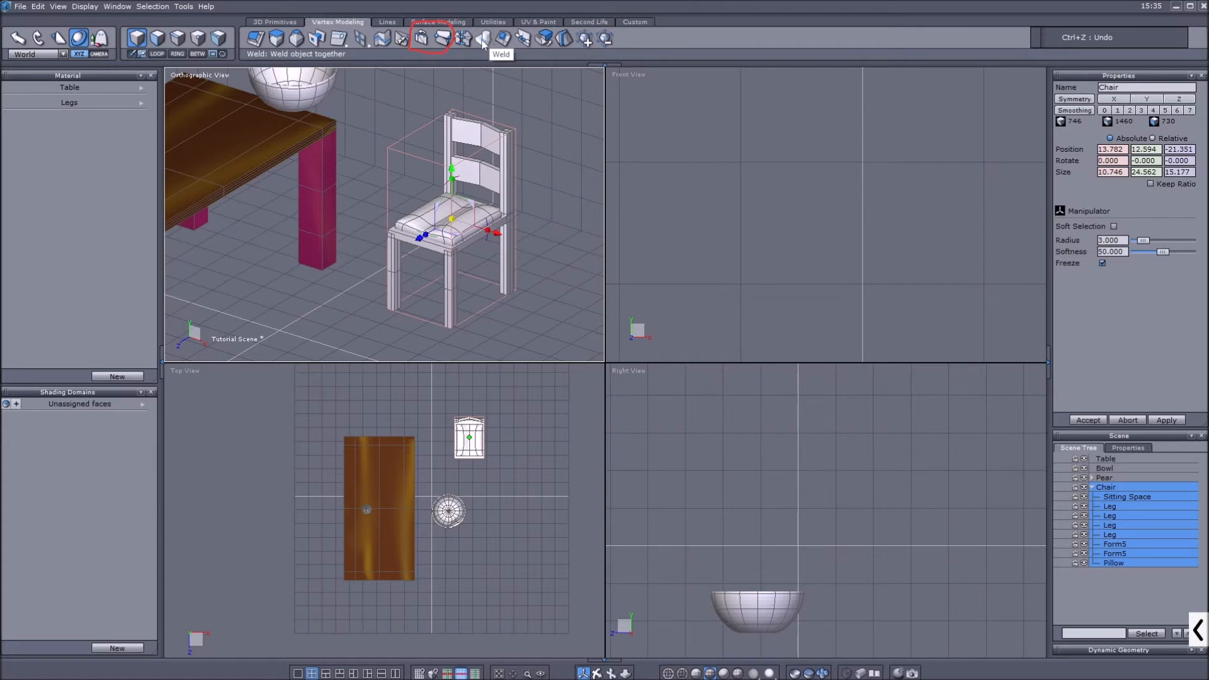
pyautogui.click(1197, 629)
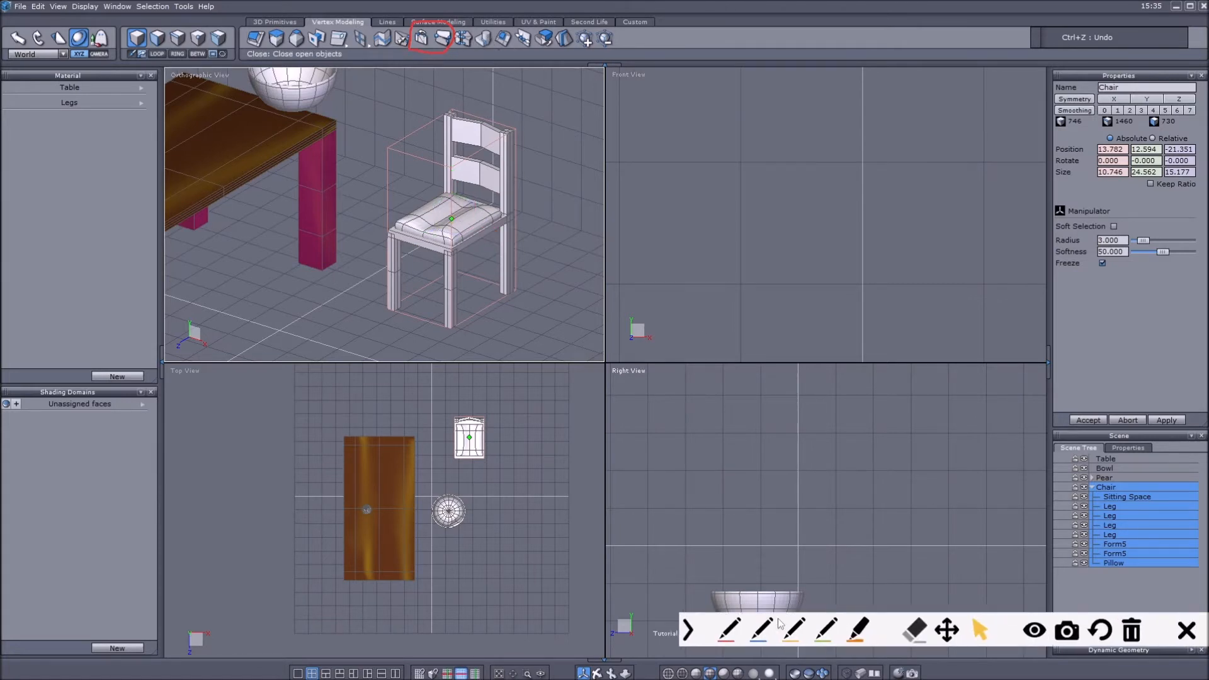
pyautogui.click(910, 630)
pyautogui.click(432, 33)
pyautogui.click(975, 630)
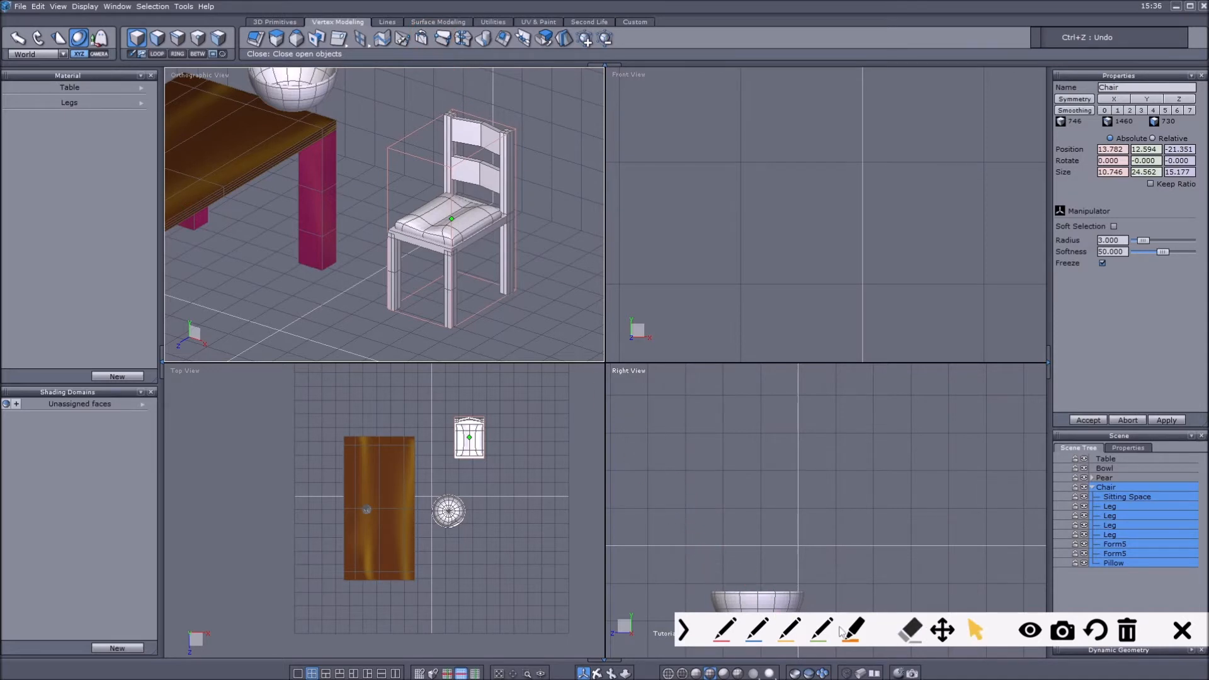
pyautogui.click(733, 630)
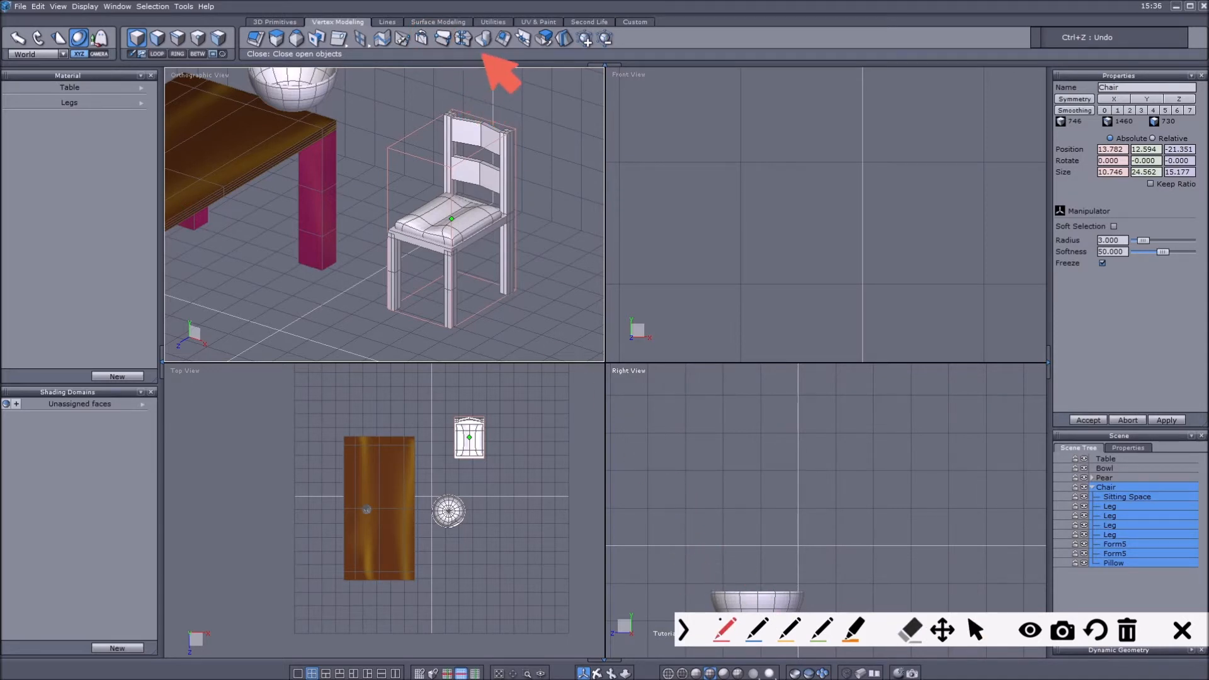
pyautogui.moveTo(495, 30)
pyautogui.mouseDown()
pyautogui.moveTo(482, 28)
pyautogui.moveTo(483, 51)
pyautogui.mouseUp()
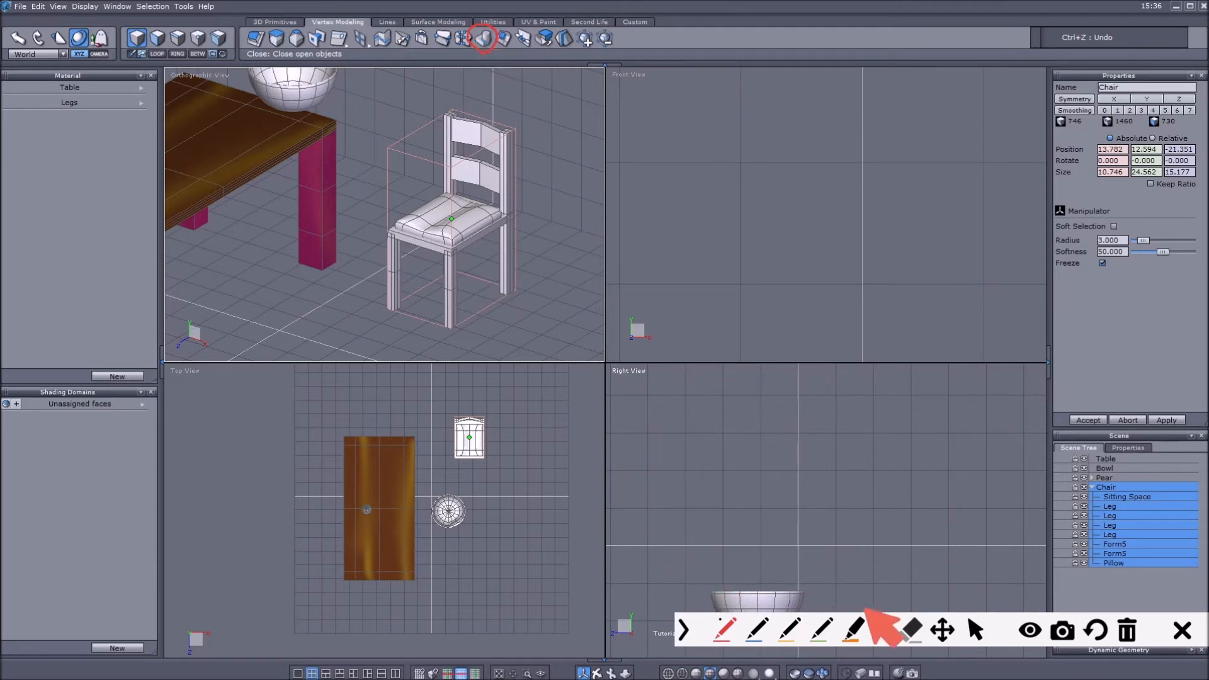
pyautogui.click(975, 630)
pyautogui.click(684, 629)
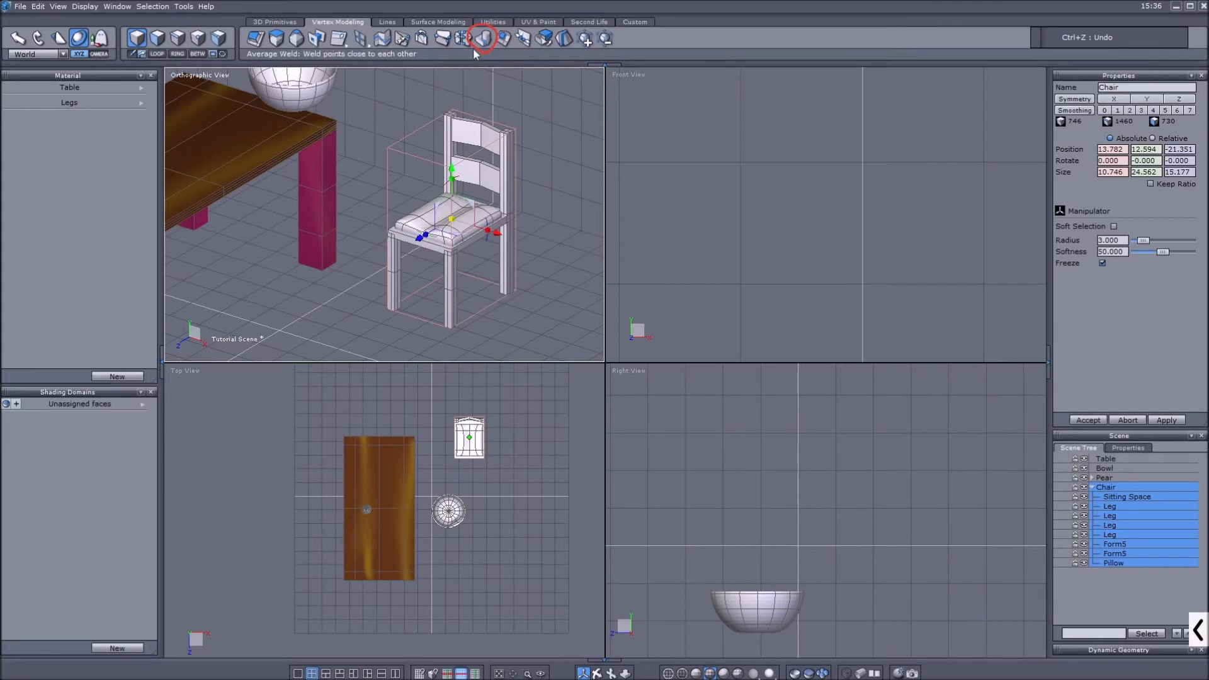
# Weld all parts of the Chair group, including the pillow, into one object
pyautogui.scroll(2, 506, 157)
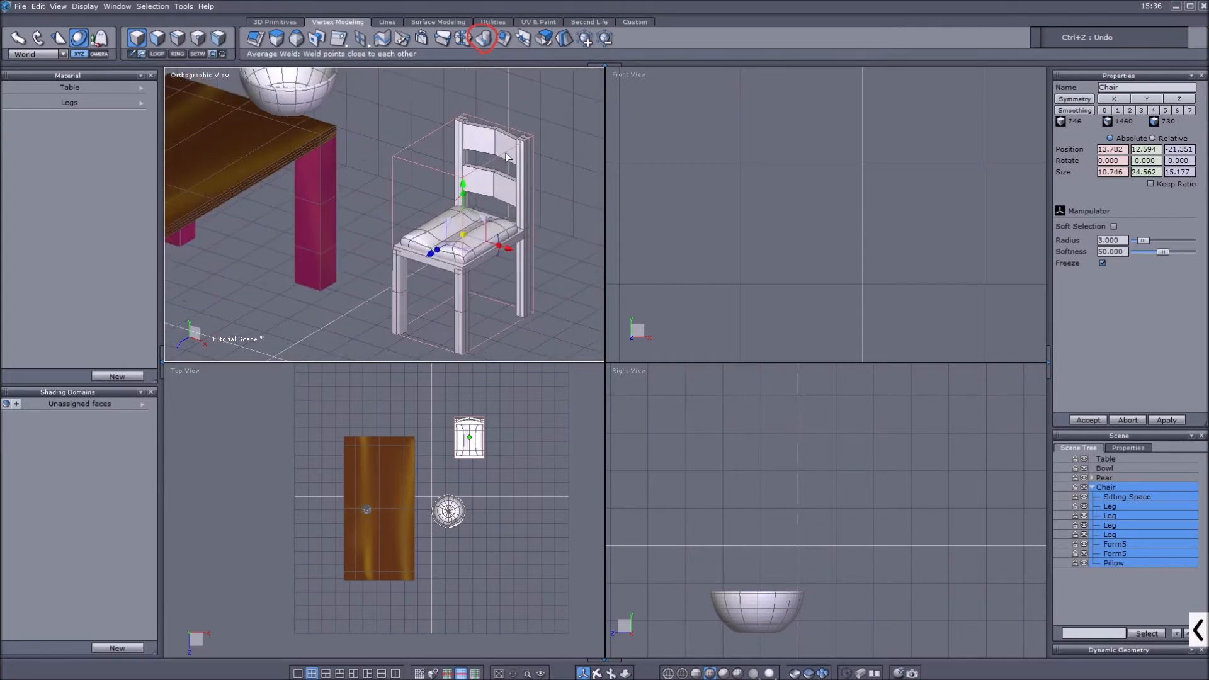
pyautogui.click(483, 38)
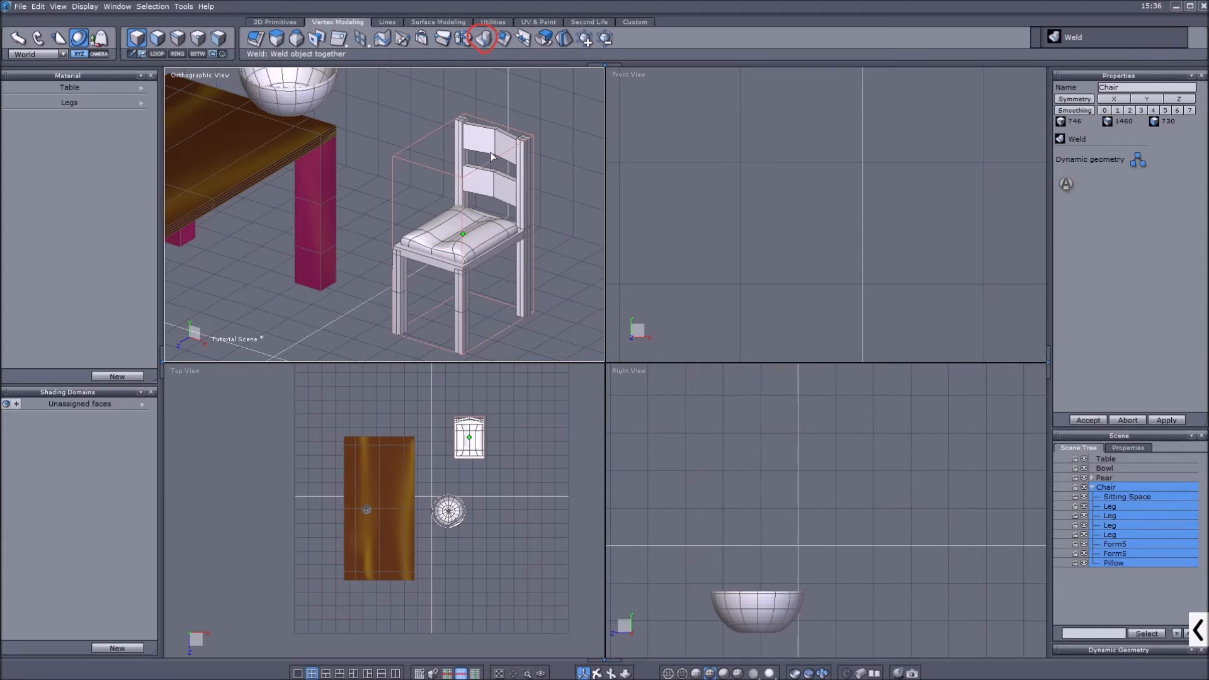
pyautogui.click(474, 137)
pyautogui.click(511, 149)
pyautogui.click(1088, 420)
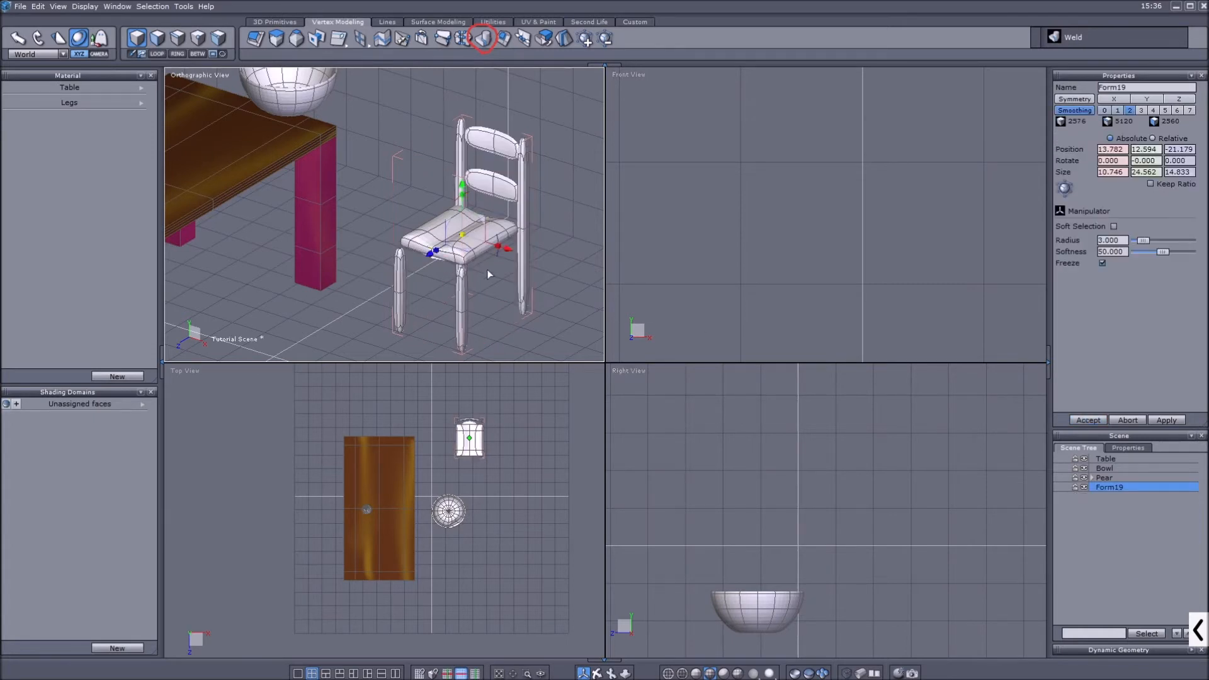
# Examine the welded chair's seat, legs and backrest up close and from several angles
pyautogui.scroll(2, 489, 274)
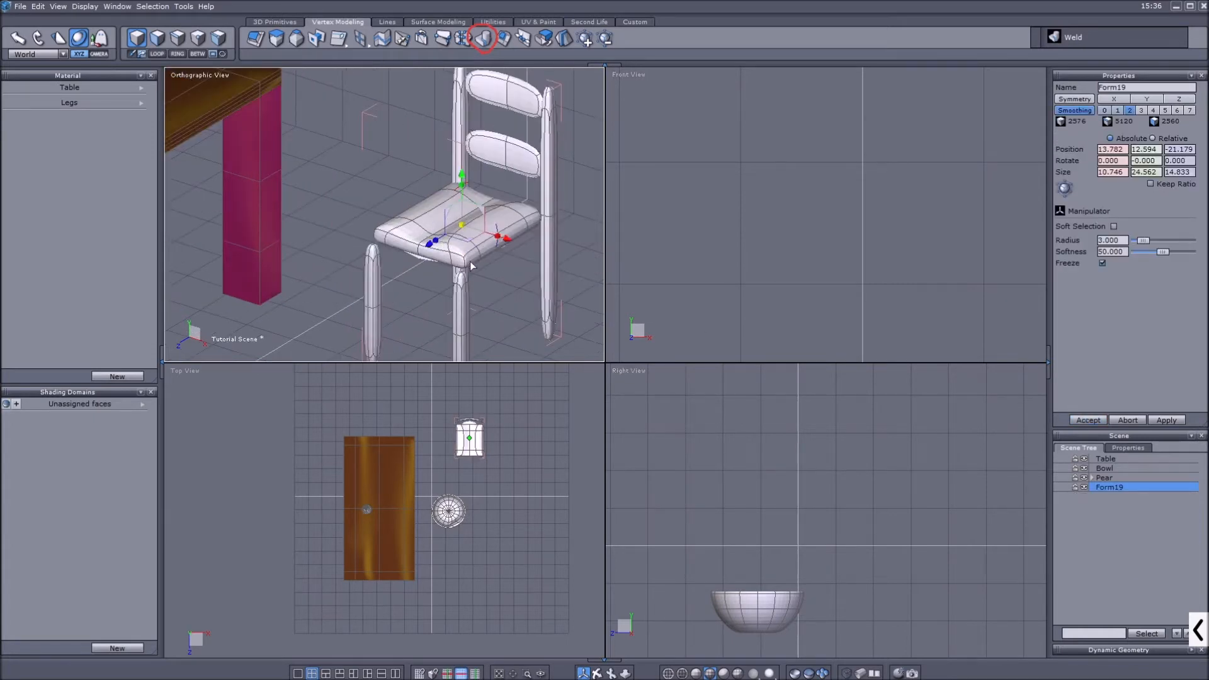
pyautogui.click(597, 673)
pyautogui.scroll(-2, 484, 249)
pyautogui.moveTo(477, 246); pyautogui.dragTo(289, 271)
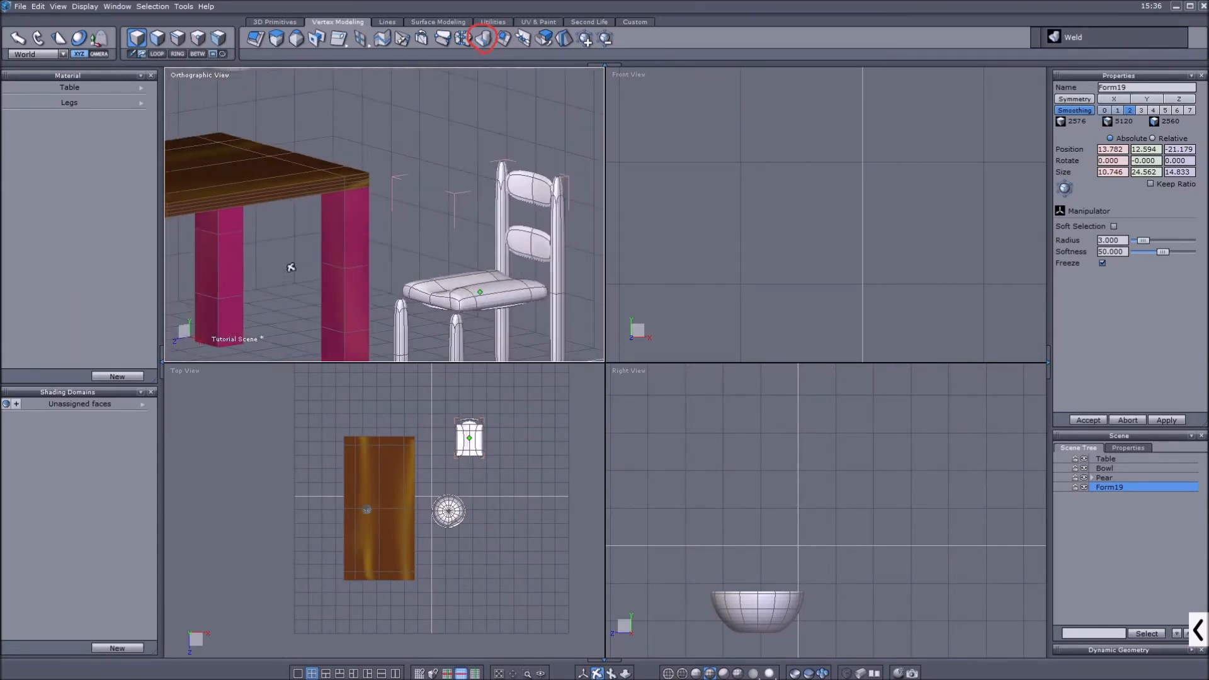
pyautogui.scroll(-3, 474, 200)
pyautogui.moveTo(485, 236); pyautogui.dragTo(478, 248)
pyautogui.scroll(2, 478, 248)
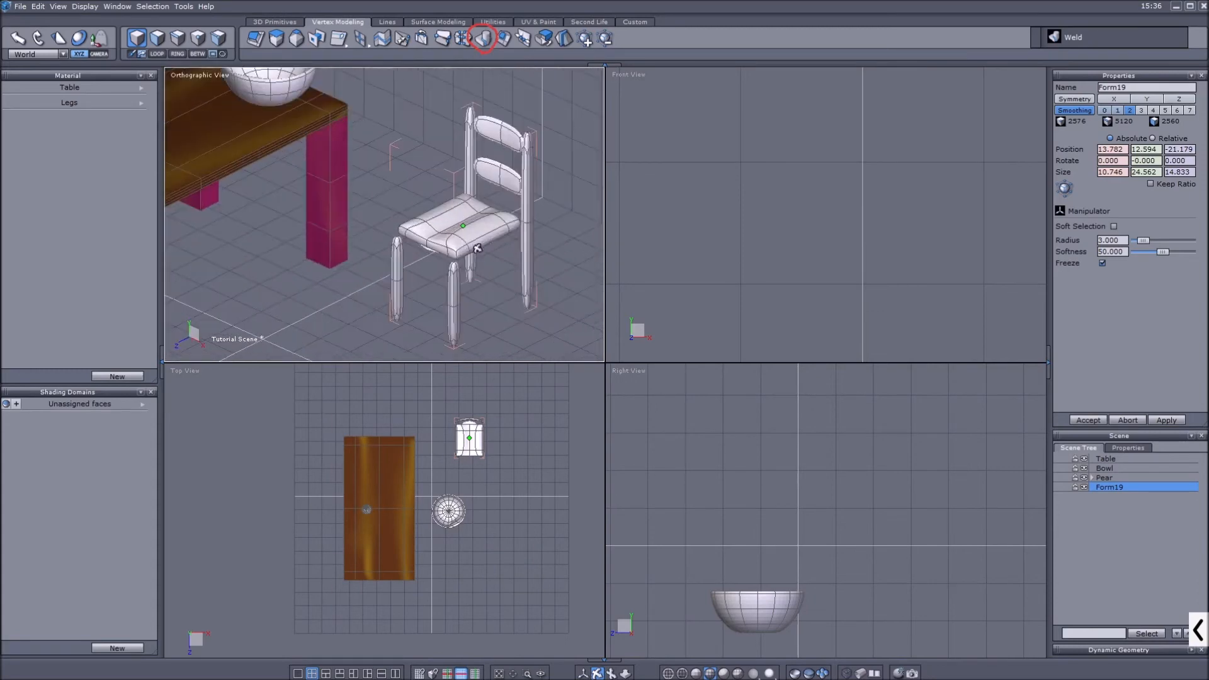
# Compare the welded chair with smoothing off and on, and undo the weld of the whole group
pyautogui.click(1073, 113)
pyautogui.moveTo(427, 246)
pyautogui.mouseDown(button='right')
pyautogui.moveTo(497, 213)
pyautogui.moveTo(493, 231)
pyautogui.moveTo(356, 232)
pyautogui.moveTo(496, 233)
pyautogui.moveTo(482, 240)
pyautogui.moveTo(518, 265)
pyautogui.moveTo(442, 239)
pyautogui.mouseUp(button='right')
pyautogui.scroll(-3, 497, 214)
pyautogui.scroll(4, 497, 213)
pyautogui.click(1074, 110)
pyautogui.scroll(-3, 519, 265)
pyautogui.scroll(3, 492, 233)
pyautogui.scroll(-3, 484, 225)
pyautogui.scroll(3, 484, 225)
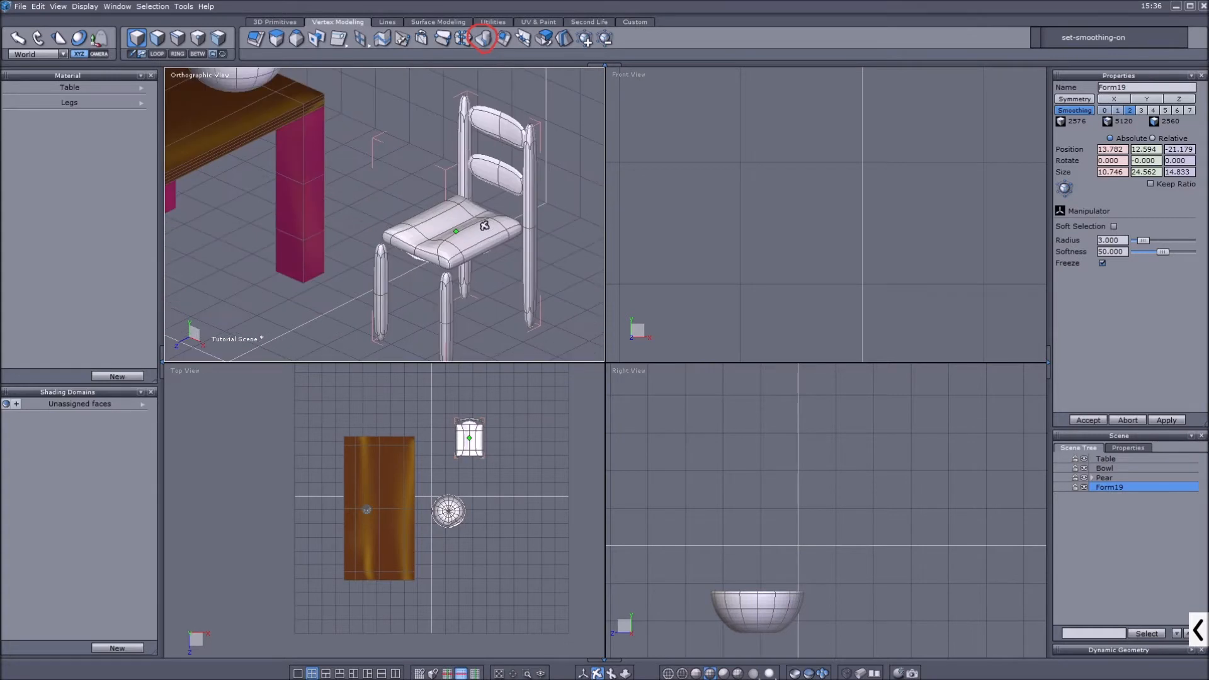
pyautogui.scroll(-3, 485, 225)
pyautogui.hotkey('ctrl', 'z')
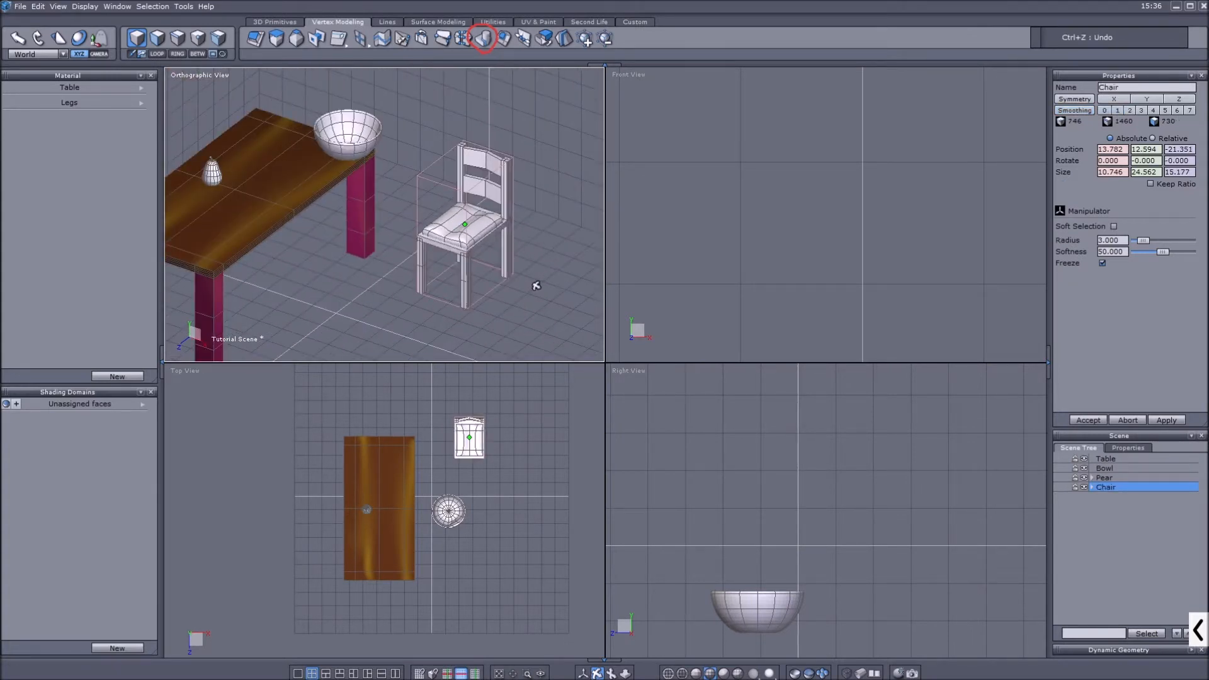
# Weld the chair's Sitting Space, four legs and two backrest slats into one object, leaving the Pillow out of the selection
pyautogui.click(1092, 487)
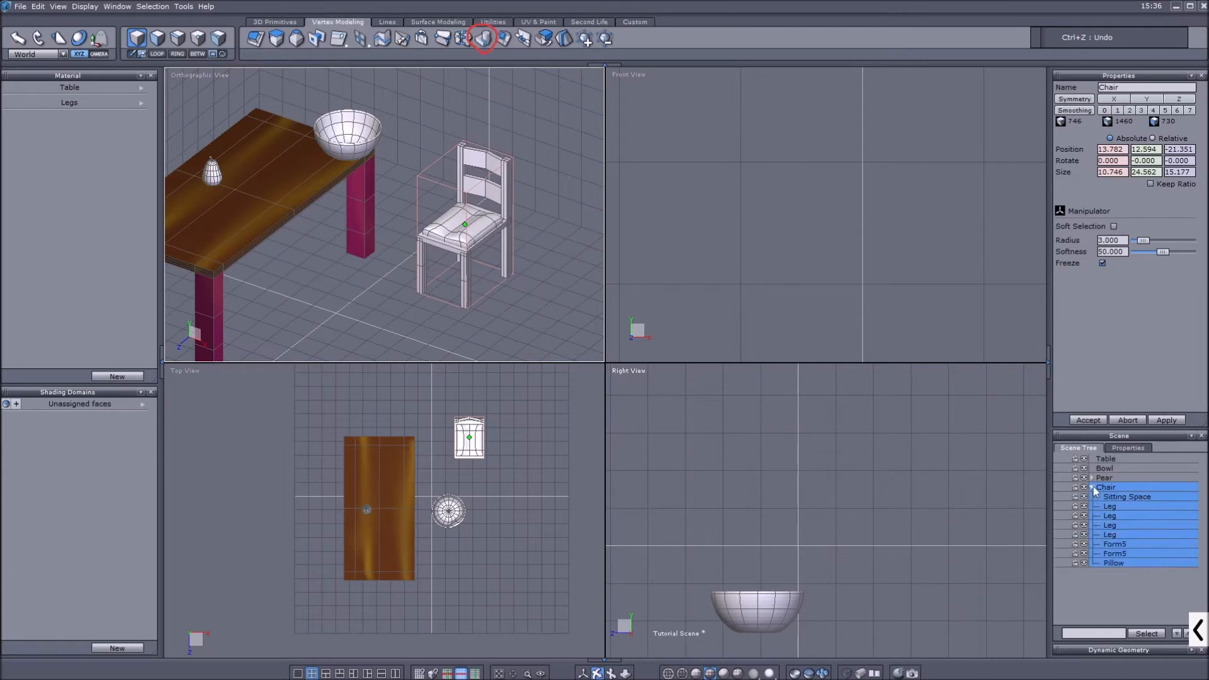
pyautogui.click(1117, 507)
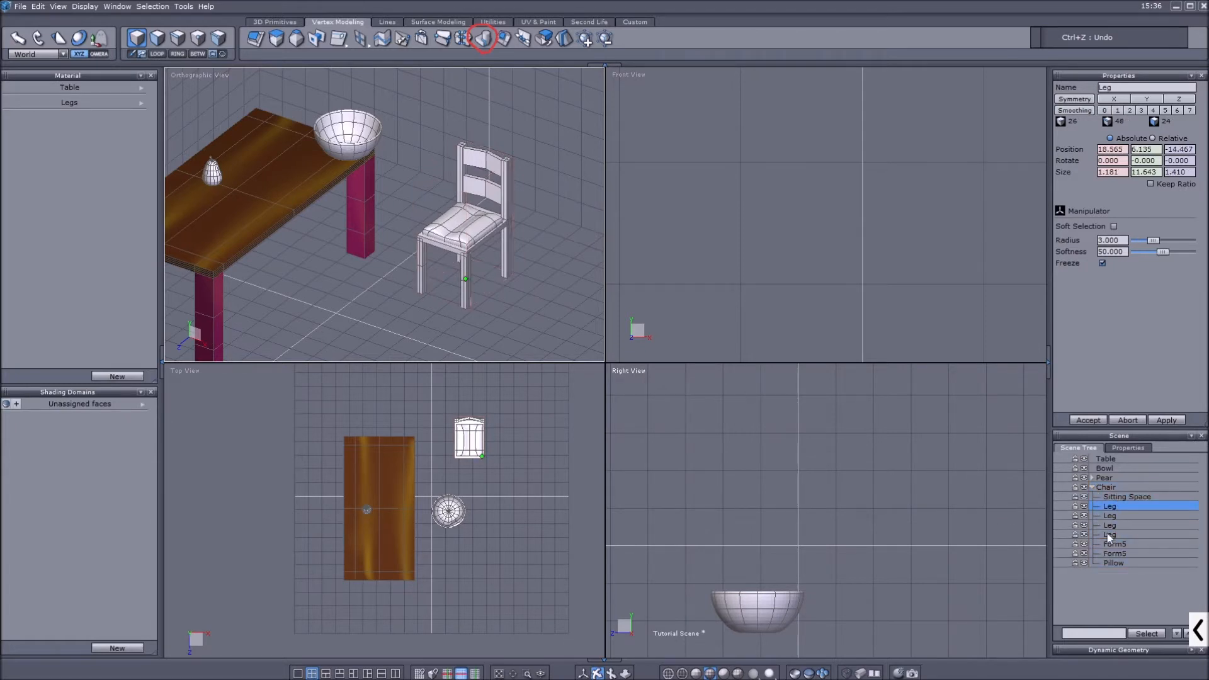
pyautogui.click(1113, 497)
pyautogui.keyDown('shift'); pyautogui.click(1115, 552); pyautogui.keyUp('shift')
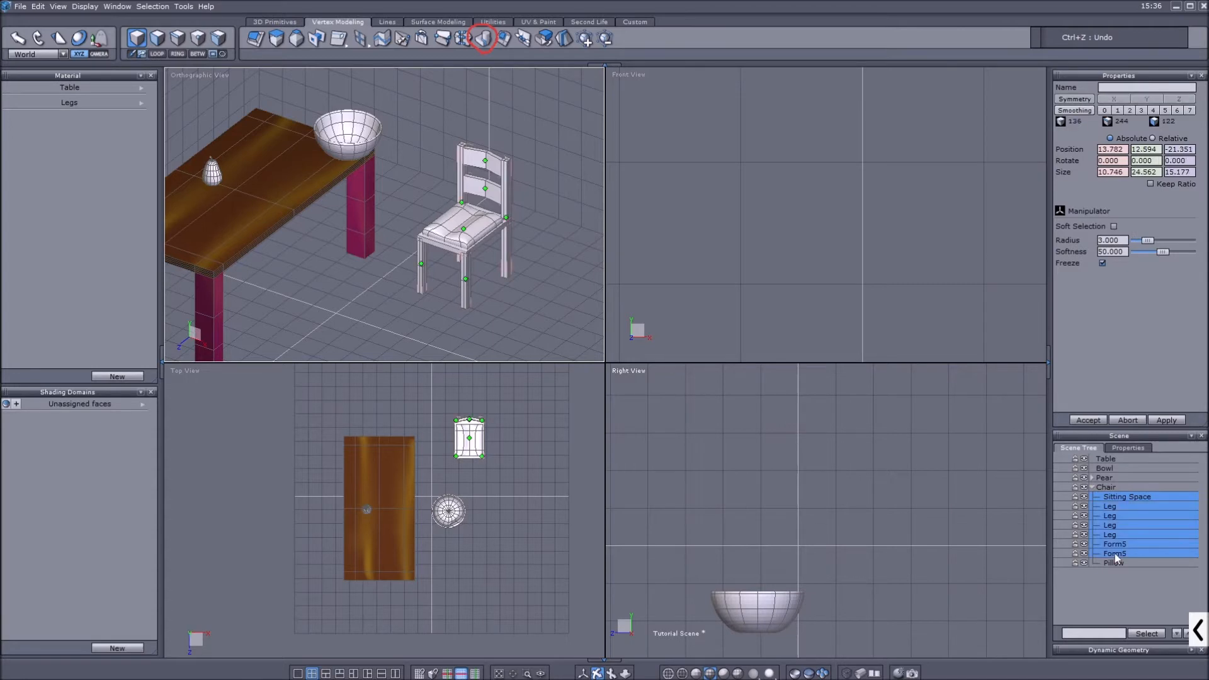
pyautogui.click(483, 38)
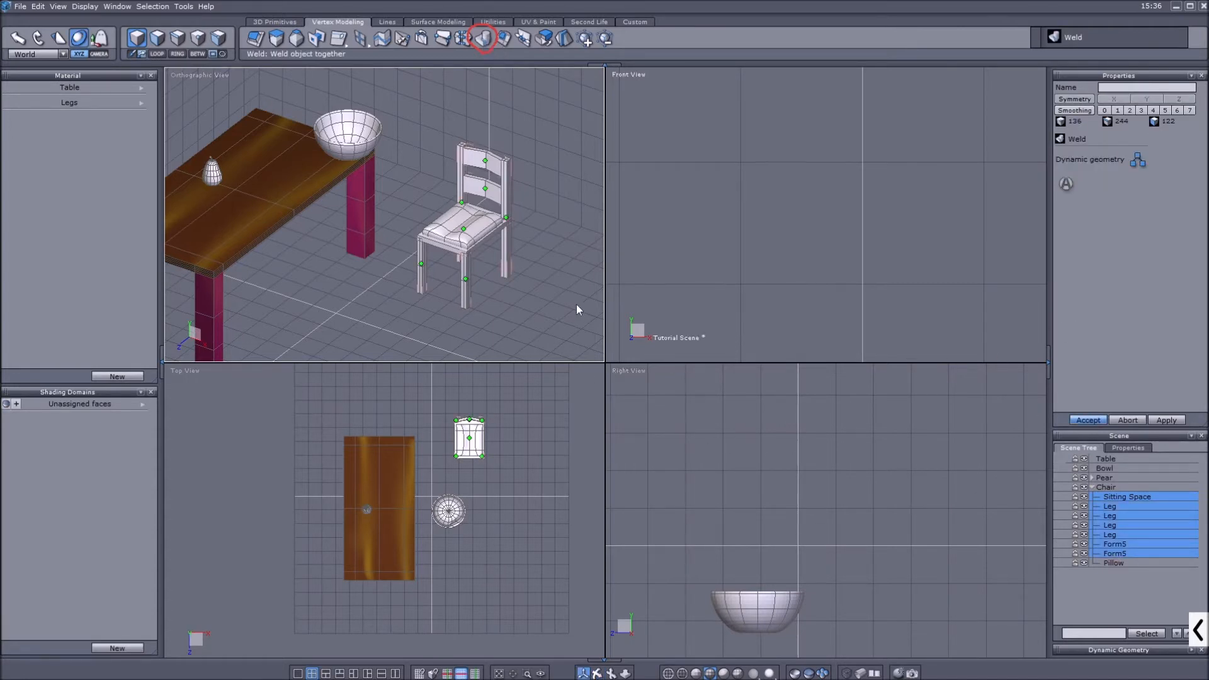
pyautogui.press('space')
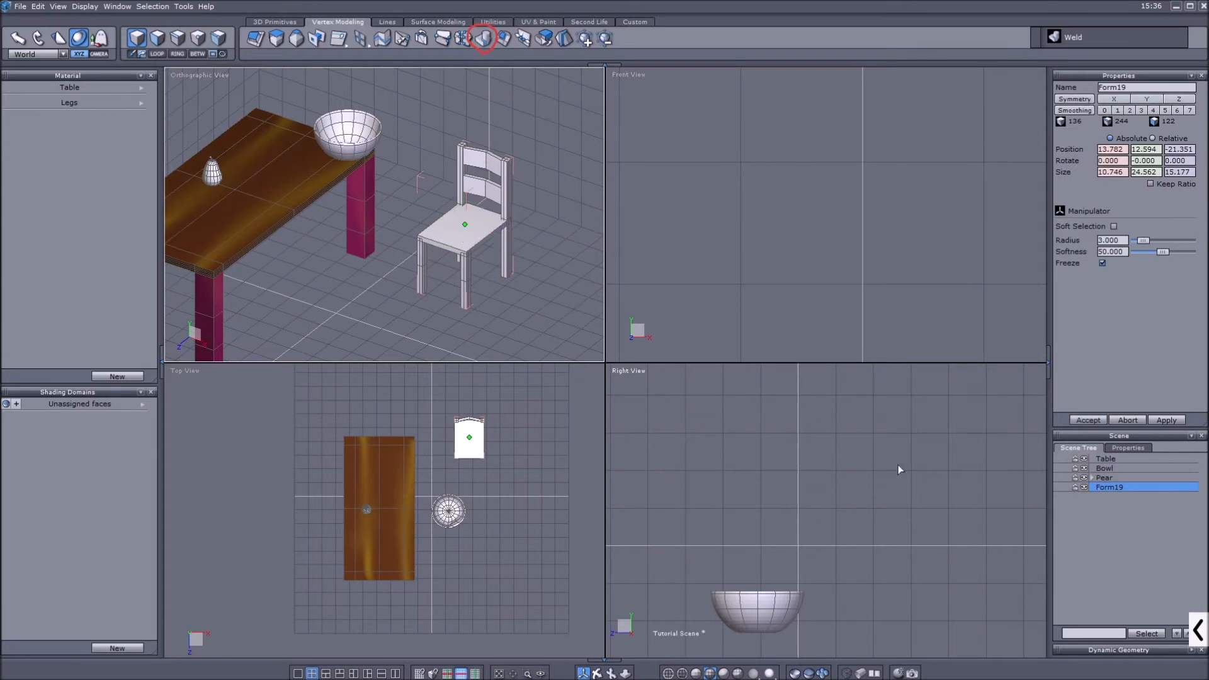
# Move the welded chair to position 24.211, 21.198, -7.732, and try level 2 smoothing on it before undoing the smoothing
pyautogui.scroll(3, 469, 238)
pyautogui.moveTo(448, 209); pyautogui.dragTo(482, 253)
pyautogui.click(1130, 110)
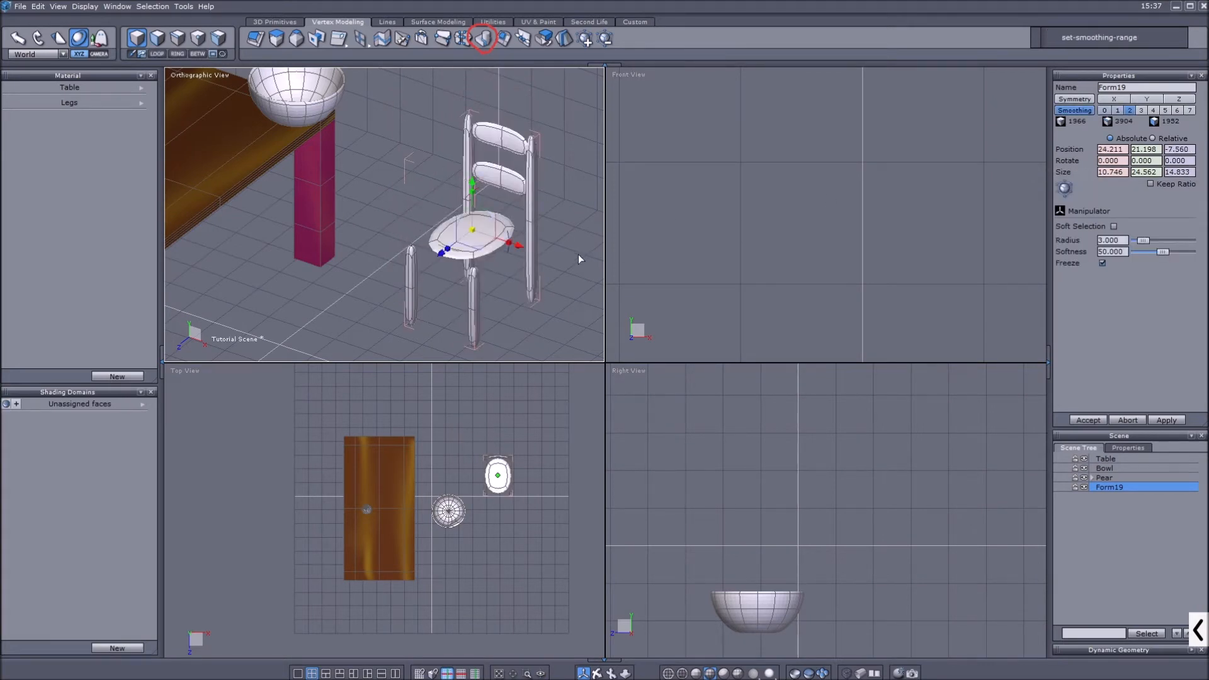
pyautogui.hotkey('ctrl', 'z')
# Examine where the welded chair's seat meets the legs and backrest from several angles
pyautogui.click(596, 673)
pyautogui.moveTo(433, 275)
pyautogui.mouseDown()
pyautogui.moveTo(459, 222)
pyautogui.moveTo(494, 194)
pyautogui.moveTo(399, 296)
pyautogui.moveTo(457, 252)
pyautogui.moveTo(438, 267)
pyautogui.mouseUp()
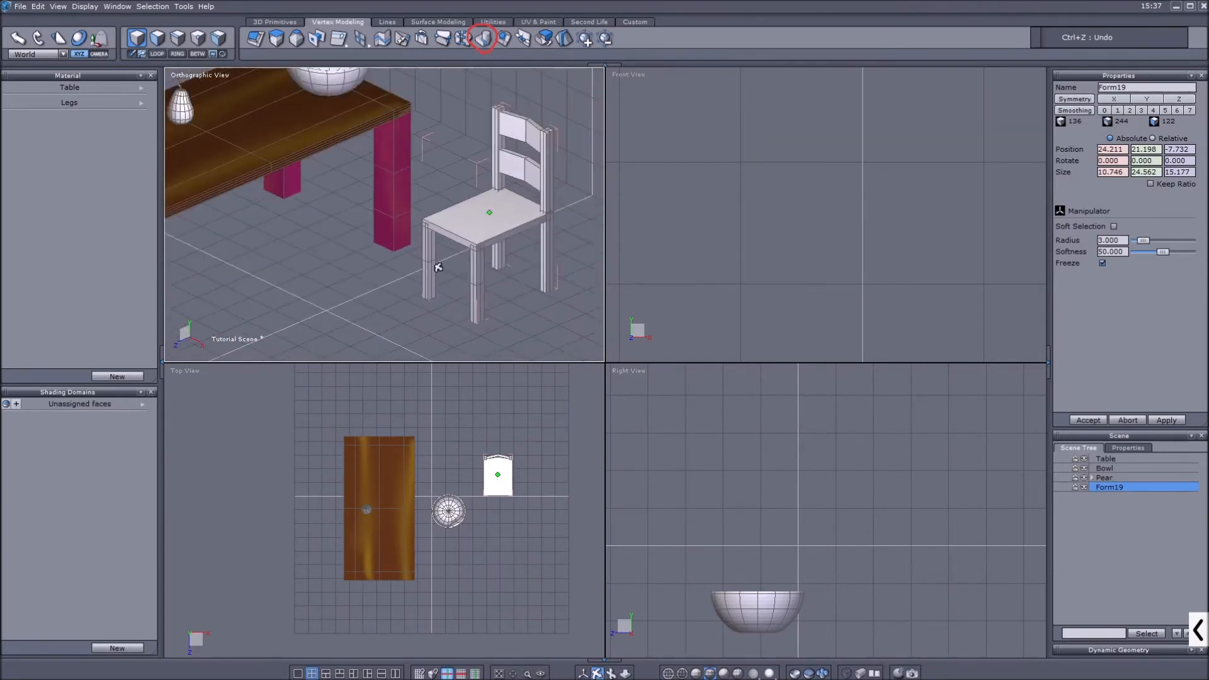
pyautogui.moveTo(515, 196); pyautogui.dragTo(423, 203)
pyautogui.scroll(-3, 422, 204)
pyautogui.scroll(4, 539, 242)
pyautogui.moveTo(499, 235)
pyautogui.mouseDown(button='middle')
pyautogui.moveTo(556, 226)
pyautogui.moveTo(486, 216)
pyautogui.moveTo(495, 223)
pyautogui.mouseUp(button='middle')
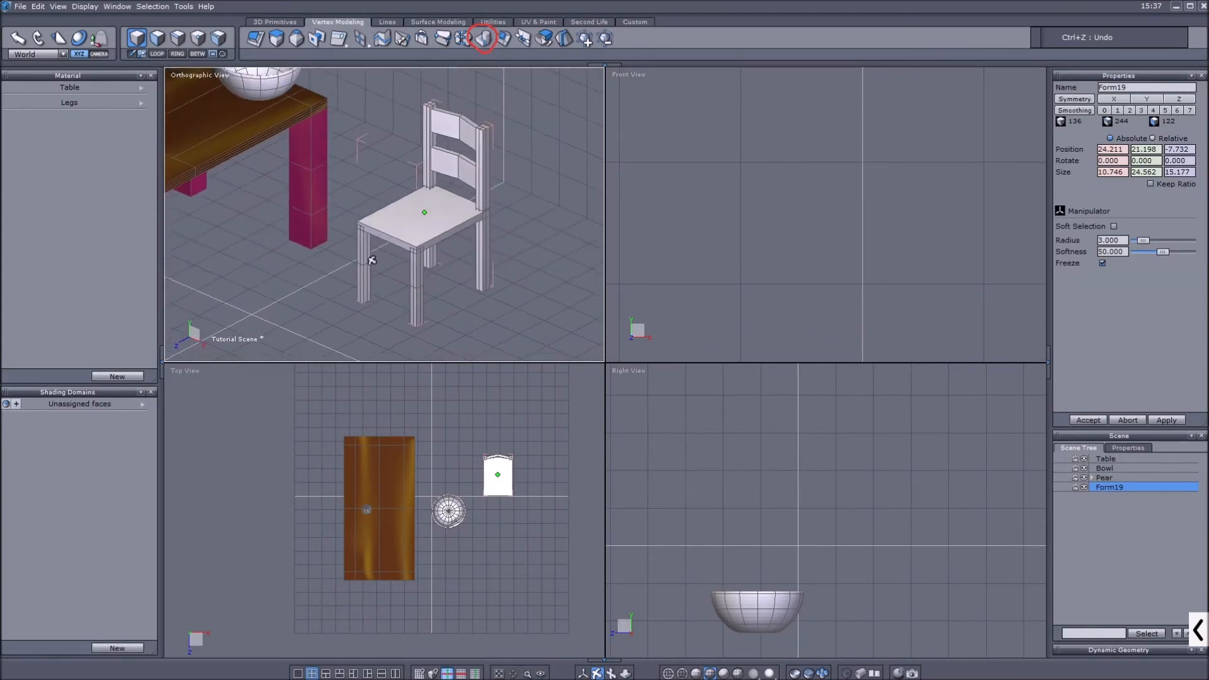
pyautogui.scroll(2, 370, 237)
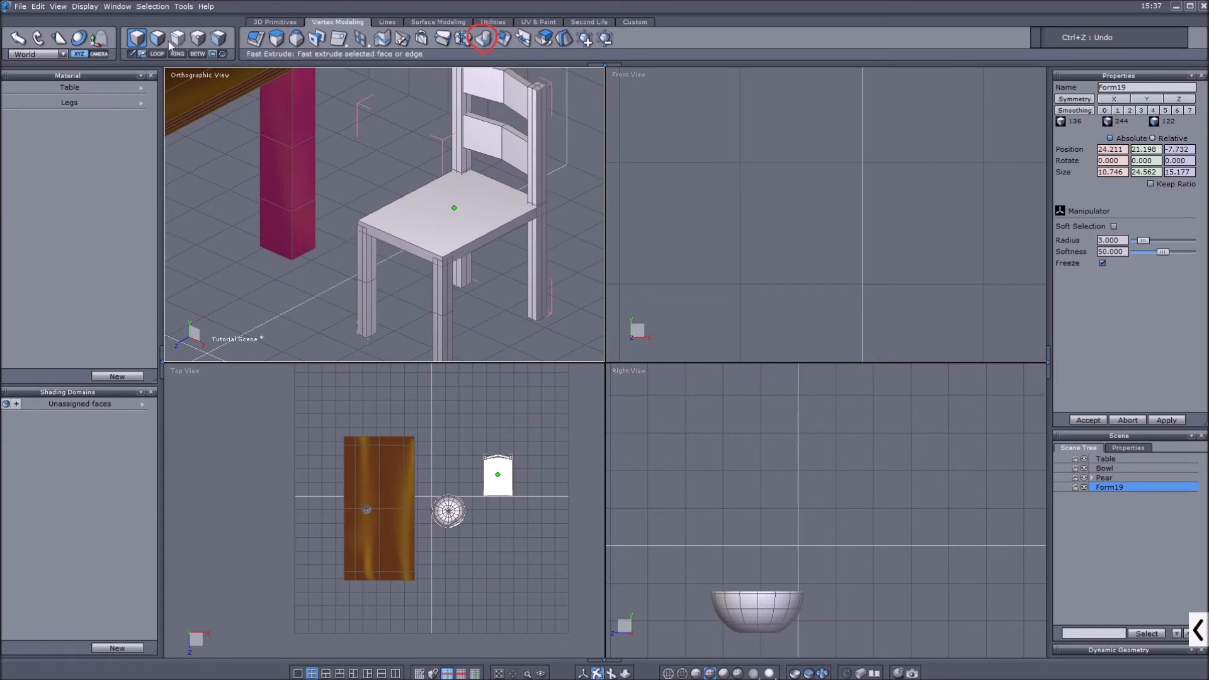
# Select the seat's front face and push it inward, away from the front legs, to Z -2.975
pyautogui.press('F2')
pyautogui.click(583, 674)
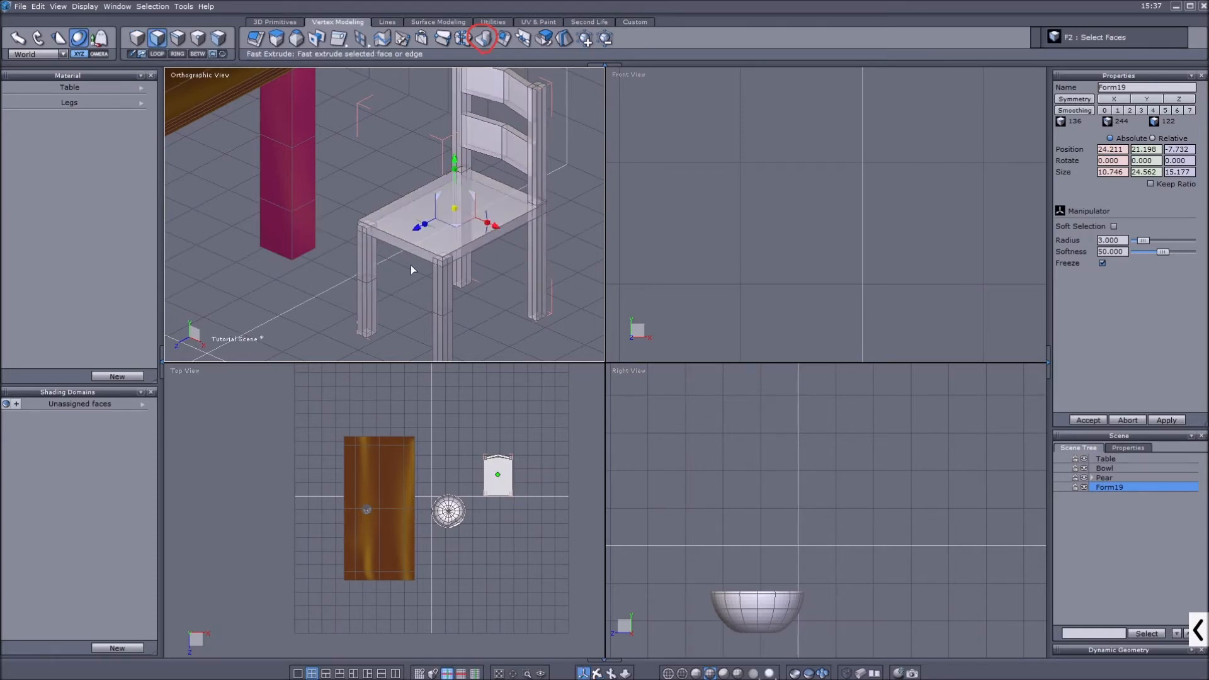
pyautogui.scroll(3, 412, 251)
pyautogui.click(413, 252)
pyautogui.moveTo(344, 271); pyautogui.dragTo(395, 241)
pyautogui.scroll(-3, 395, 241)
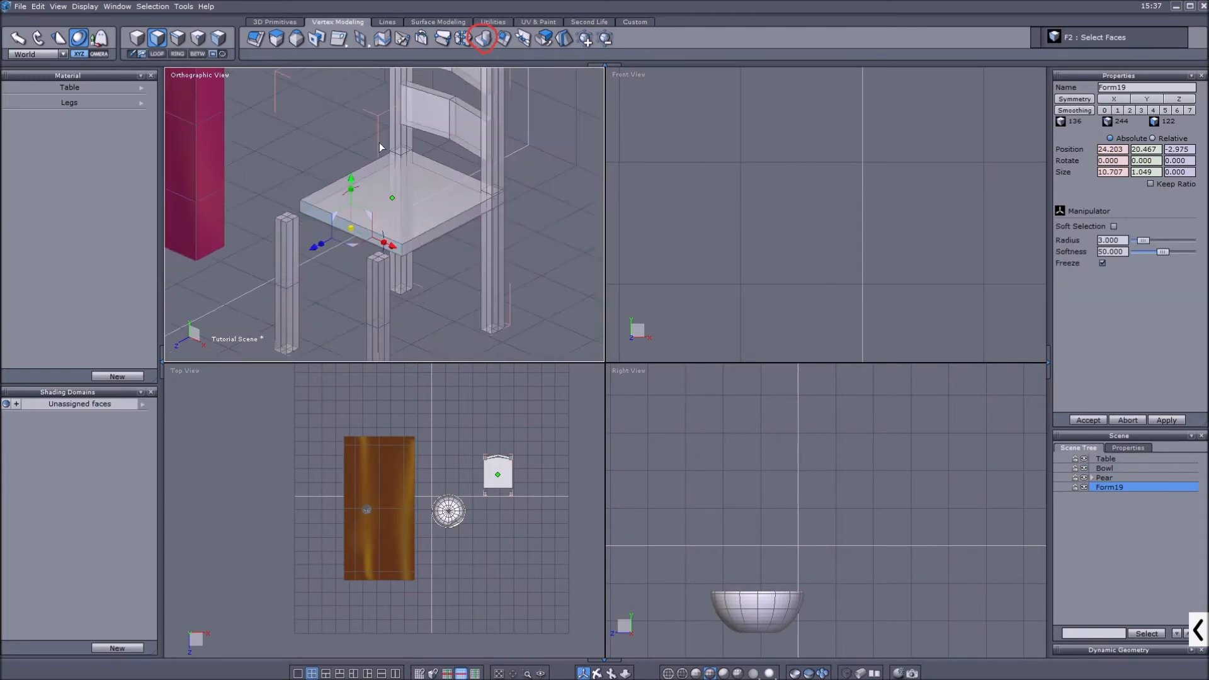
pyautogui.scroll(-2, 503, 231)
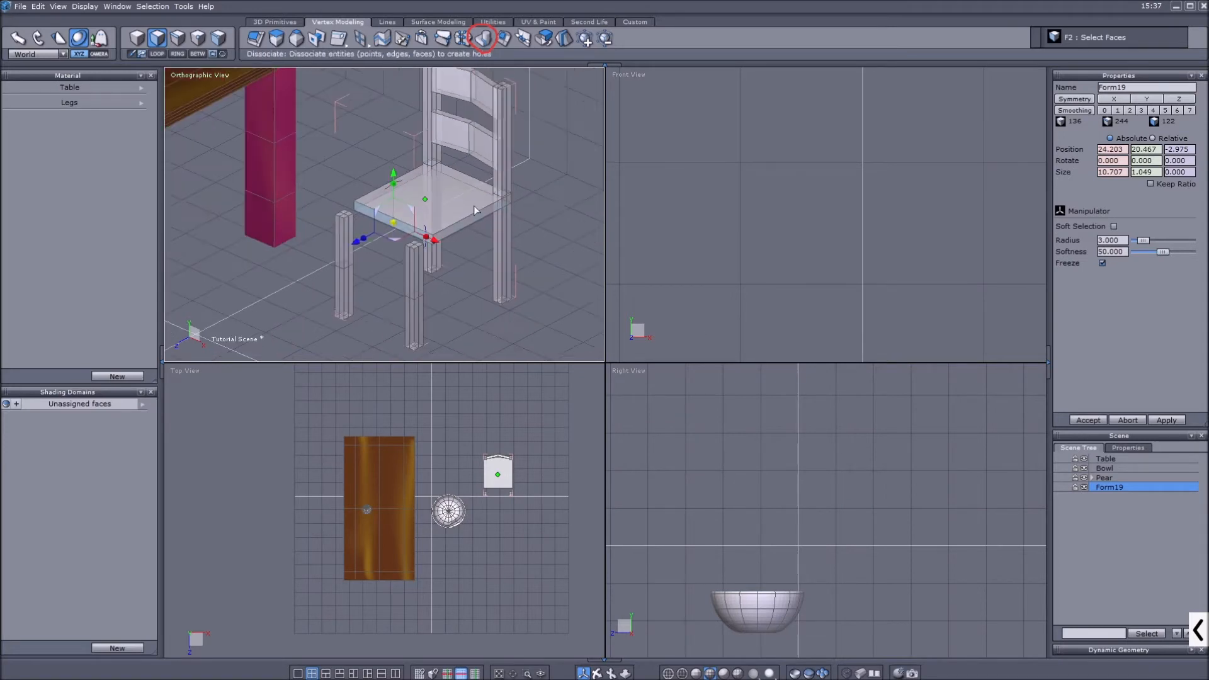
pyautogui.scroll(-2, 449, 95)
pyautogui.scroll(4, 440, 142)
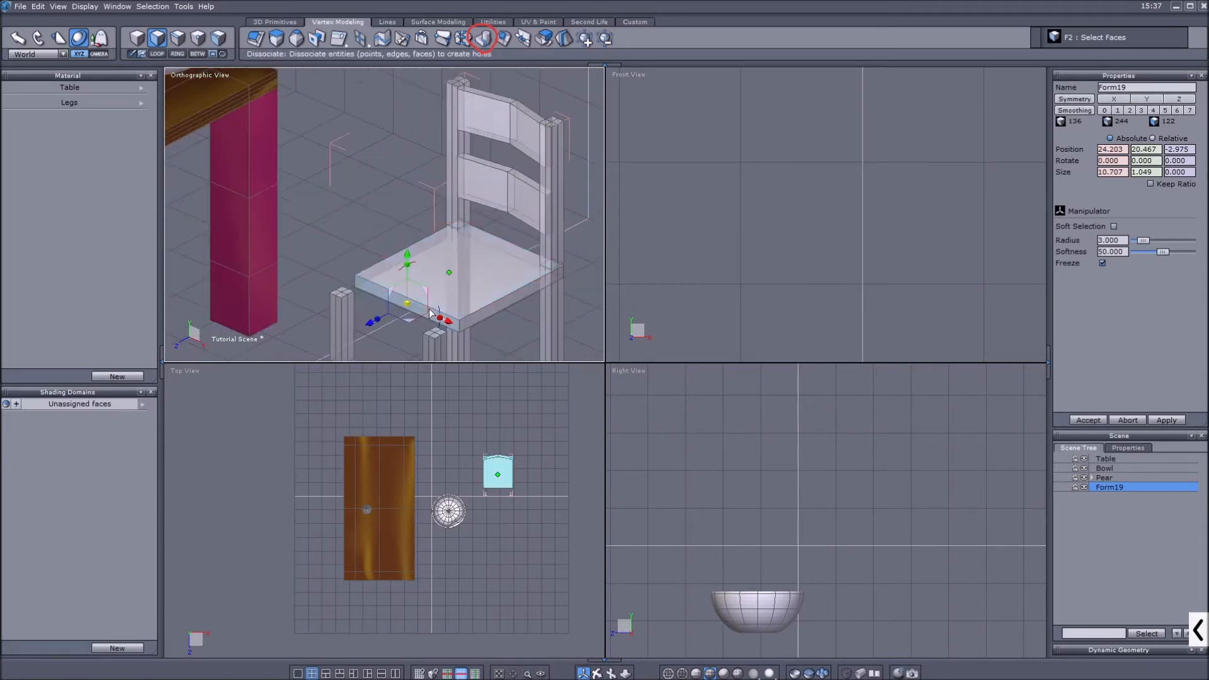
pyautogui.scroll(-2, 403, 265)
pyautogui.scroll(3, 384, 286)
pyautogui.scroll(2, 373, 256)
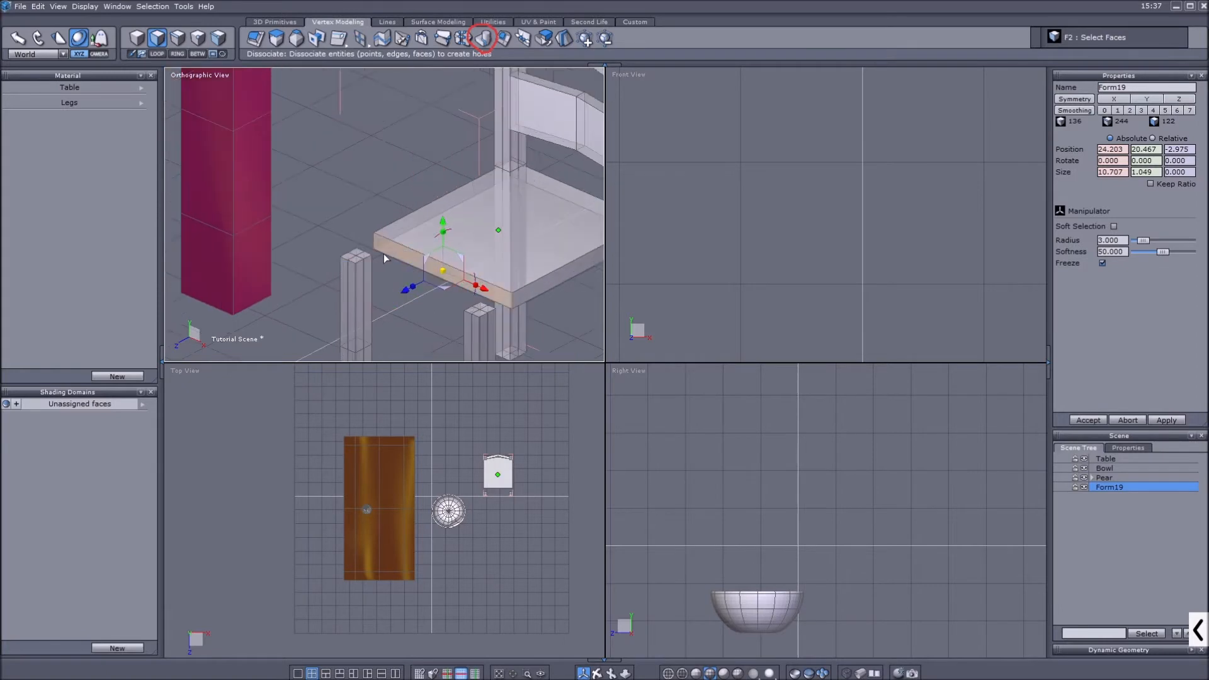
# Pull the seat's front face back outward over the front legs to Z -1.200
pyautogui.moveTo(405, 291); pyautogui.dragTo(352, 292)
pyautogui.scroll(-3, 381, 302)
pyautogui.scroll(2, 390, 285)
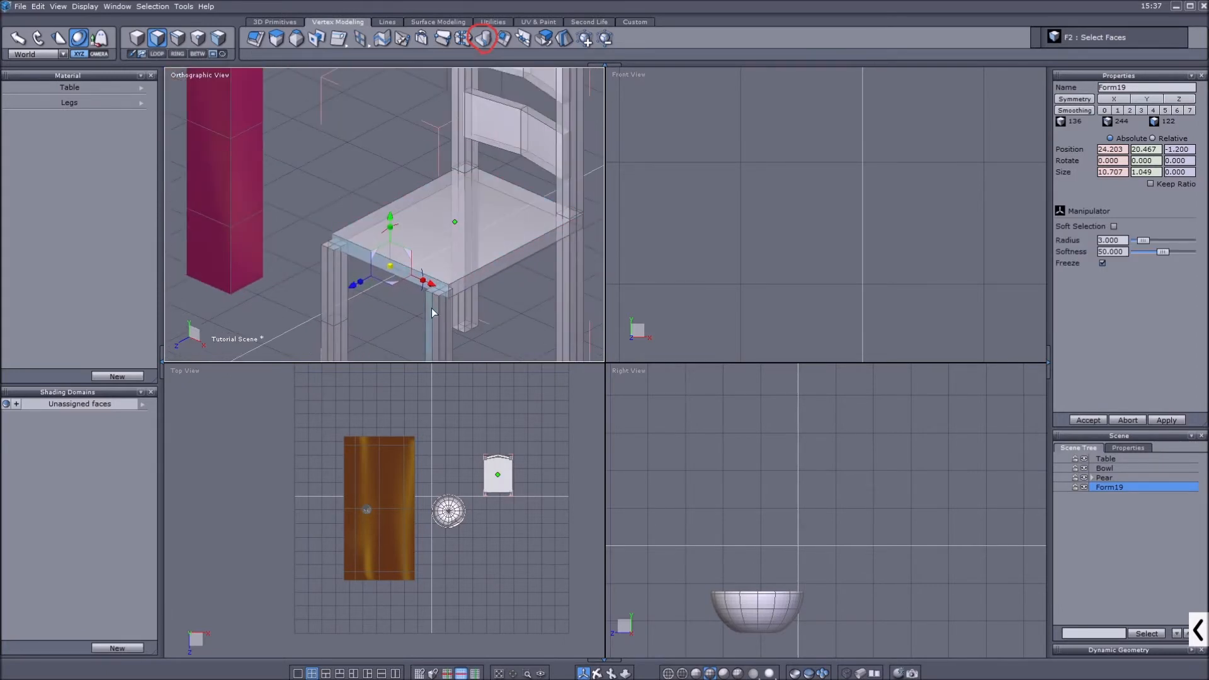
pyautogui.scroll(-3, 426, 192)
pyautogui.click(426, 226)
pyautogui.scroll(2, 428, 226)
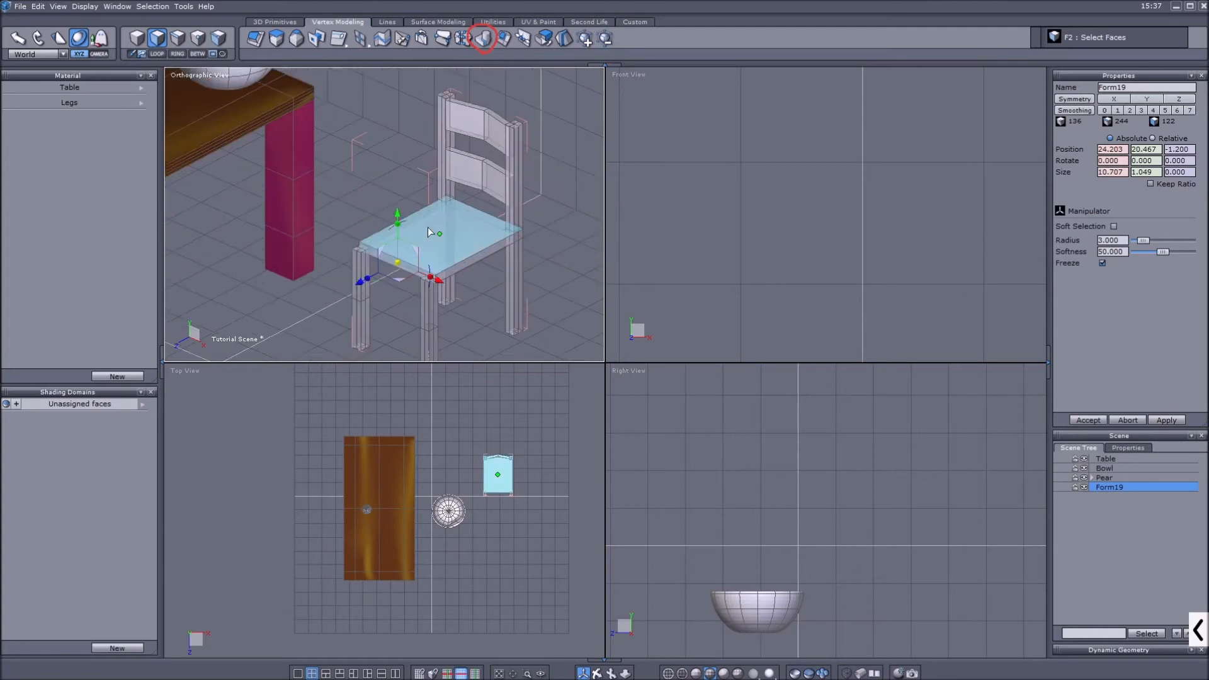
pyautogui.hotkey('ctrl', 'z')
pyautogui.hotkey('ctrl', 'z')
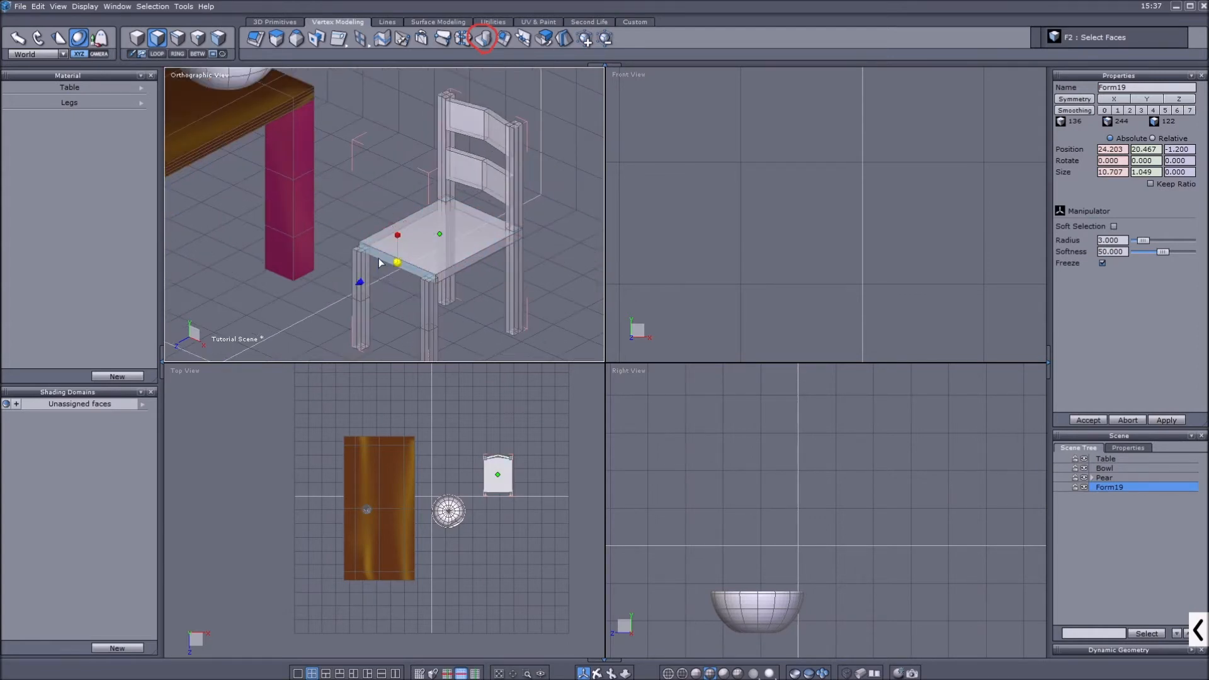
# Undo the seat face moves and the weld until the chair is separate grouped parts again, and select the whole Chair
pyautogui.hotkey('ctrl', 'z')
pyautogui.hotkey('ctrl', 'z')
pyautogui.hotkey('ctrl', 'z')
pyautogui.hotkey('ctrl', 'z')
pyautogui.hotkey('ctrl', 'z')
pyautogui.hotkey('ctrl', 'z')
pyautogui.hotkey('ctrl', 'z')
pyautogui.hotkey('ctrl', 'z')
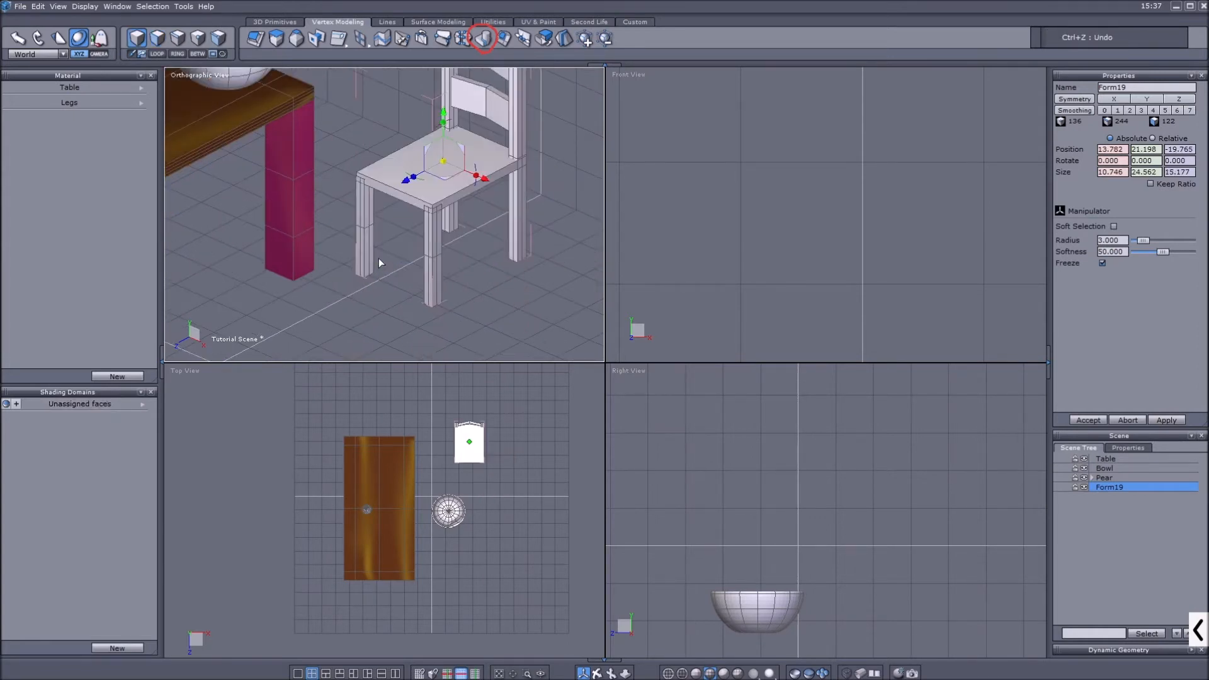
pyautogui.hotkey('ctrl', 'z')
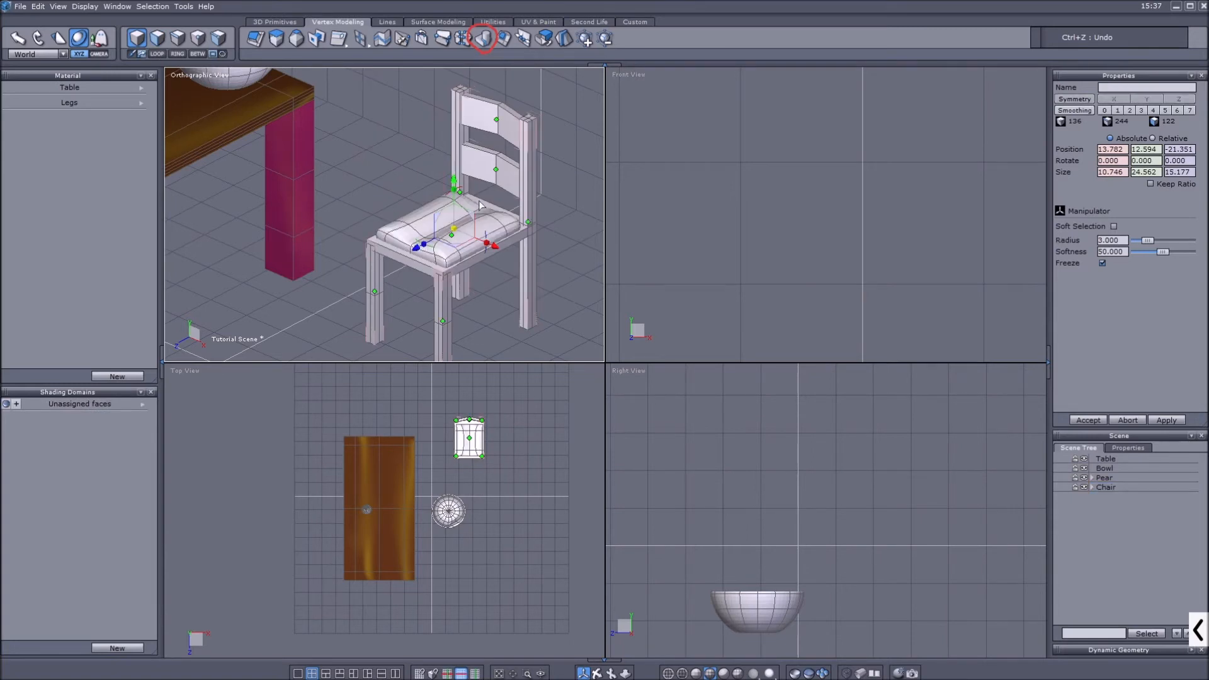
pyautogui.hotkey('ctrl', 'z')
pyautogui.click(1112, 488)
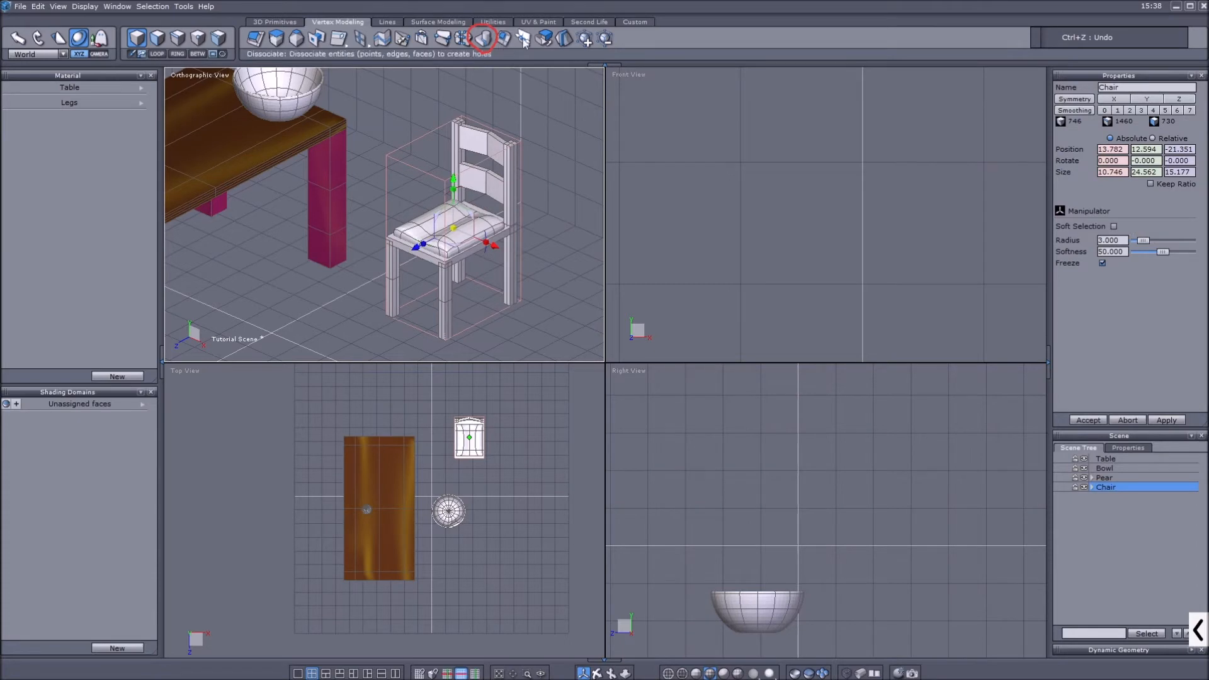
pyautogui.click(490, 24)
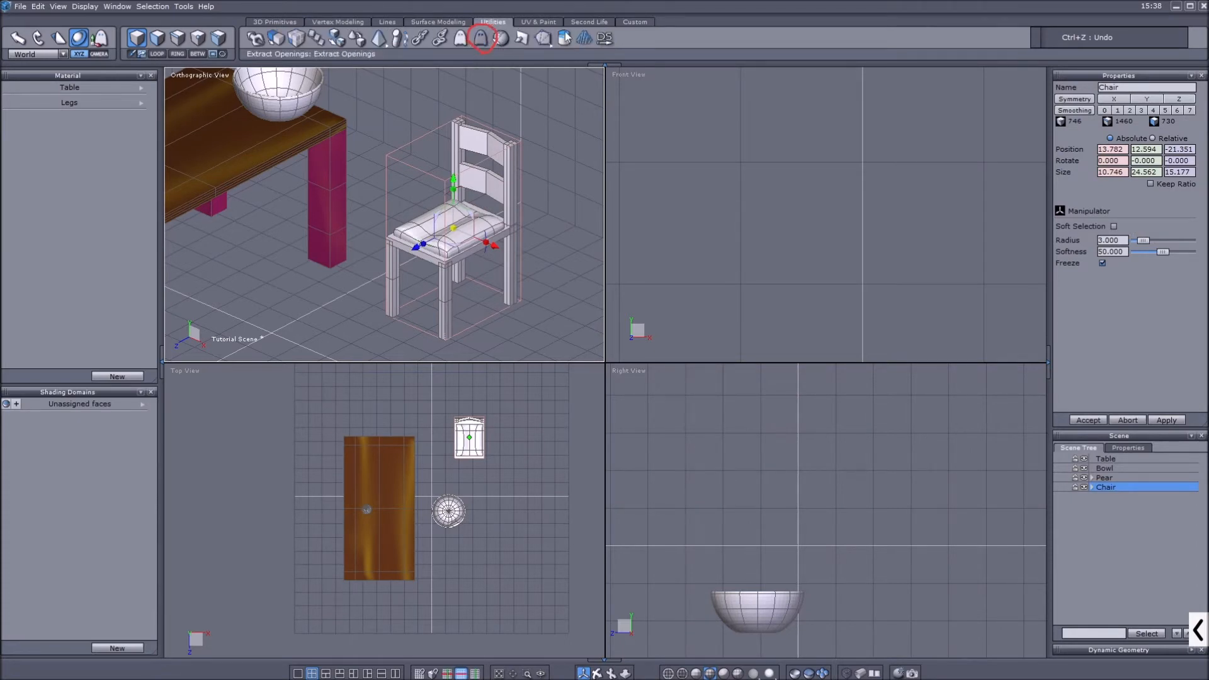
pyautogui.click(428, 23)
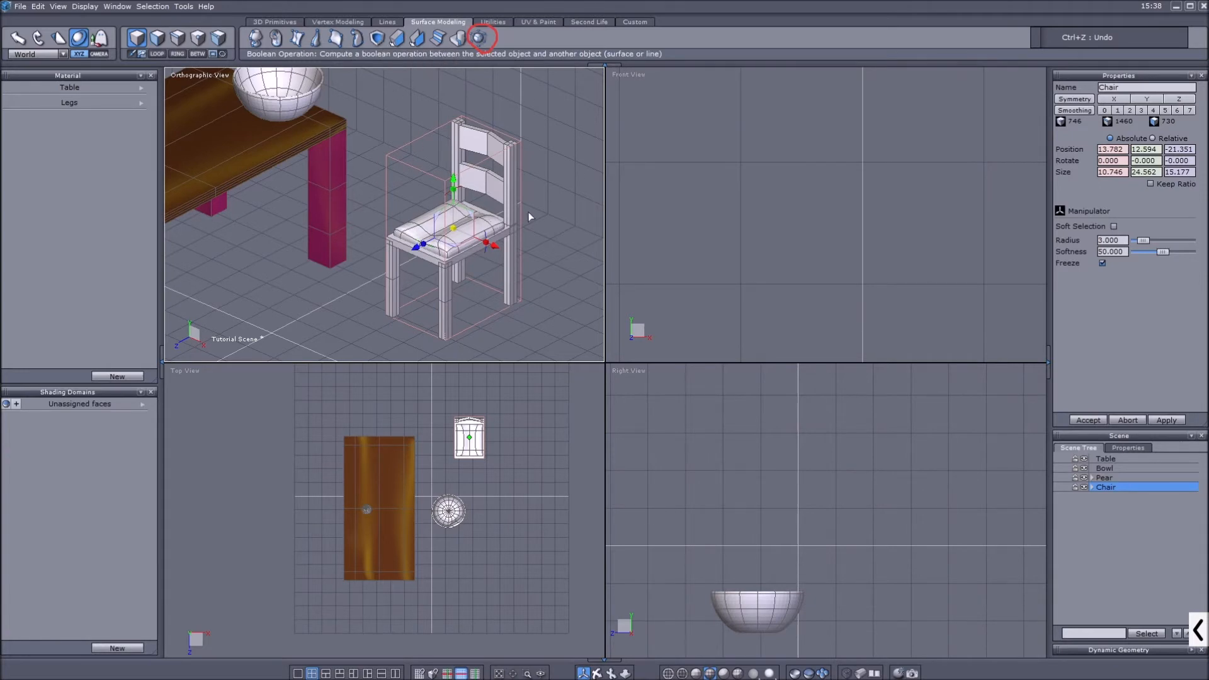
pyautogui.click(327, 22)
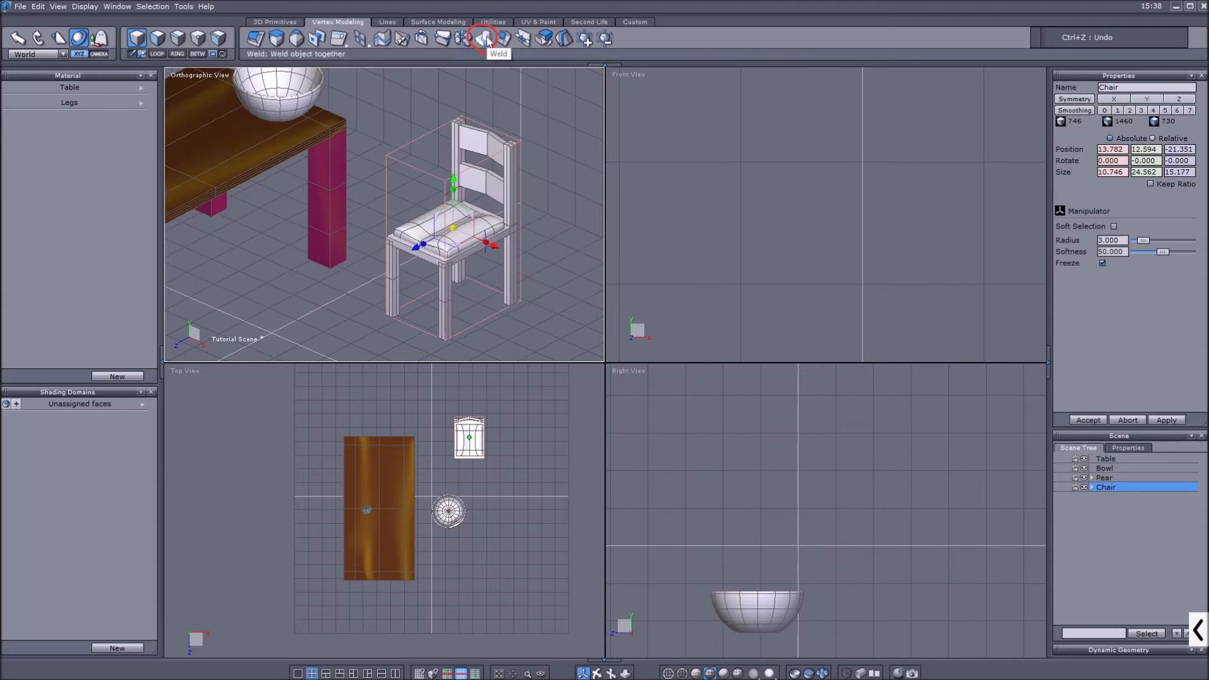
pyautogui.scroll(2, 494, 158)
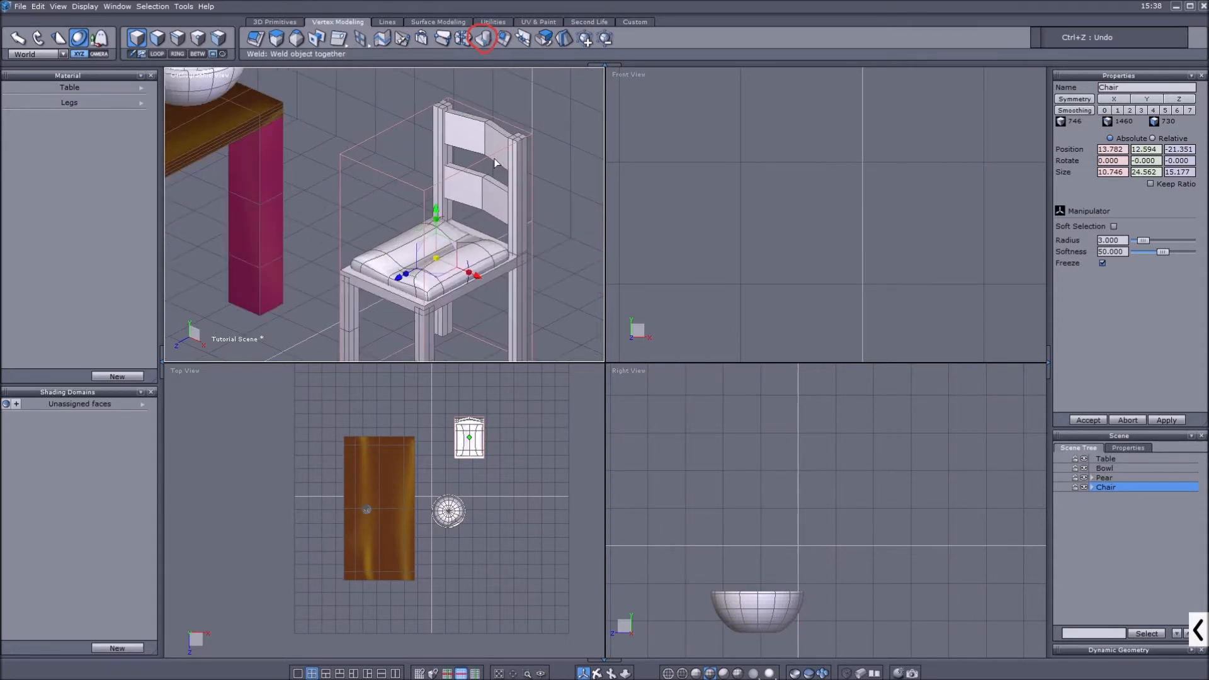
pyautogui.scroll(-3, 493, 157)
pyautogui.scroll(2, 493, 158)
pyautogui.scroll(3, 476, 186)
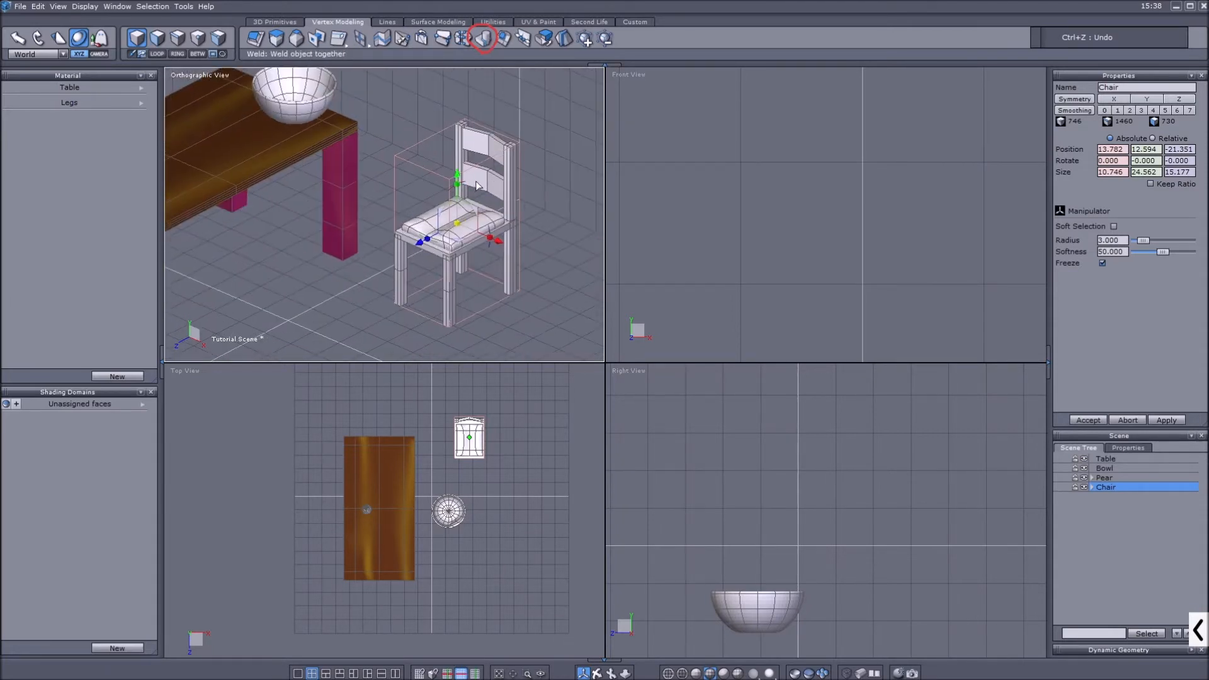
pyautogui.scroll(-3, 504, 192)
pyautogui.scroll(1, 514, 183)
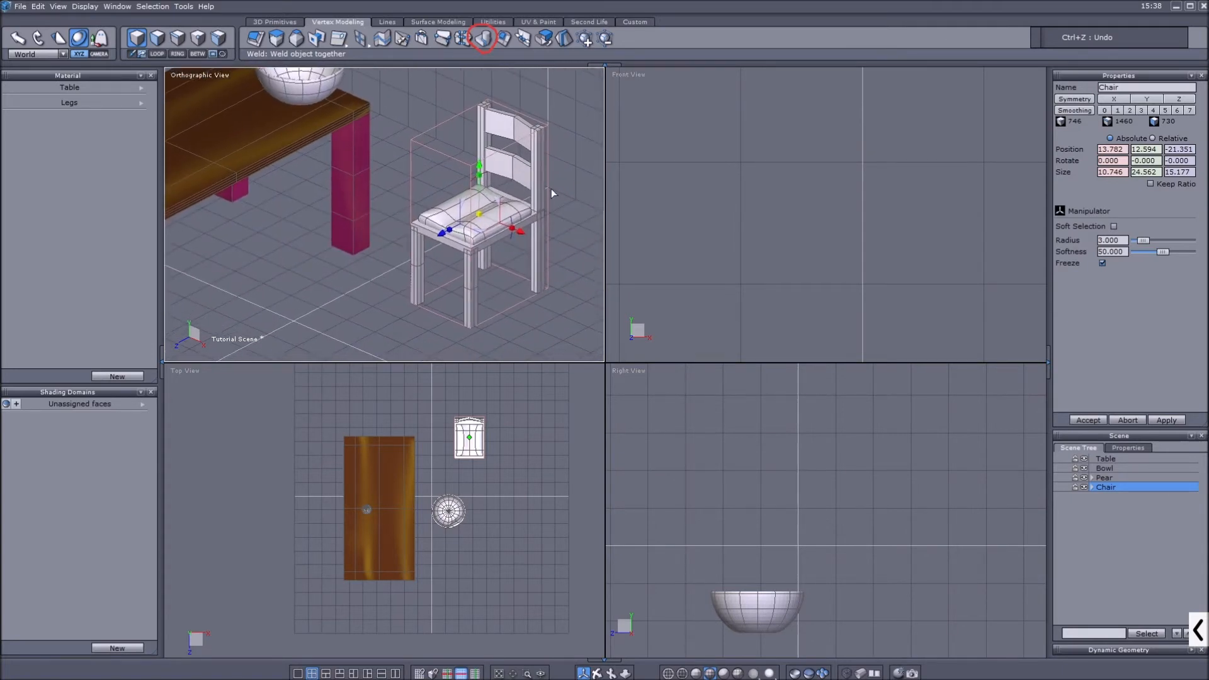
pyautogui.click(484, 41)
pyautogui.scroll(-1, 440, 164)
pyautogui.scroll(4, 440, 164)
pyautogui.scroll(-3, 440, 180)
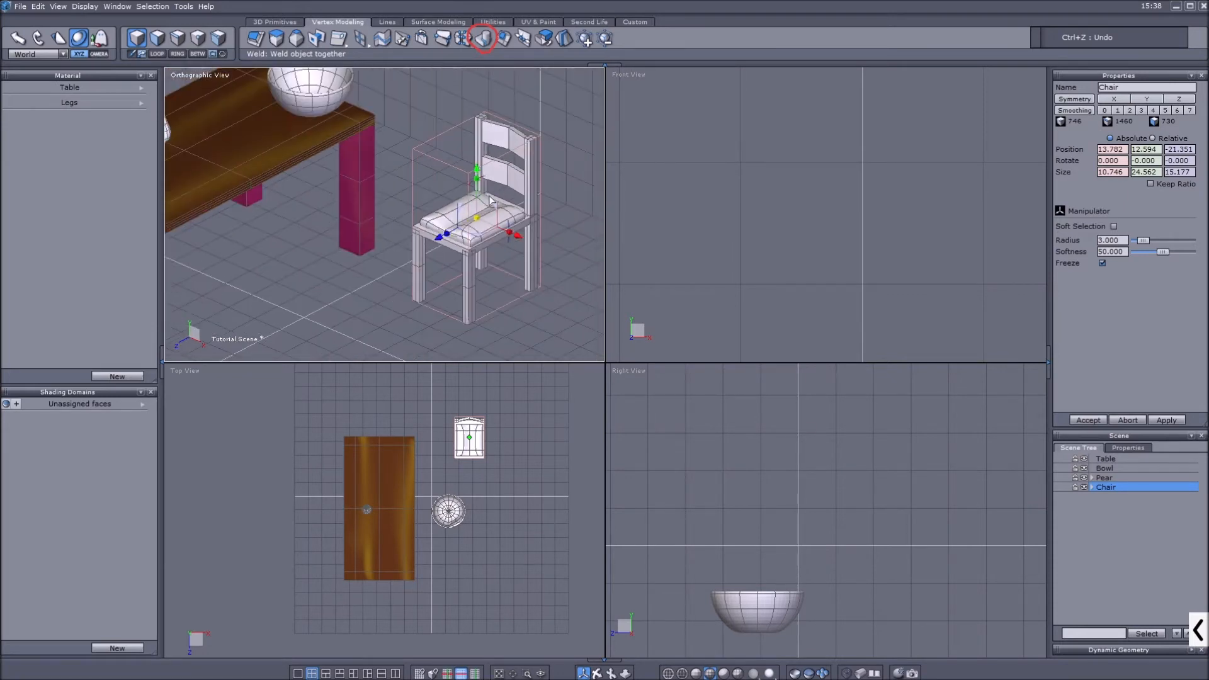
pyautogui.scroll(1, 490, 200)
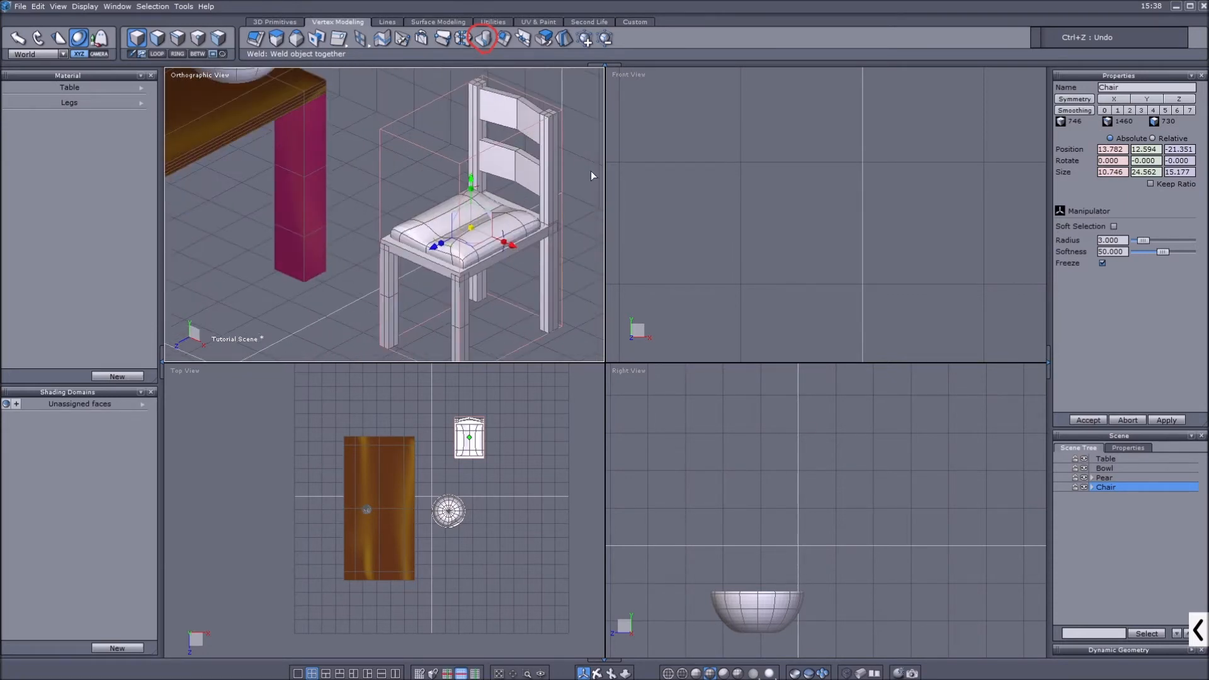
pyautogui.scroll(-2, 524, 256)
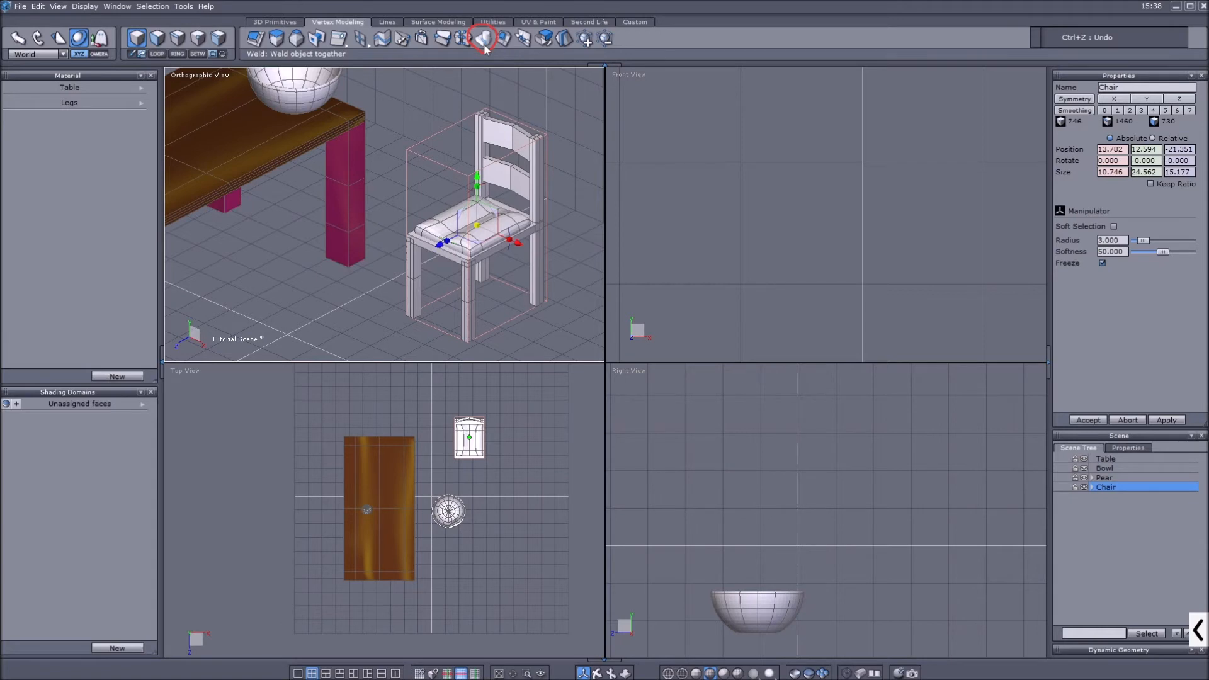
# Examine the bowl at the table's corner up close
pyautogui.scroll(-3, 527, 116)
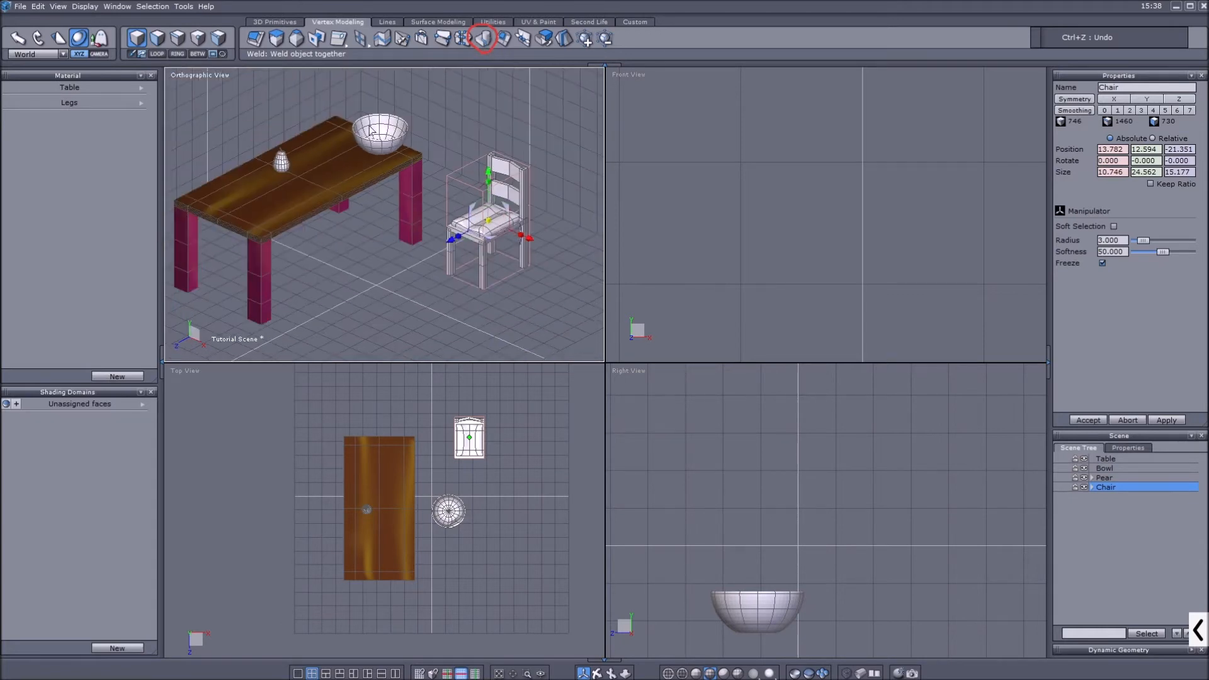
pyautogui.scroll(2, 376, 119)
pyautogui.scroll(3, 375, 117)
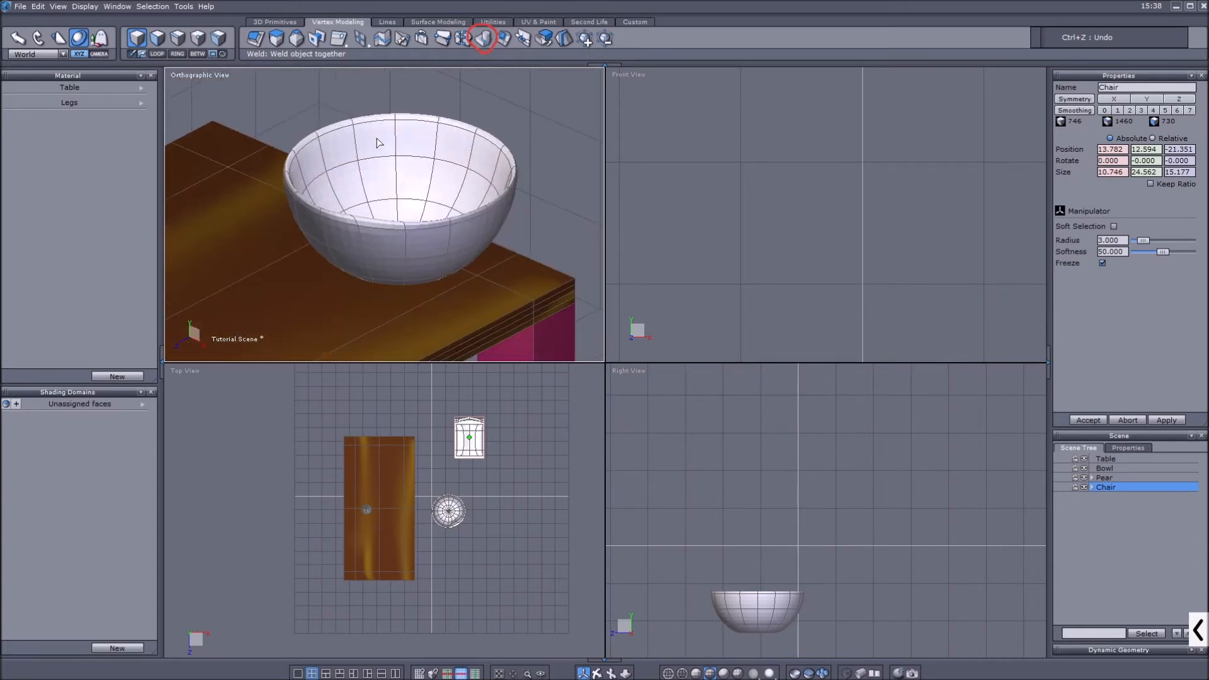
pyautogui.scroll(3, 405, 197)
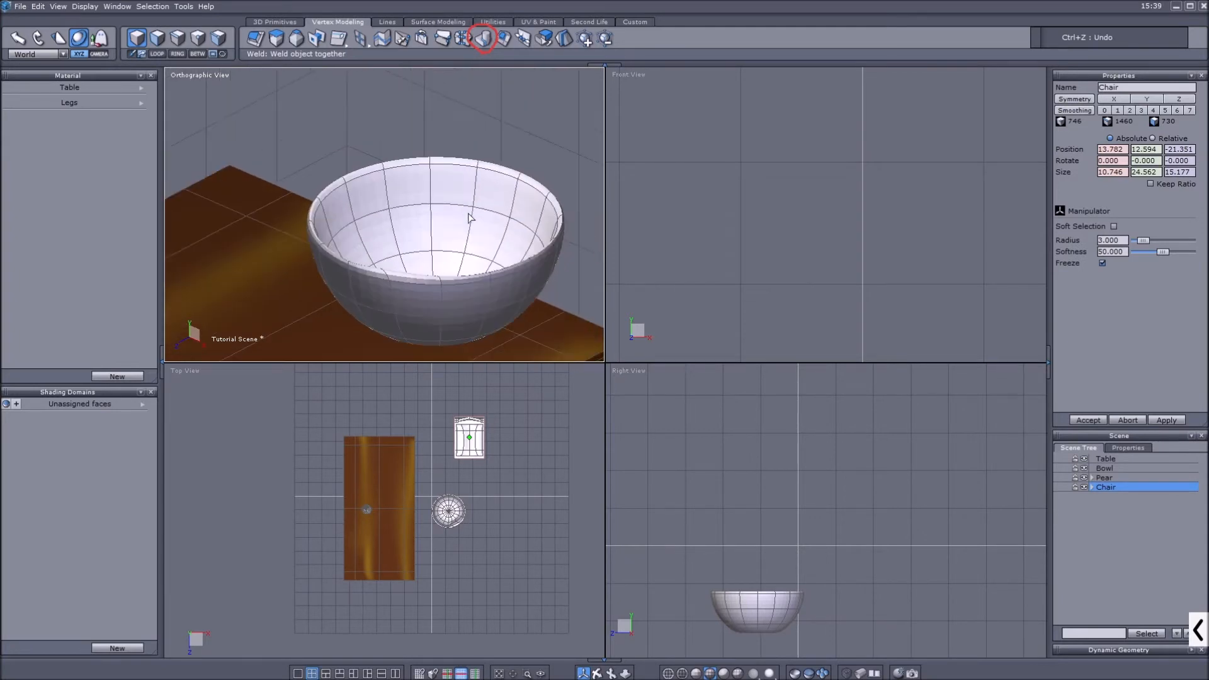
# Erase the red annotation around the Weld tool and circle the Extract tool in red instead
pyautogui.click(1200, 633)
pyautogui.click(909, 630)
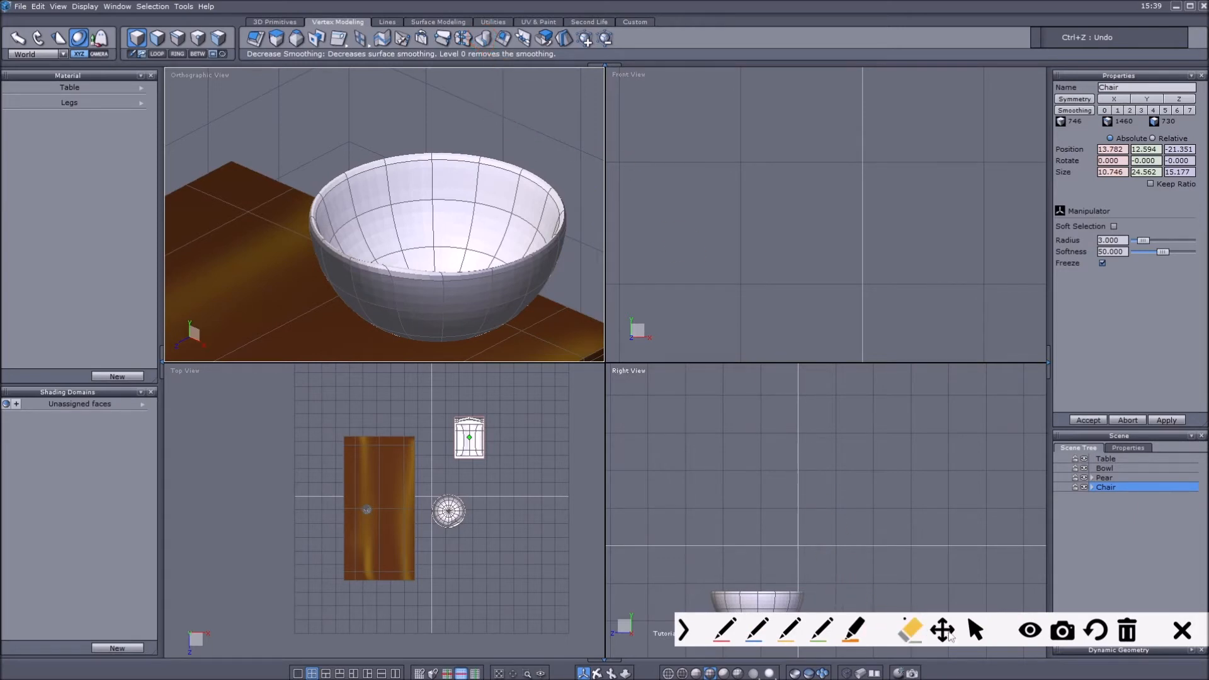
pyautogui.click(976, 629)
pyautogui.click(727, 633)
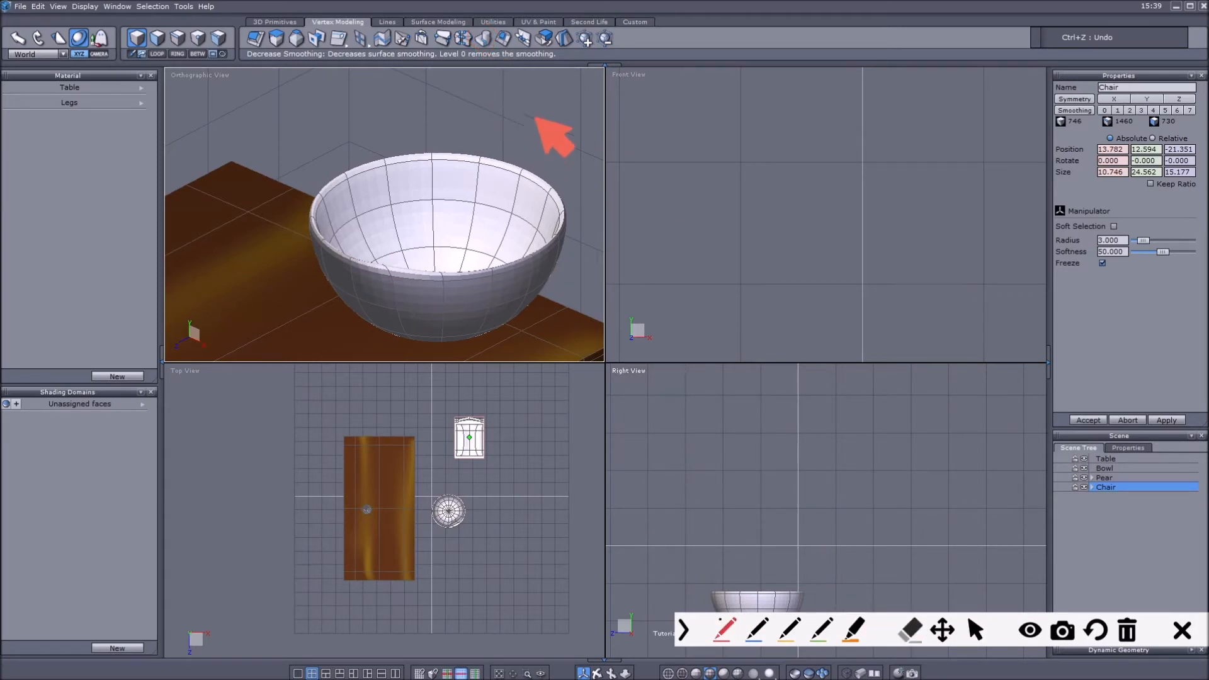
pyautogui.moveTo(556, 48)
pyautogui.mouseDown()
pyautogui.moveTo(558, 33)
pyautogui.moveTo(535, 24)
pyautogui.moveTo(537, 45)
pyautogui.mouseUp()
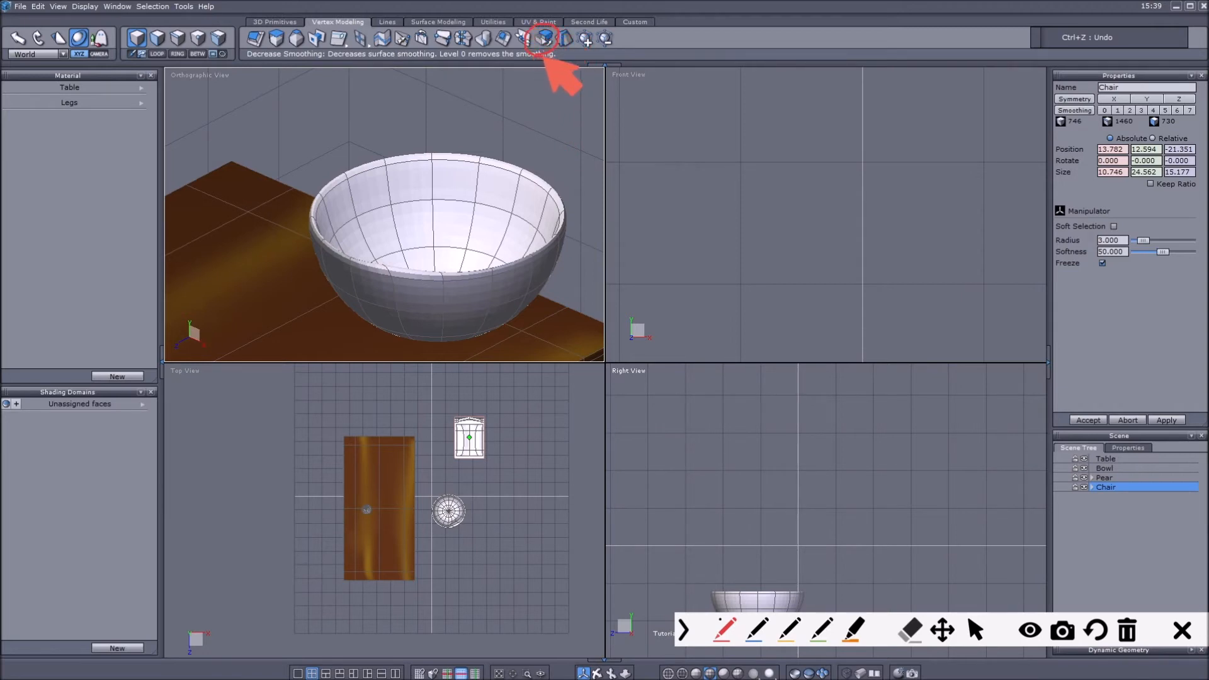
pyautogui.click(976, 632)
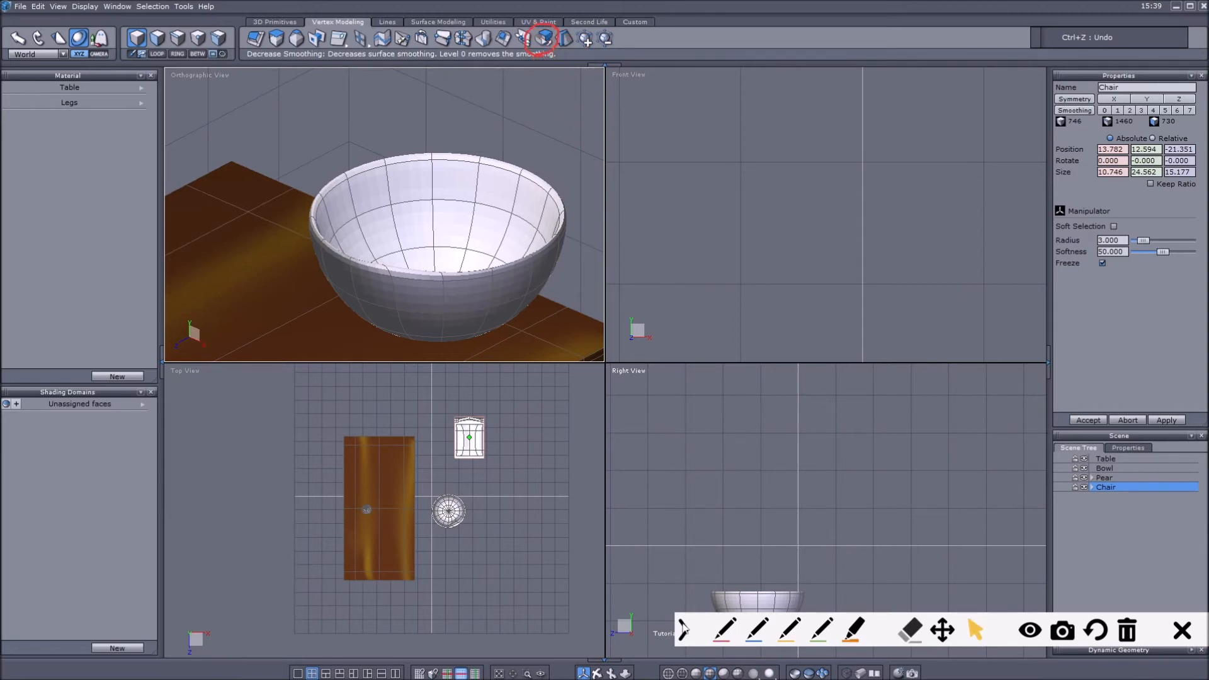
pyautogui.click(684, 630)
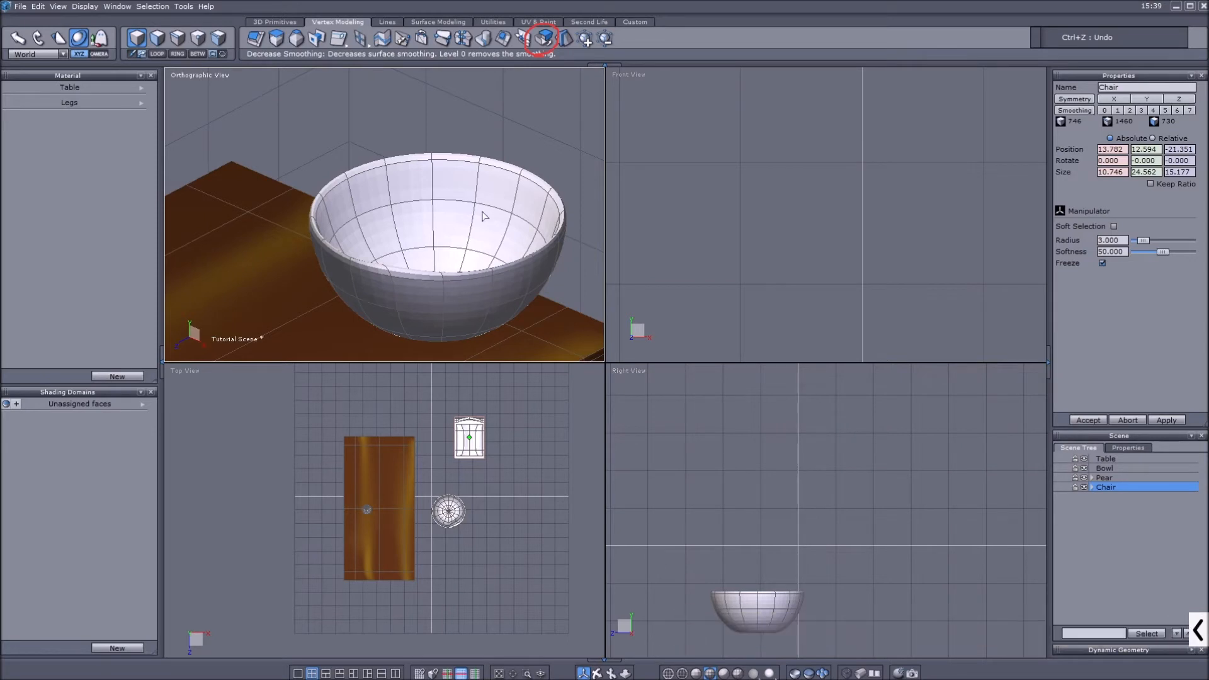
# Select the Bowl and select the complete loop of faces around its inner wall, just below the rim
pyautogui.click(597, 673)
pyautogui.scroll(-4, 465, 358)
pyautogui.moveTo(464, 359); pyautogui.dragTo(472, 283)
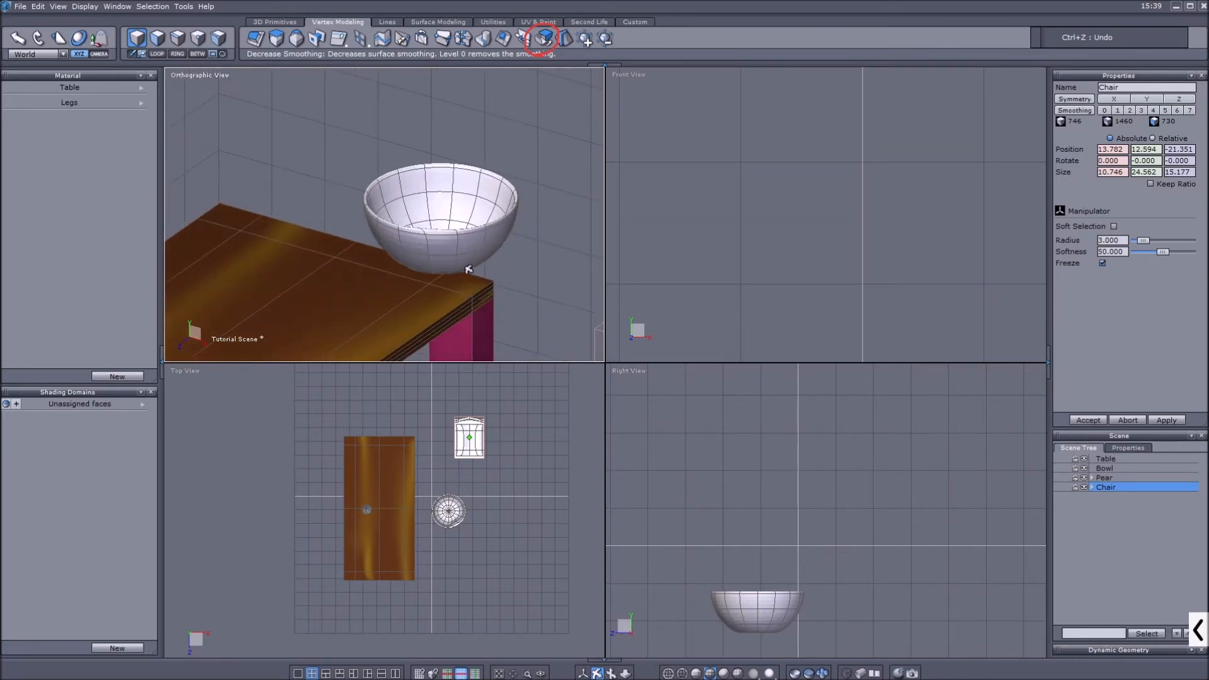
pyautogui.scroll(4, 459, 212)
pyautogui.click(580, 673)
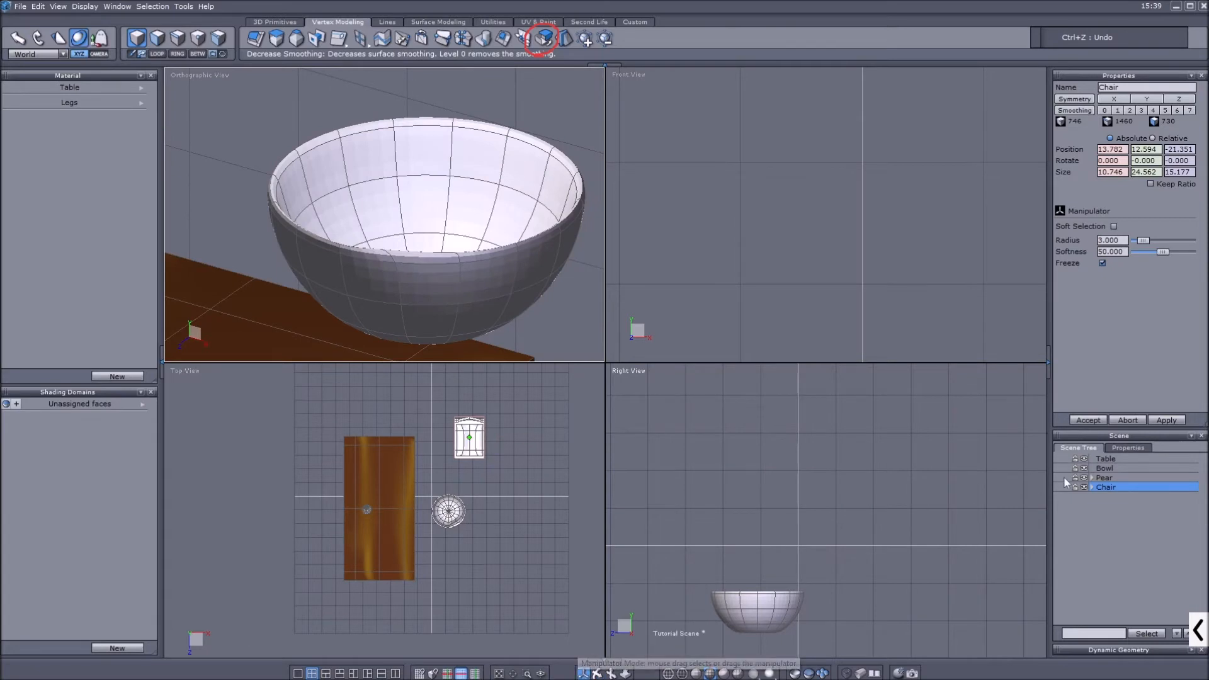
pyautogui.press('F2')
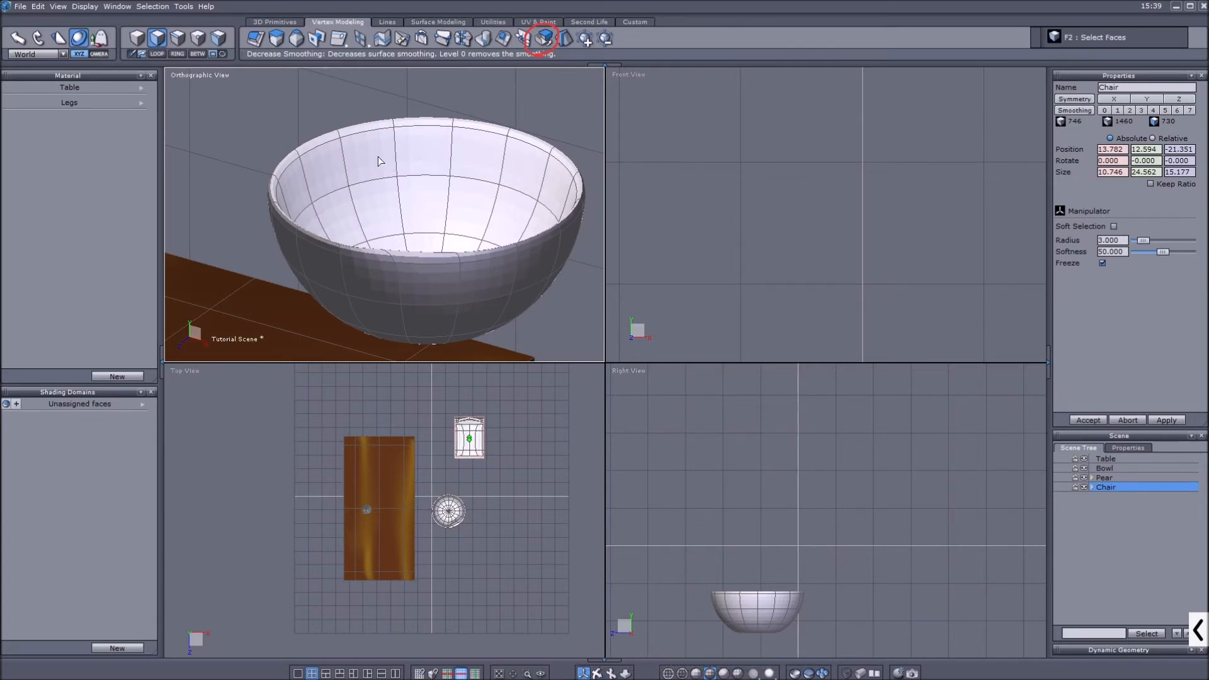
pyautogui.press('F1')
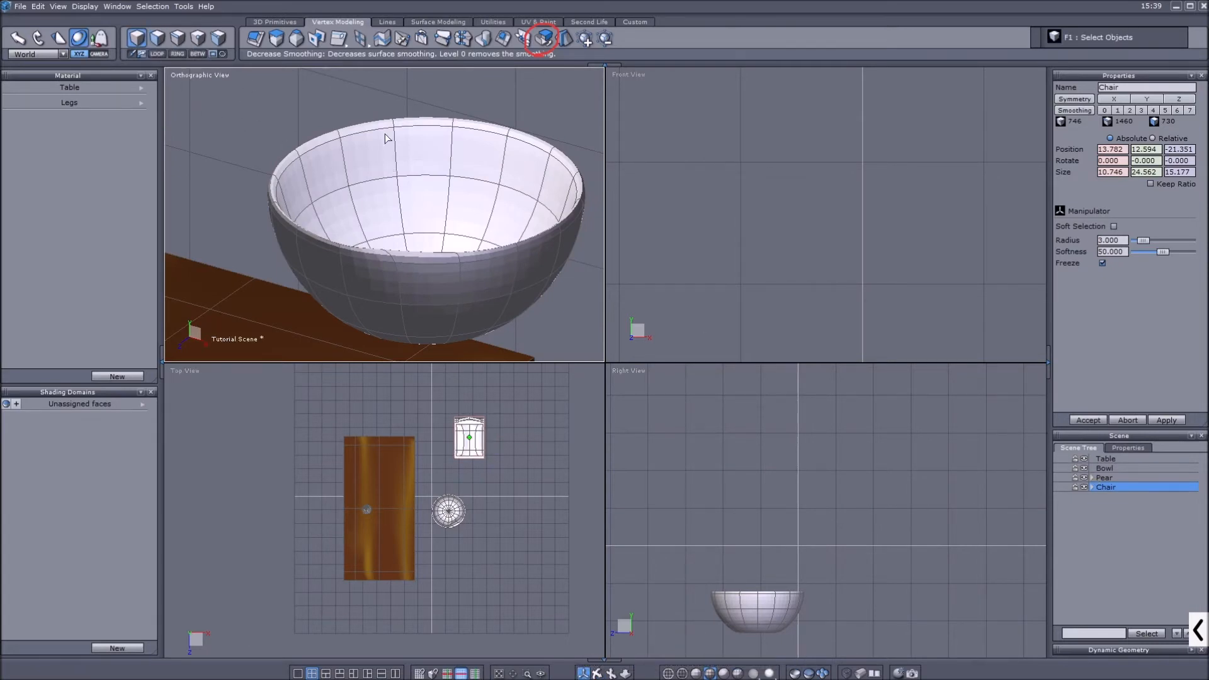
pyautogui.click(1103, 469)
pyautogui.click(157, 38)
pyautogui.click(372, 157)
pyautogui.keyDown('shift'); pyautogui.click(428, 158); pyautogui.keyUp('shift')
pyautogui.press('l')
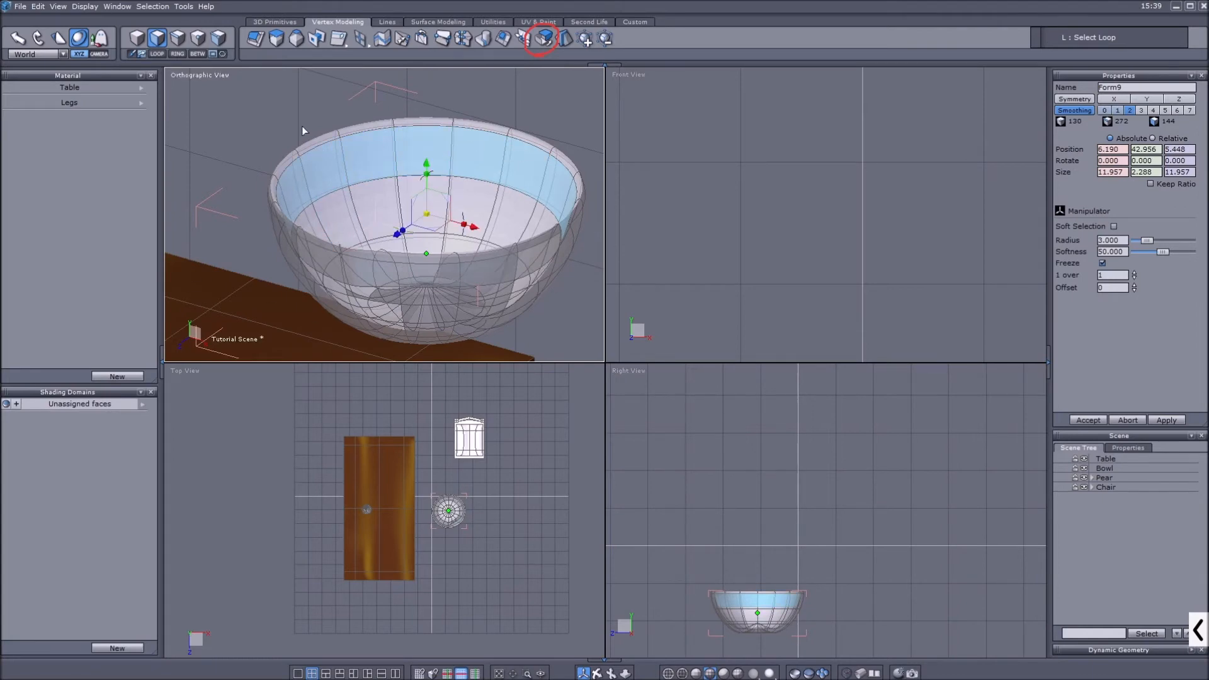
# Extract the bowl's selected loop of inner faces as a separate ring and raise it above the bowl to Y 49.184
pyautogui.click(597, 673)
pyautogui.scroll(-5, 405, 243)
pyautogui.moveTo(405, 243); pyautogui.dragTo(540, 143)
pyautogui.scroll(3, 288, 194)
pyautogui.scroll(3, 315, 158)
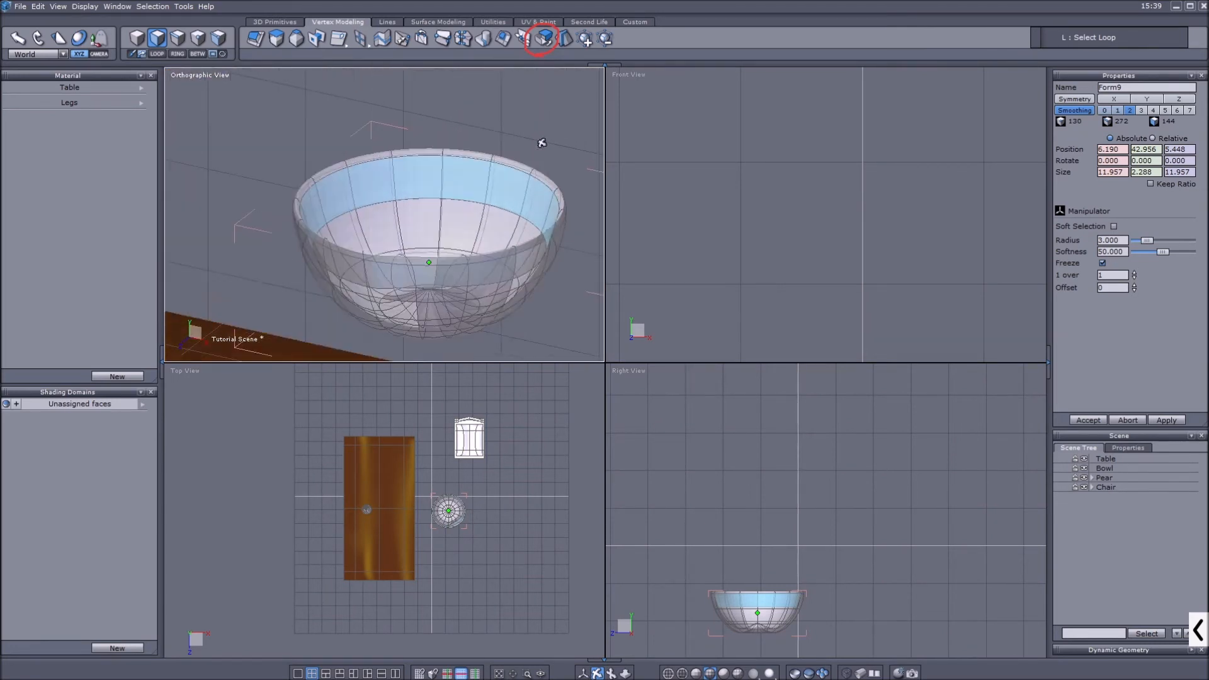
pyautogui.click(583, 673)
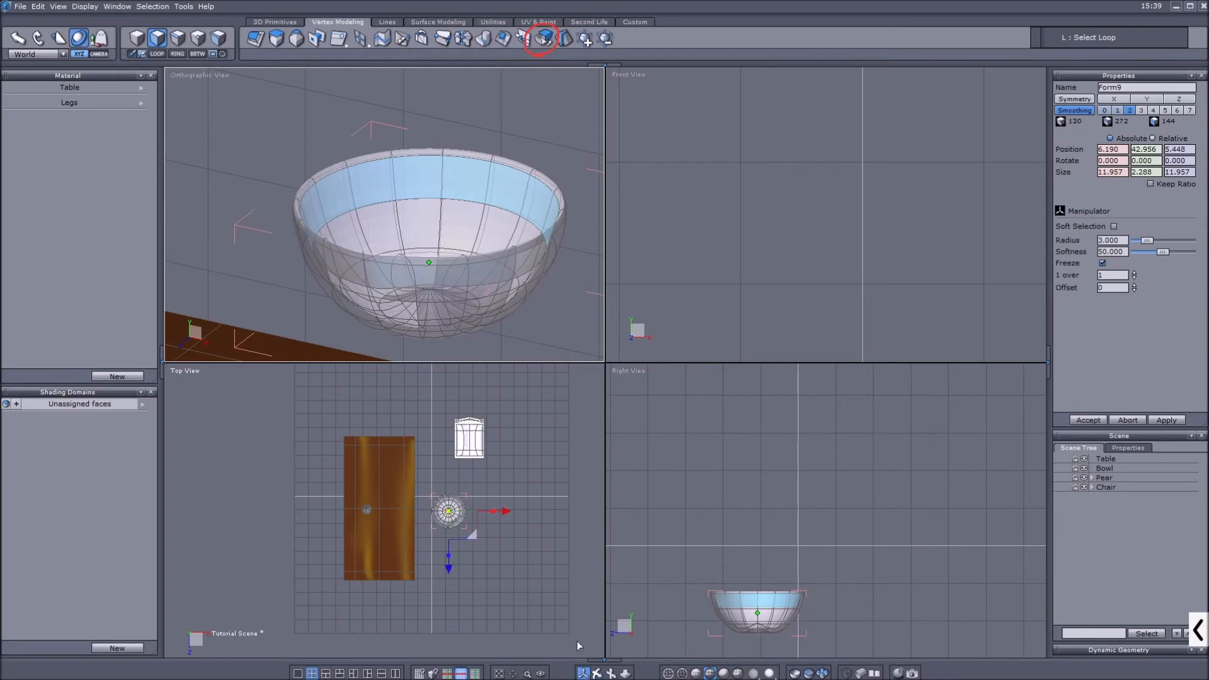
pyautogui.click(545, 39)
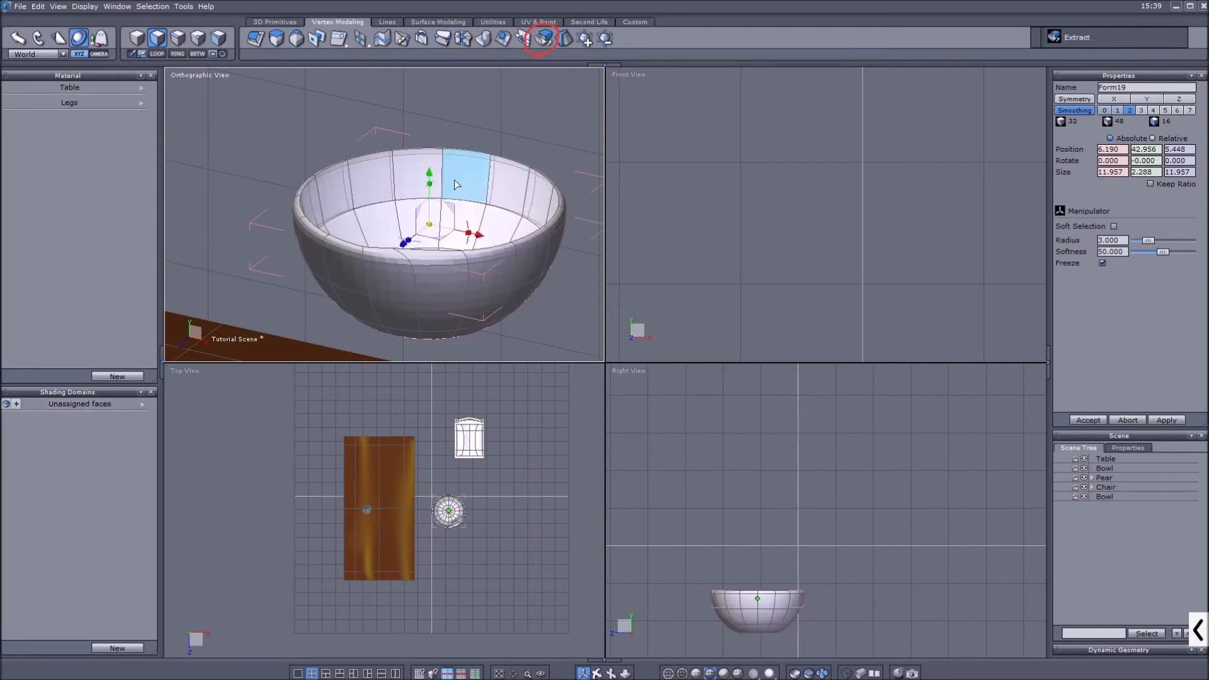
pyautogui.moveTo(431, 178); pyautogui.dragTo(439, 49)
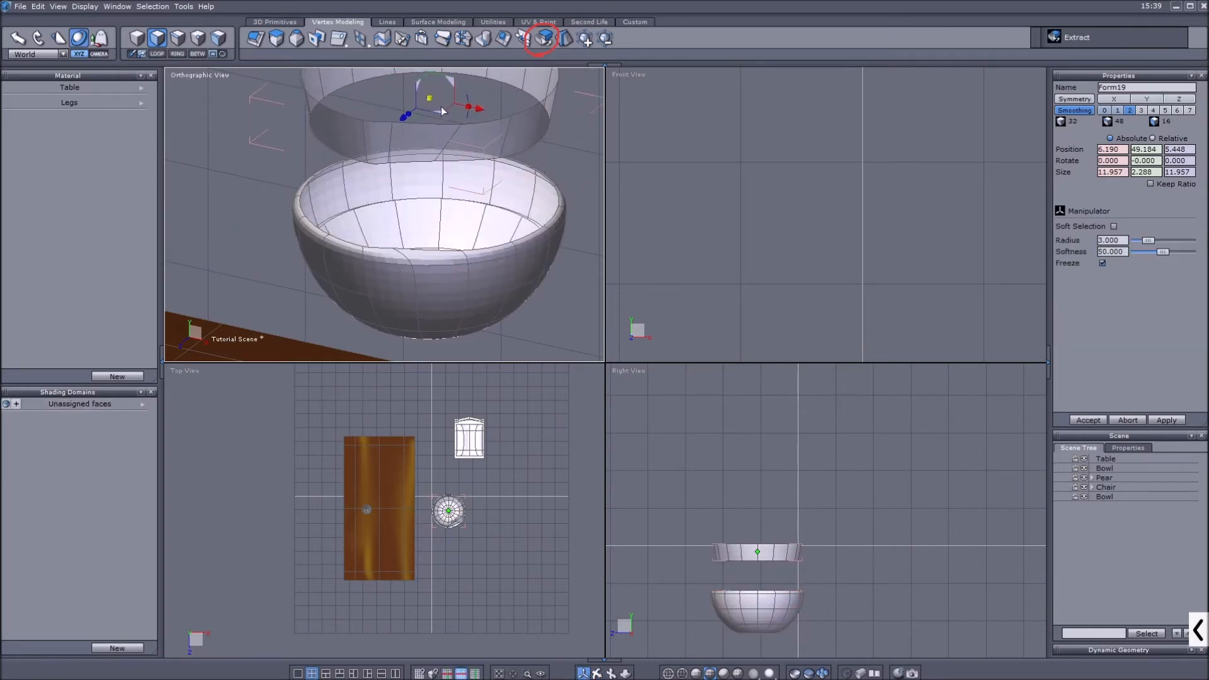
# Move the extracted ring away from the bowl to position 14.034, 45.114, -6.743
pyautogui.scroll(-2, 440, 117)
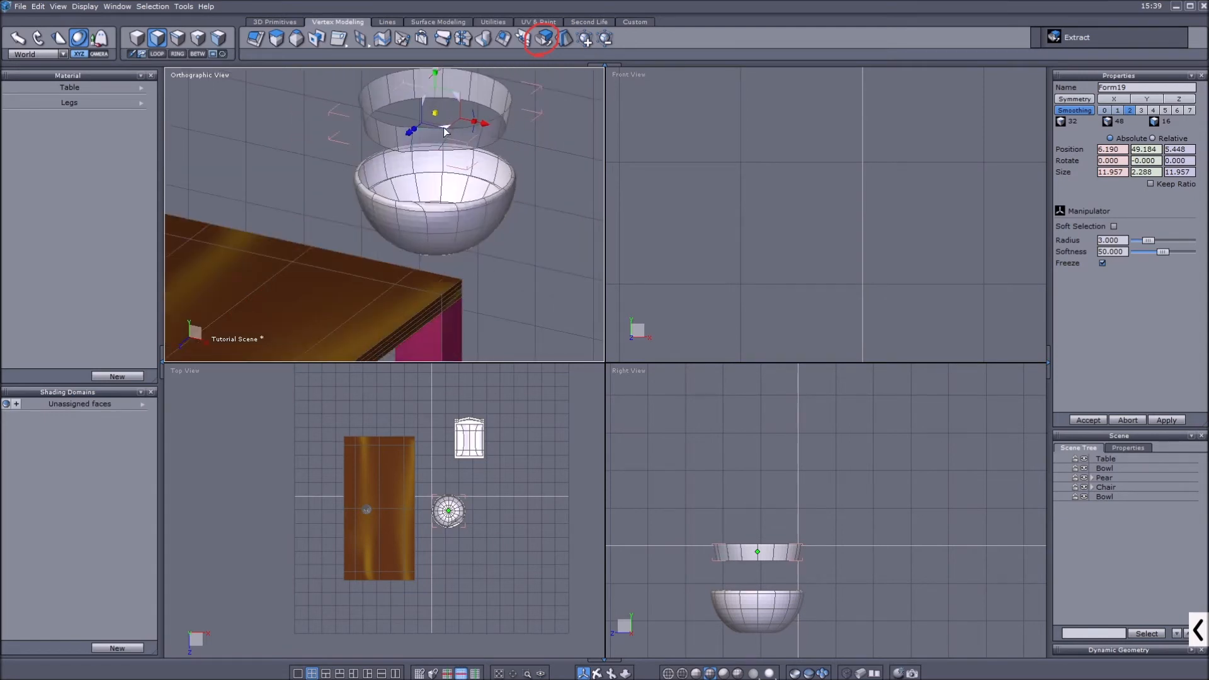
pyautogui.moveTo(454, 97); pyautogui.dragTo(626, 188)
pyautogui.scroll(-2, 425, 232)
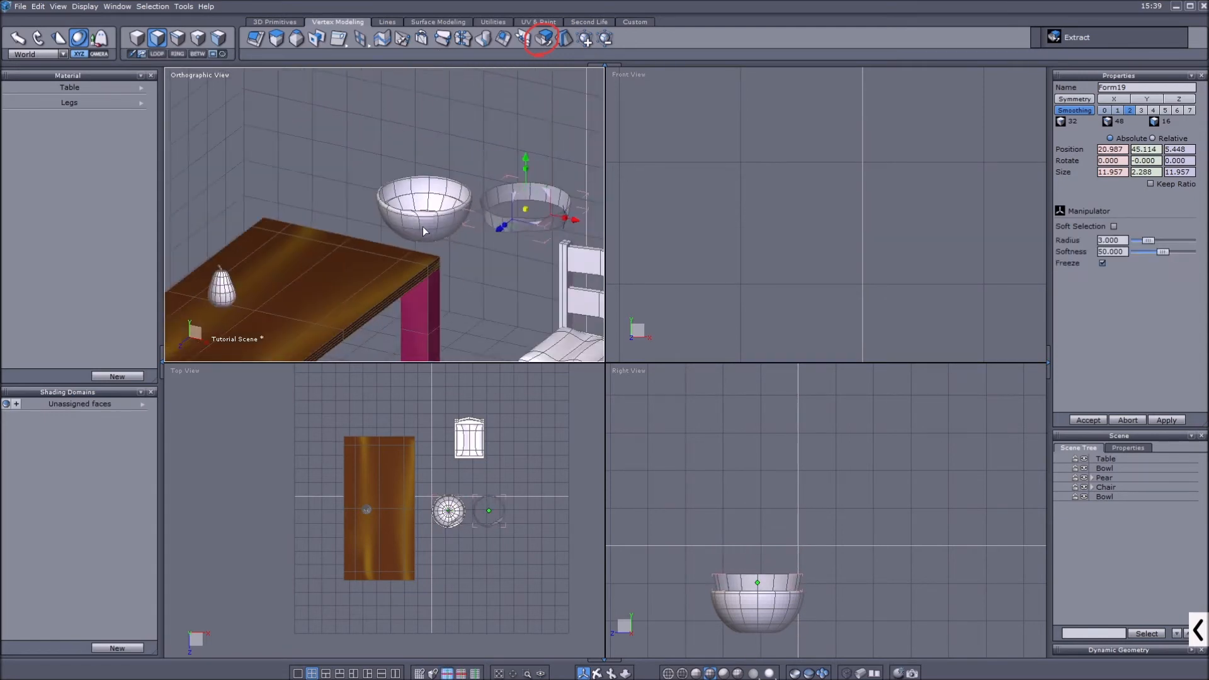
pyautogui.scroll(2, 504, 223)
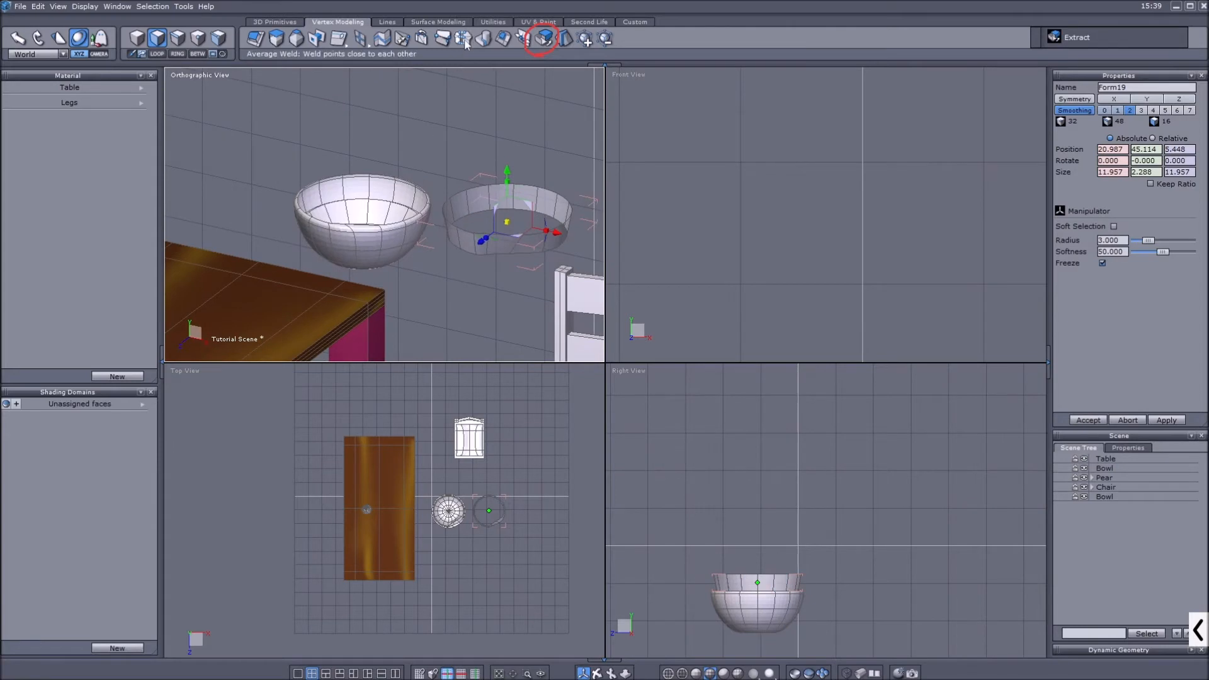
pyautogui.moveTo(518, 236); pyautogui.dragTo(512, 171)
# Select the Bowl and three connected edges on its inner wall, one upright and two along the lower row
pyautogui.scroll(2, 418, 188)
pyautogui.moveTo(418, 187); pyautogui.dragTo(368, 210, button='middle')
pyautogui.moveTo(316, 247); pyautogui.dragTo(313, 250, button='middle')
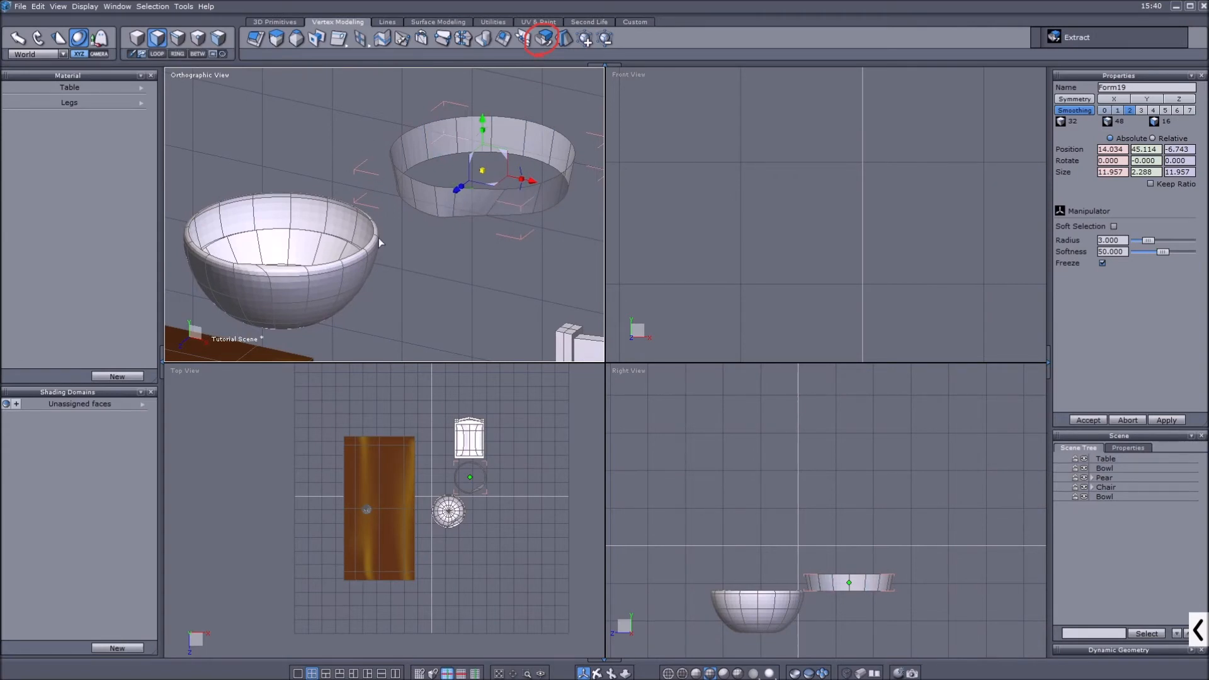
pyautogui.click(1105, 469)
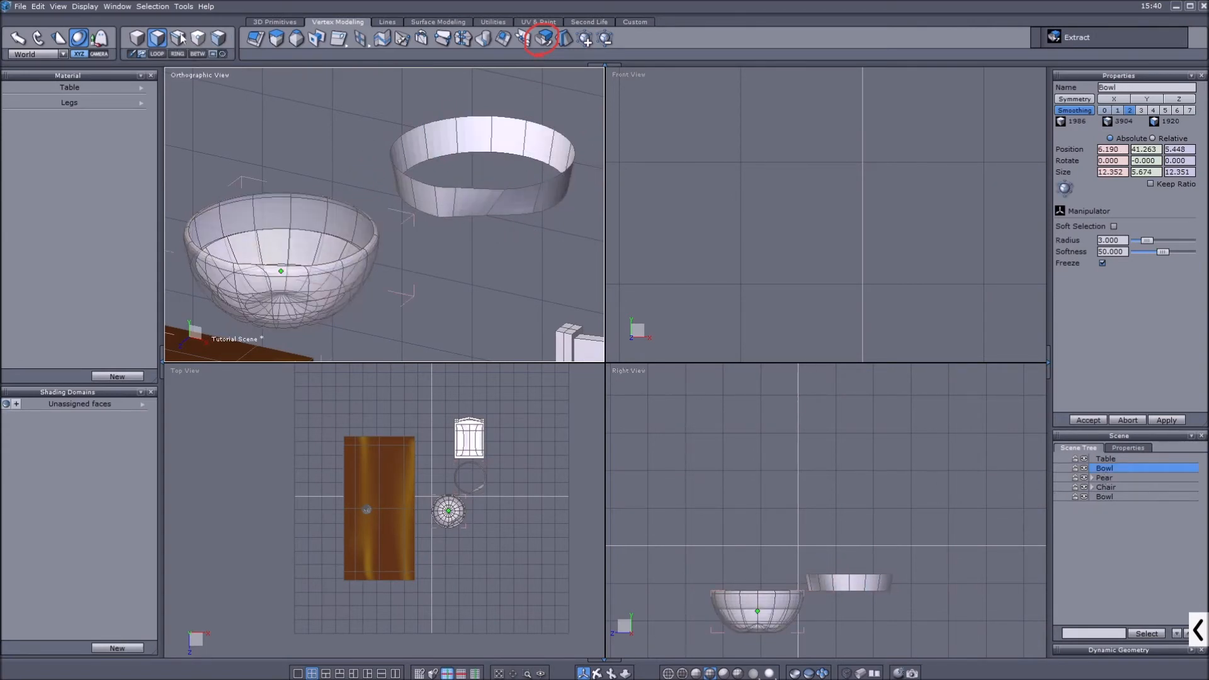
pyautogui.press('F3')
pyautogui.scroll(3, 245, 201)
pyautogui.click(259, 249)
pyautogui.scroll(3, 277, 302)
pyautogui.keyDown('shift'); pyautogui.click(291, 312); pyautogui.keyUp('shift')
pyautogui.keyDown('shift'); pyautogui.click(390, 312); pyautogui.keyUp('shift')
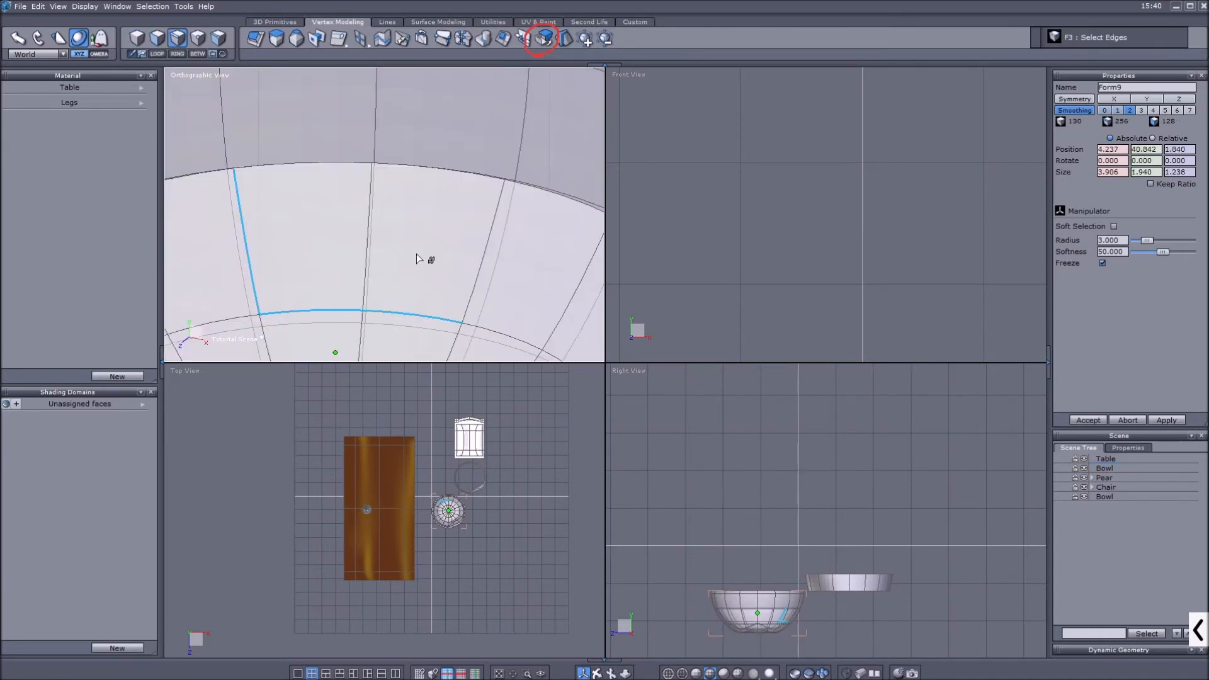
# Try to extract the three selected edges from the bowl and move them away
pyautogui.scroll(-3, 416, 258)
pyautogui.click(543, 38)
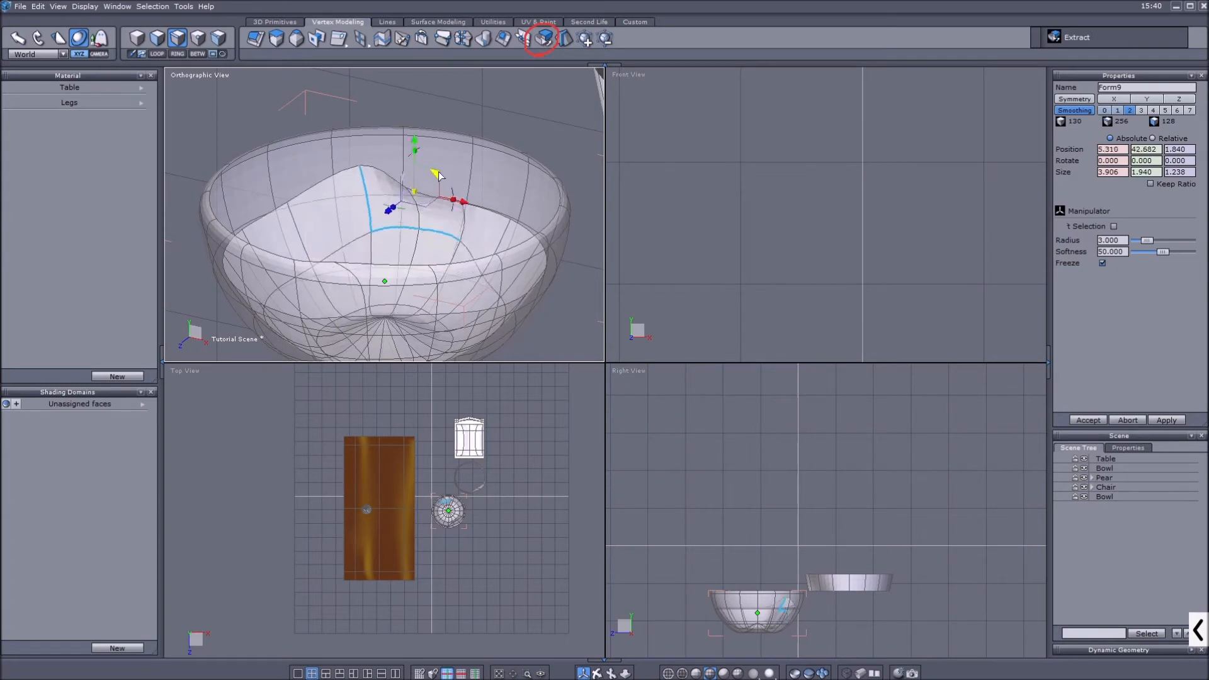
pyautogui.hotkey('ctrl', 'z')
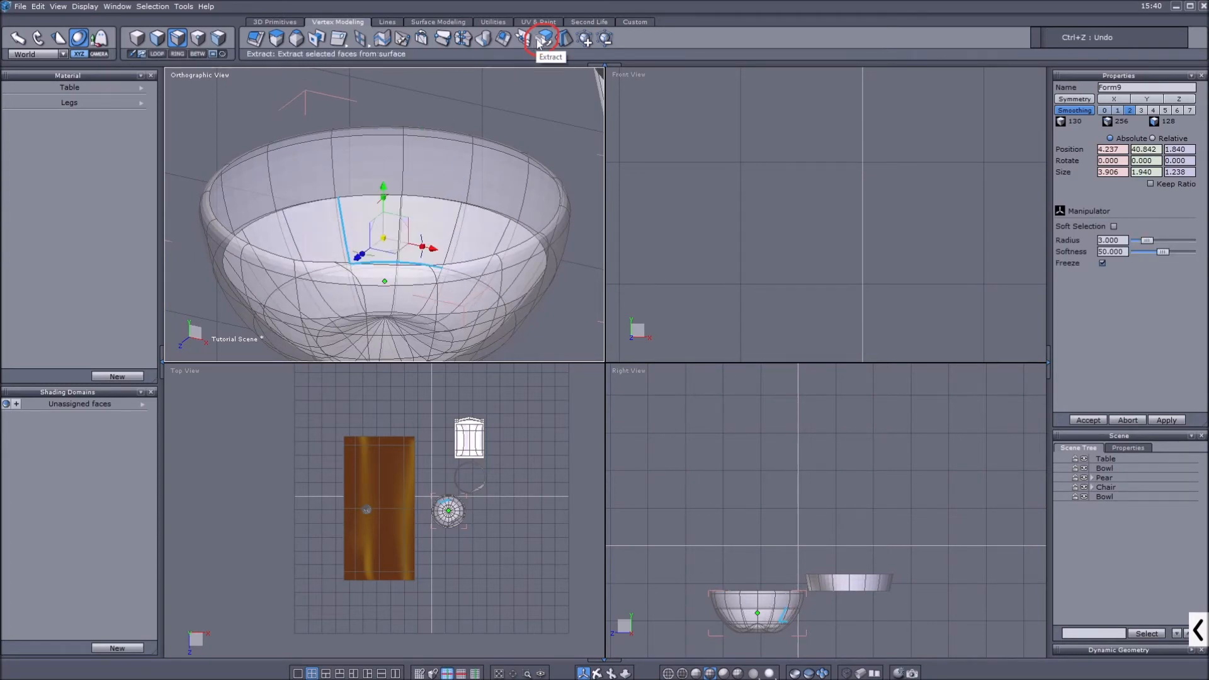
# Display the Extract tool's description and circle that text in red
pyautogui.click(542, 39)
pyautogui.click(1199, 633)
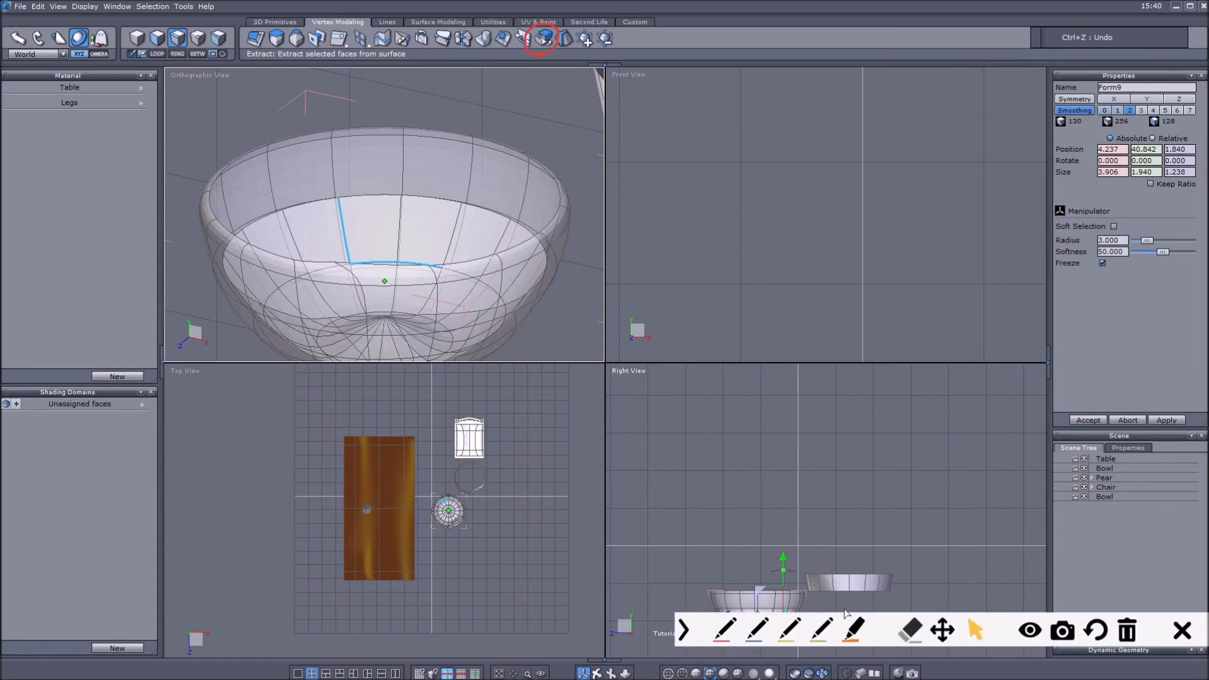
pyautogui.click(727, 632)
pyautogui.moveTo(256, 68)
pyautogui.mouseDown()
pyautogui.moveTo(397, 71)
pyautogui.moveTo(415, 55)
pyautogui.moveTo(250, 47)
pyautogui.mouseUp()
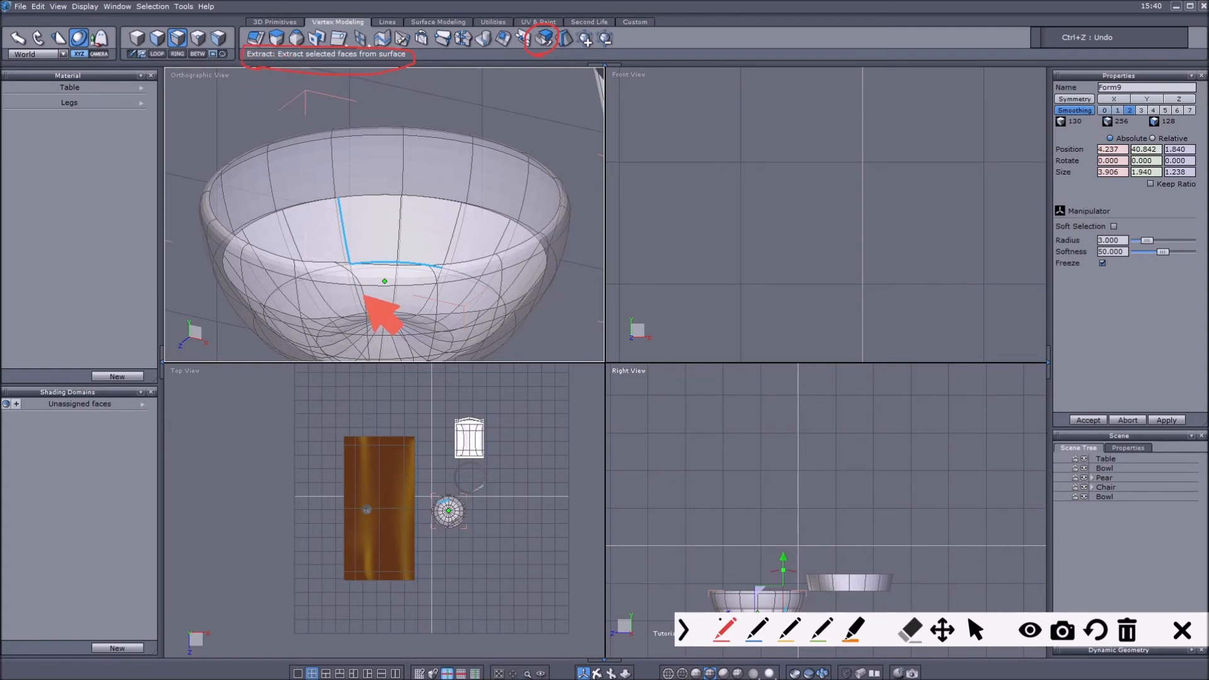
pyautogui.click(973, 632)
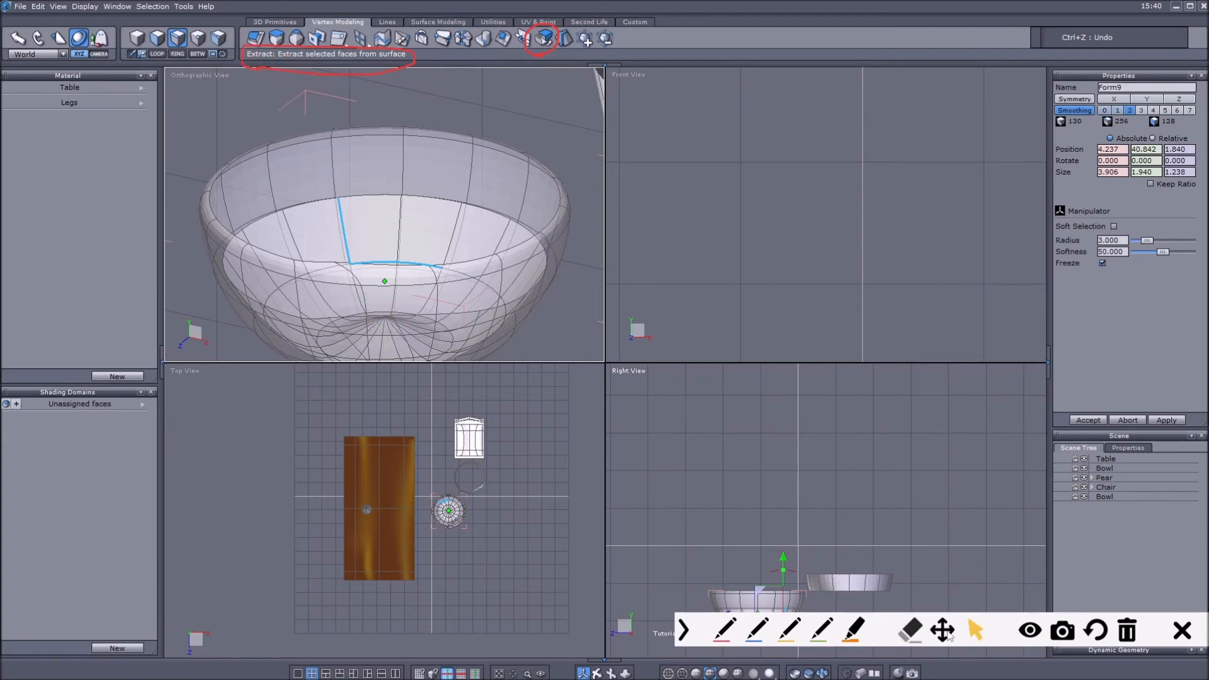
pyautogui.click(684, 630)
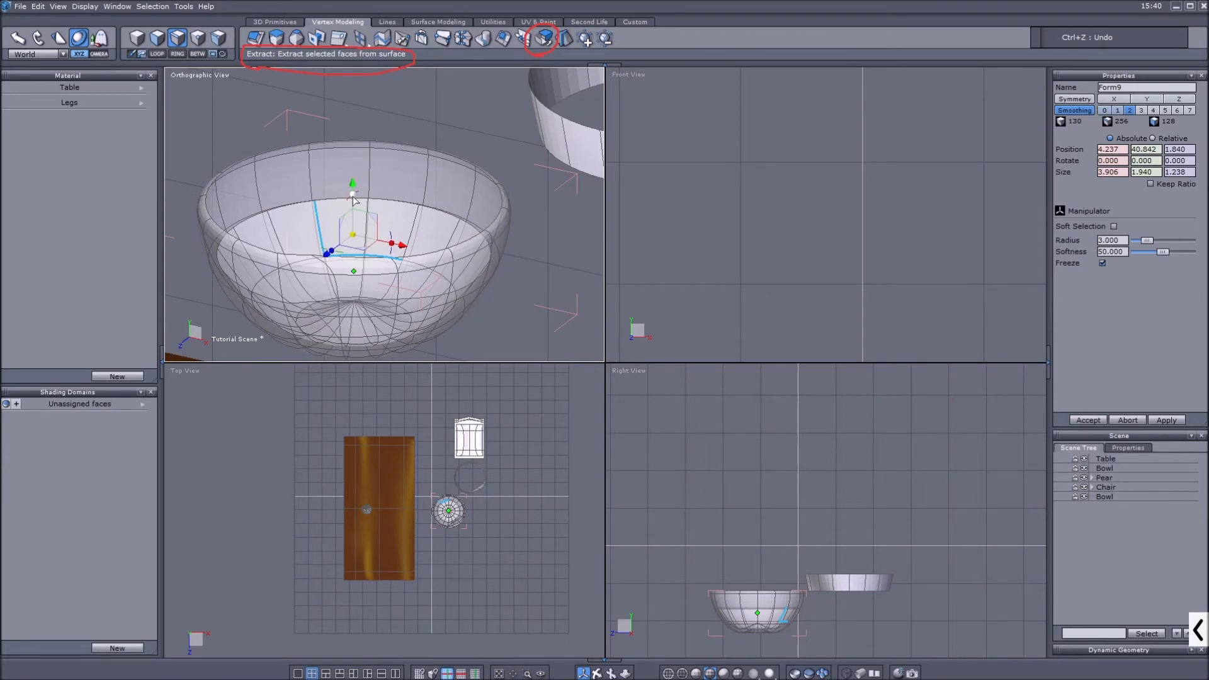
# Select the point midway along the two lower edges on the bowl's inner wall and dissociate it
pyautogui.scroll(5, 374, 265)
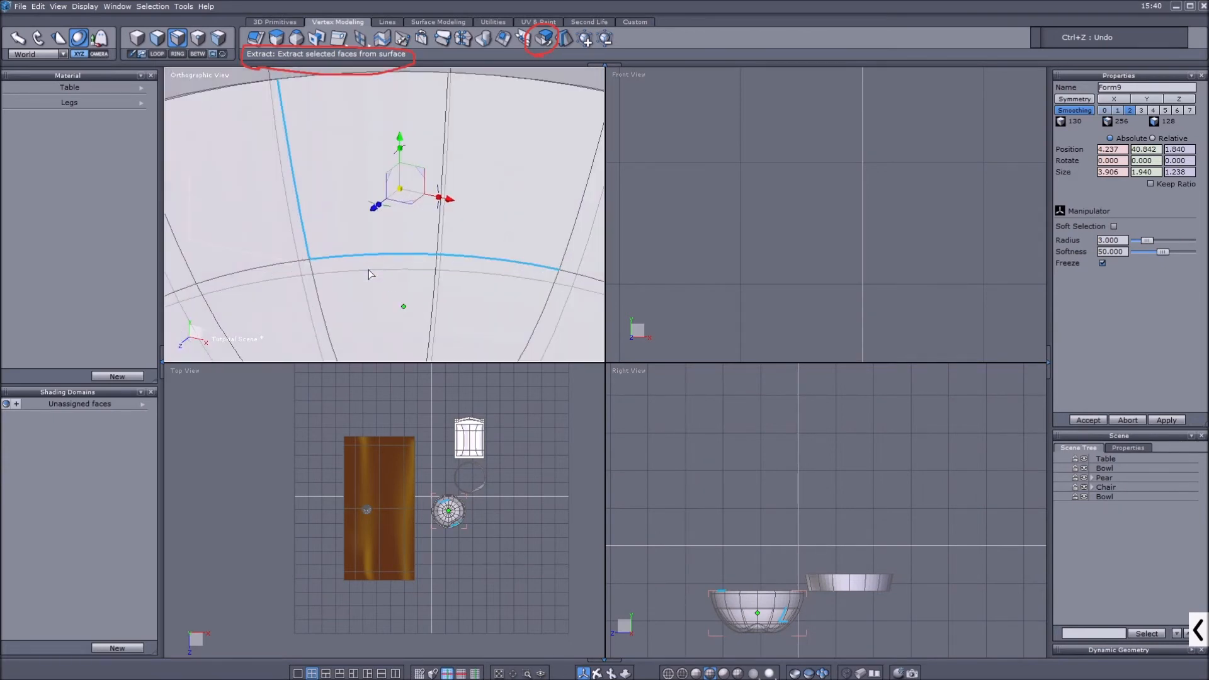
pyautogui.press('F4')
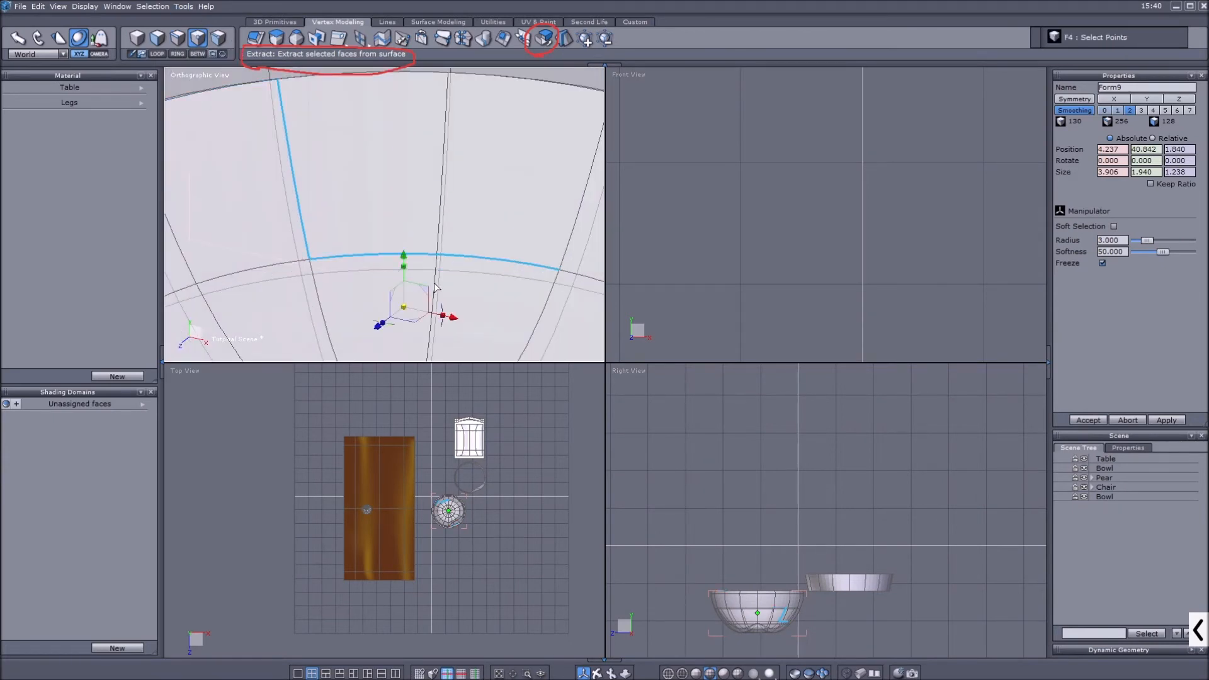
pyautogui.click(437, 255)
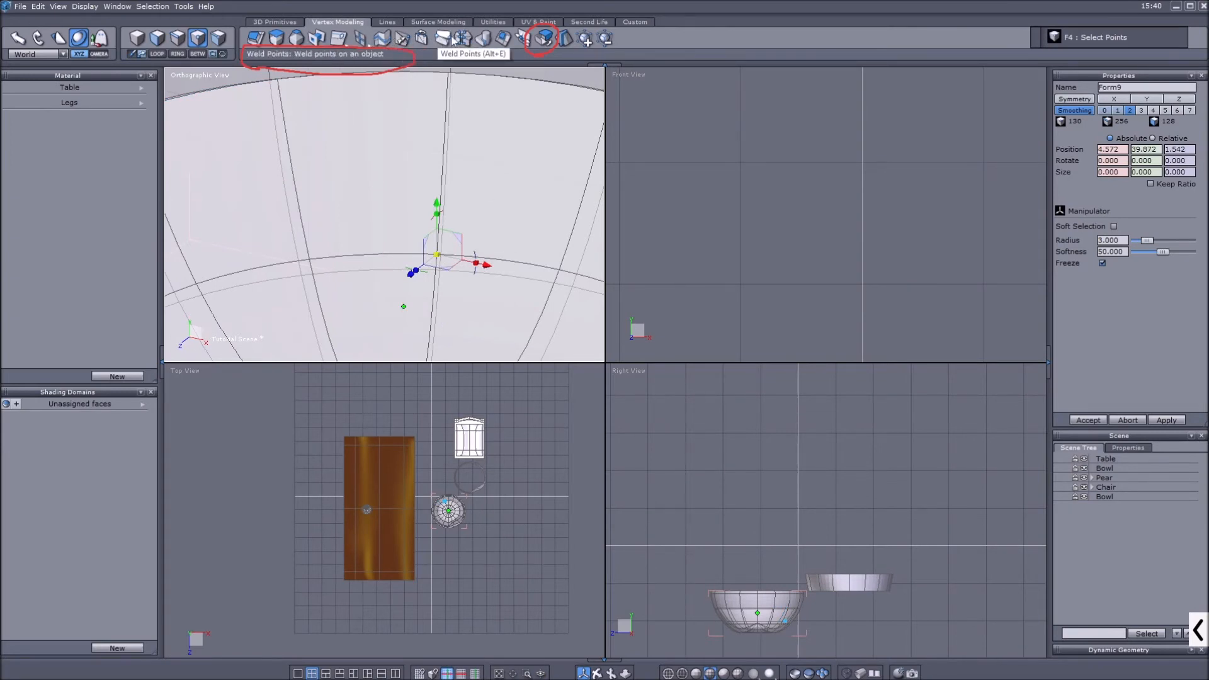
pyautogui.click(542, 37)
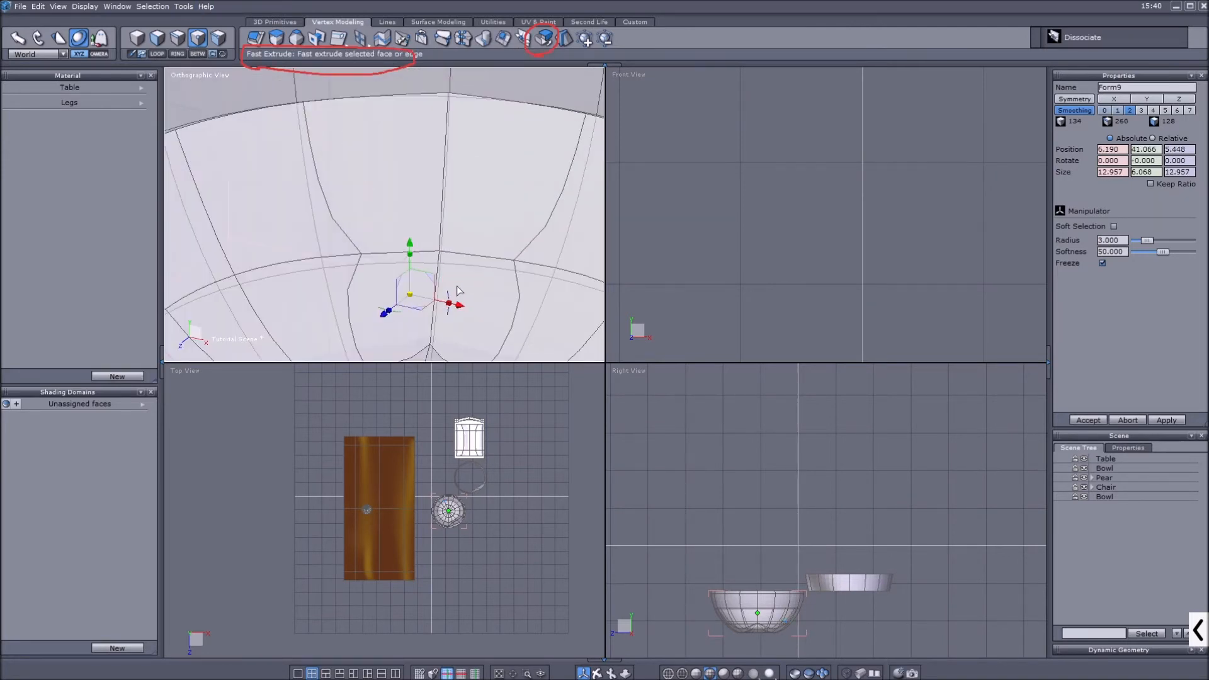
# Pull two of the dissociated points apart, one to about 6.177, 41.199, 1.542 and the other to 3.155, 40.345, 1.542
pyautogui.click(440, 253)
pyautogui.moveTo(461, 231); pyautogui.dragTo(558, 169)
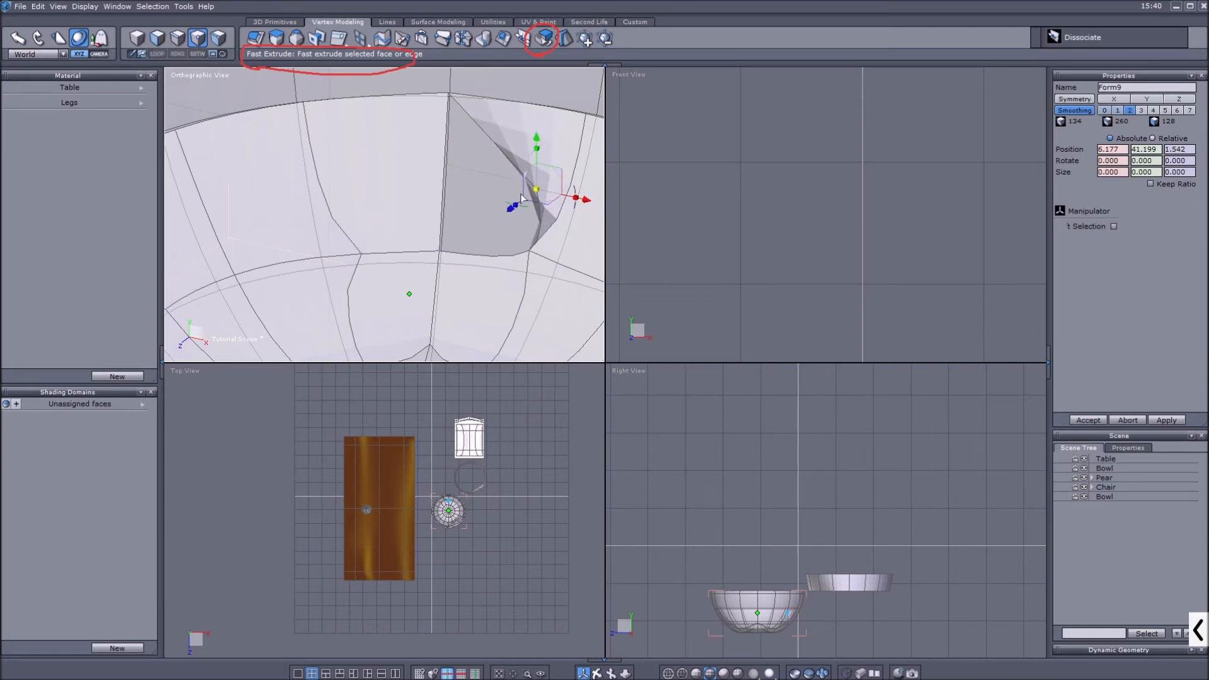
pyautogui.click(438, 253)
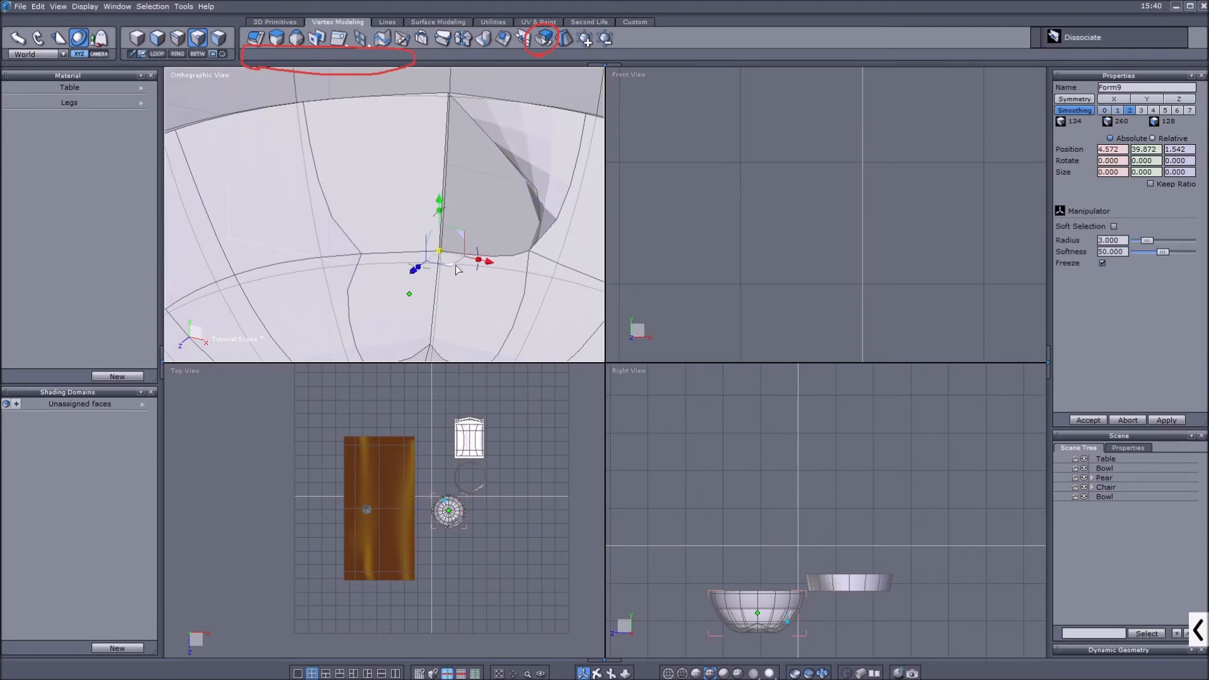
pyautogui.moveTo(463, 241); pyautogui.dragTo(383, 196)
pyautogui.scroll(-5, 492, 192)
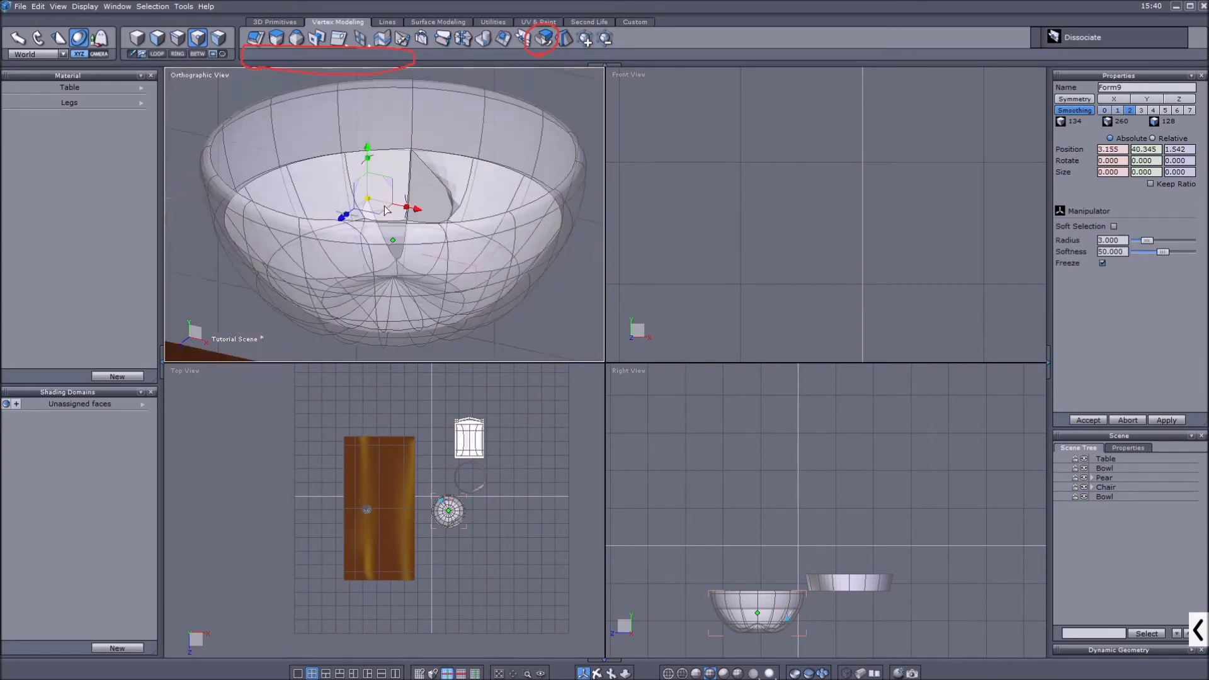
pyautogui.scroll(-2, 492, 192)
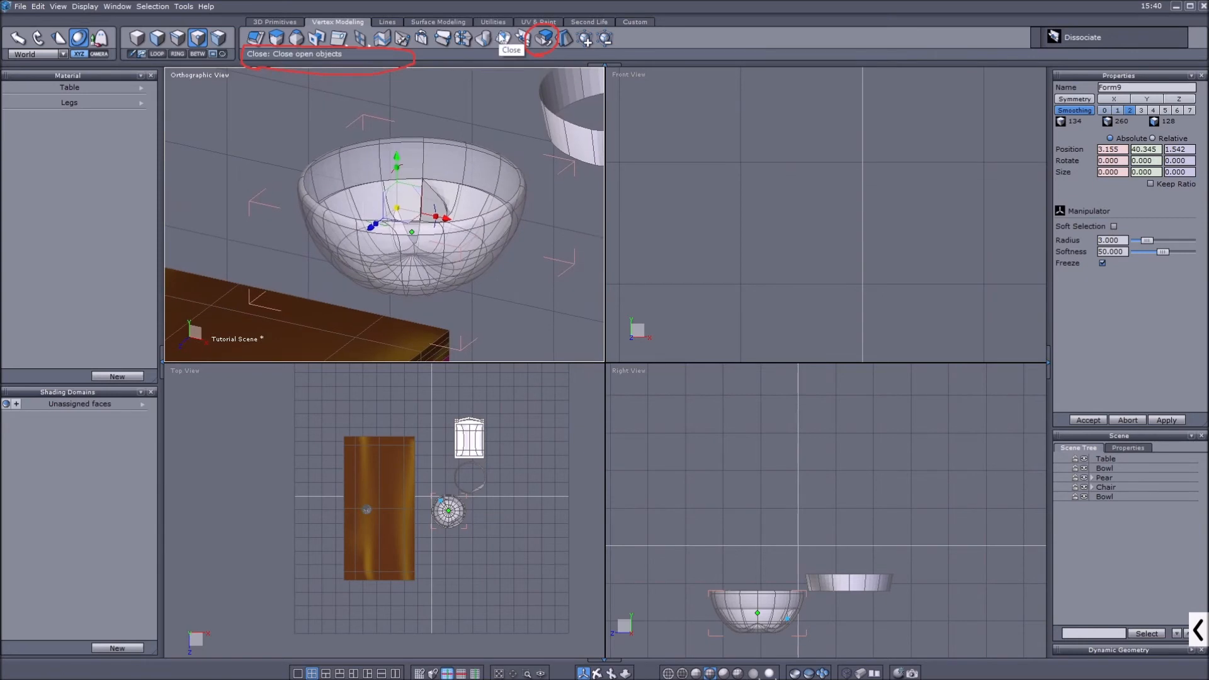
pyautogui.scroll(-4, 535, 243)
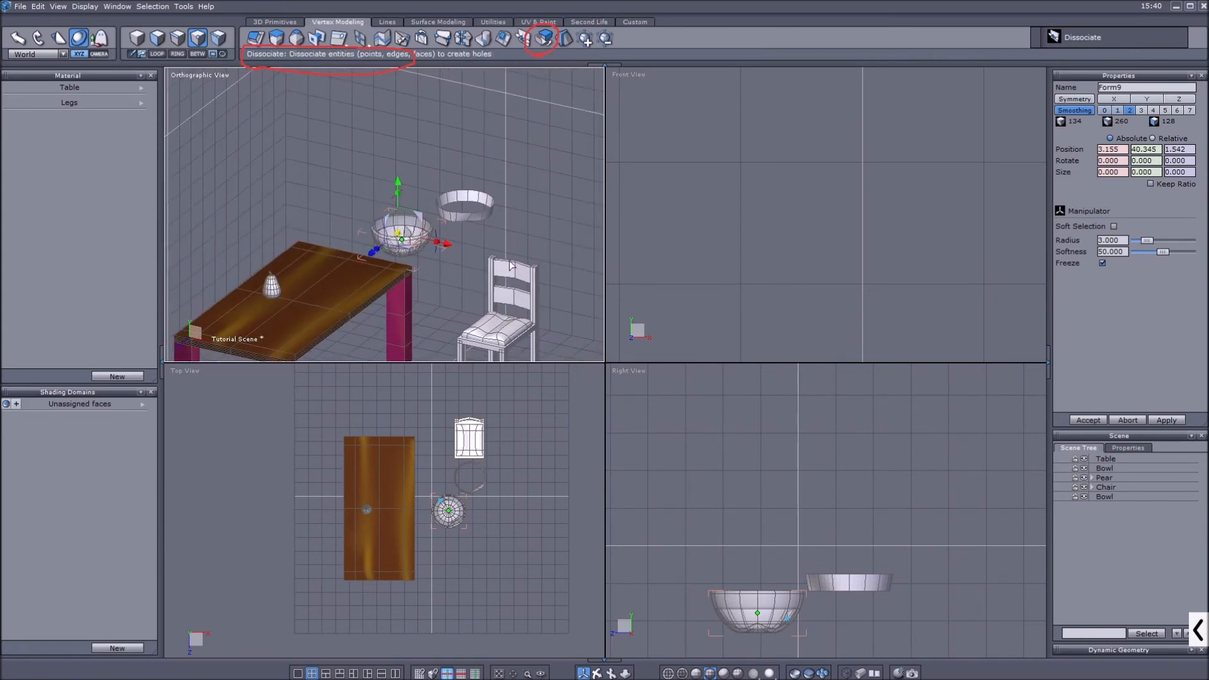
pyautogui.scroll(3, 443, 207)
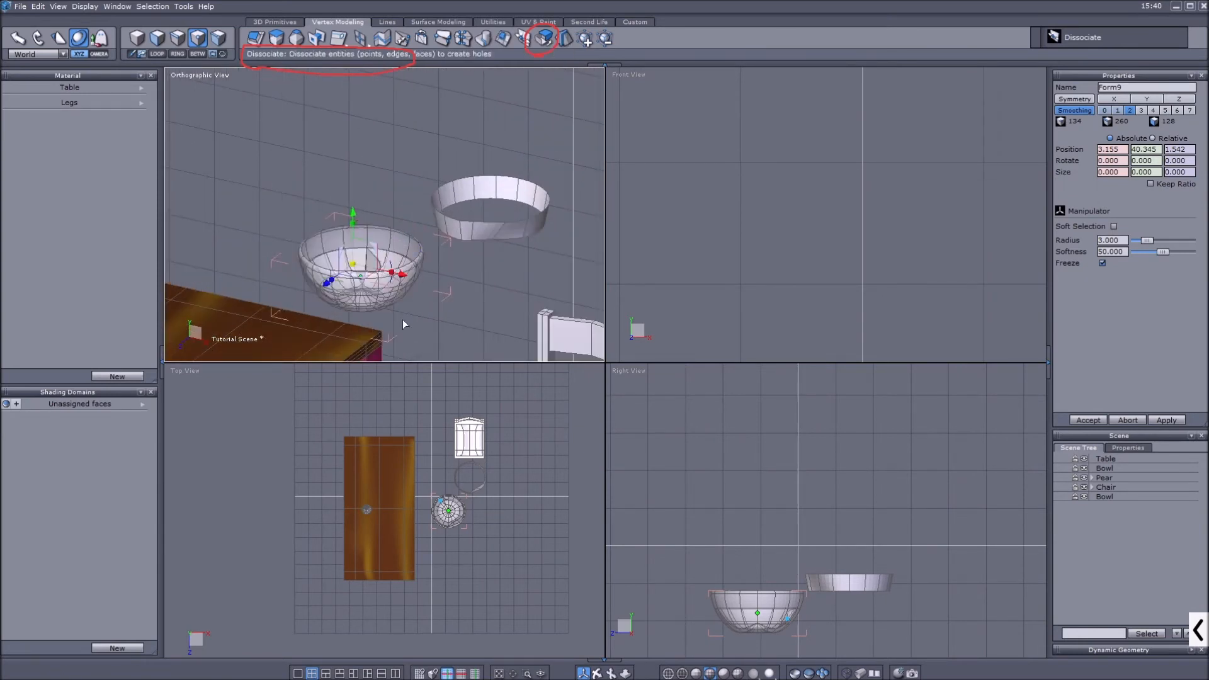
pyautogui.moveTo(448, 305); pyautogui.dragTo(537, 174, button='middle')
pyautogui.scroll(-5, 429, 218)
pyautogui.scroll(2, 343, 302)
pyautogui.scroll(-5, 342, 301)
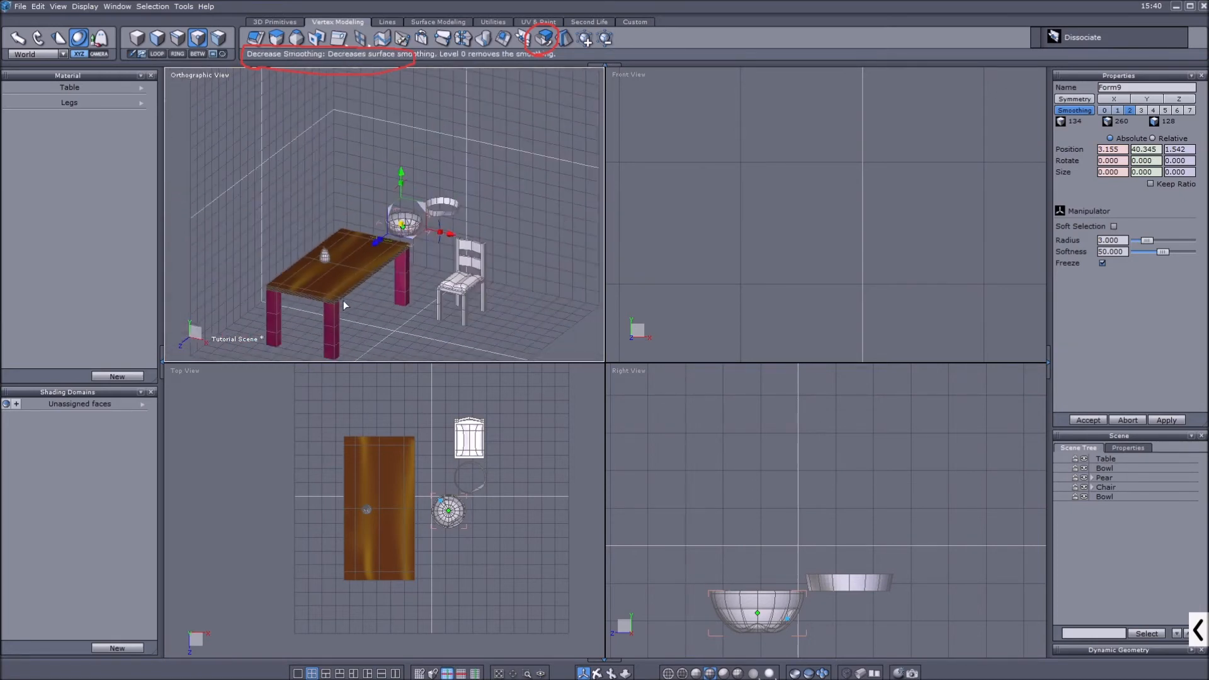
pyautogui.scroll(2, 476, 239)
pyautogui.moveTo(476, 238); pyautogui.dragTo(460, 265, button='middle')
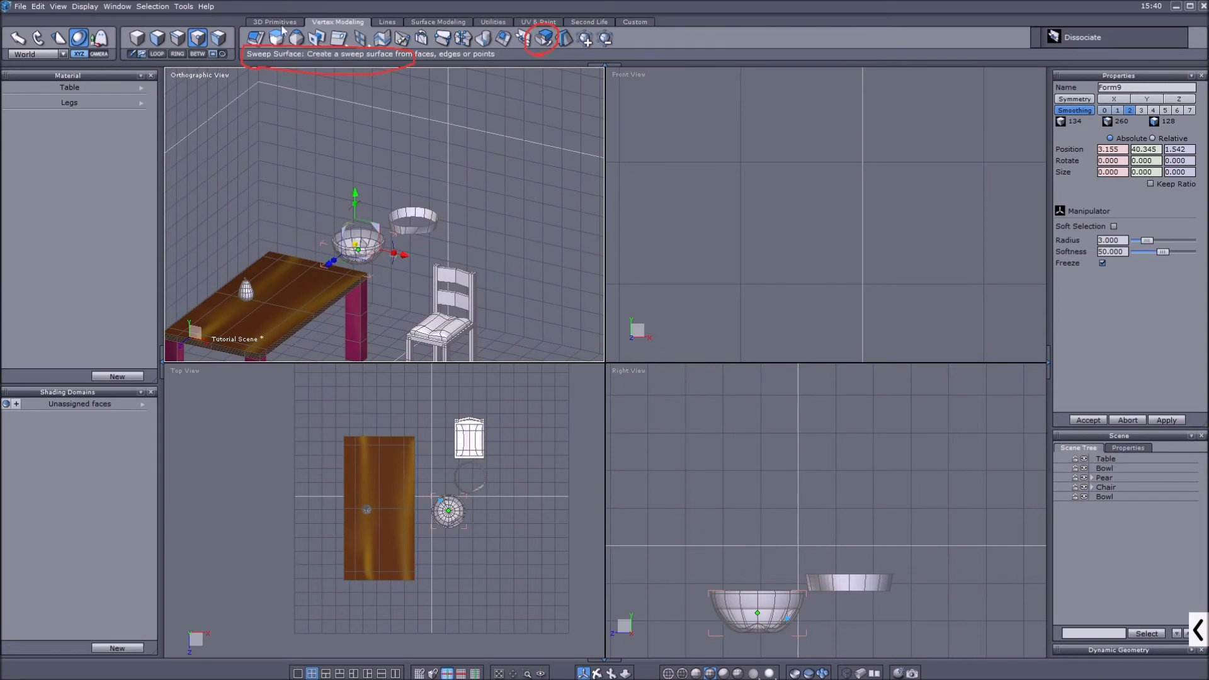
# Draw a tall, narrow grid about 4.559 wide and 46.293 high above the table in the Front view
pyautogui.click(275, 22)
pyautogui.click(316, 38)
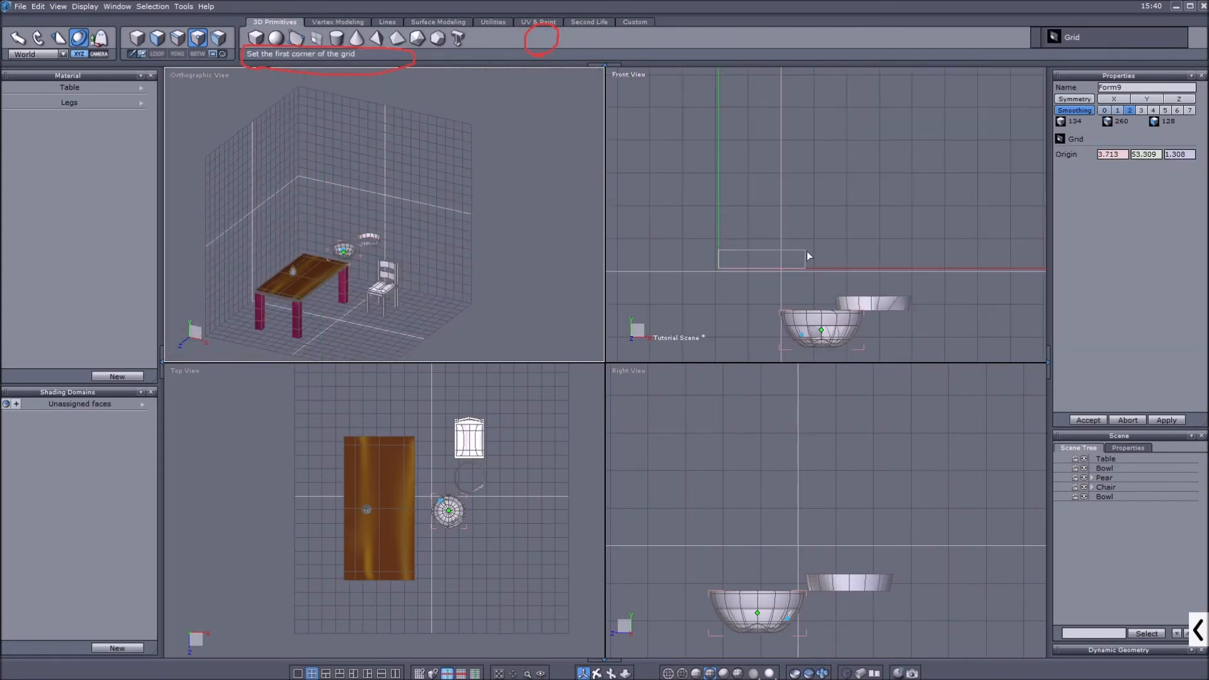
pyautogui.scroll(-3, 773, 259)
pyautogui.moveTo(803, 297); pyautogui.dragTo(825, 123)
pyautogui.scroll(2, 822, 127)
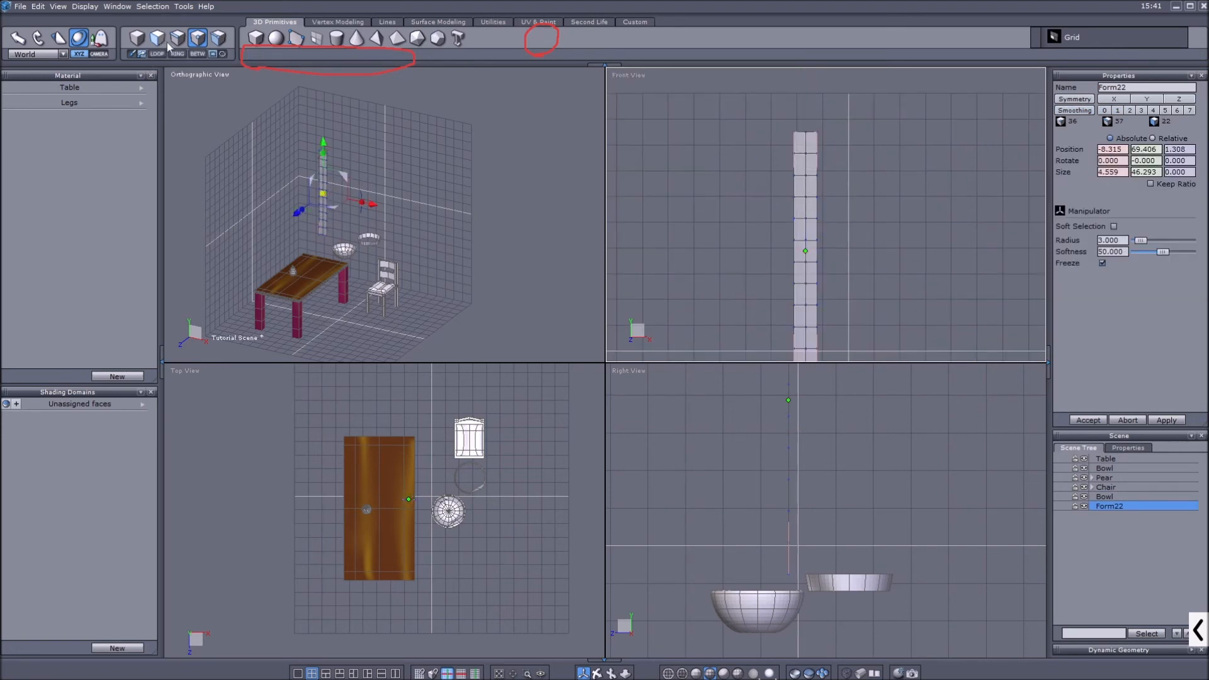
# Target weld both upper corner points of the grid to its top centre point to form a pointed tip
pyautogui.click(794, 134)
pyautogui.press('w')
pyautogui.click(806, 133)
pyautogui.click(817, 133)
pyautogui.press('w')
pyautogui.click(806, 133)
# Narrow the two rows of points below the tip, scaling the lower row to about 3.789 wide
pyautogui.moveTo(788, 150); pyautogui.dragTo(838, 153)
pyautogui.scroll(3, 805, 158)
pyautogui.moveTo(760, 178); pyautogui.dragTo(847, 195)
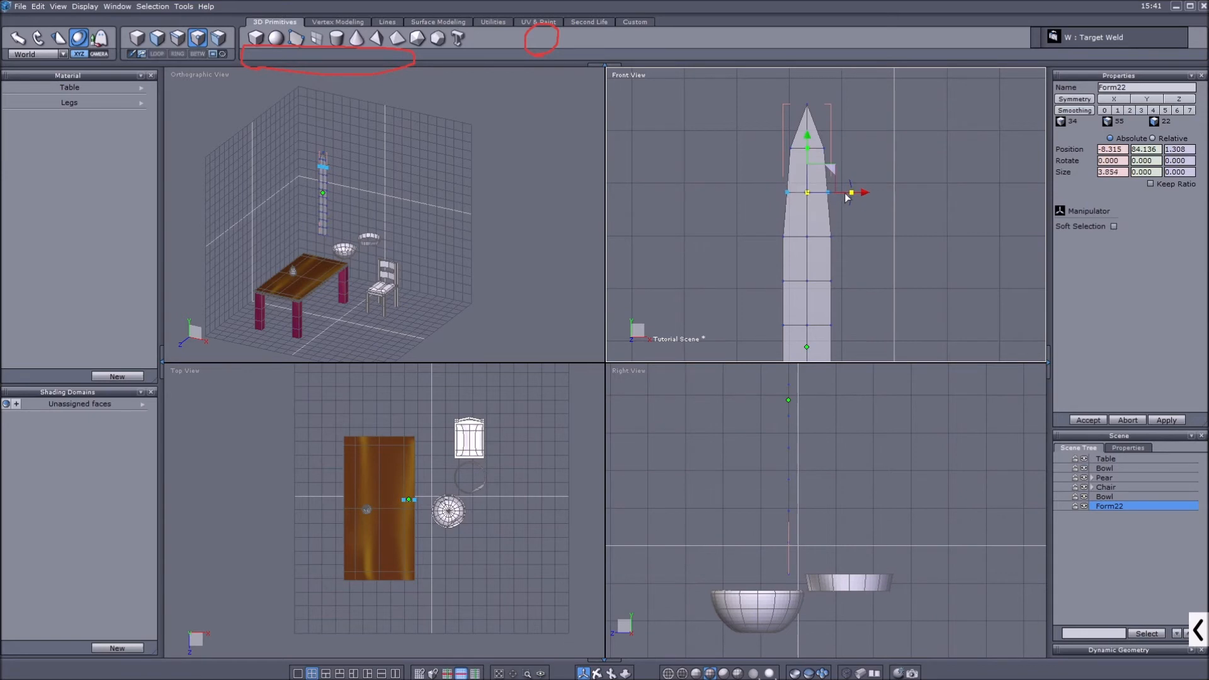
# Give the flat blade shape a thickness of 0.5
pyautogui.scroll(-3, 847, 195)
pyautogui.scroll(4, 327, 191)
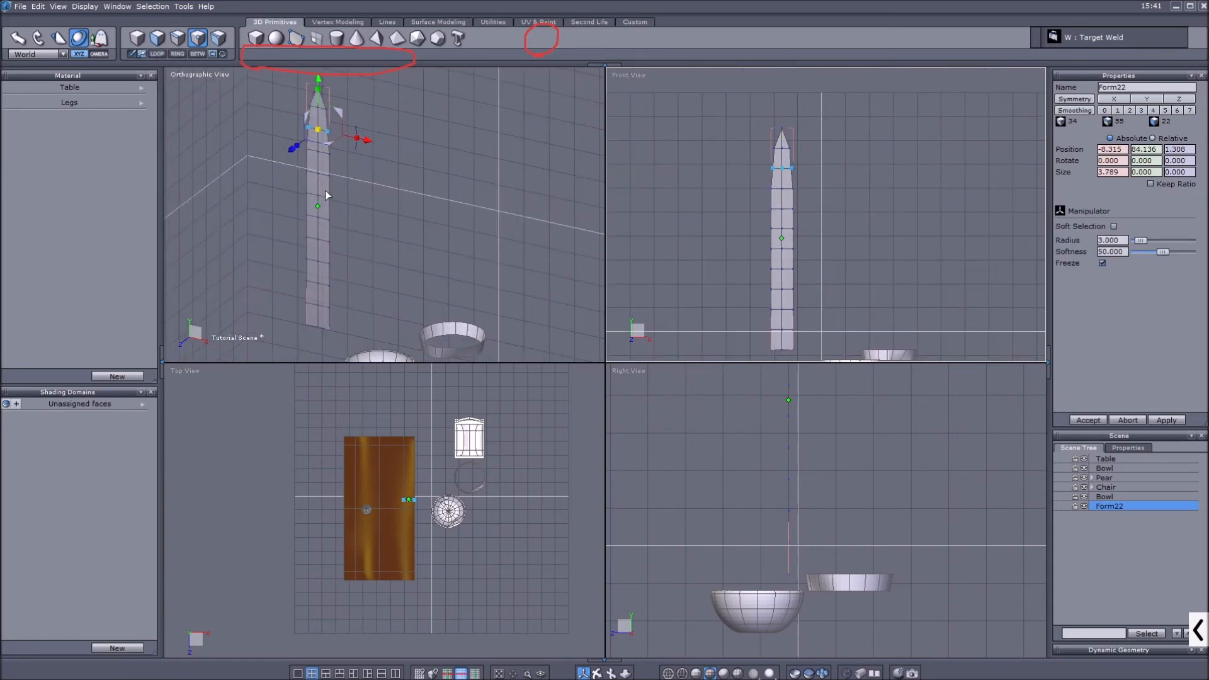
pyautogui.moveTo(405, 194); pyautogui.dragTo(448, 221, button='middle')
pyautogui.hotkey('alt', 't')
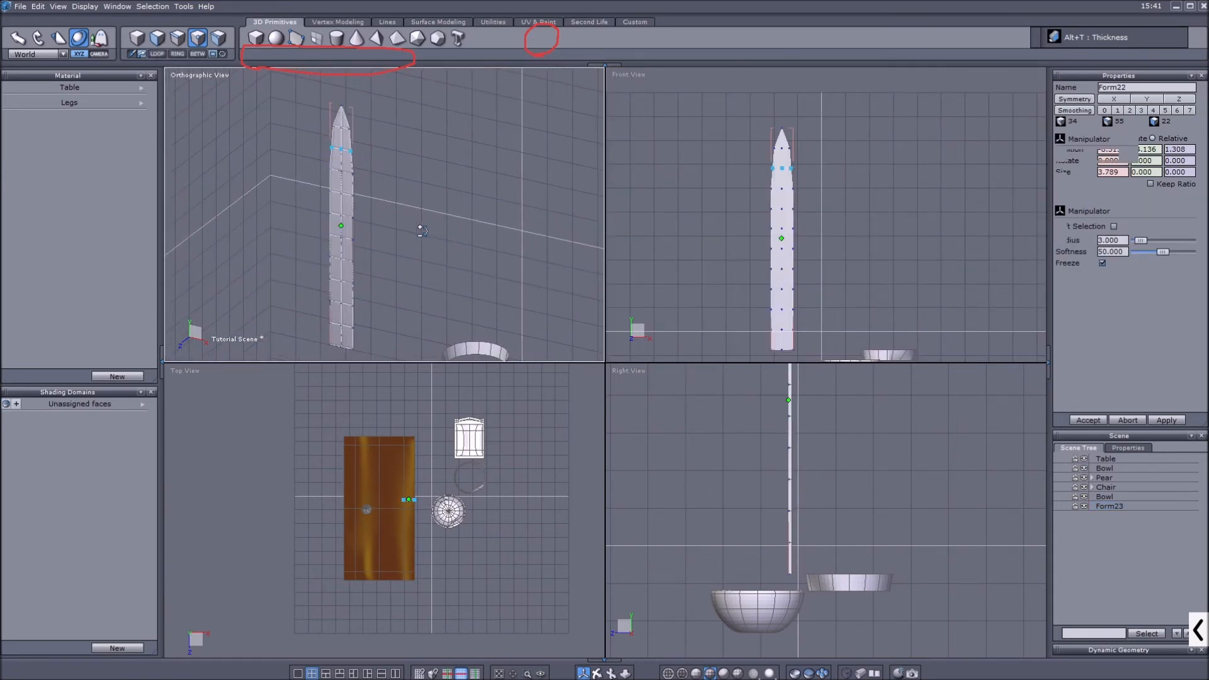
pyautogui.scroll(3, 369, 150)
pyautogui.scroll(-2, 369, 150)
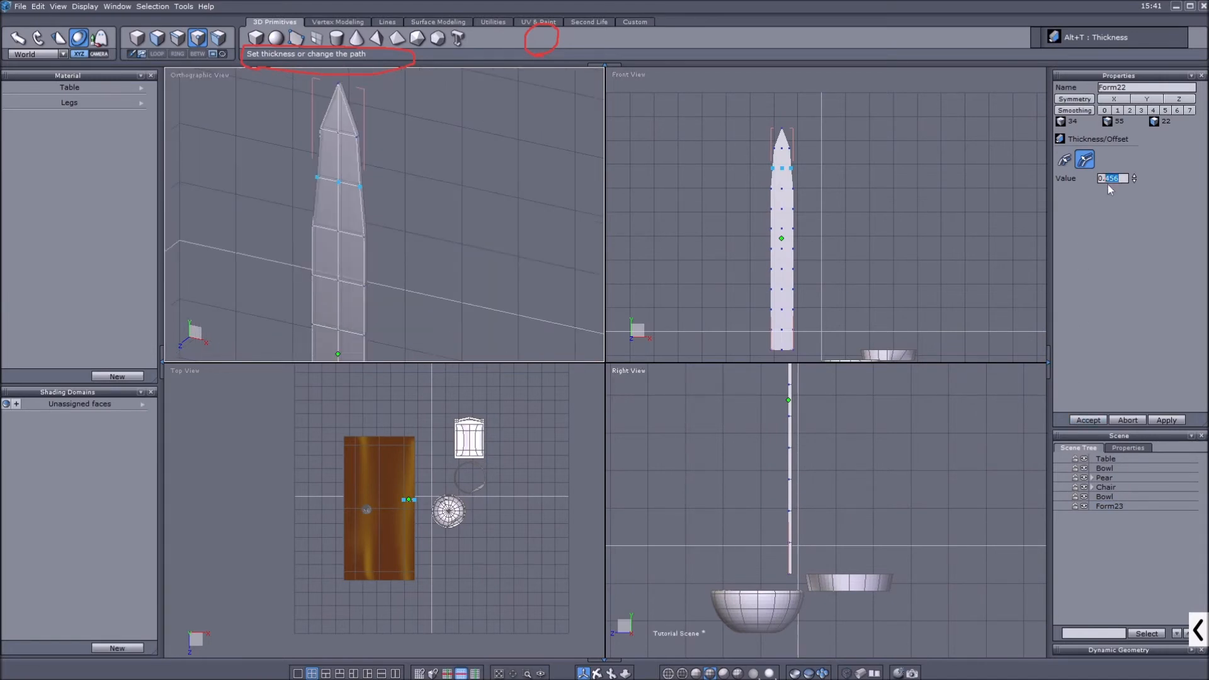
pyautogui.click(1088, 420)
# Select the ring of short edges around the blade's thin side and connect them with new edges
pyautogui.press('F3')
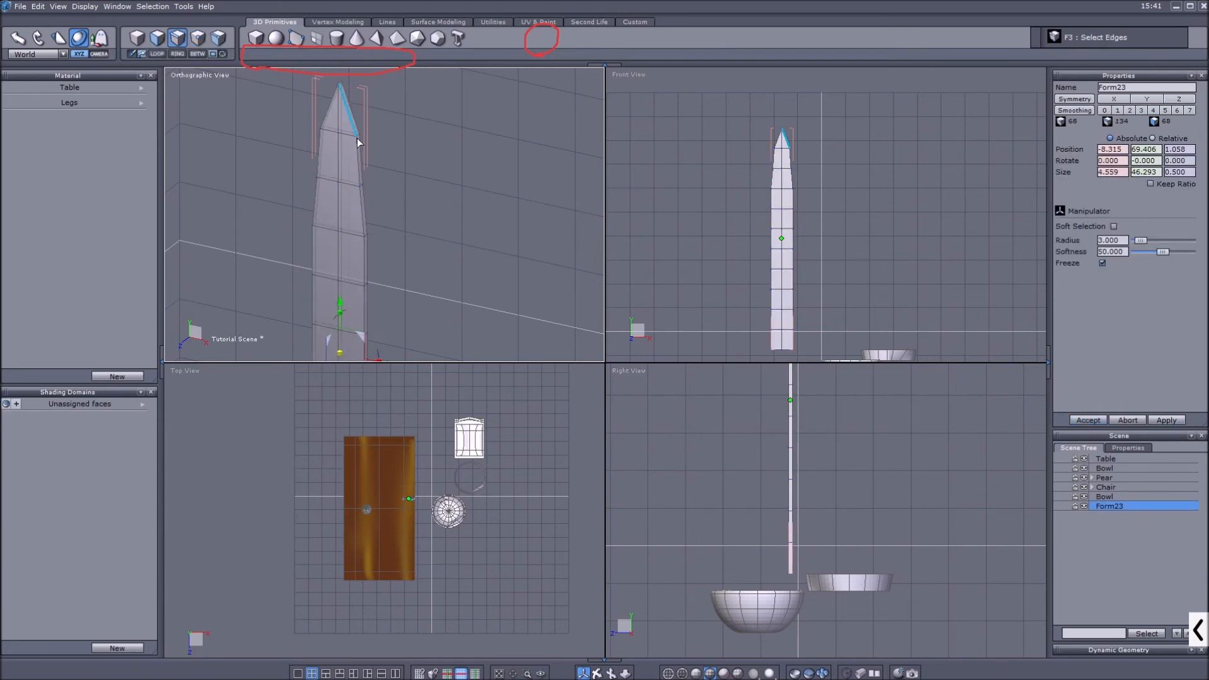
pyautogui.click(358, 136)
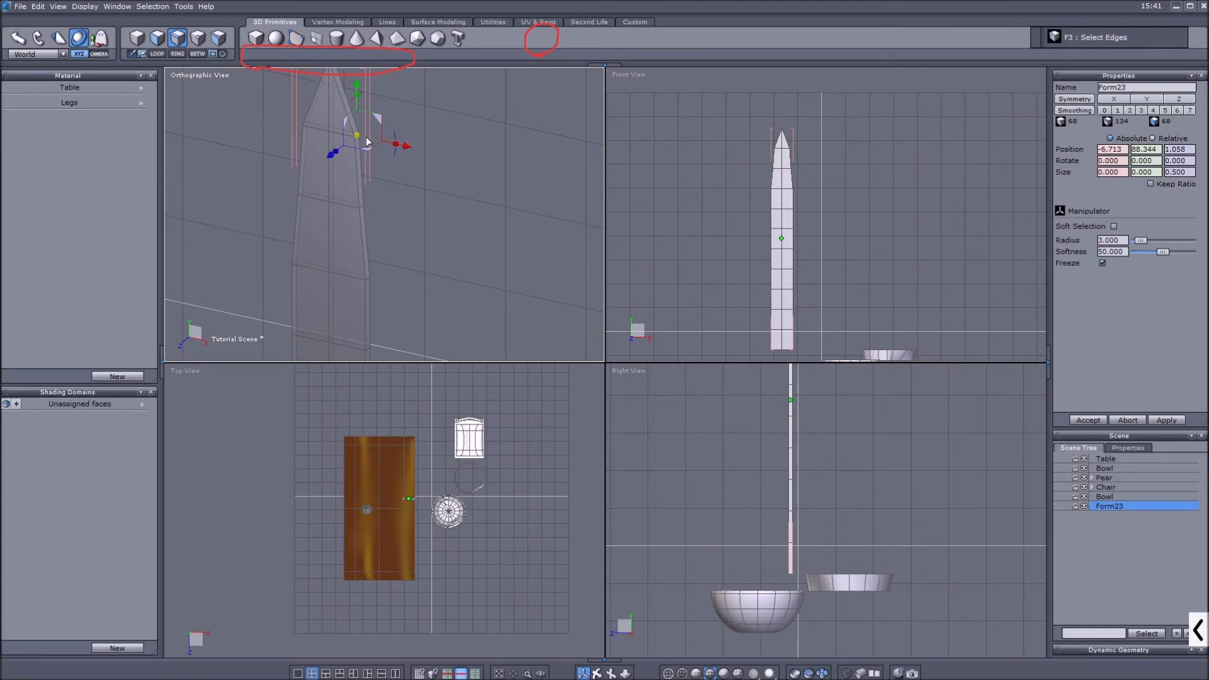
pyautogui.press('k')
pyautogui.scroll(5, 389, 253)
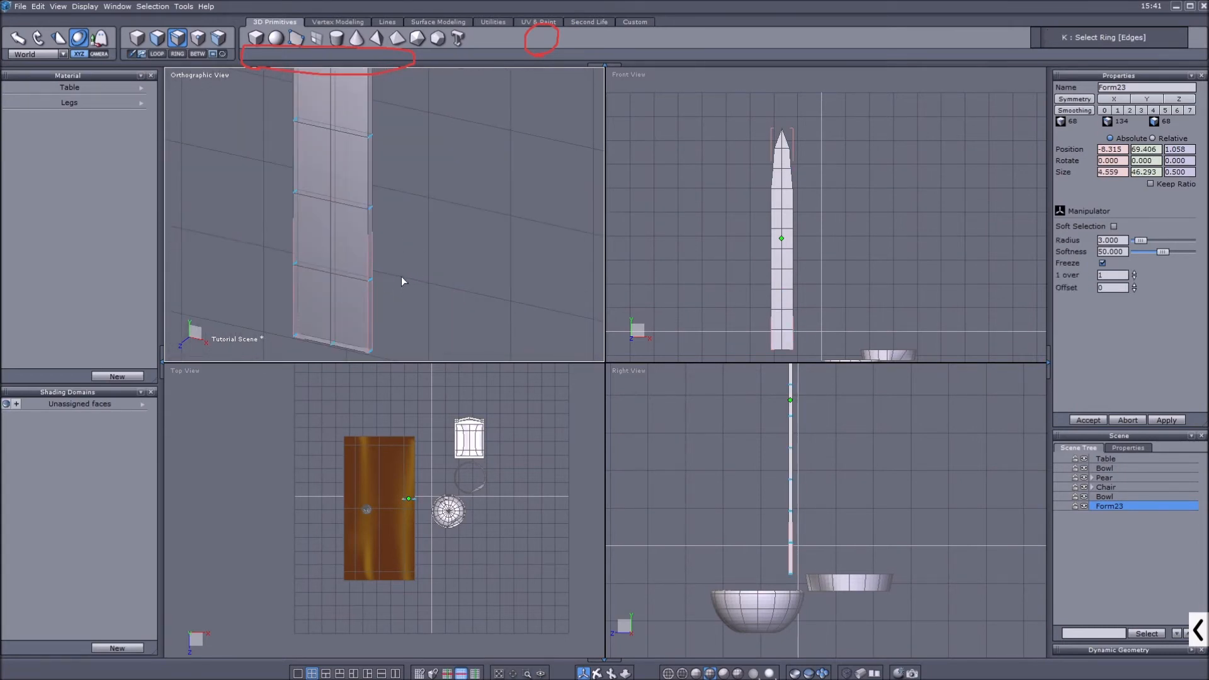
pyautogui.click(337, 22)
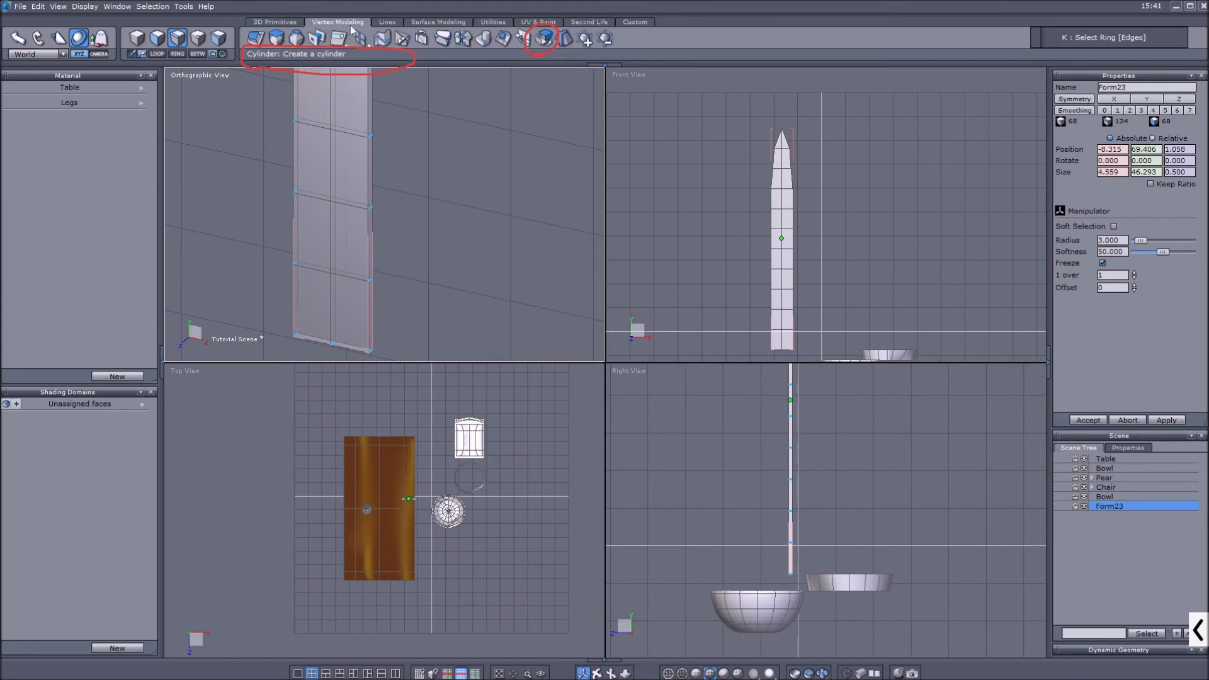
pyautogui.click(382, 39)
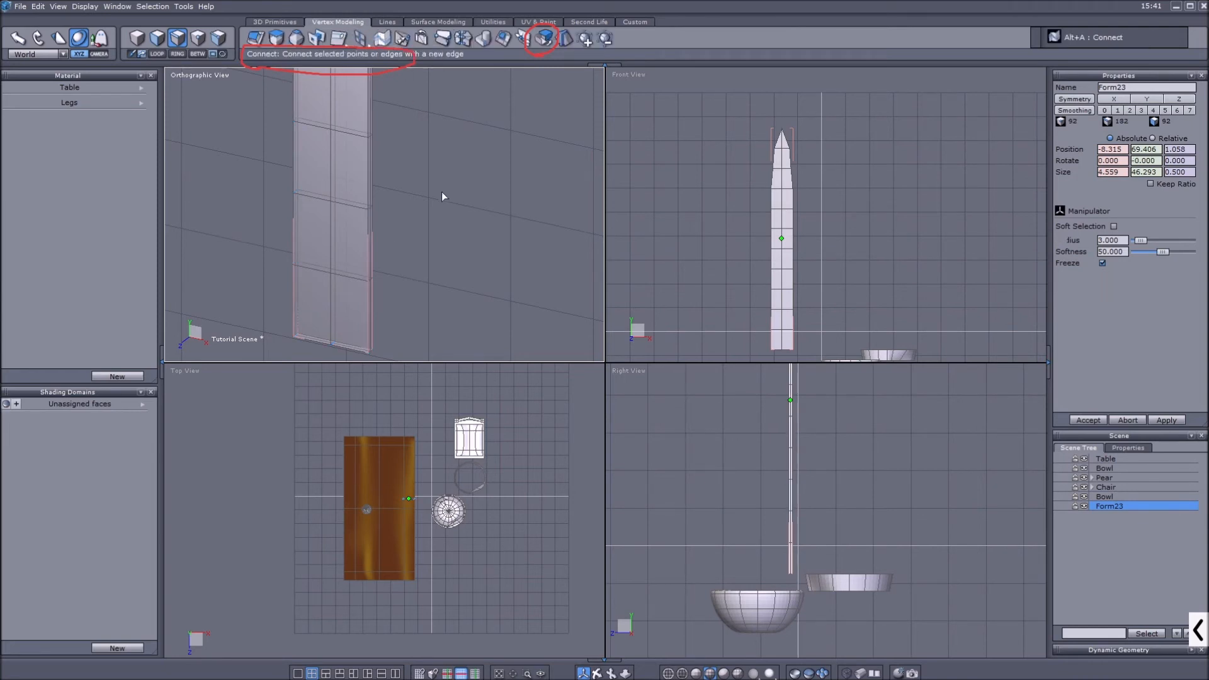
pyautogui.click(373, 188)
pyautogui.press('k')
pyautogui.scroll(-5, 396, 204)
pyautogui.click(396, 191)
pyautogui.scroll(5, 352, 190)
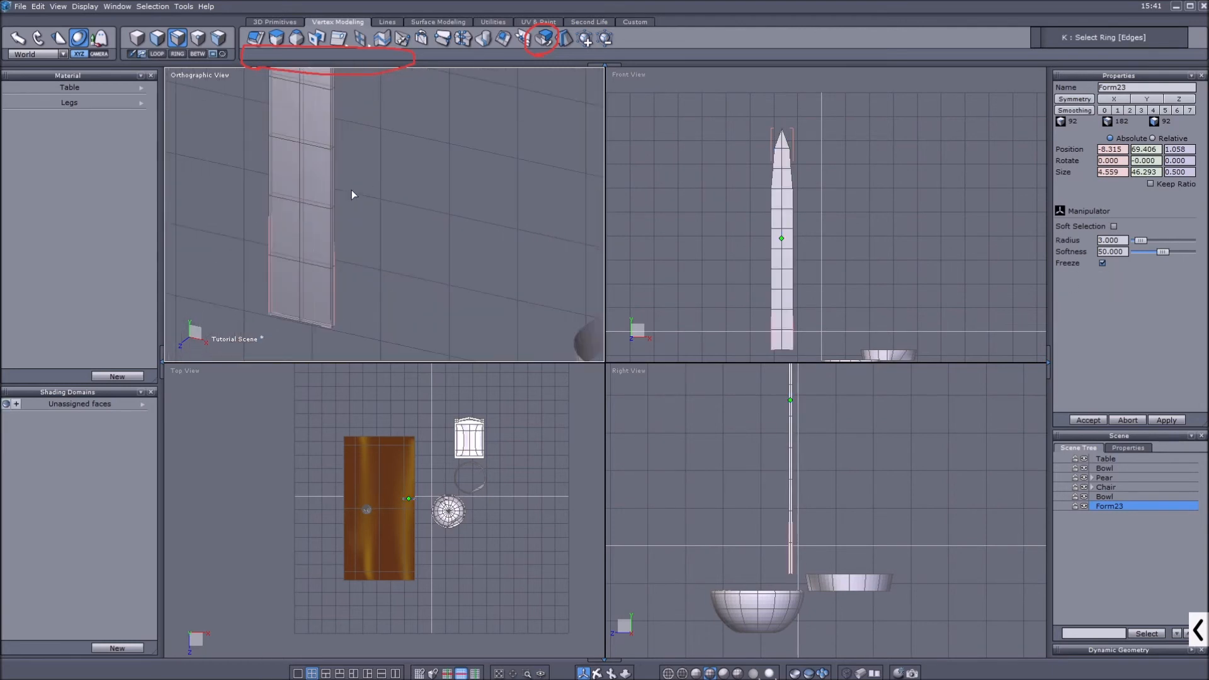
# Select the complete middle edge loop running around the blade's outline
pyautogui.click(333, 188)
pyautogui.scroll(3, 337, 136)
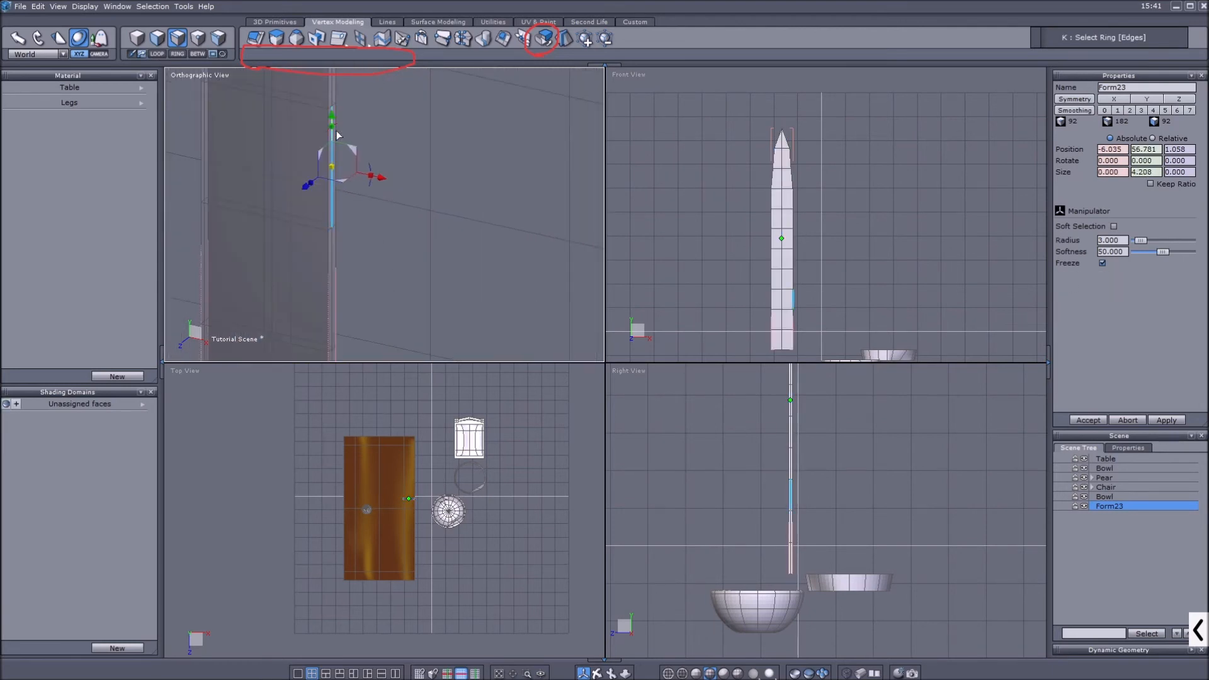
pyautogui.press('l')
pyautogui.scroll(-4, 351, 166)
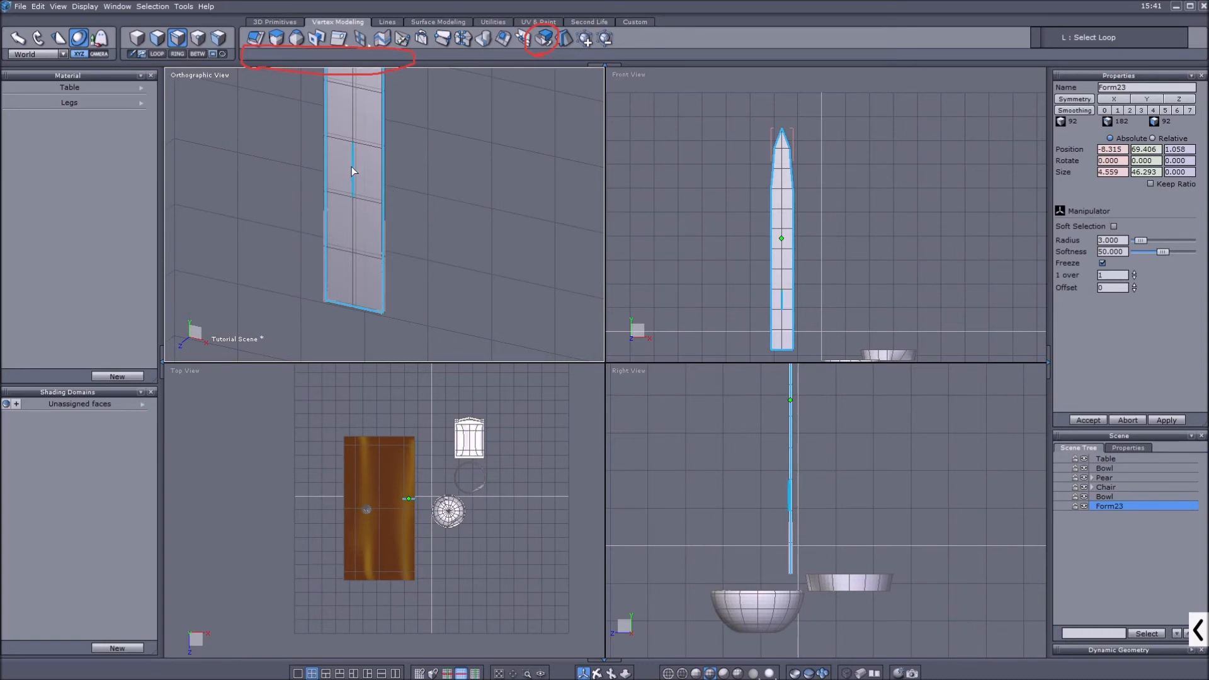
# Scale the blade's outline edge loop outward to 5.664 wide and 50.869 tall
pyautogui.moveTo(360, 115); pyautogui.dragTo(433, 175)
pyautogui.scroll(5, 798, 261)
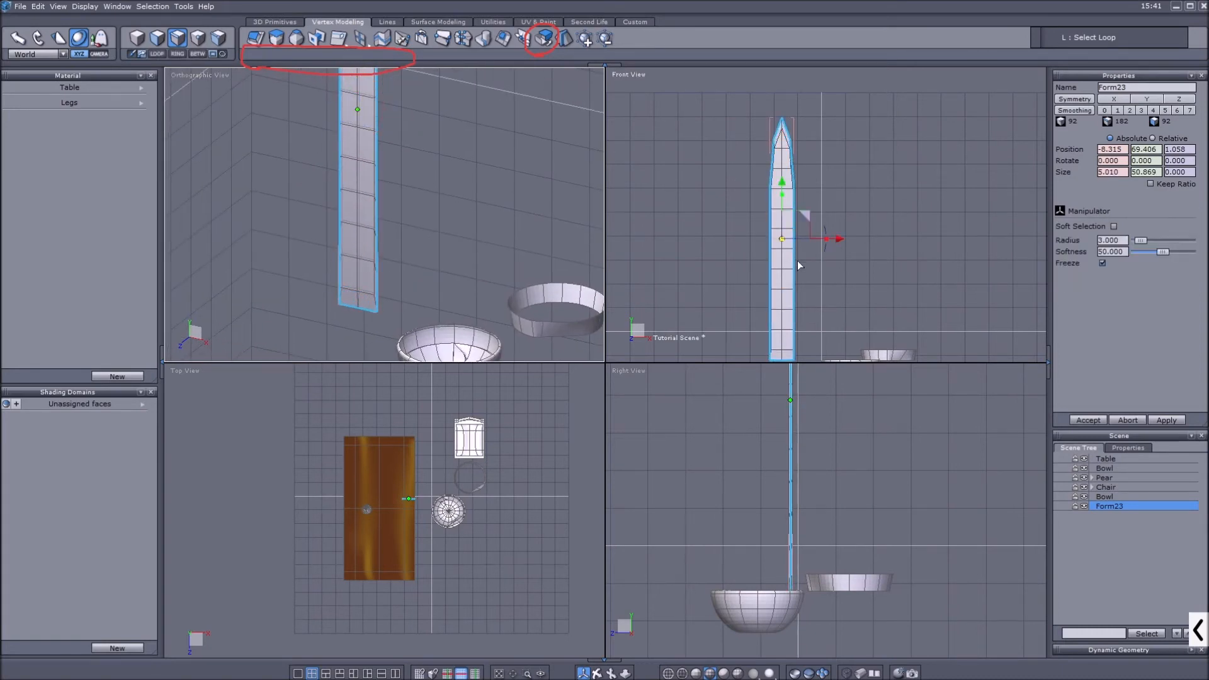
pyautogui.moveTo(830, 200); pyautogui.dragTo(836, 205)
pyautogui.scroll(-5, 826, 204)
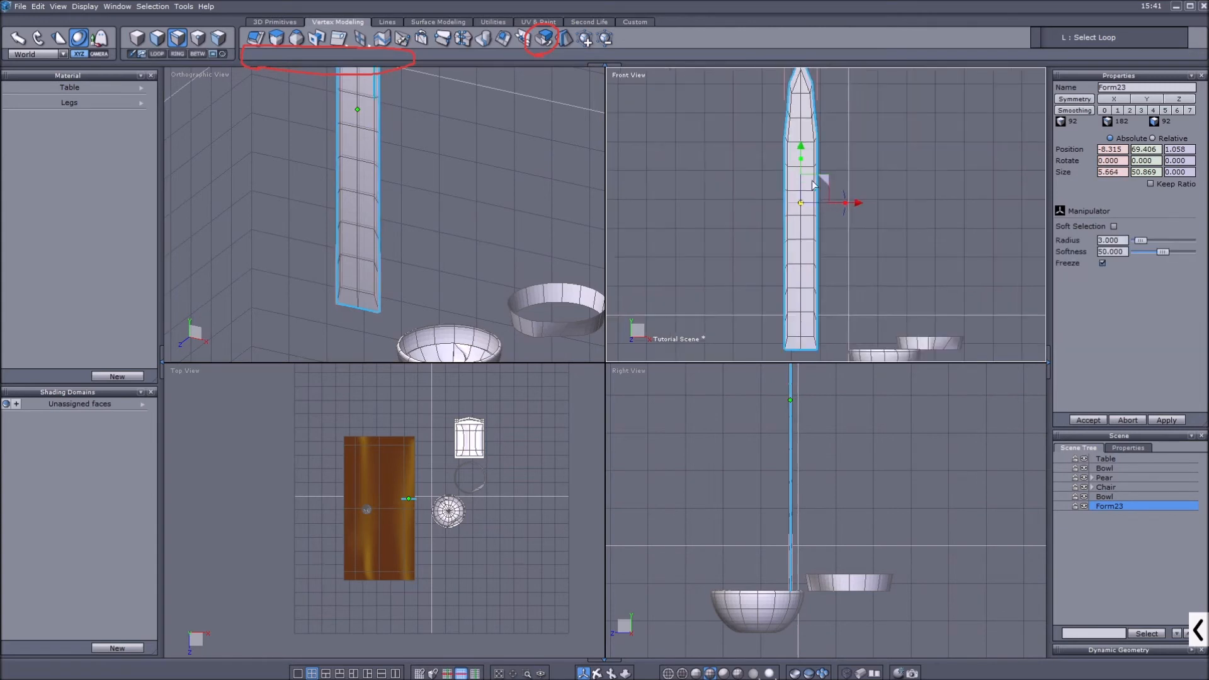
# Raise the front and back inner centre points just below the blade's tip to height 93.734
pyautogui.press('F1')
pyautogui.moveTo(408, 199); pyautogui.dragTo(373, 284, button='middle')
pyautogui.scroll(3, 794, 133)
pyautogui.press('F4')
pyautogui.scroll(3, 801, 129)
pyautogui.moveTo(779, 152); pyautogui.dragTo(803, 180)
pyautogui.moveTo(799, 114); pyautogui.dragTo(798, 87)
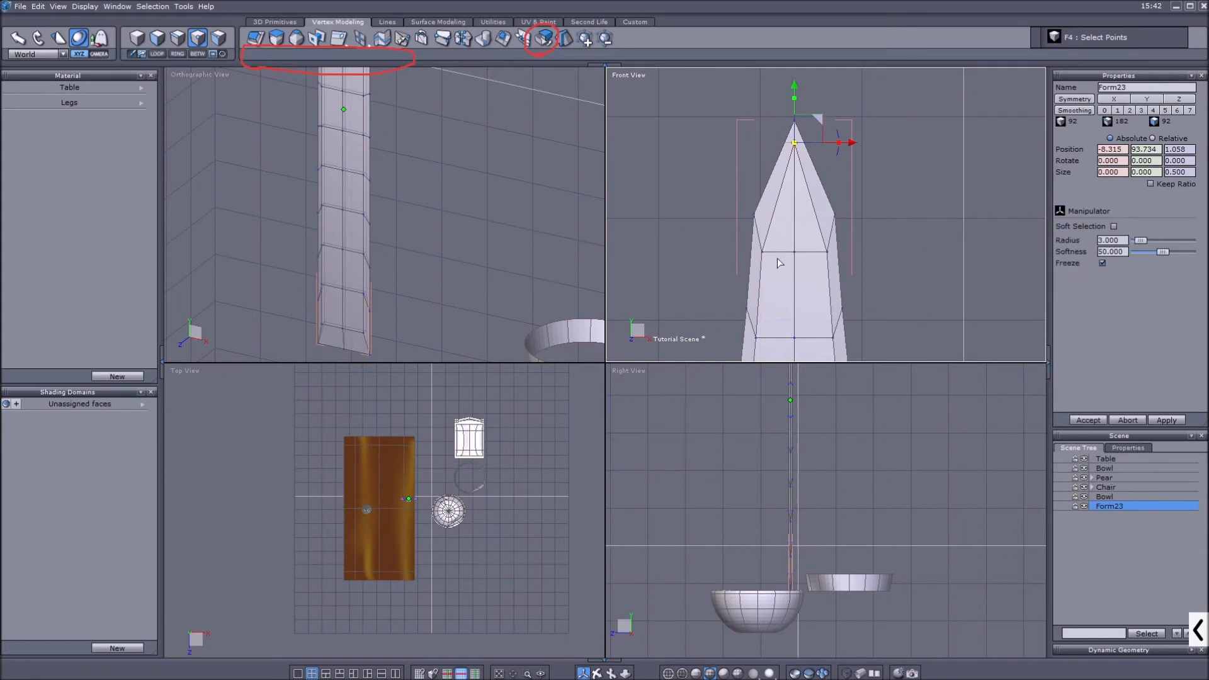
pyautogui.moveTo(758, 239); pyautogui.dragTo(788, 204)
pyautogui.hotkey('ctrl', 'z')
pyautogui.hotkey('ctrl', 'z')
pyautogui.hotkey('ctrl', 'z')
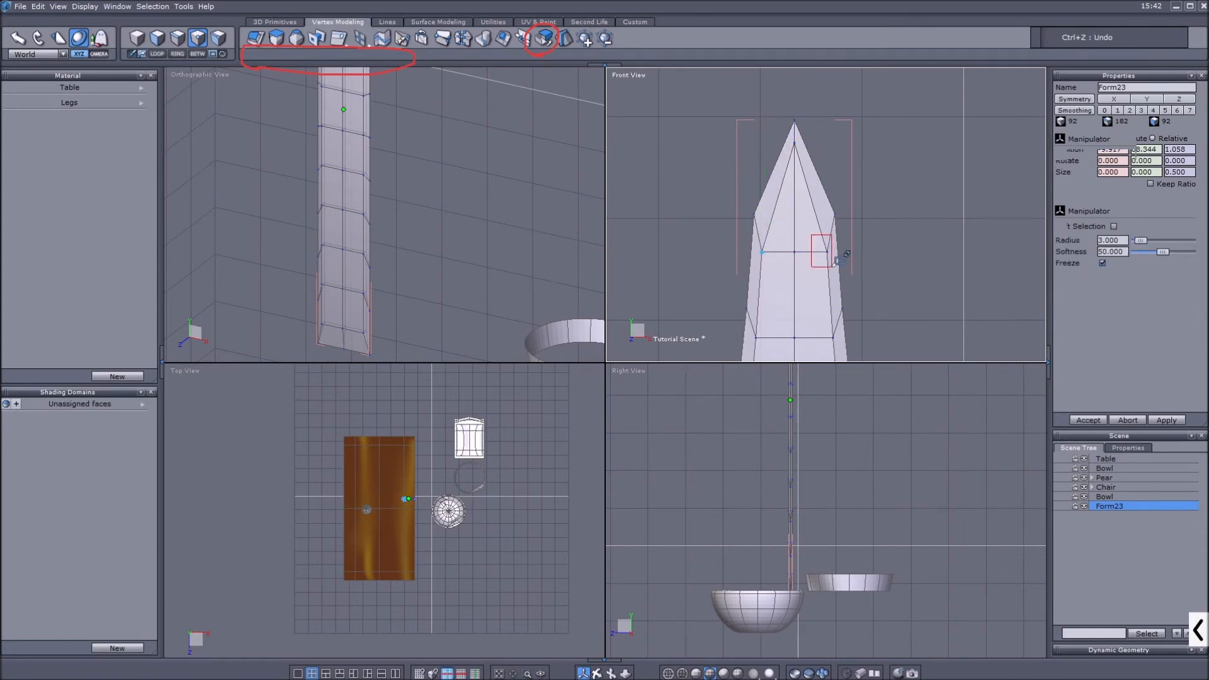
# Raise the two inner rows of points below the tip closer to the blade's outline, bringing the lower row to height 85.018
pyautogui.moveTo(795, 197); pyautogui.dragTo(795, 174)
pyautogui.scroll(-2, 787, 252)
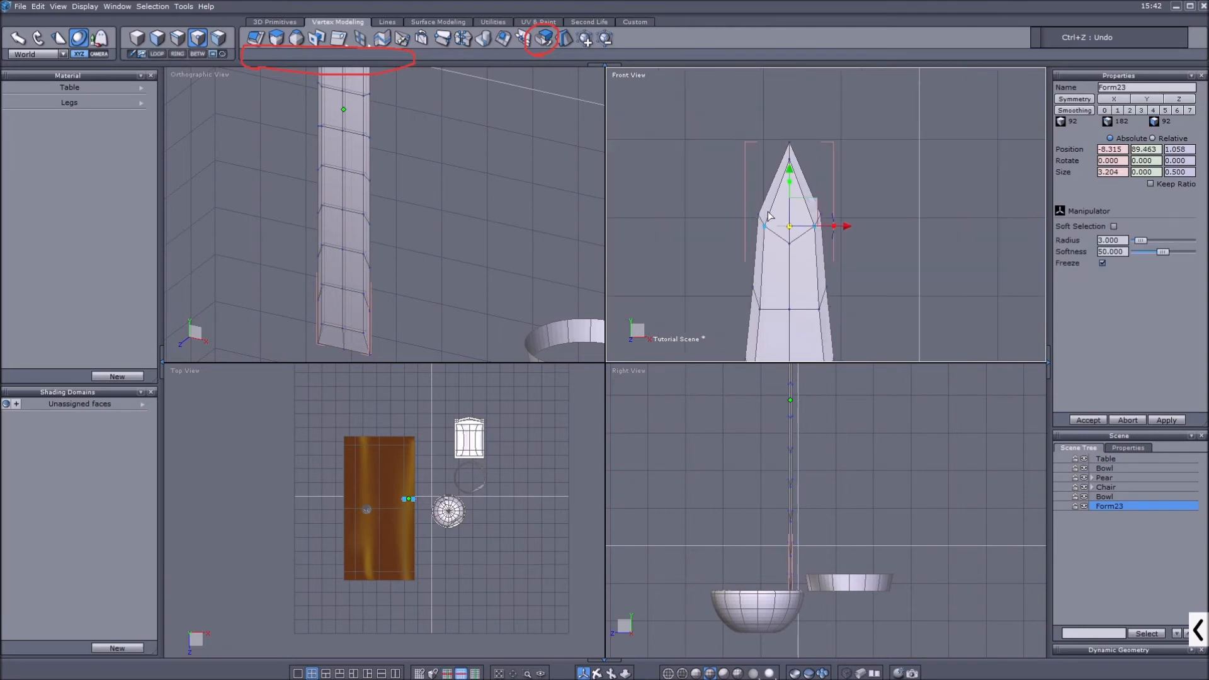
pyautogui.moveTo(779, 236); pyautogui.dragTo(801, 256)
pyautogui.moveTo(790, 188); pyautogui.dragTo(790, 174)
pyautogui.scroll(-2, 789, 175)
pyautogui.scroll(3, 774, 286)
pyautogui.moveTo(757, 259); pyautogui.dragTo(835, 280)
pyautogui.scroll(-4, 332, 168)
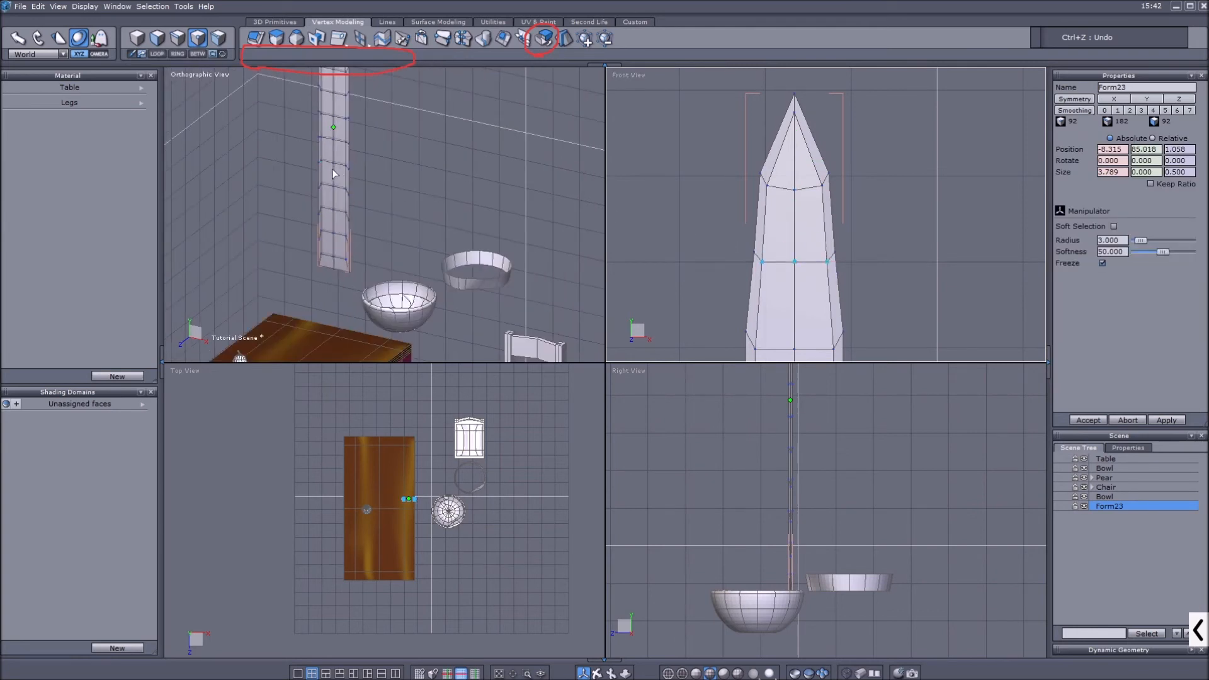
# Set the whole blade's smoothing level to 2
pyautogui.scroll(-3, 365, 157)
pyautogui.scroll(3, 266, 110)
pyautogui.press('F1')
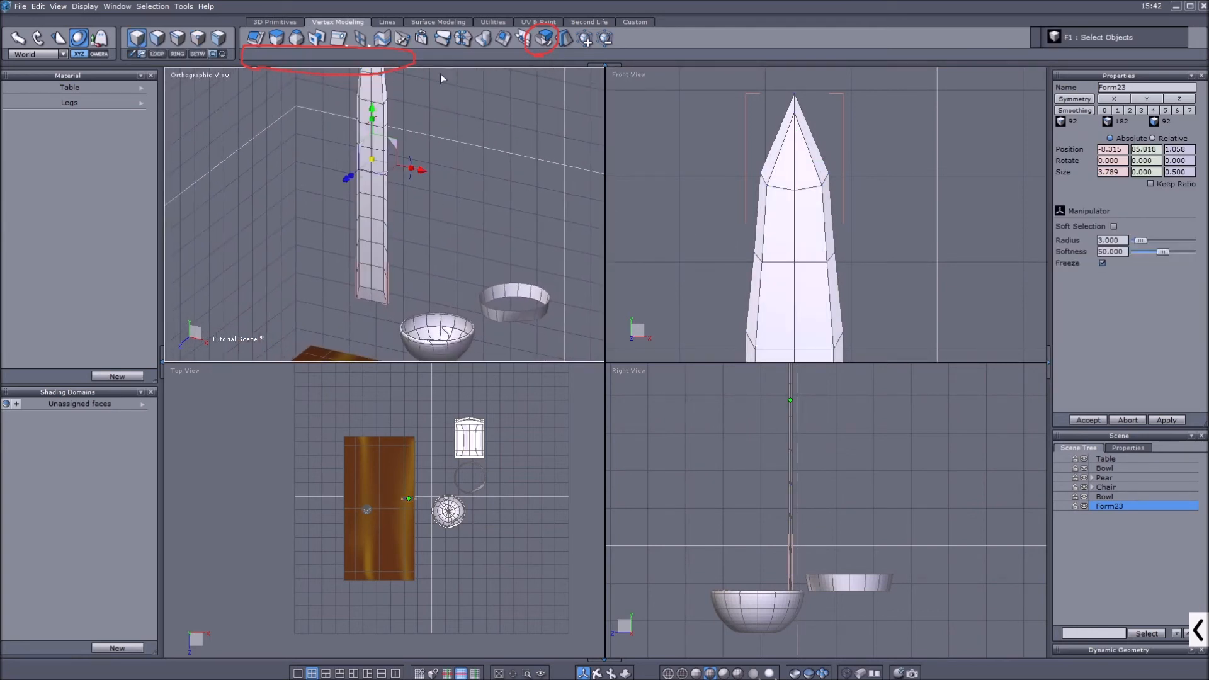
pyautogui.click(1129, 111)
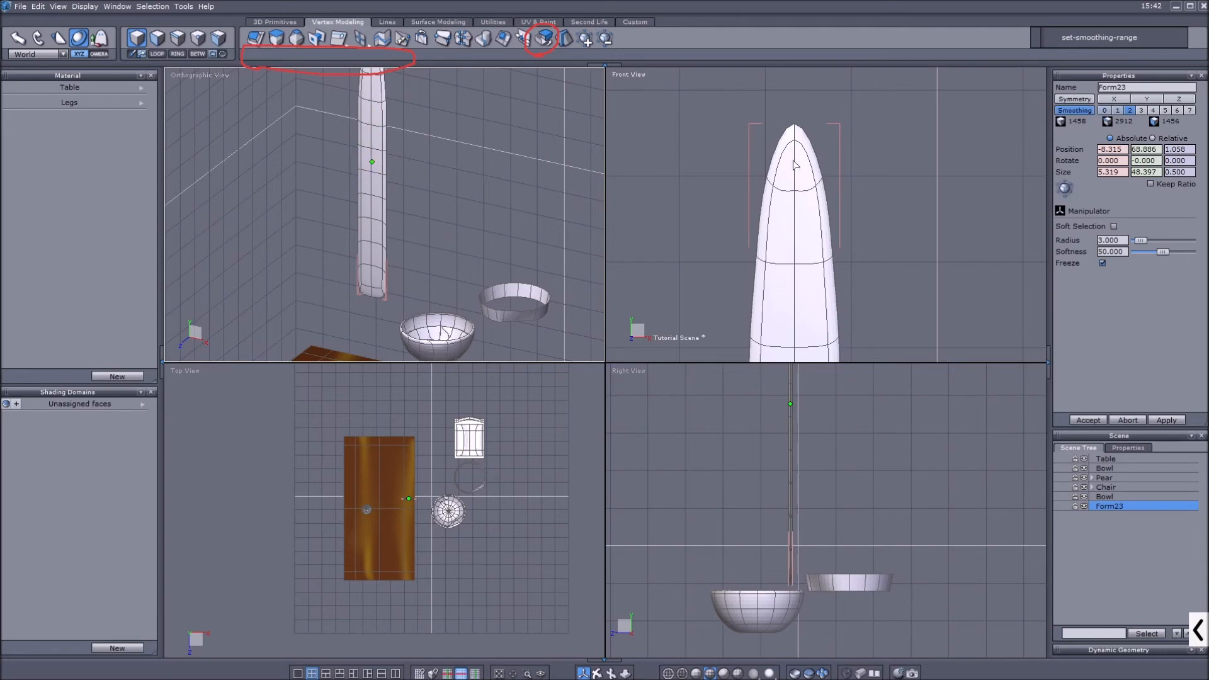
pyautogui.scroll(3, 502, 237)
pyautogui.scroll(3, 416, 135)
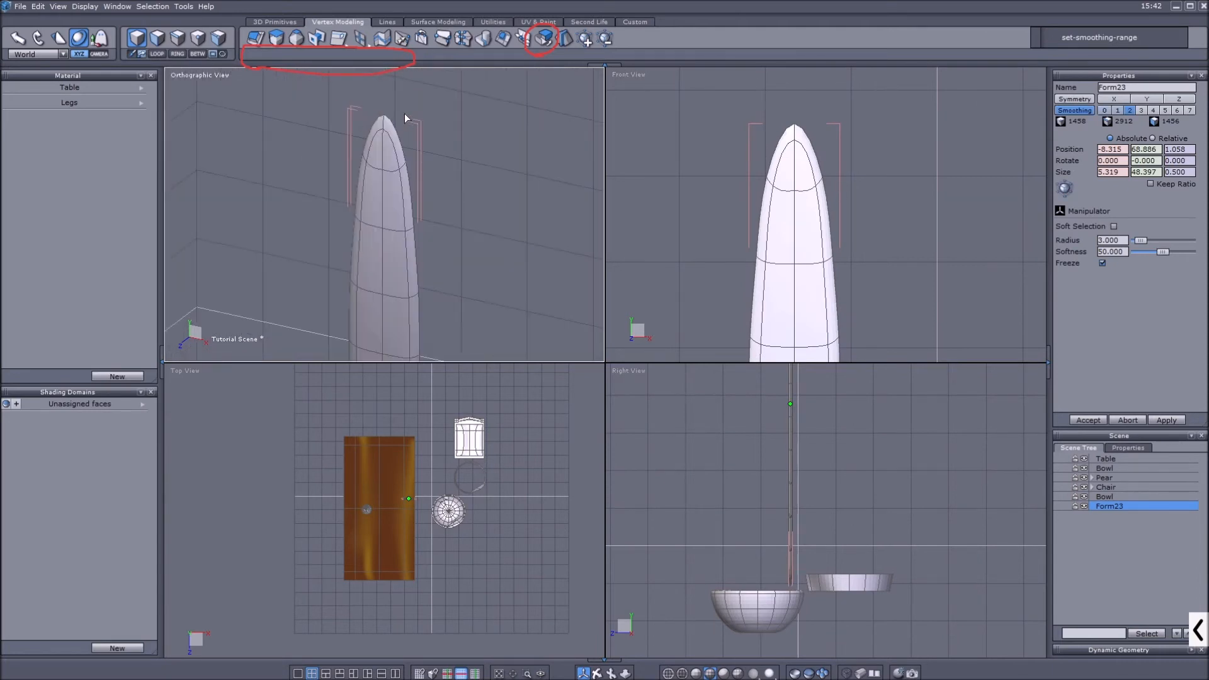
# Select the edge loop running around the smoothed blade's outline and dissociate it
pyautogui.press('F3')
pyautogui.click(392, 127)
pyautogui.press('l')
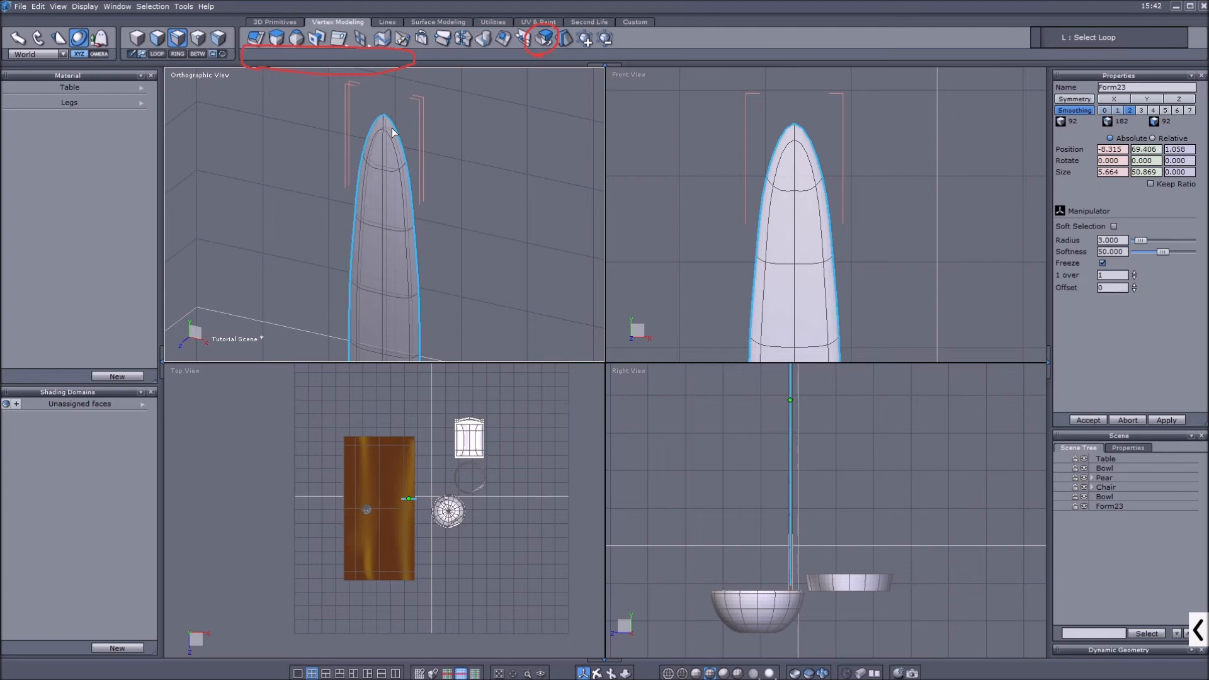
pyautogui.click(515, 41)
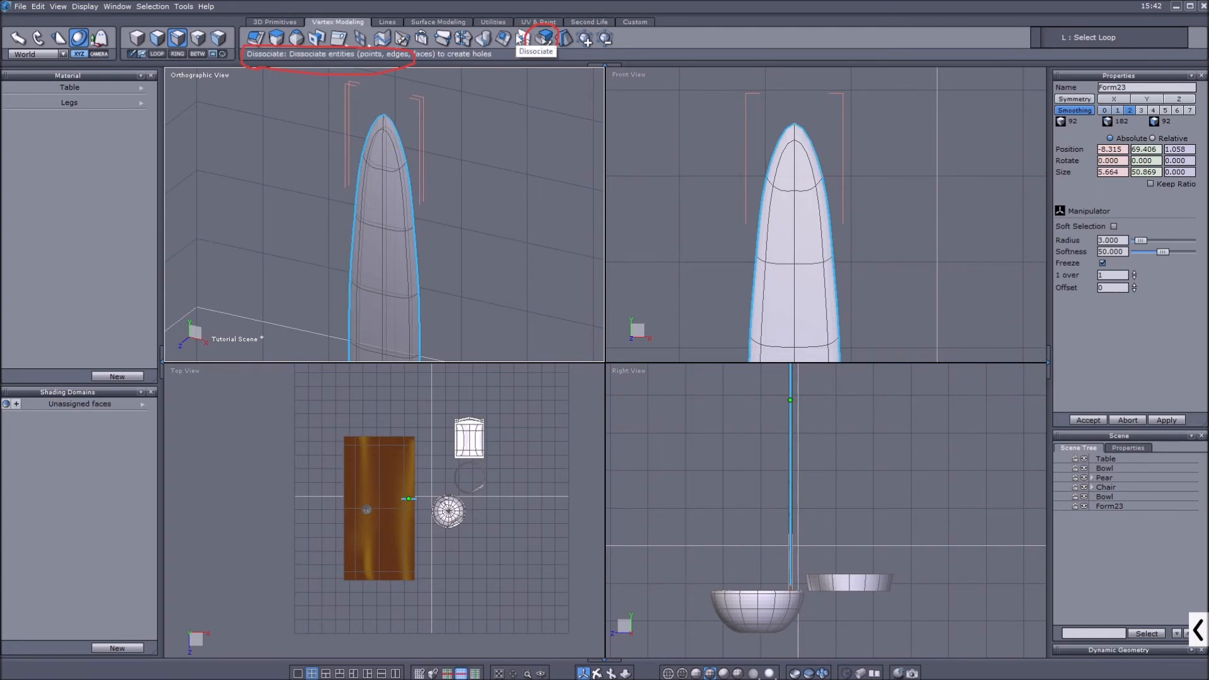
pyautogui.click(143, 41)
pyautogui.click(597, 672)
pyautogui.moveTo(451, 340); pyautogui.dragTo(407, 190)
pyautogui.click(583, 673)
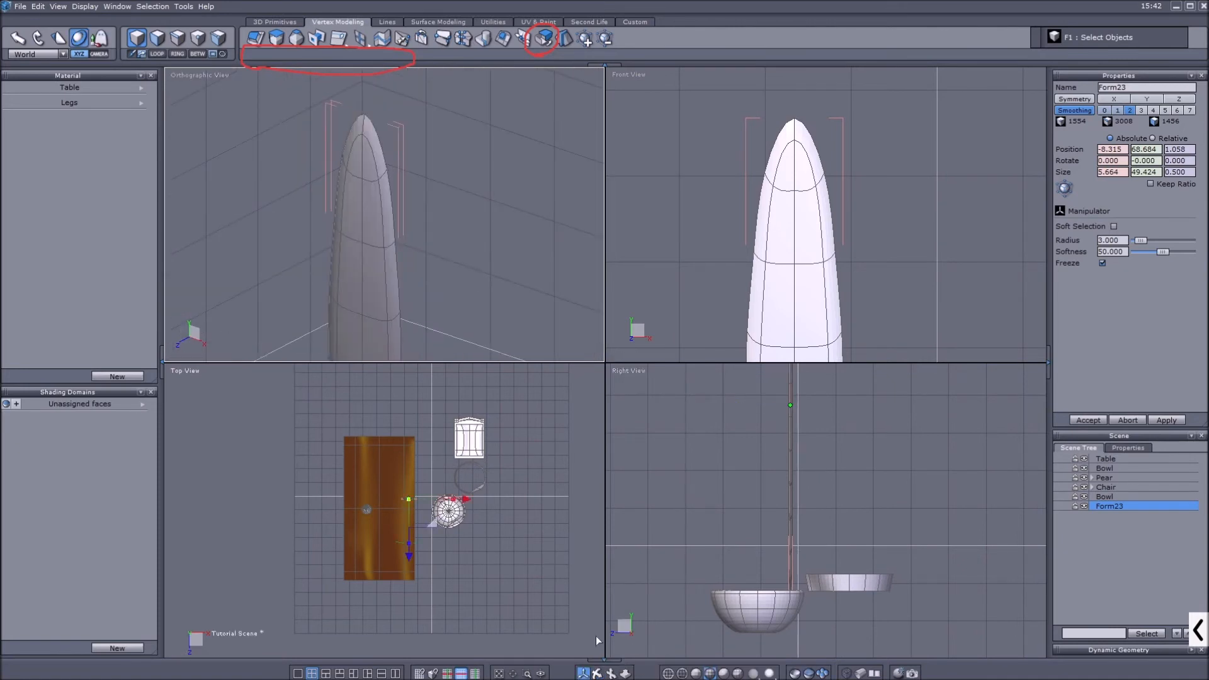
# Raise the blade's tip point to height 95.967 and dissociate it, leaving the whole blade selected as an object
pyautogui.scroll(-2, 755, 287)
pyautogui.scroll(3, 795, 161)
pyautogui.click(198, 38)
pyautogui.moveTo(746, 151); pyautogui.dragTo(798, 201)
pyautogui.moveTo(773, 124); pyautogui.dragTo(773, 107)
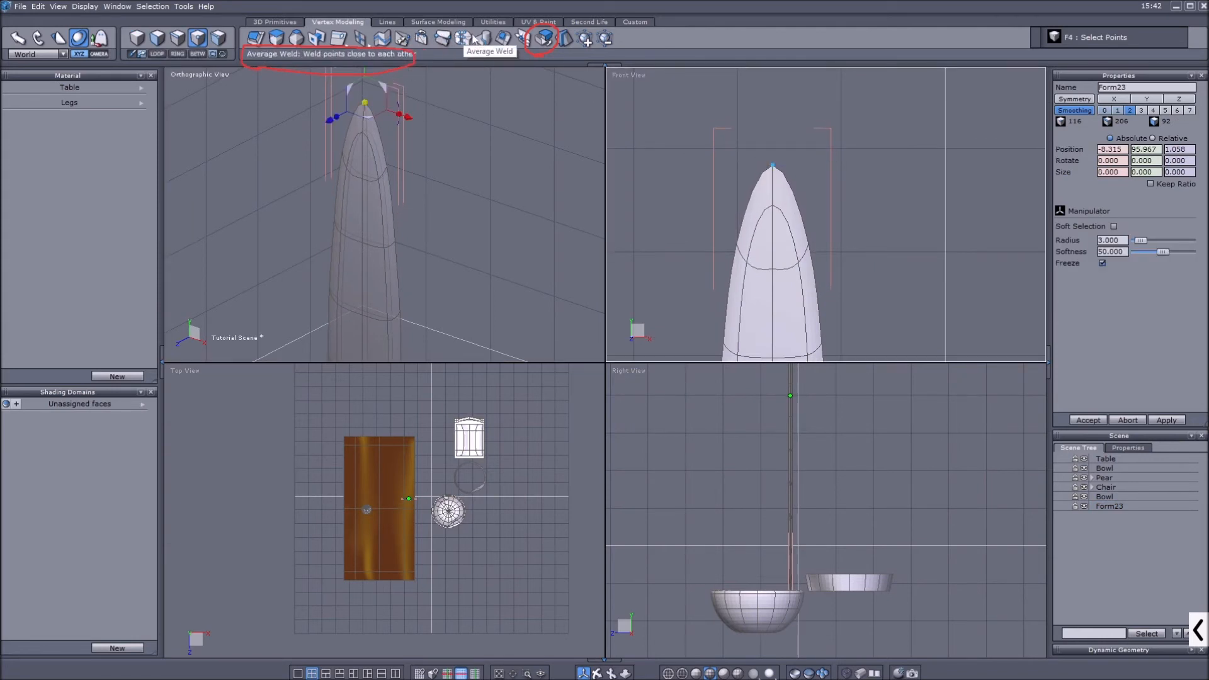
pyautogui.click(519, 41)
pyautogui.click(517, 40)
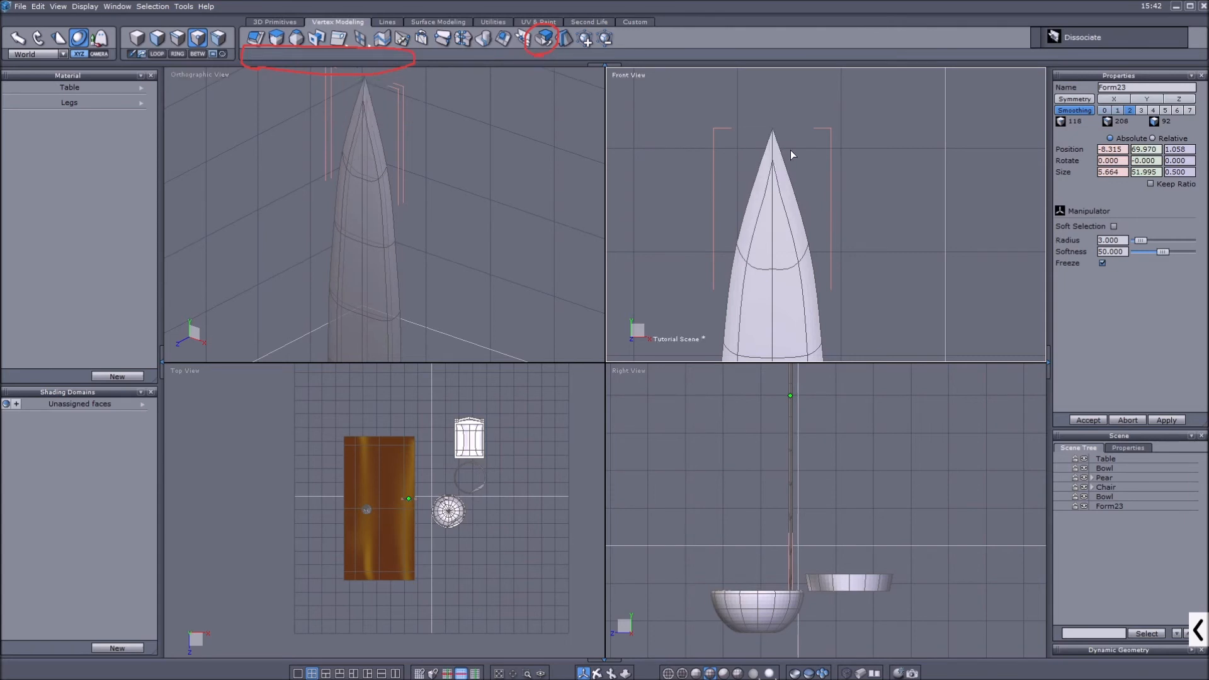
pyautogui.moveTo(414, 142); pyautogui.dragTo(433, 182, button='middle')
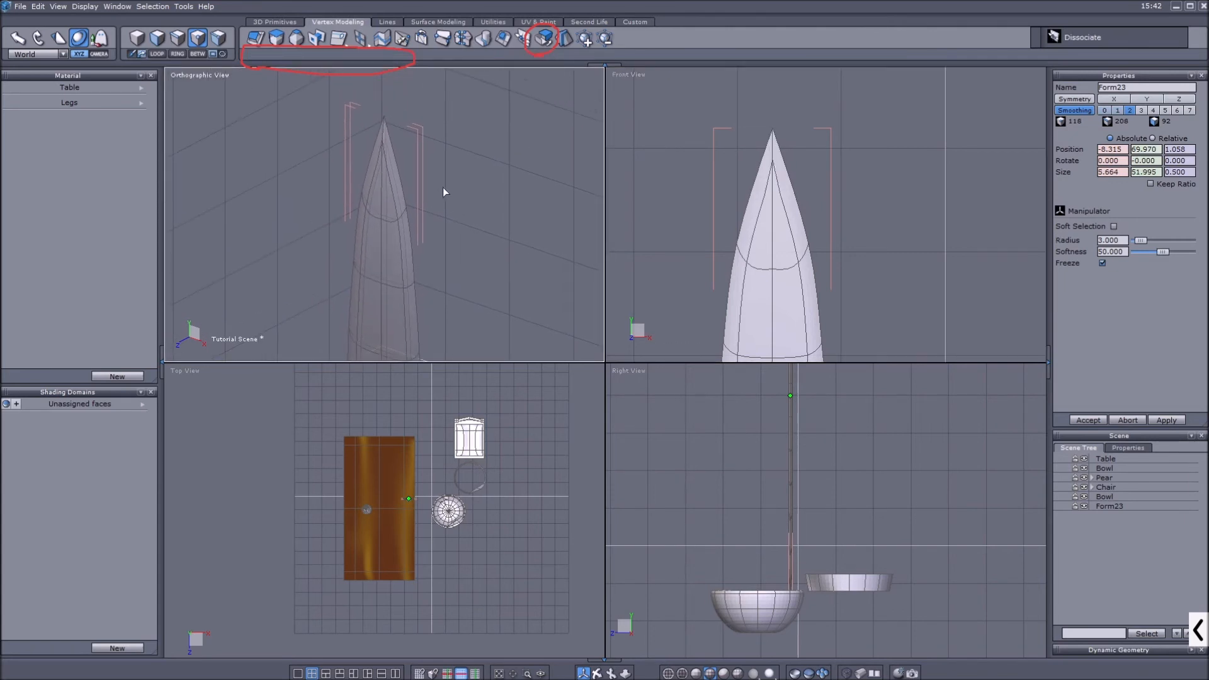
pyautogui.click(136, 38)
# Examine the smoothed blade and the whole scene around the table, bowl, chair and pear
pyautogui.scroll(-5, 448, 275)
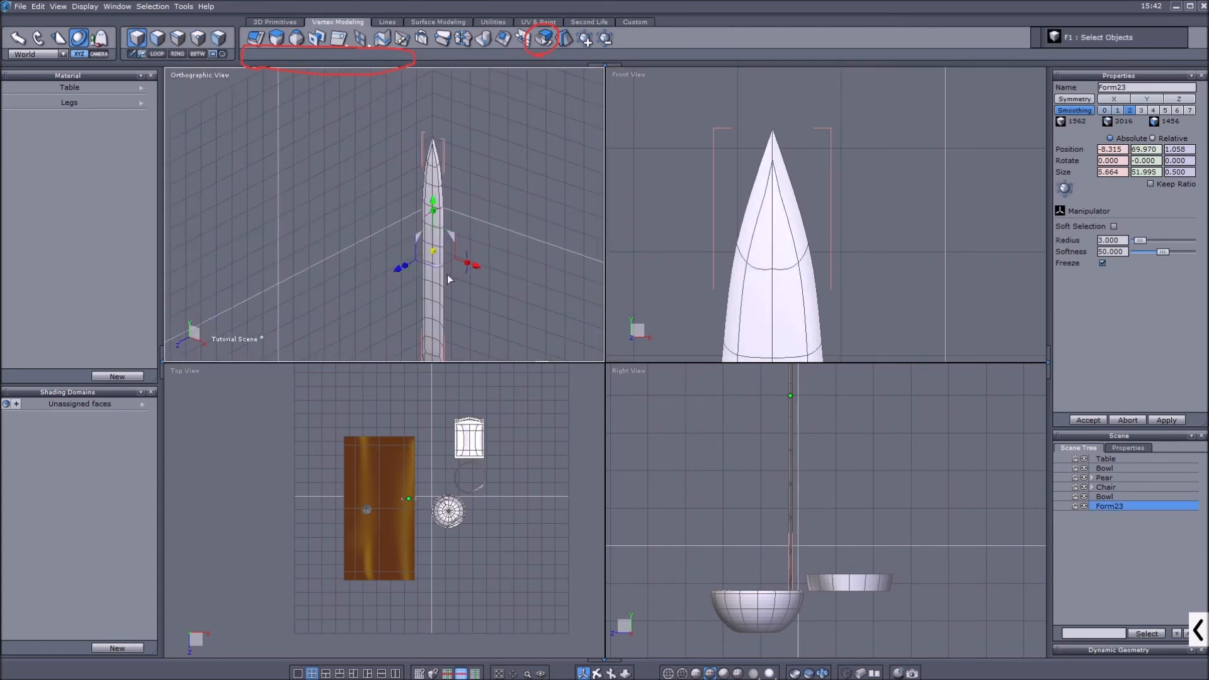
pyautogui.moveTo(445, 275); pyautogui.dragTo(453, 231, button='middle')
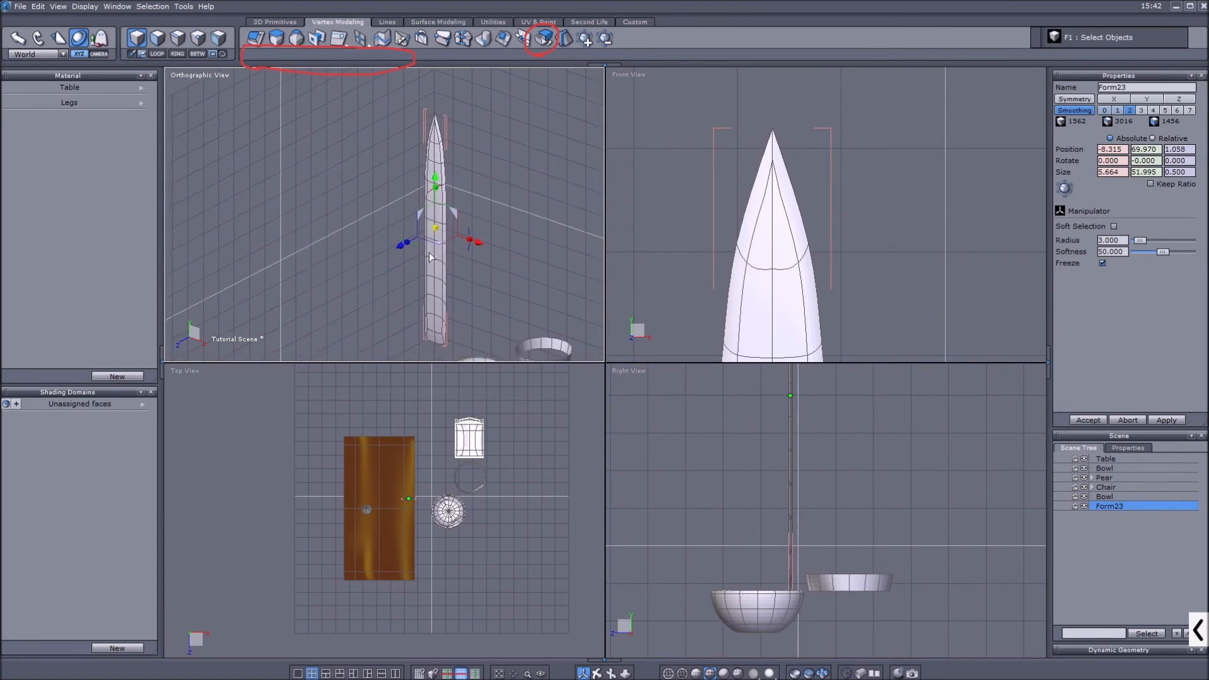
pyautogui.scroll(2, 447, 249)
pyautogui.scroll(3, 480, 221)
pyautogui.scroll(-2, 467, 233)
pyautogui.moveTo(467, 233); pyautogui.dragTo(528, 223, button='middle')
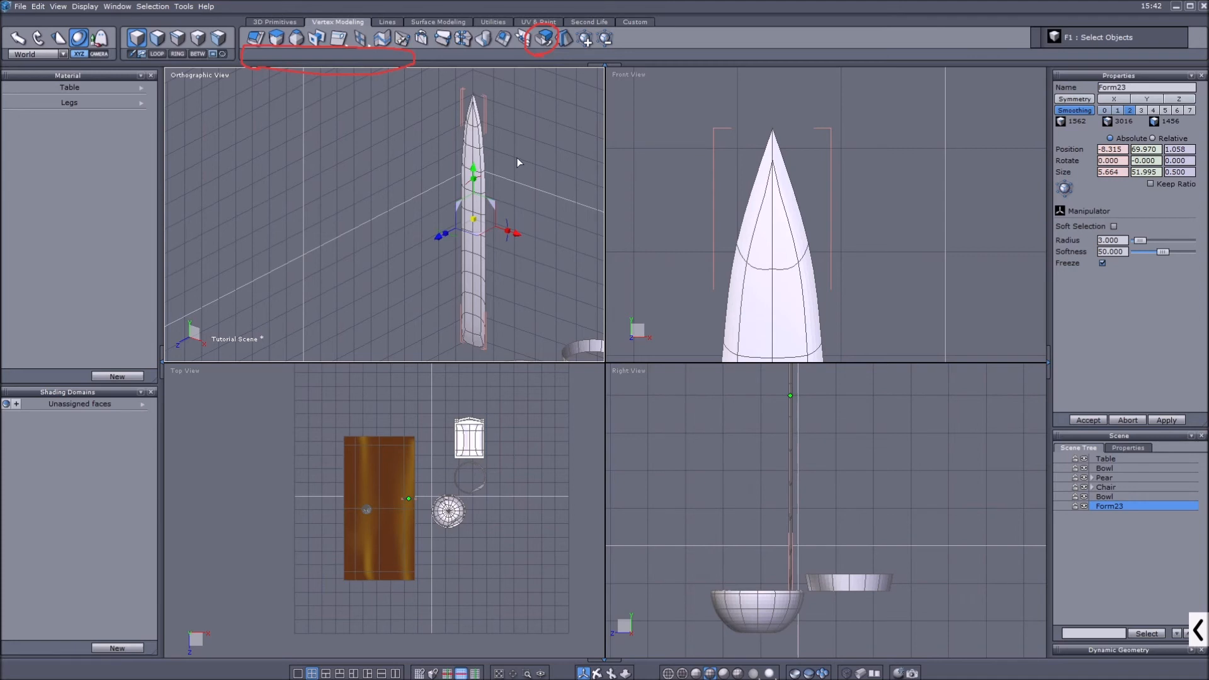
pyautogui.moveTo(519, 284)
pyautogui.mouseDown(button='middle')
pyautogui.moveTo(507, 243)
pyautogui.moveTo(514, 265)
pyautogui.mouseUp(button='middle')
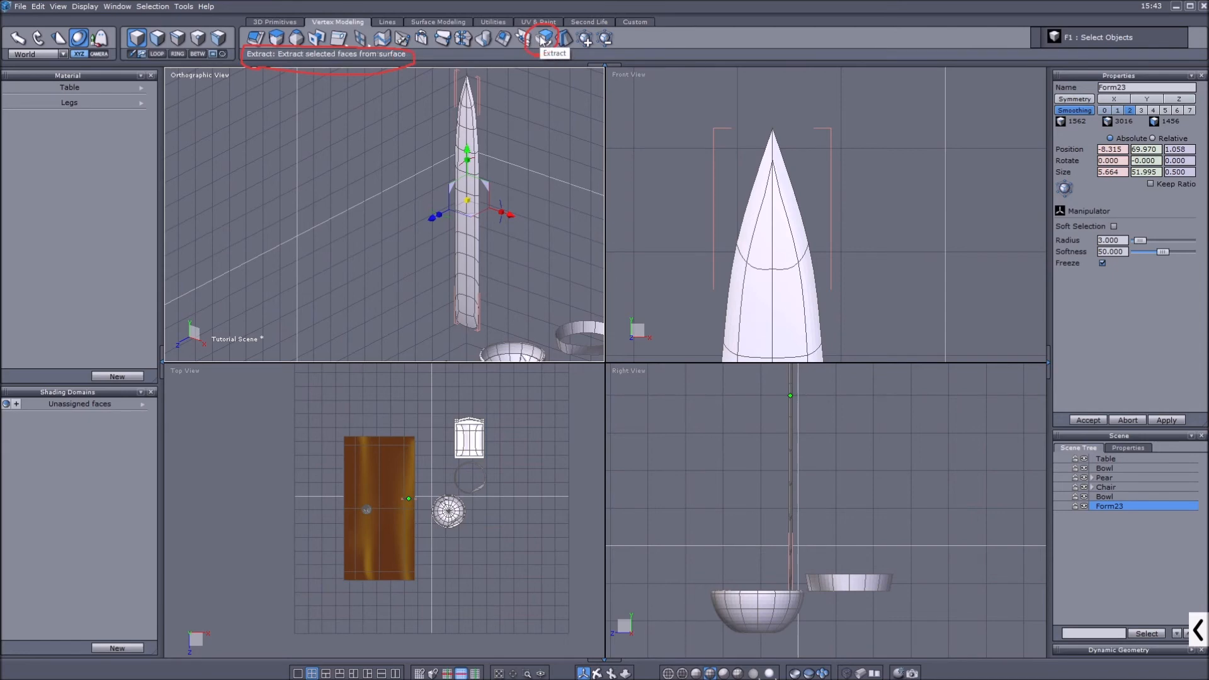
pyautogui.scroll(-3, 472, 117)
pyautogui.scroll(3, 564, 184)
pyautogui.scroll(2, 471, 301)
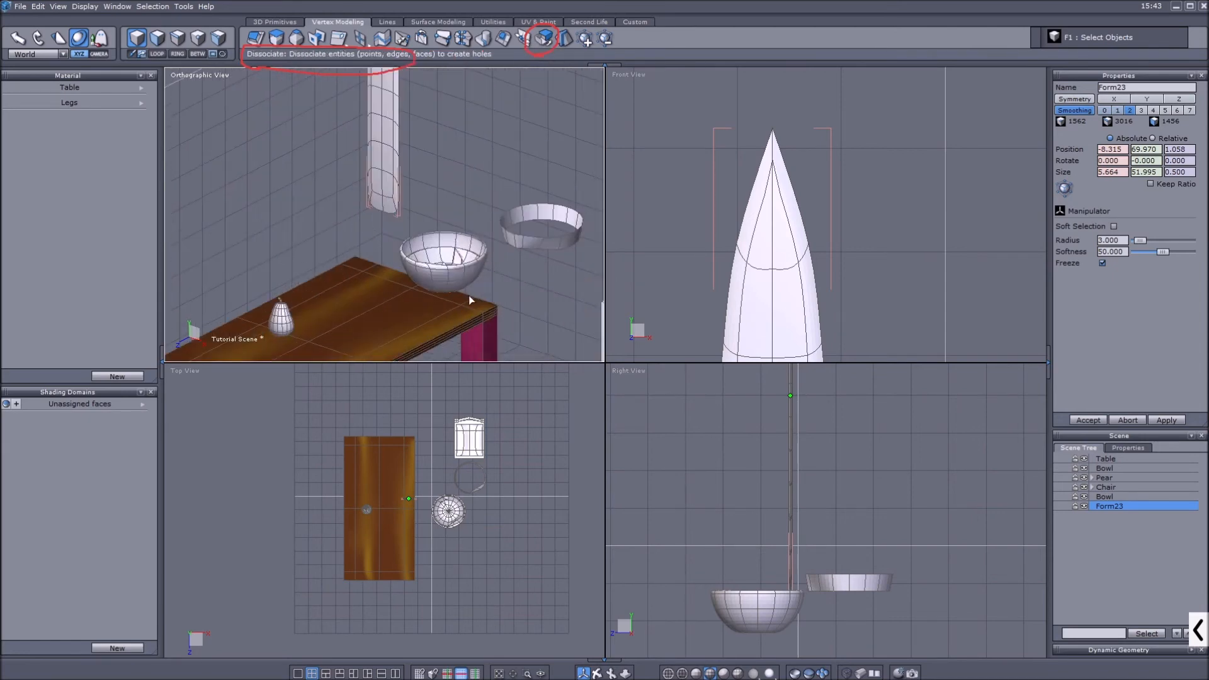
pyautogui.scroll(-5, 493, 209)
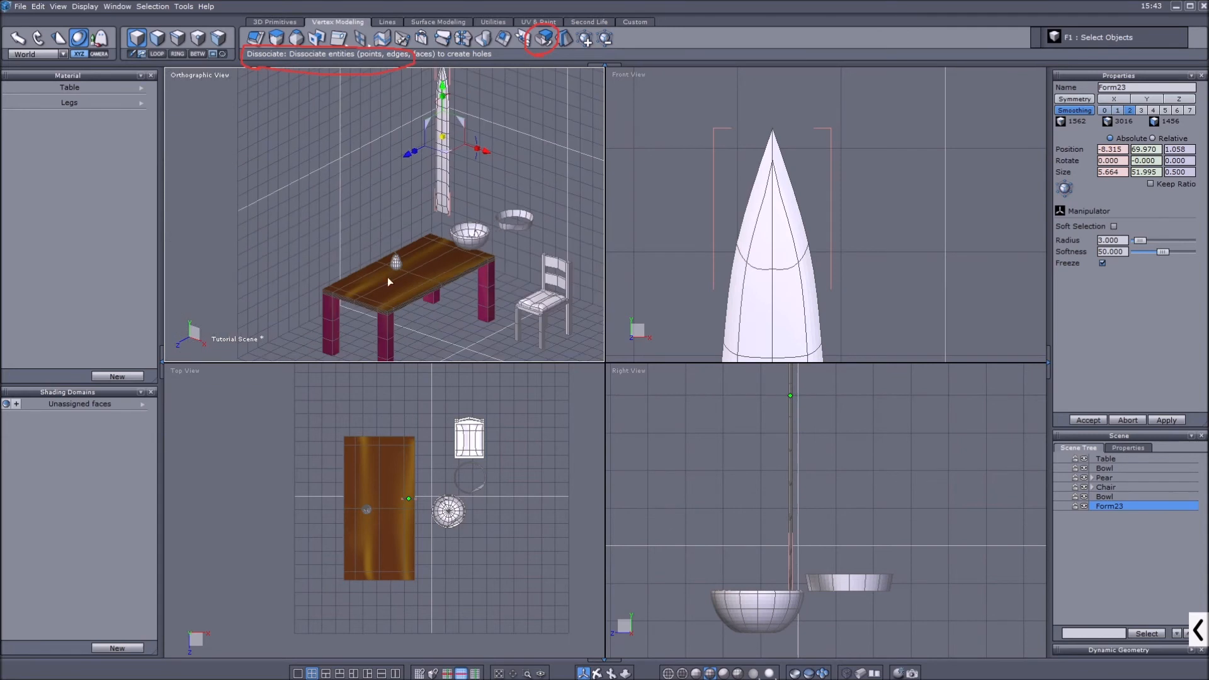
pyautogui.moveTo(449, 278); pyautogui.dragTo(417, 194, button='middle')
pyautogui.scroll(4, 406, 250)
pyautogui.scroll(-3, 406, 251)
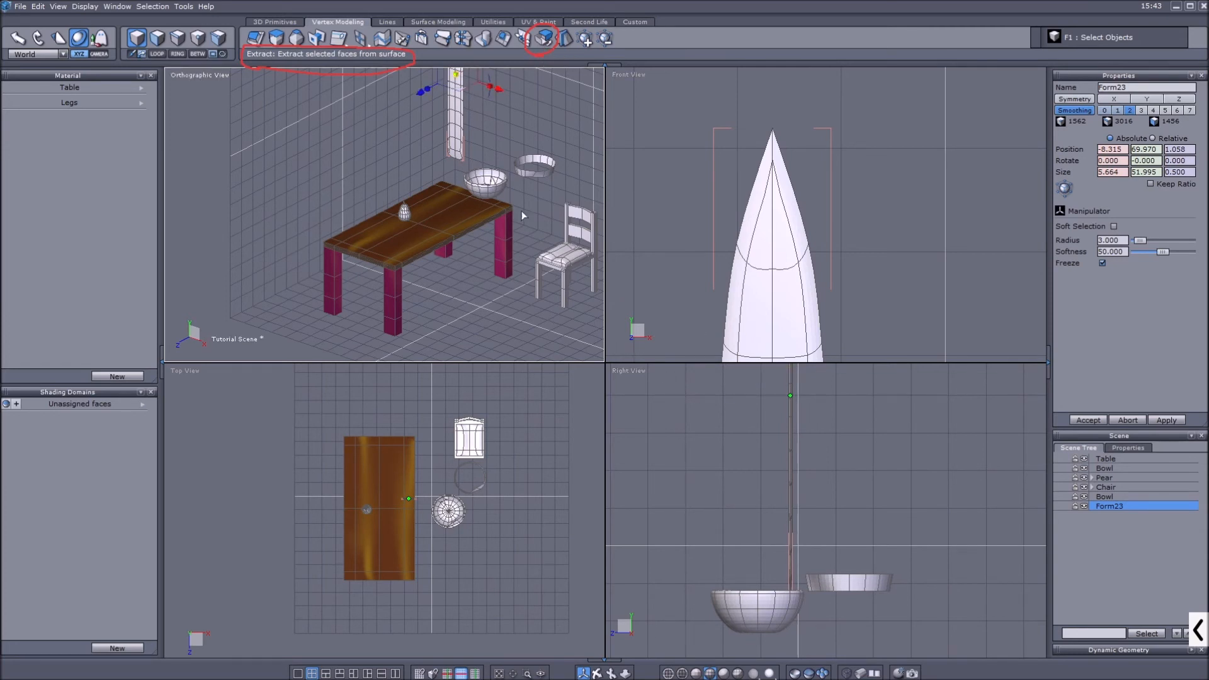
pyautogui.scroll(-3, 355, 209)
pyautogui.scroll(3, 410, 180)
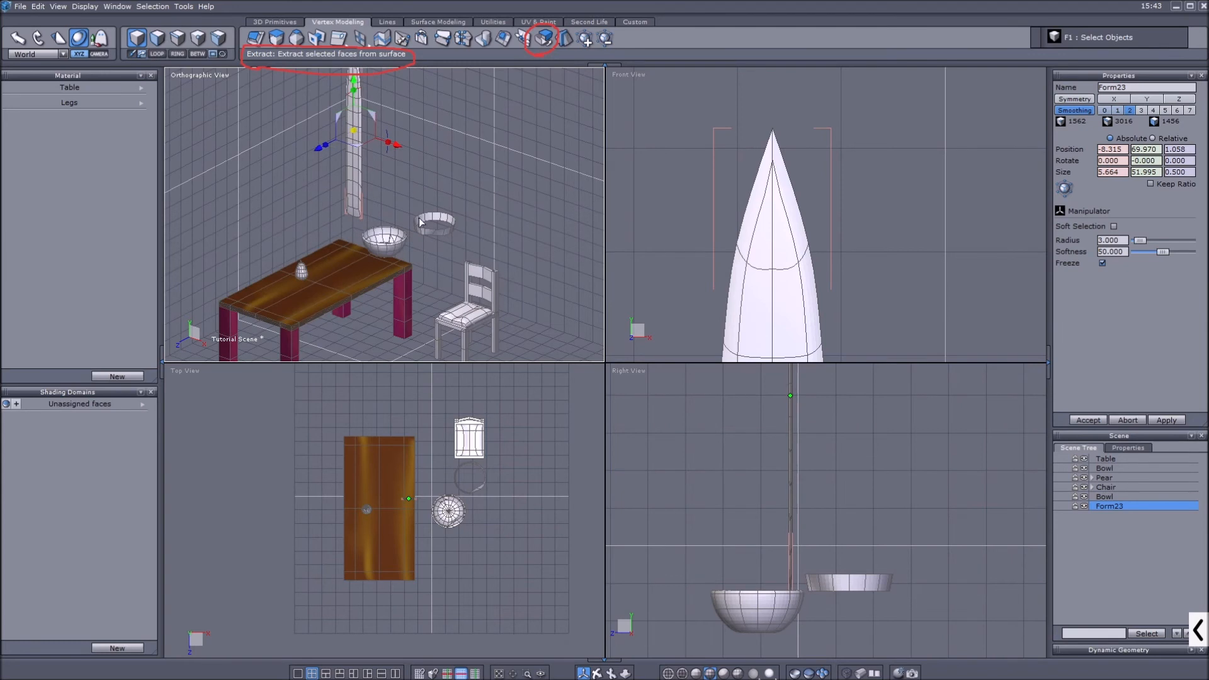
pyautogui.scroll(-3, 418, 218)
pyautogui.scroll(-5, 762, 261)
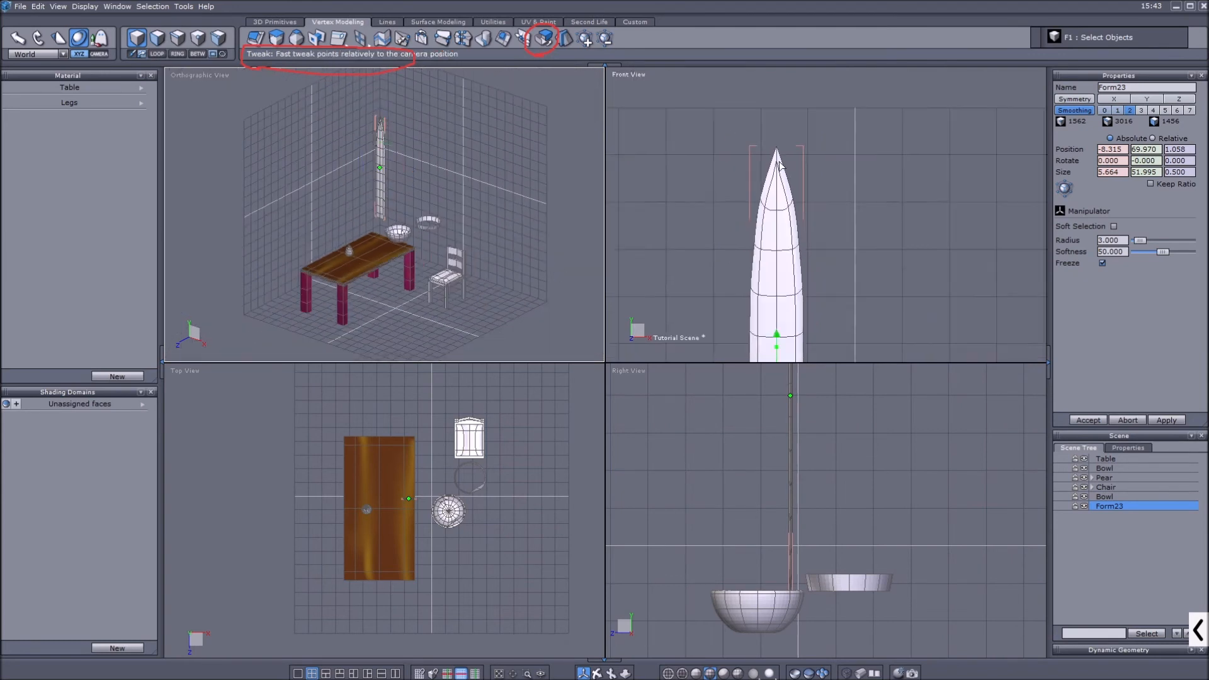
pyautogui.moveTo(757, 337); pyautogui.dragTo(763, 229, button='middle')
pyautogui.scroll(5, 837, 229)
pyautogui.moveTo(800, 268); pyautogui.dragTo(979, 238, button='middle')
pyautogui.scroll(-3, 979, 238)
pyautogui.moveTo(738, 250); pyautogui.dragTo(828, 266, button='middle')
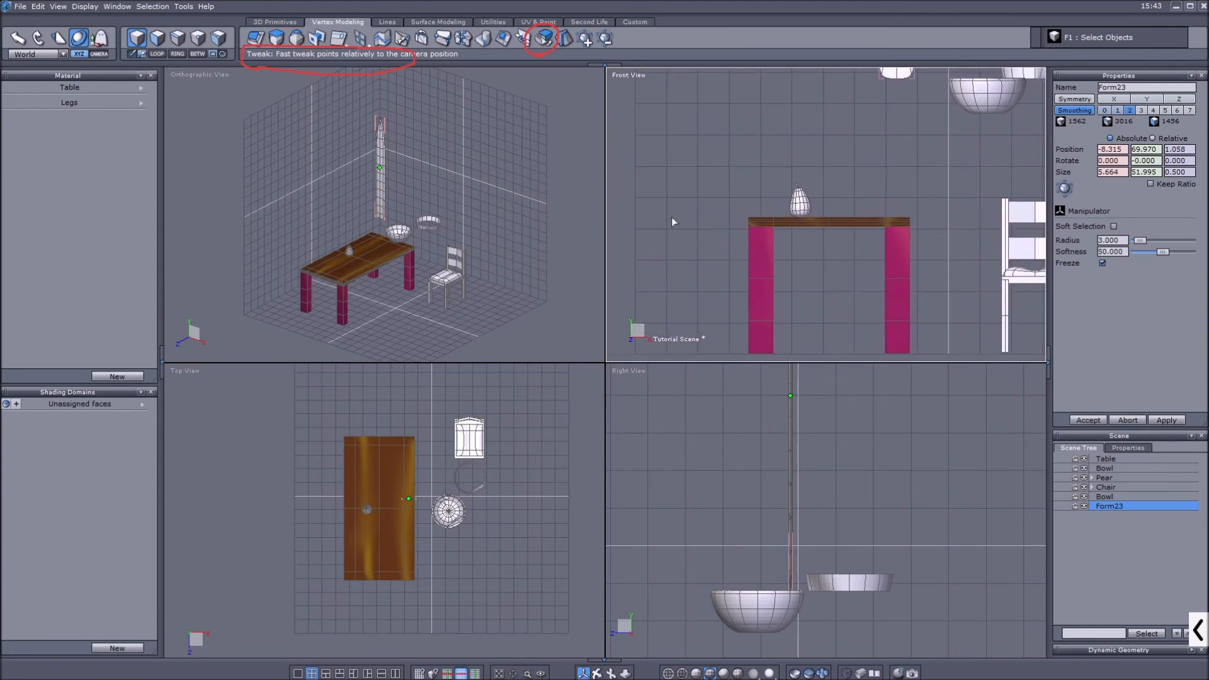
# Draw a square line shape beside the blade in the front view and leave it deselected
pyautogui.click(387, 22)
pyautogui.scroll(-5, 669, 234)
pyautogui.moveTo(674, 214); pyautogui.dragTo(611, 304, button='middle')
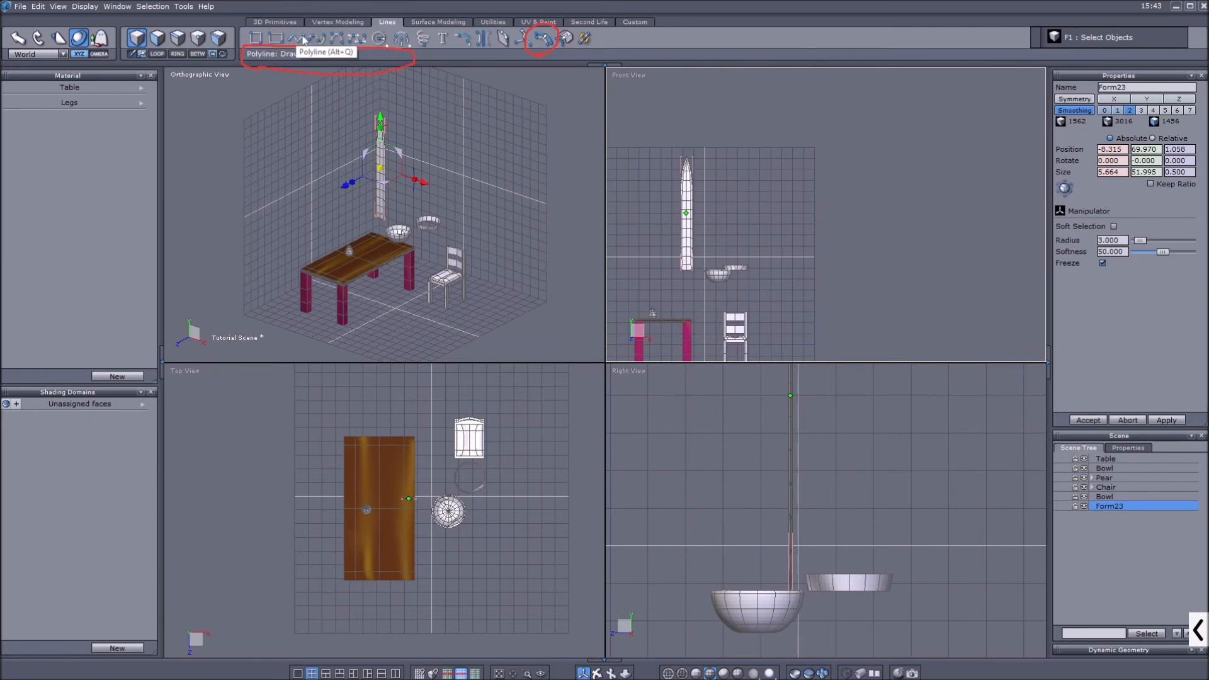
pyautogui.click(250, 45)
pyautogui.click(751, 155)
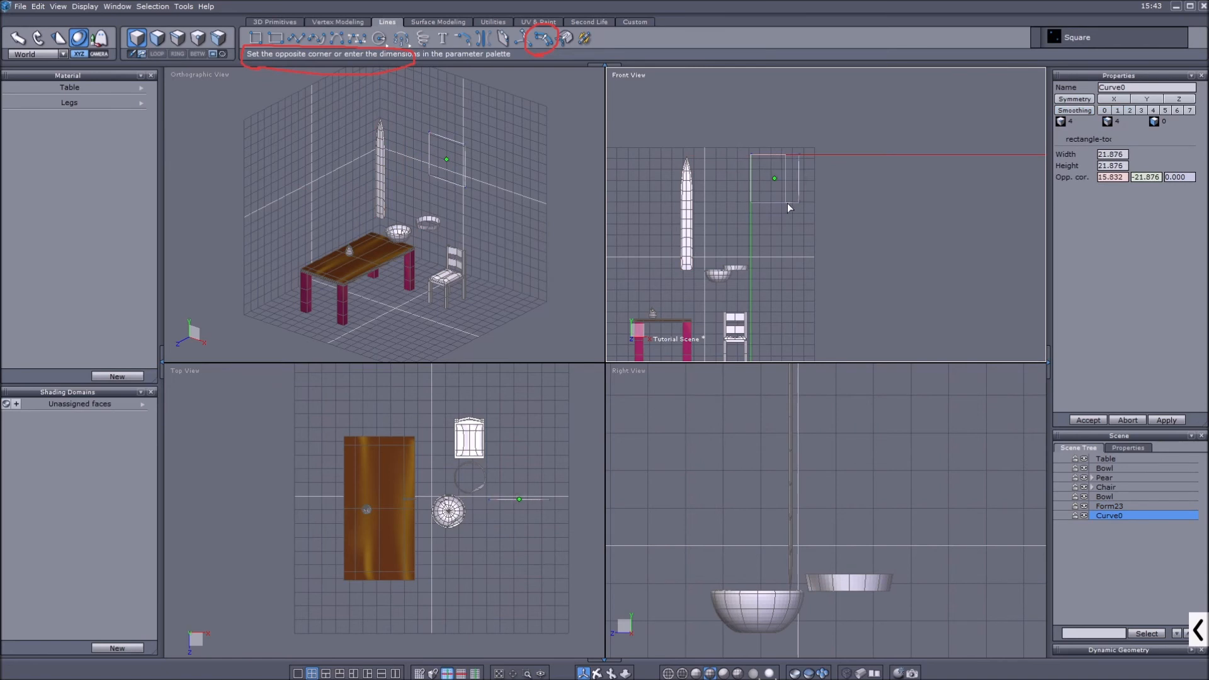
pyautogui.click(806, 210)
pyautogui.scroll(4, 798, 211)
pyautogui.press('Escape')
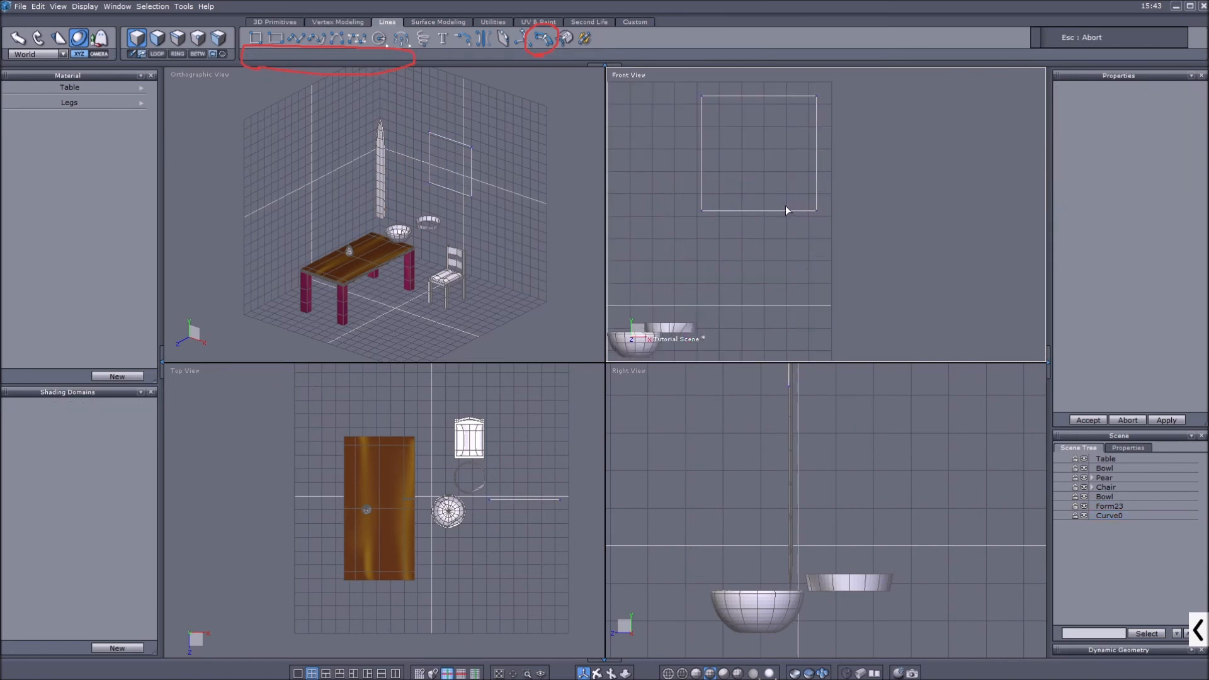
# Draw a rectangle about 30 wide and 12 high below the square in the front view
pyautogui.click(275, 42)
pyautogui.click(702, 95)
pyautogui.scroll(-2, 772, 260)
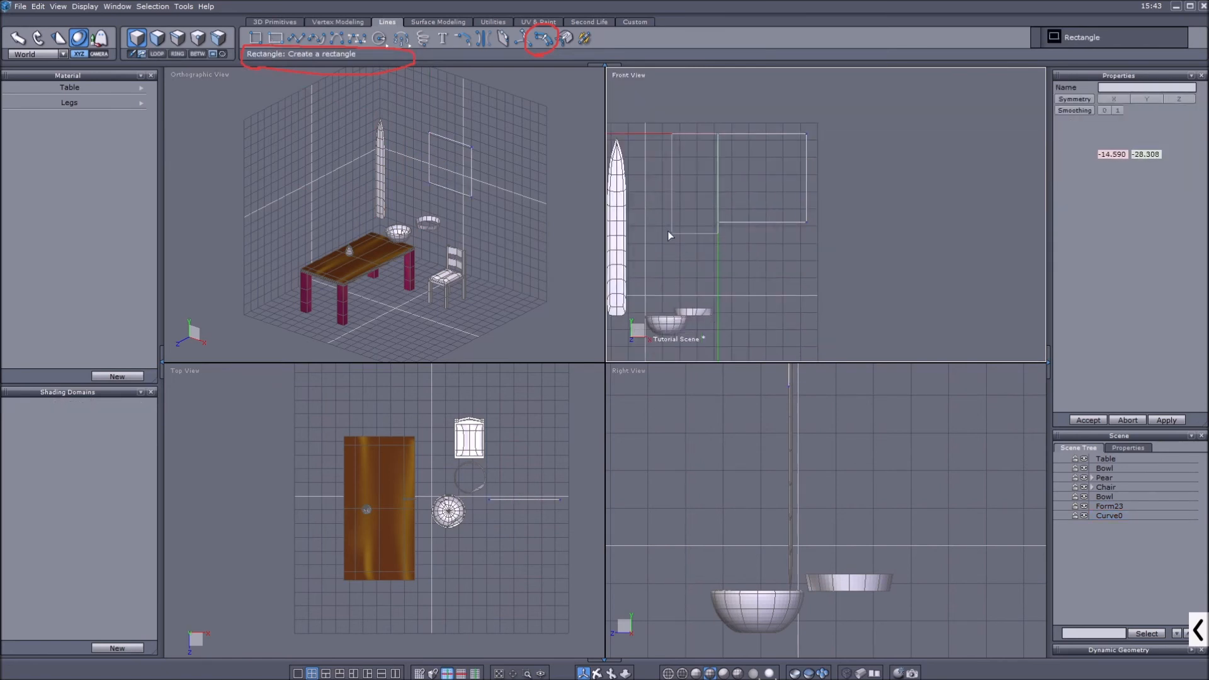
pyautogui.click(671, 227)
pyautogui.click(671, 227)
pyautogui.click(839, 301)
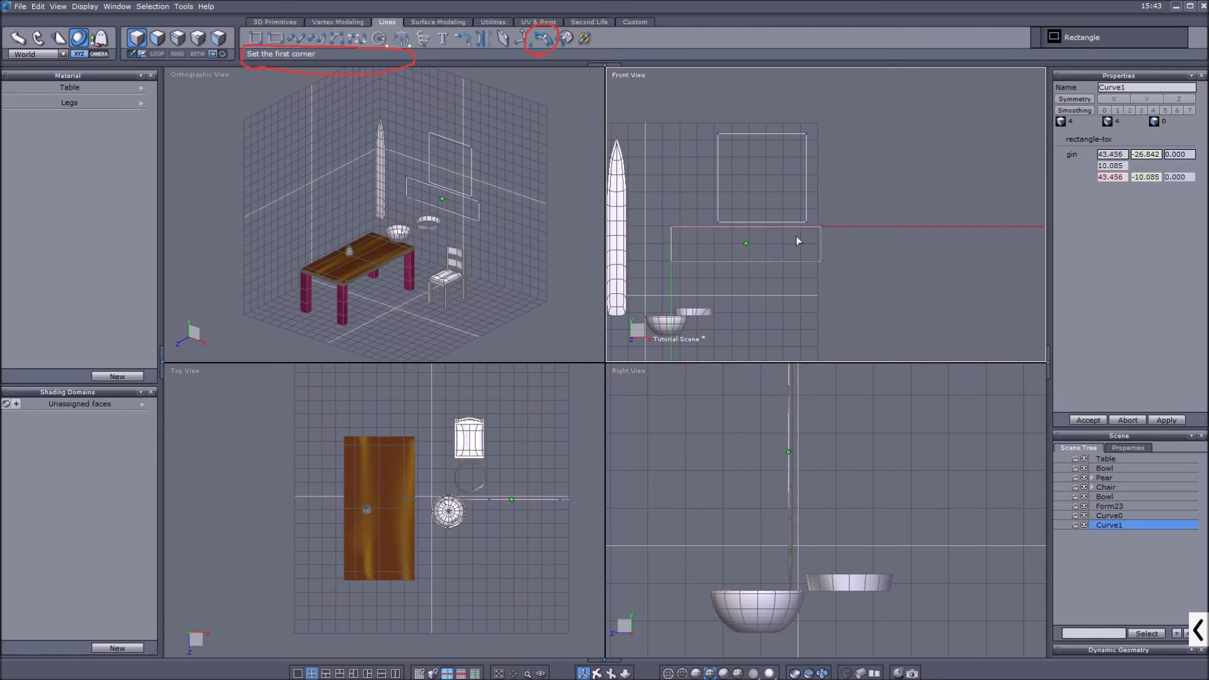
pyautogui.click(776, 270)
pyautogui.scroll(2, 774, 265)
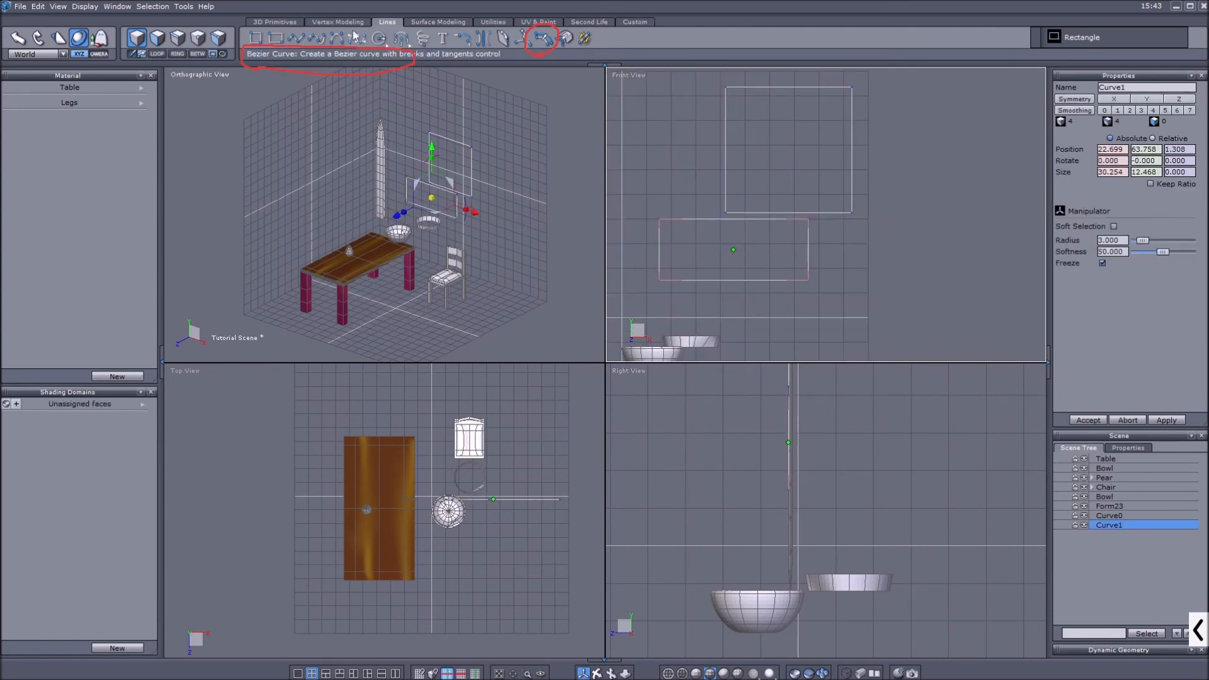
# Draw an irregular open polyline of 16 points, about 51 wide and 47 high, around and across the blade's upper part
pyautogui.click(296, 40)
pyautogui.scroll(-2, 696, 199)
pyautogui.moveTo(696, 200); pyautogui.dragTo(986, 265, button='middle')
pyautogui.click(758, 182)
pyautogui.click(788, 219)
pyautogui.click(791, 283)
pyautogui.click(757, 319)
pyautogui.click(819, 349)
pyautogui.click(857, 319)
pyautogui.click(851, 277)
pyautogui.click(807, 255)
pyautogui.click(816, 221)
pyautogui.click(874, 215)
pyautogui.click(879, 173)
pyautogui.click(823, 174)
pyautogui.click(800, 200)
pyautogui.click(843, 205)
pyautogui.click(861, 241)
pyautogui.click(949, 207)
pyautogui.press('Return')
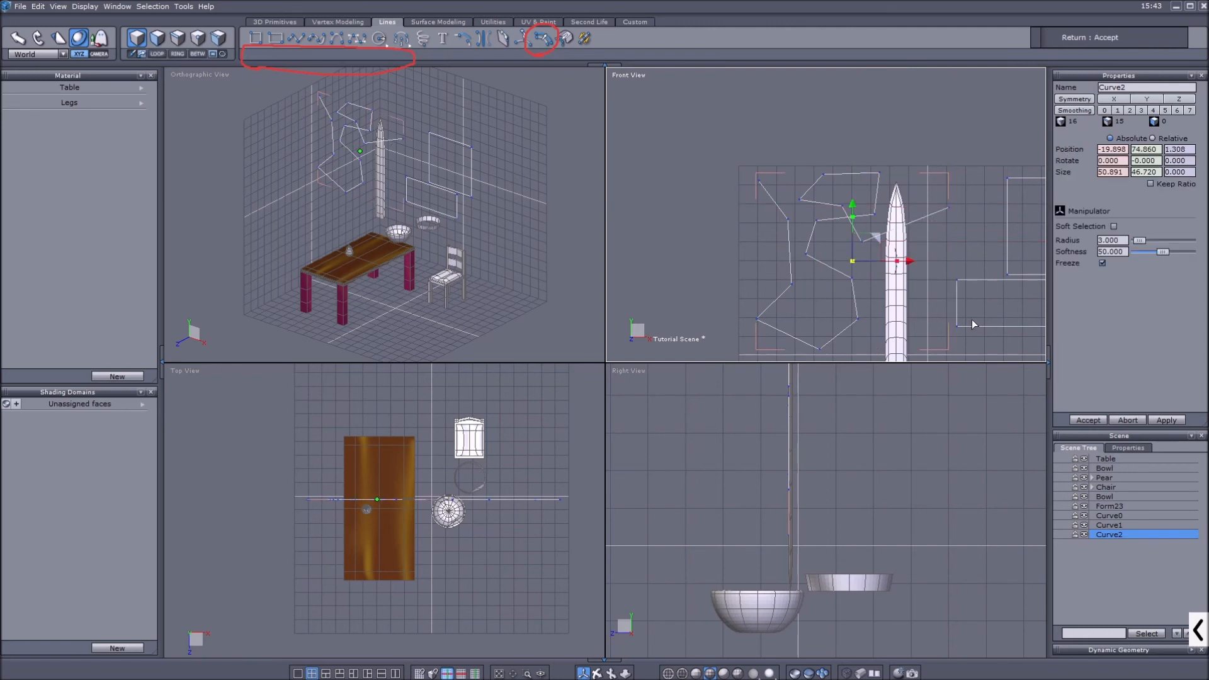
# Select one short edge in the middle of the irregular polyline
pyautogui.moveTo(816, 293); pyautogui.dragTo(770, 248, button='middle')
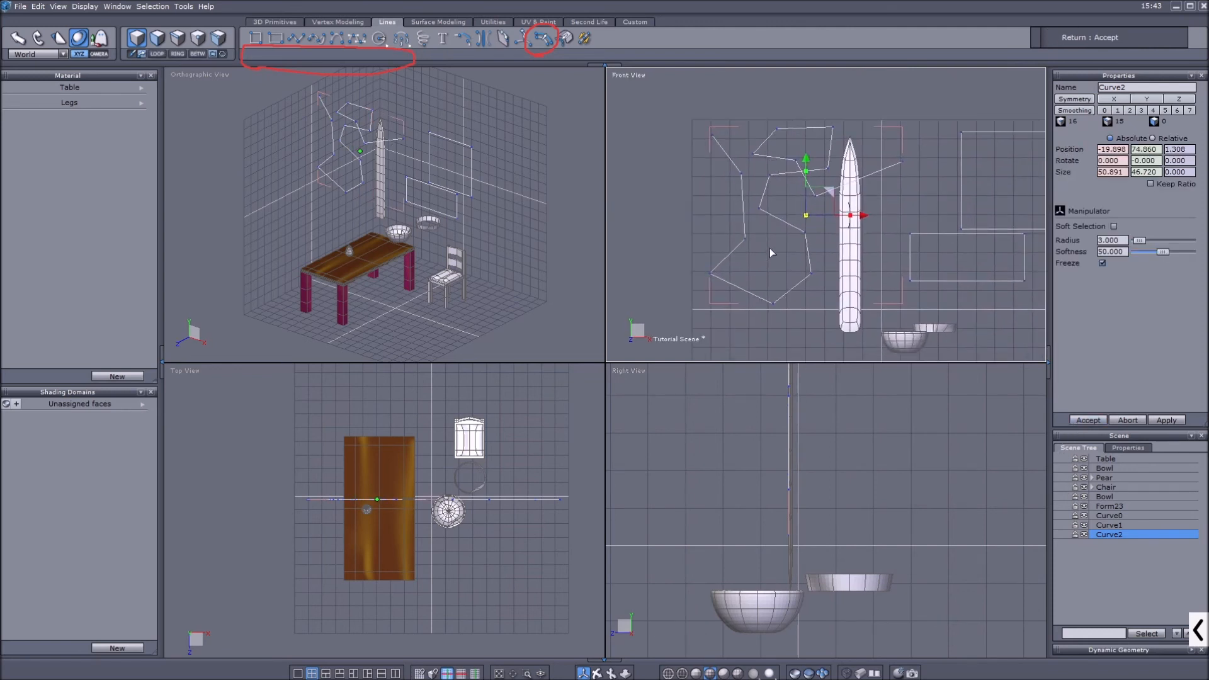
pyautogui.scroll(-8, 743, 447)
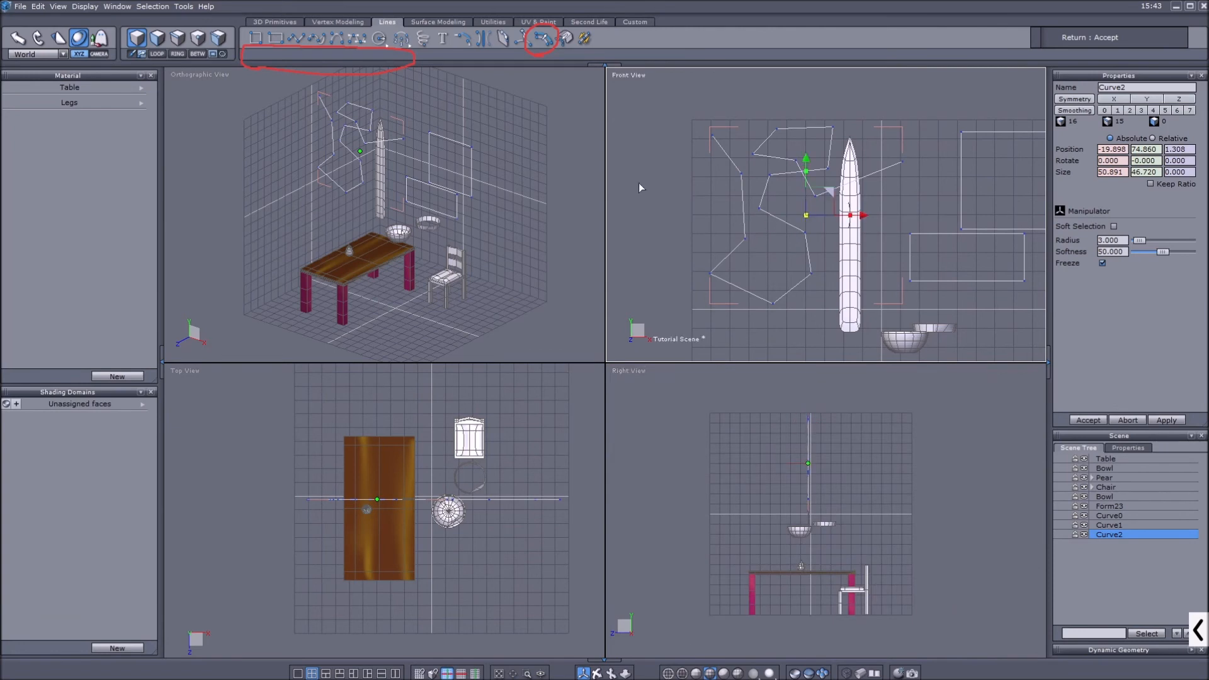
pyautogui.press('F3')
pyautogui.click(770, 201)
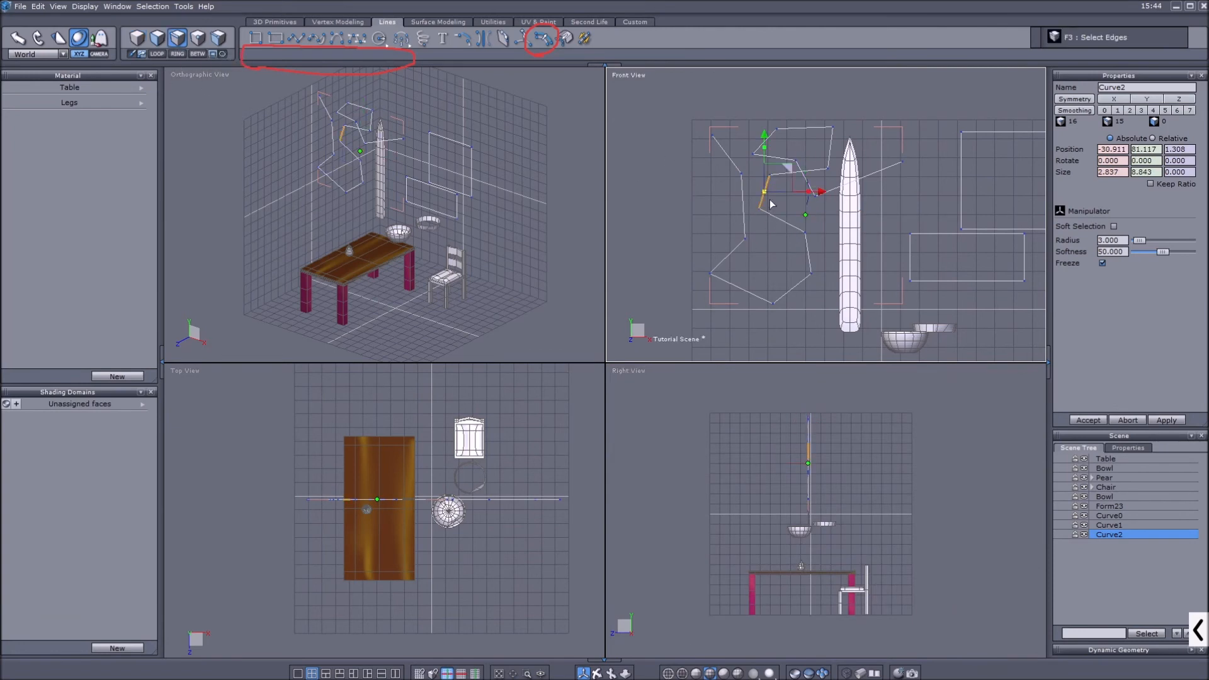
# Offset the selected polyline edge to Z about -3 in the right view and the upper loop's inner corner point to Z about 7.4
pyautogui.scroll(2, 804, 455)
pyautogui.moveTo(743, 454); pyautogui.dragTo(756, 455)
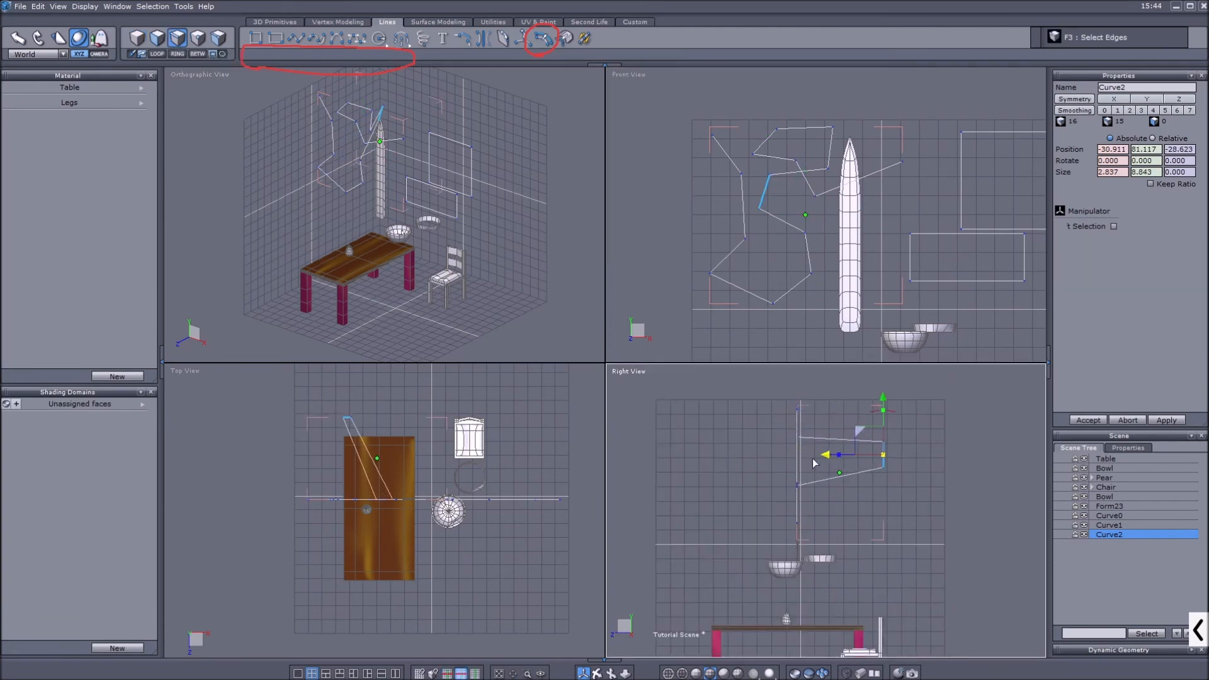
pyautogui.click(206, 38)
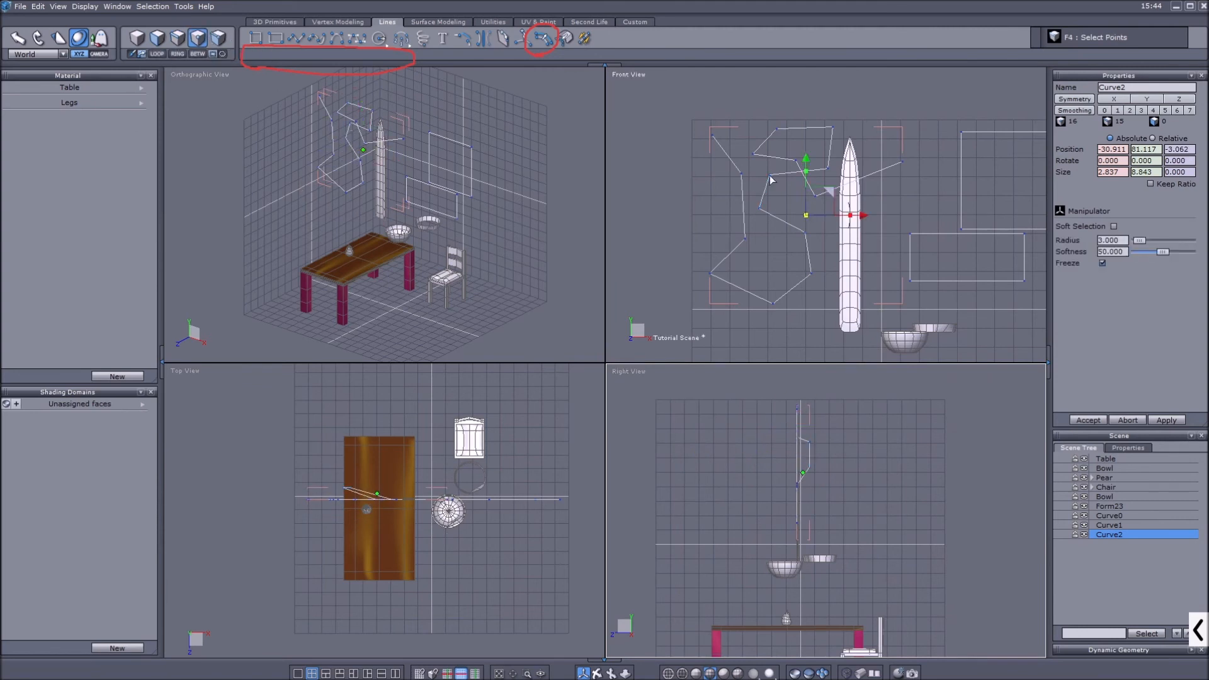
pyautogui.scroll(2, 769, 175)
pyautogui.click(806, 155)
pyautogui.moveTo(734, 436)
pyautogui.mouseDown()
pyautogui.moveTo(781, 439)
pyautogui.moveTo(717, 437)
pyautogui.mouseUp()
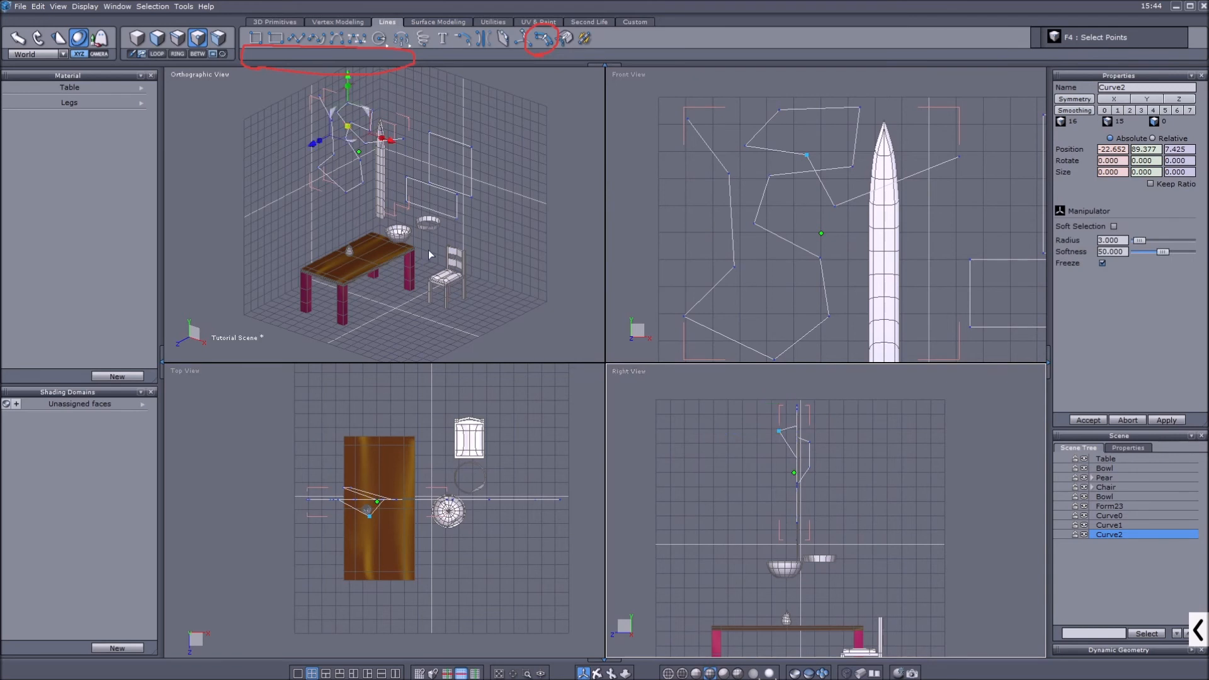
# Apply Thickness to the irregular polyline and set Num Points to 4
pyautogui.scroll(3, 387, 190)
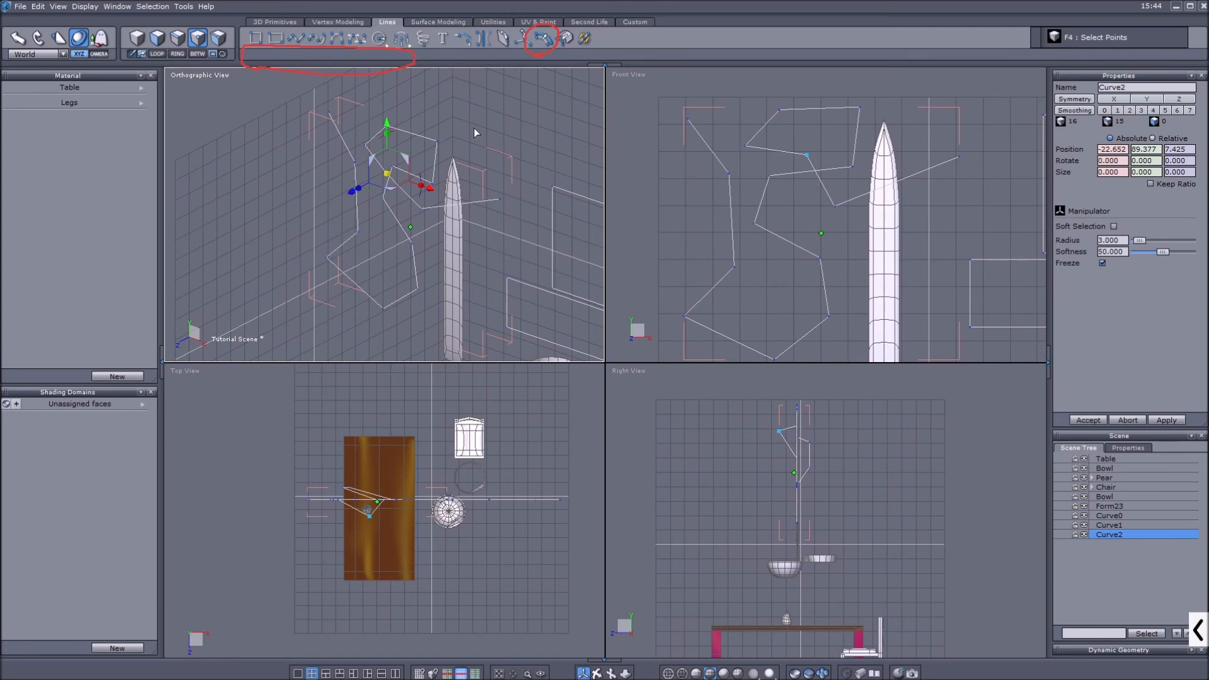
pyautogui.hotkey('alt', 't')
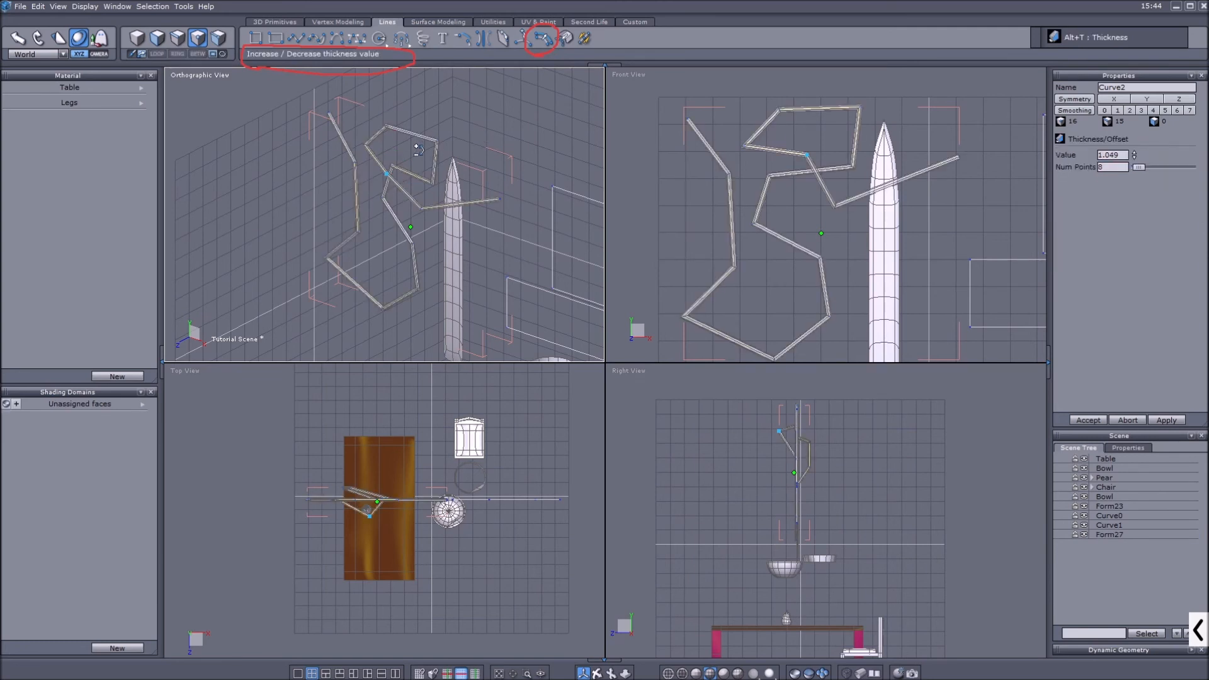
pyautogui.press('Escape')
pyautogui.click(432, 23)
pyautogui.click(395, 35)
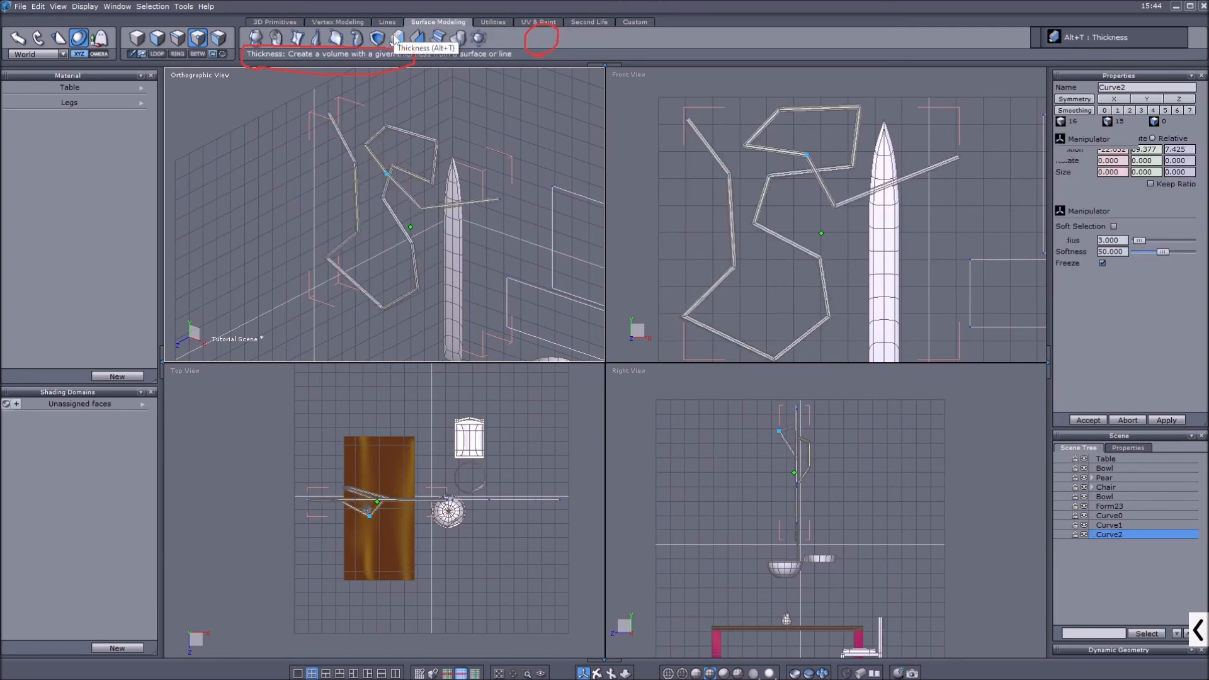
pyautogui.scroll(3, 431, 165)
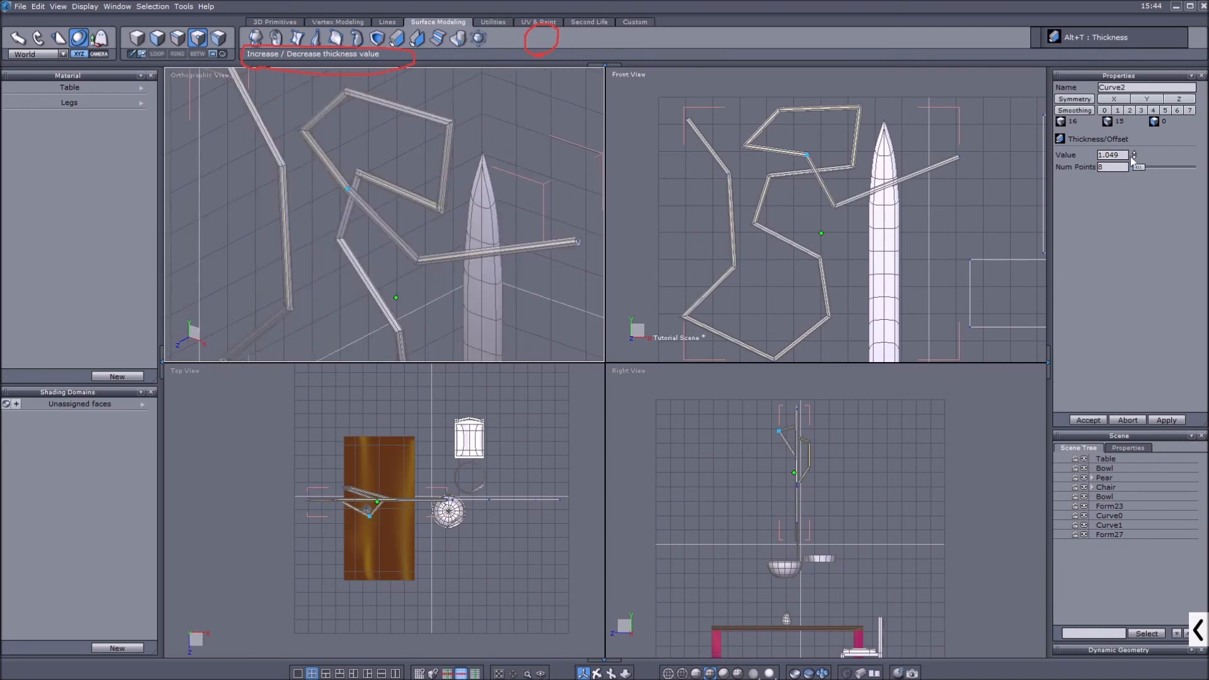
pyautogui.write('4')
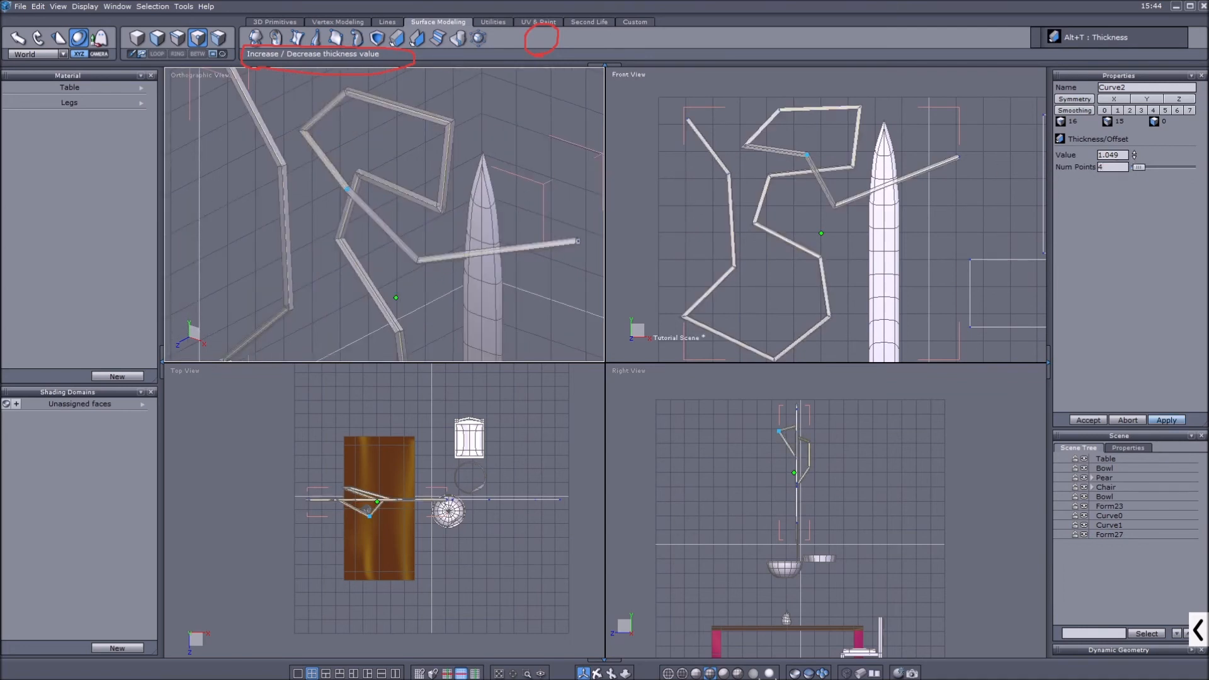
# Set the tube's thickness value to 5
pyautogui.moveTo(1122, 153); pyautogui.dragTo(1087, 154)
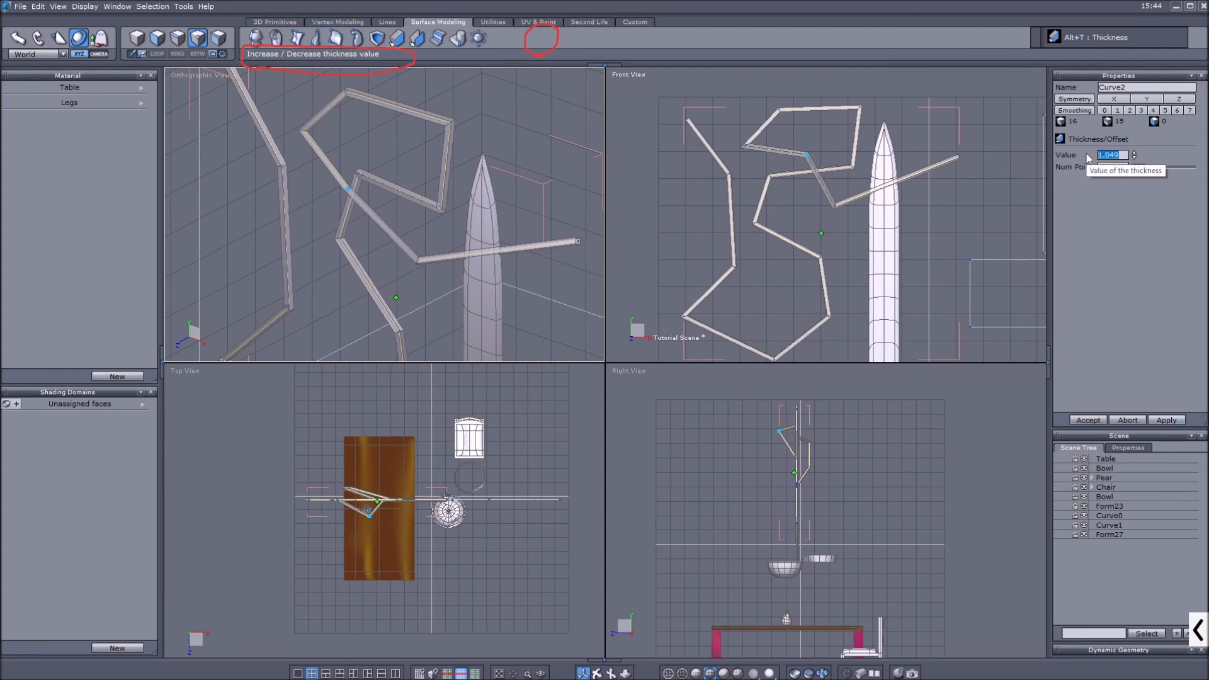
pyautogui.write('5')
pyautogui.press('Return')
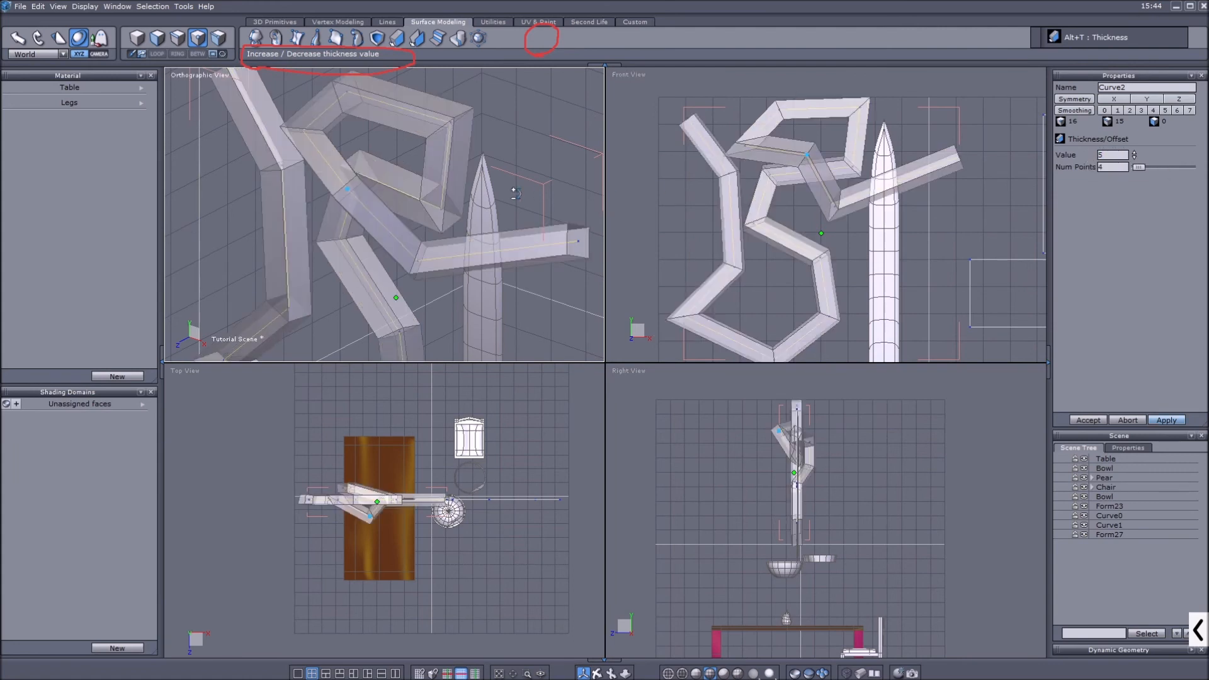
pyautogui.scroll(-3, 494, 209)
pyautogui.scroll(3, 494, 210)
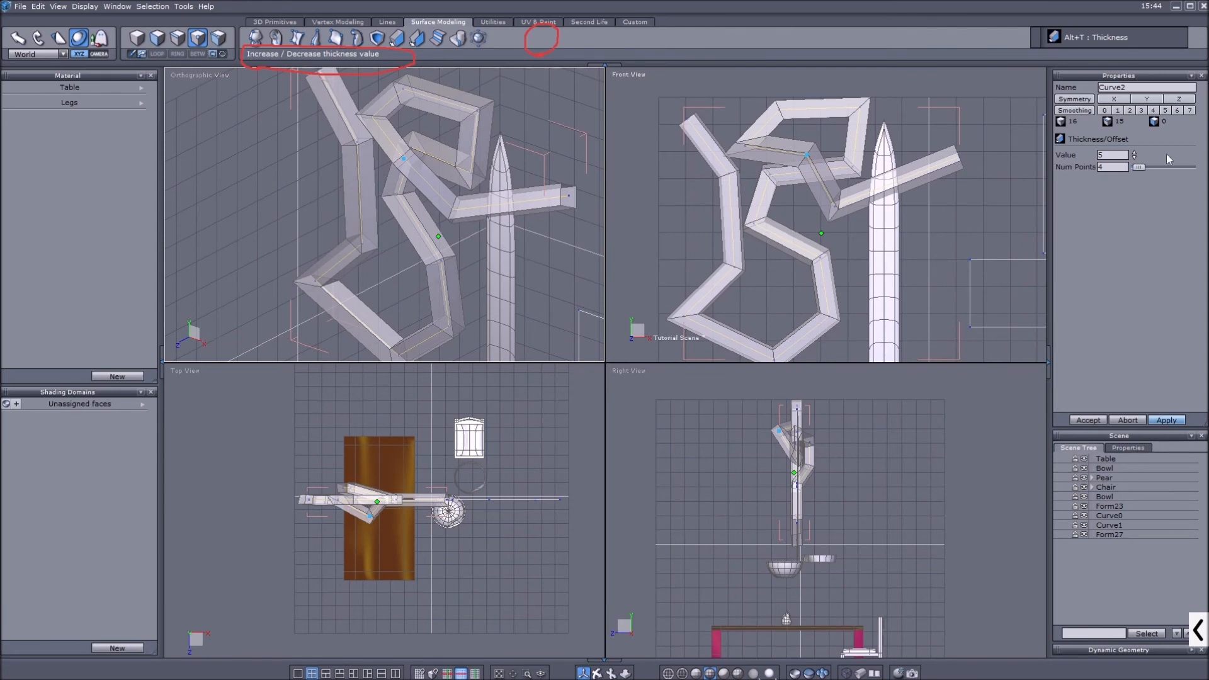
# Set Num Points to 6, accept the thickened tube and apply smoothing level 2 to it
pyautogui.write('6')
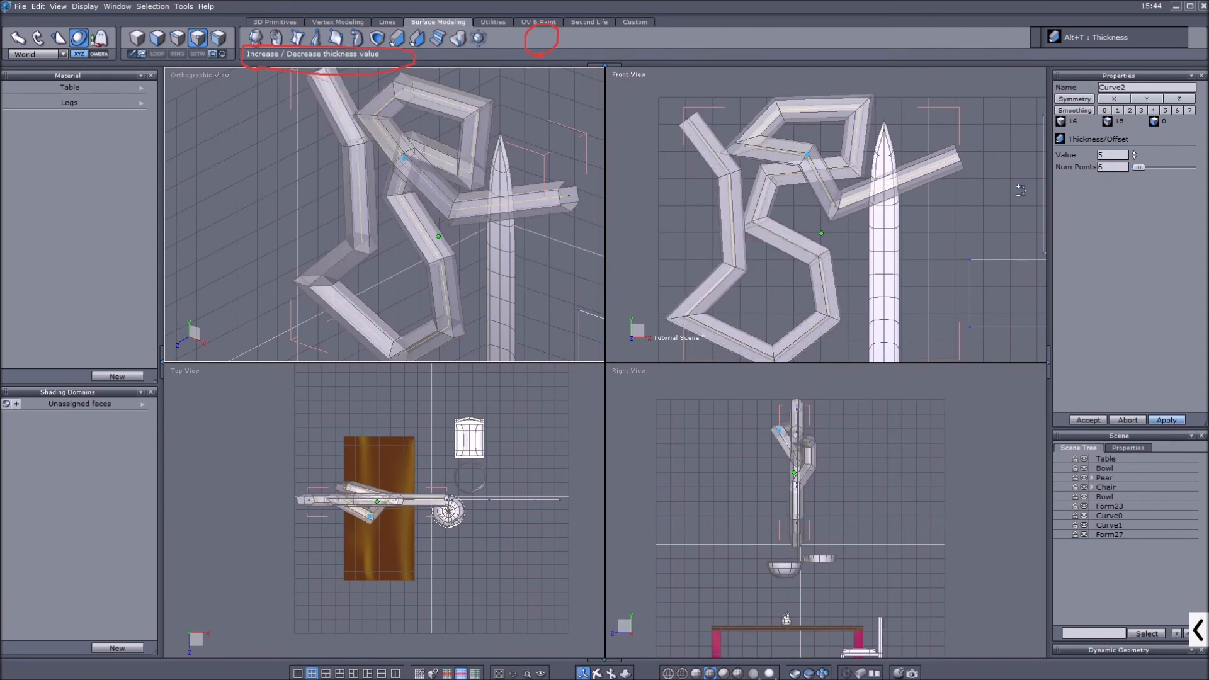
pyautogui.scroll(-2, 415, 137)
pyautogui.scroll(1, 415, 137)
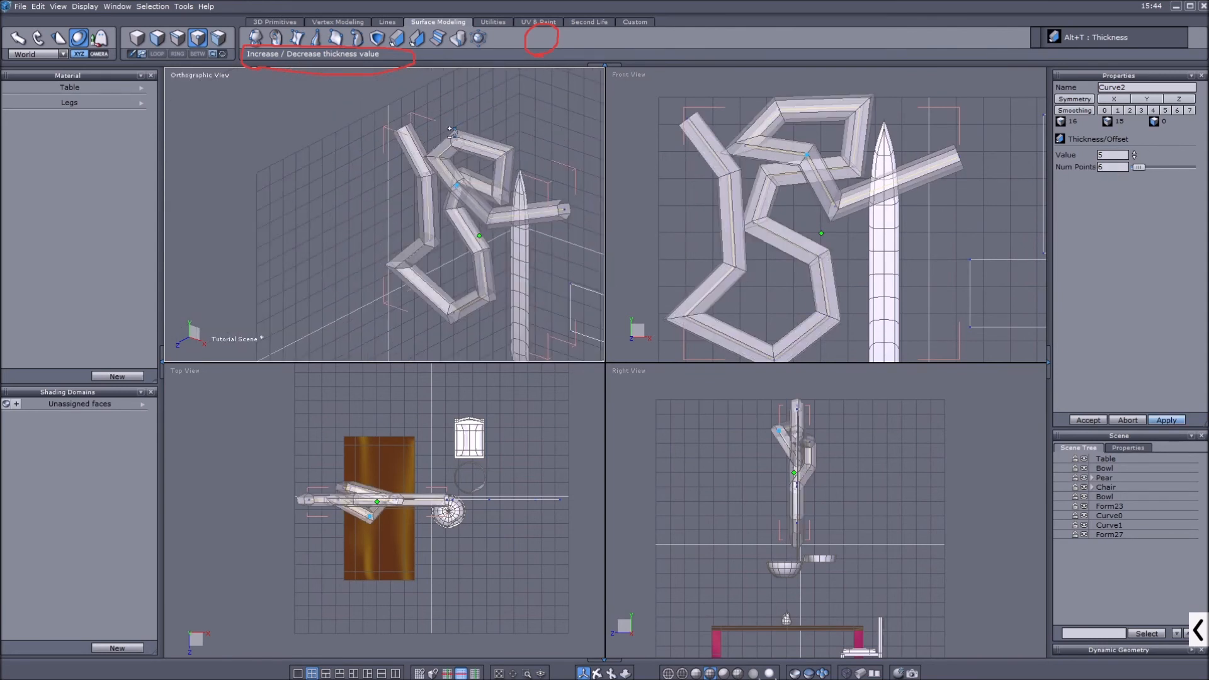
pyautogui.click(1088, 420)
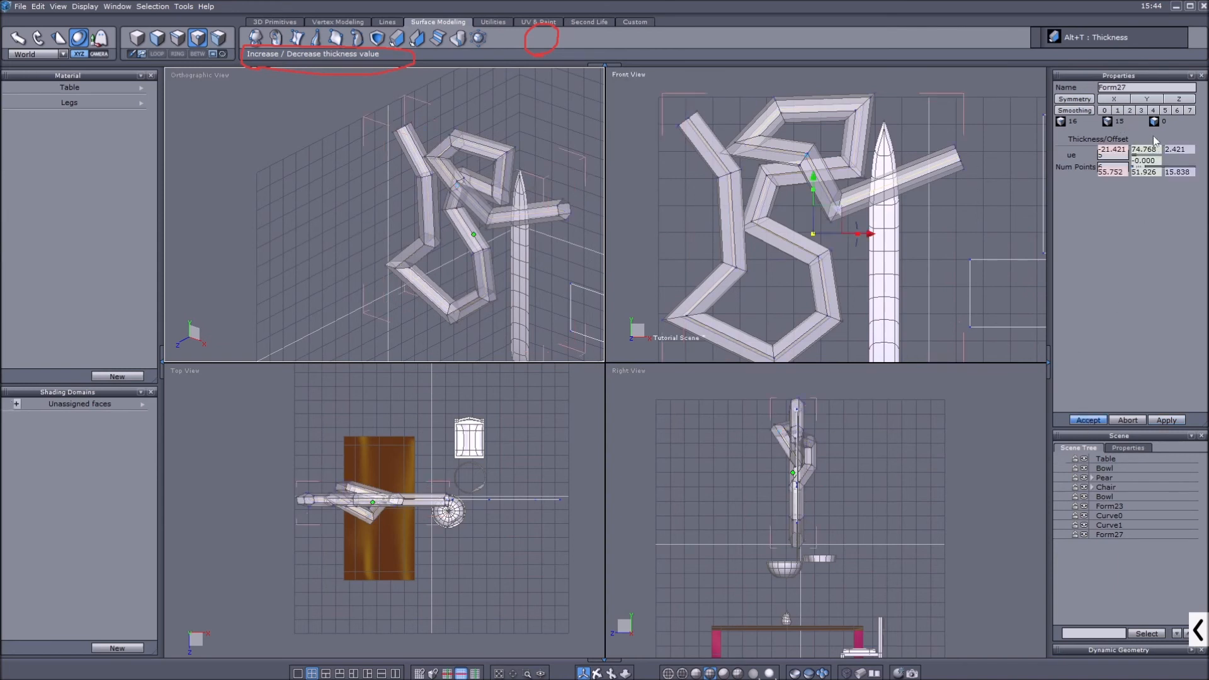
pyautogui.click(1131, 112)
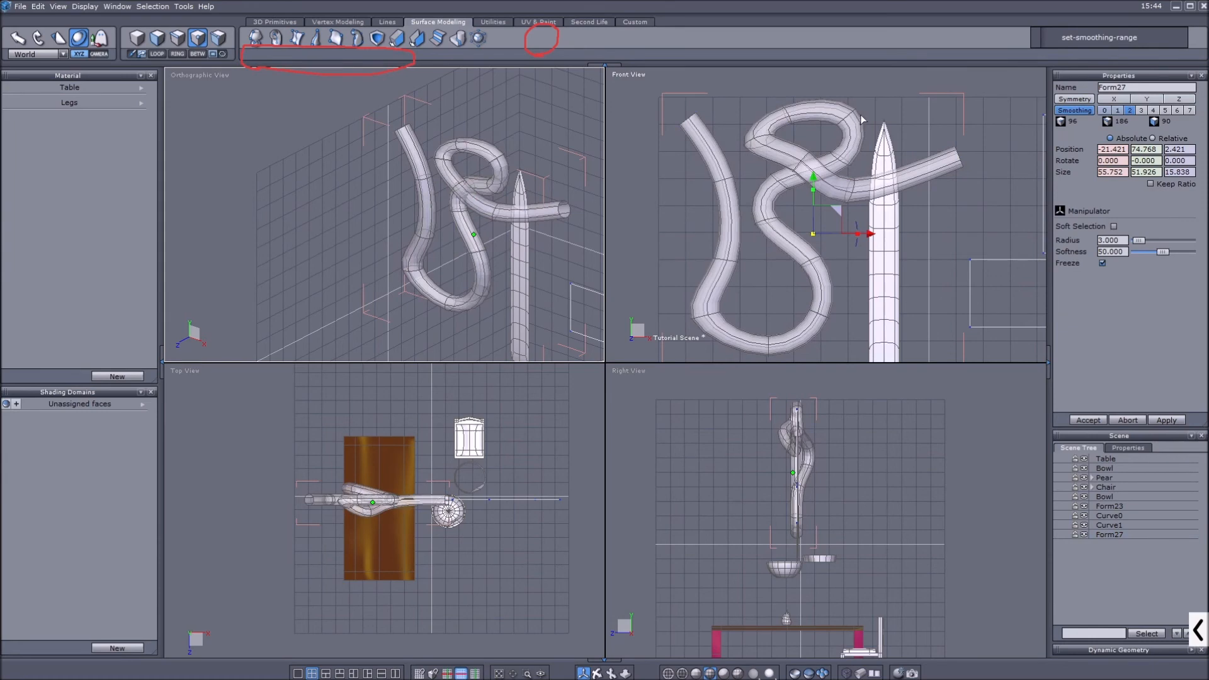
# Select the edge loop around the tube at the upper loop's corner near the blade tip and dissociate it for a sharp bend
pyautogui.scroll(2, 862, 119)
pyautogui.click(137, 37)
pyautogui.click(175, 39)
pyautogui.doubleClick(859, 120)
pyautogui.press('l')
pyautogui.scroll(-3, 863, 180)
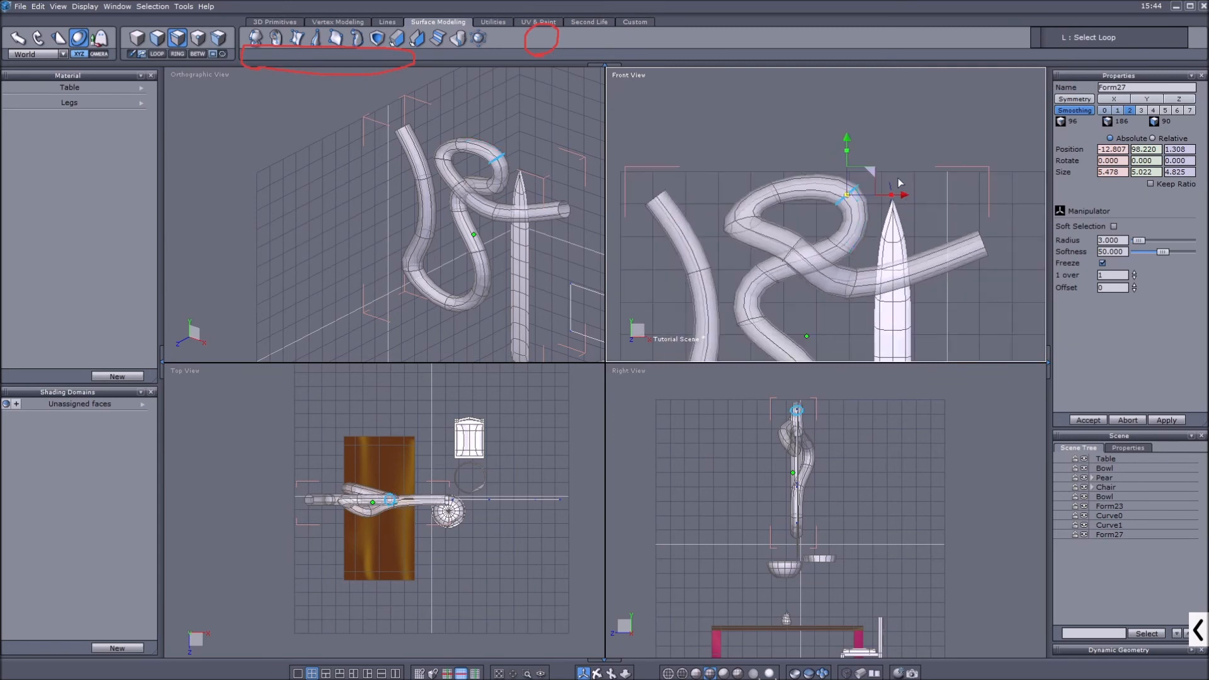
pyautogui.click(364, 24)
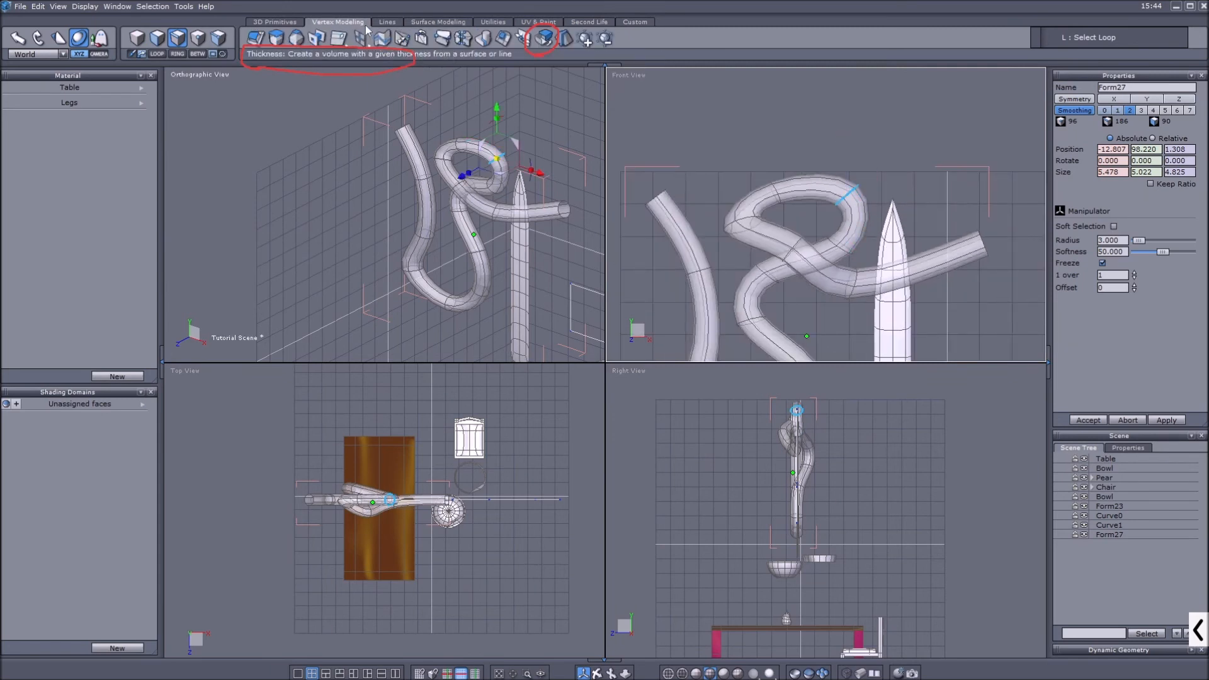
pyautogui.click(528, 43)
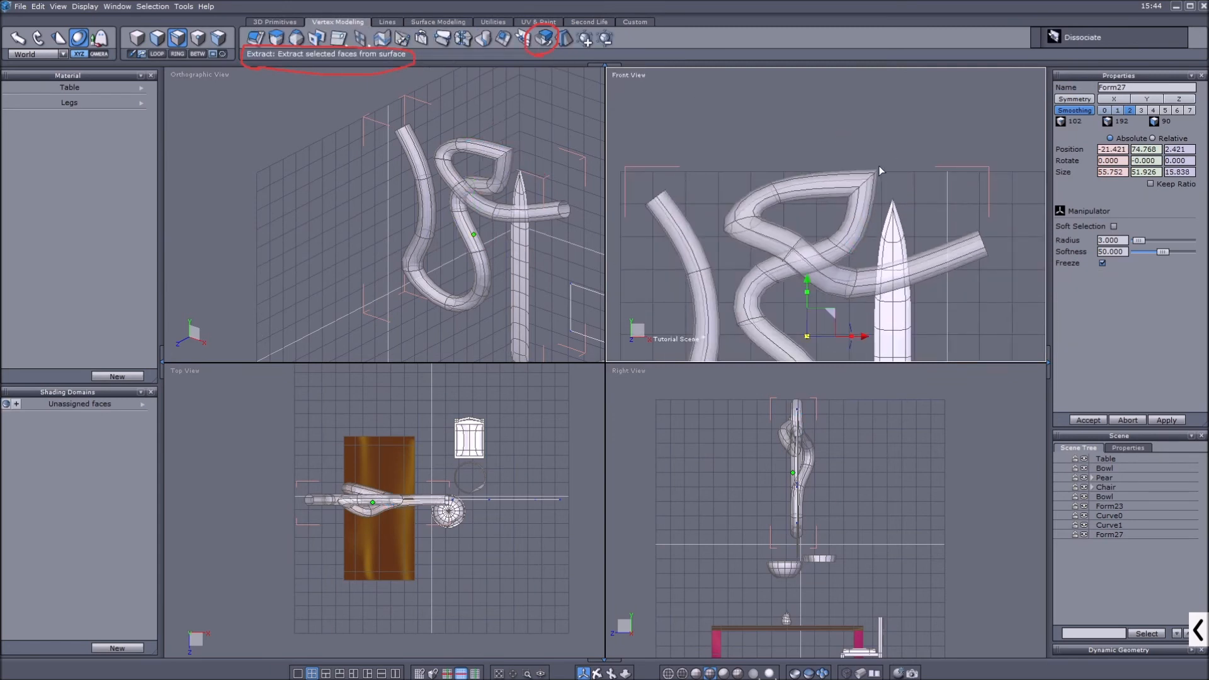
pyautogui.scroll(3, 883, 161)
pyautogui.moveTo(918, 149); pyautogui.dragTo(822, 227)
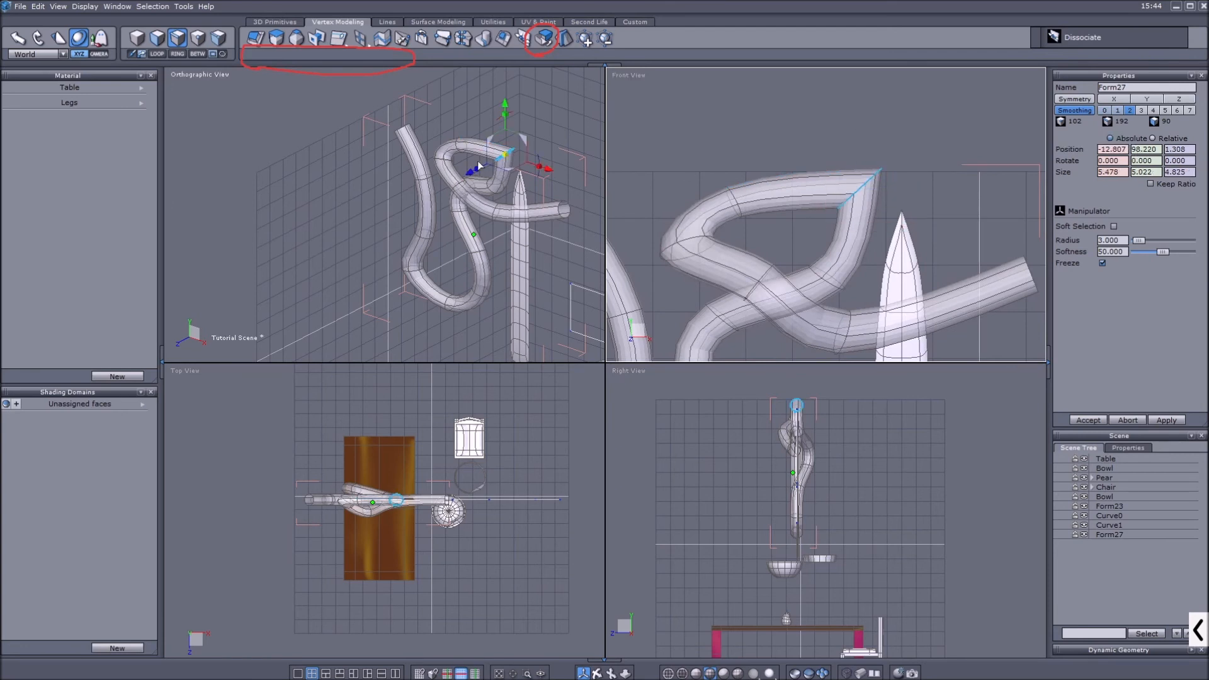
# Switch to object selection with the whole tube selected and view its sharpened bend in the orthographic view
pyautogui.press('F1')
pyautogui.scroll(2, 513, 151)
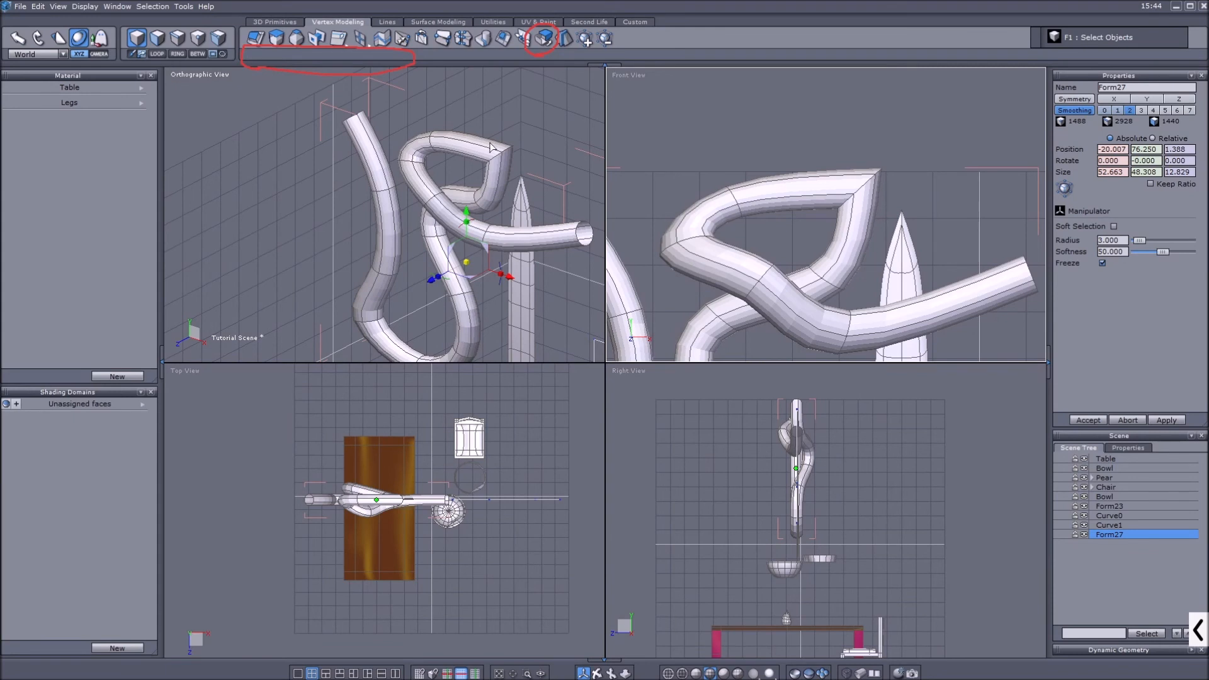
pyautogui.scroll(-3, 483, 150)
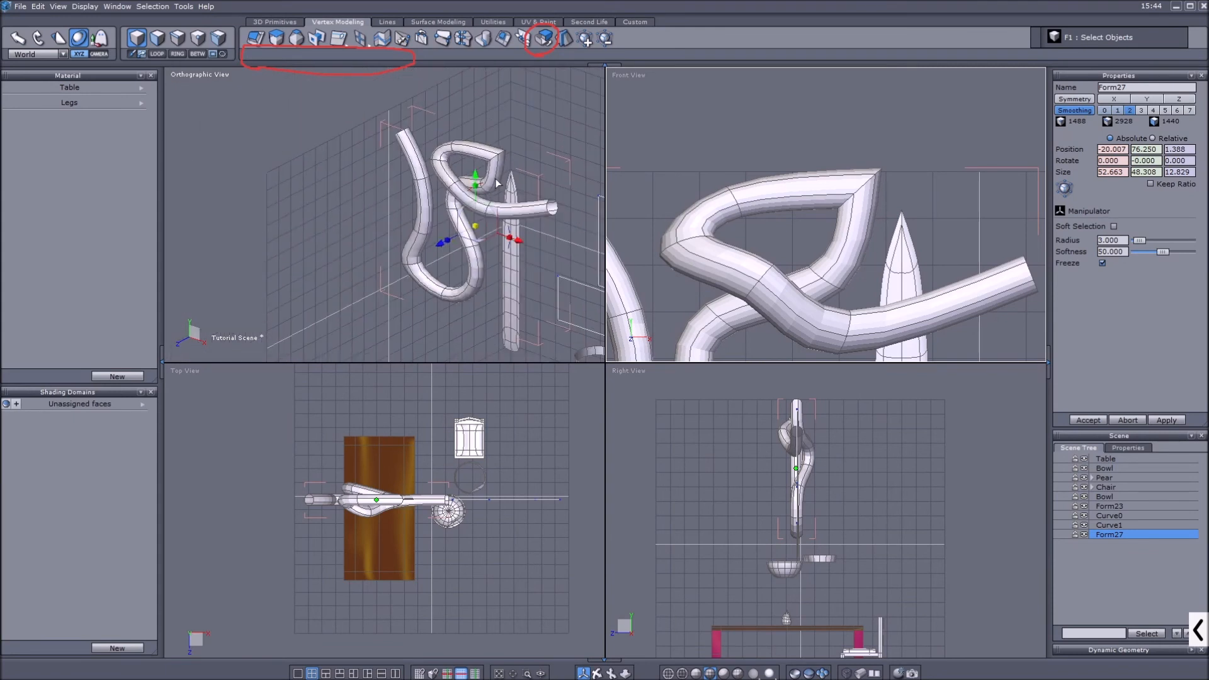
pyautogui.moveTo(496, 182); pyautogui.dragTo(463, 168, button='middle')
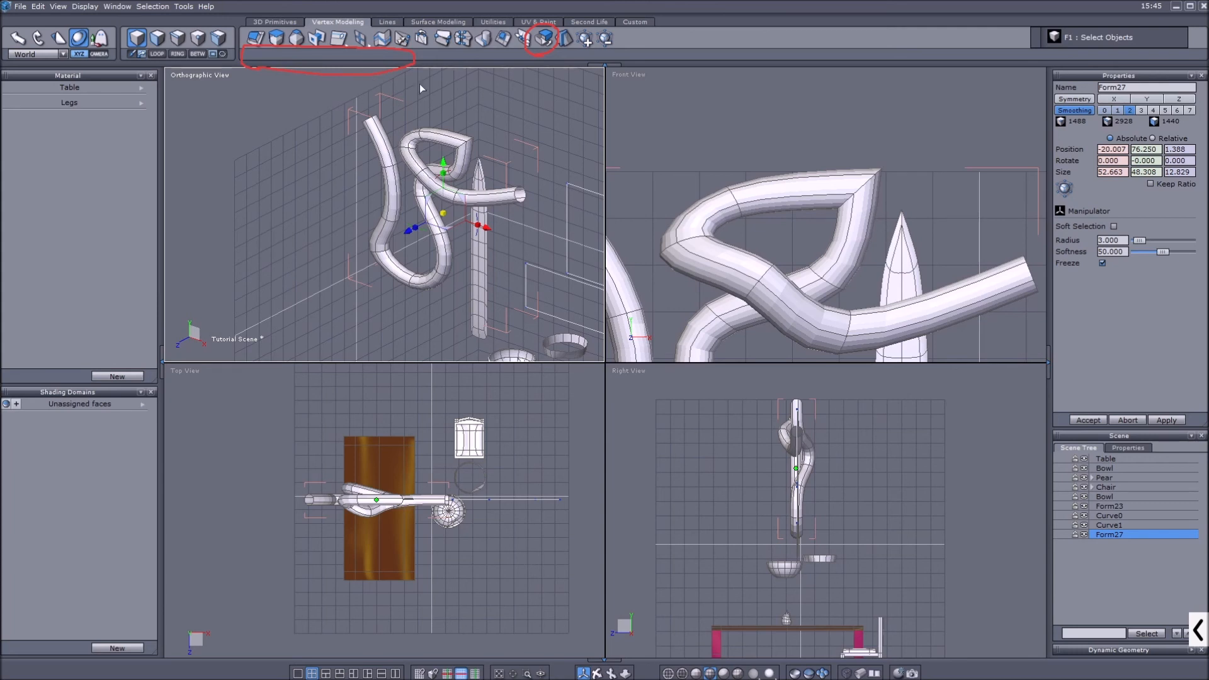
# Erase the two red annotation marks over the tool area and collapse the annotation toolbar
pyautogui.click(1196, 630)
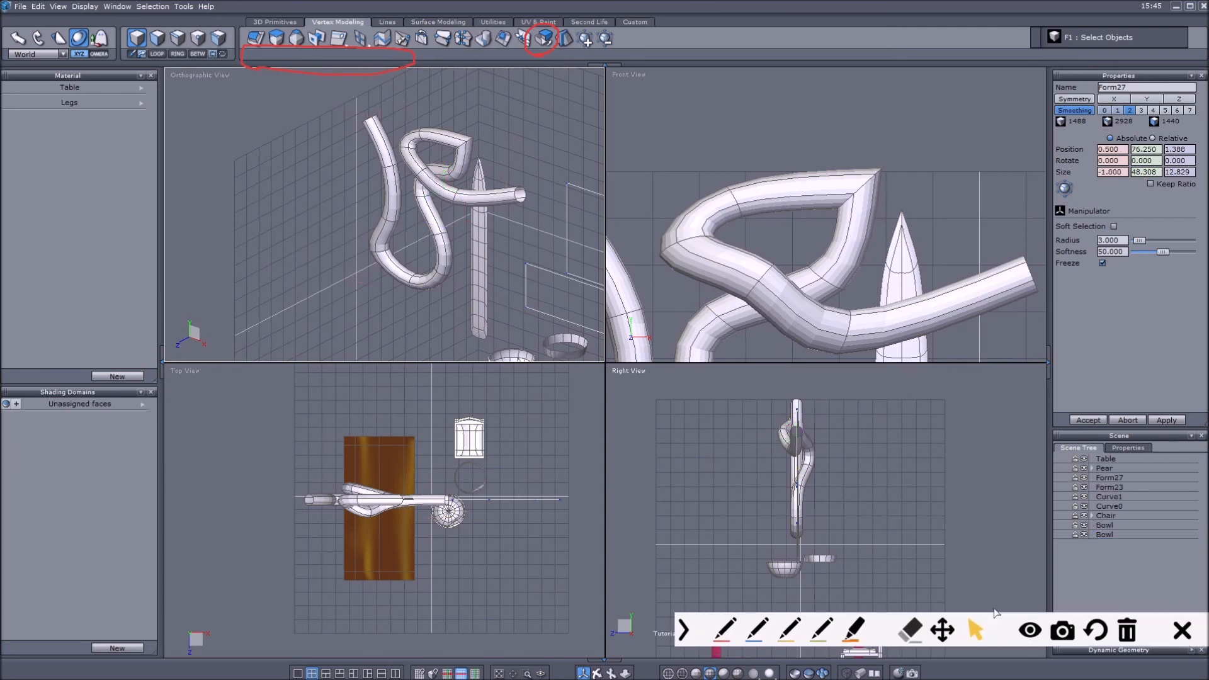
pyautogui.click(910, 630)
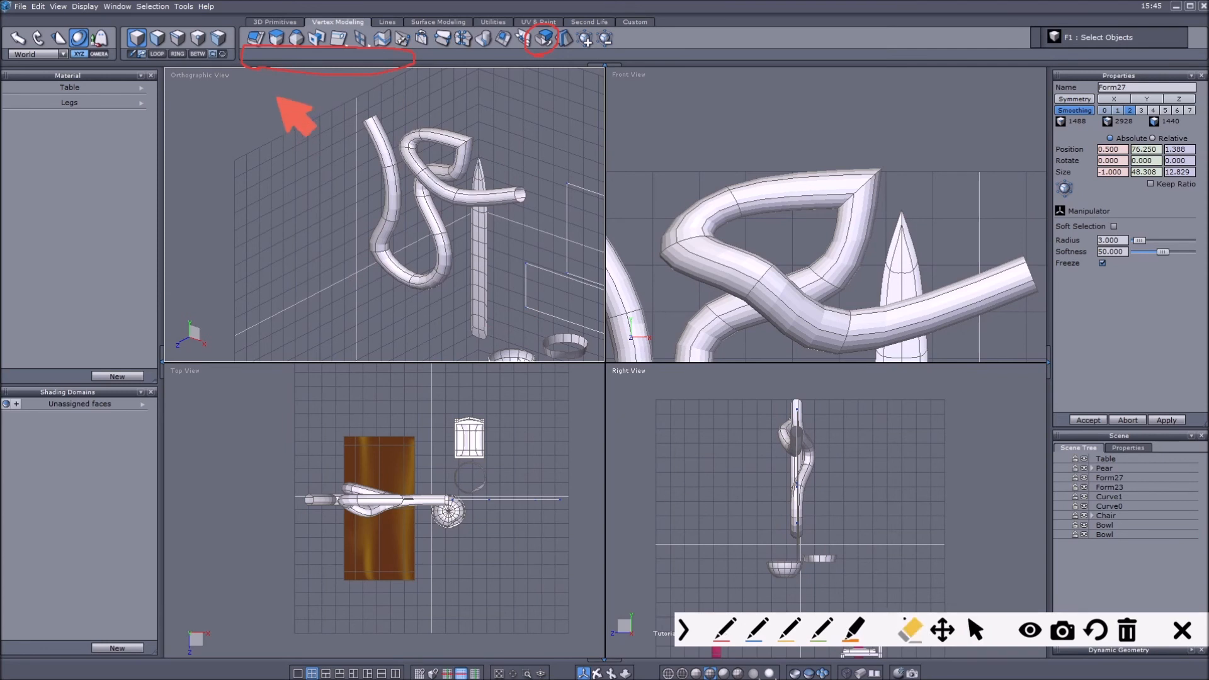
pyautogui.click(293, 69)
pyautogui.click(534, 56)
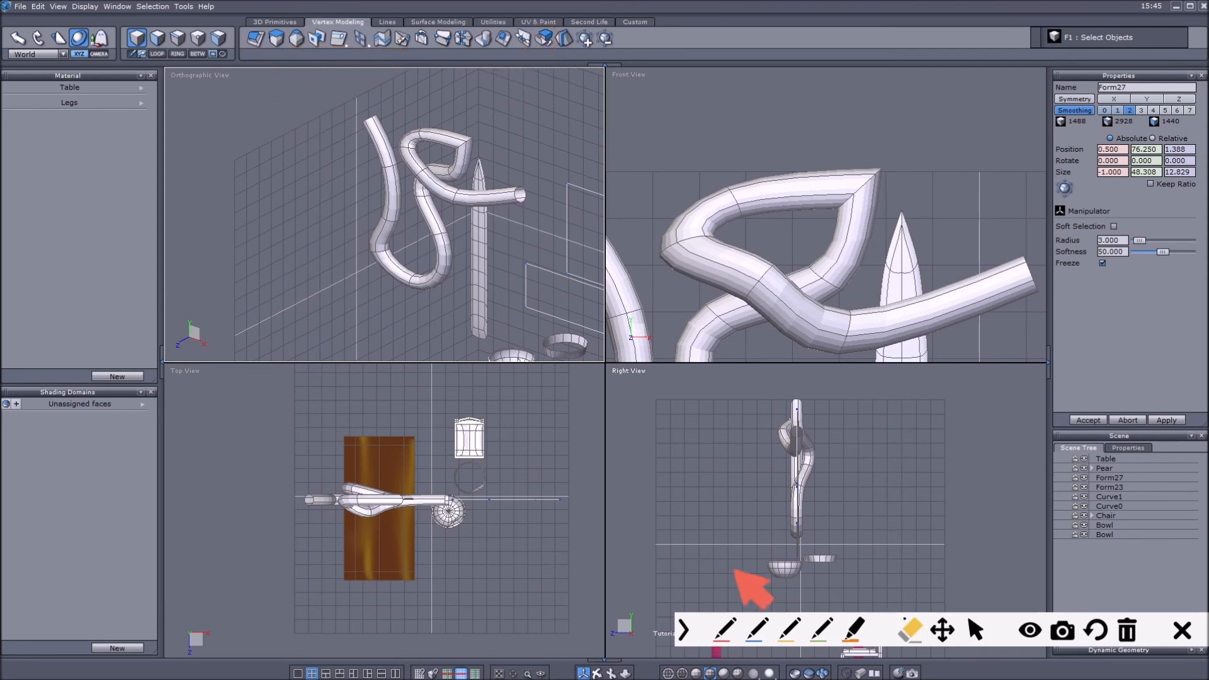
pyautogui.click(972, 632)
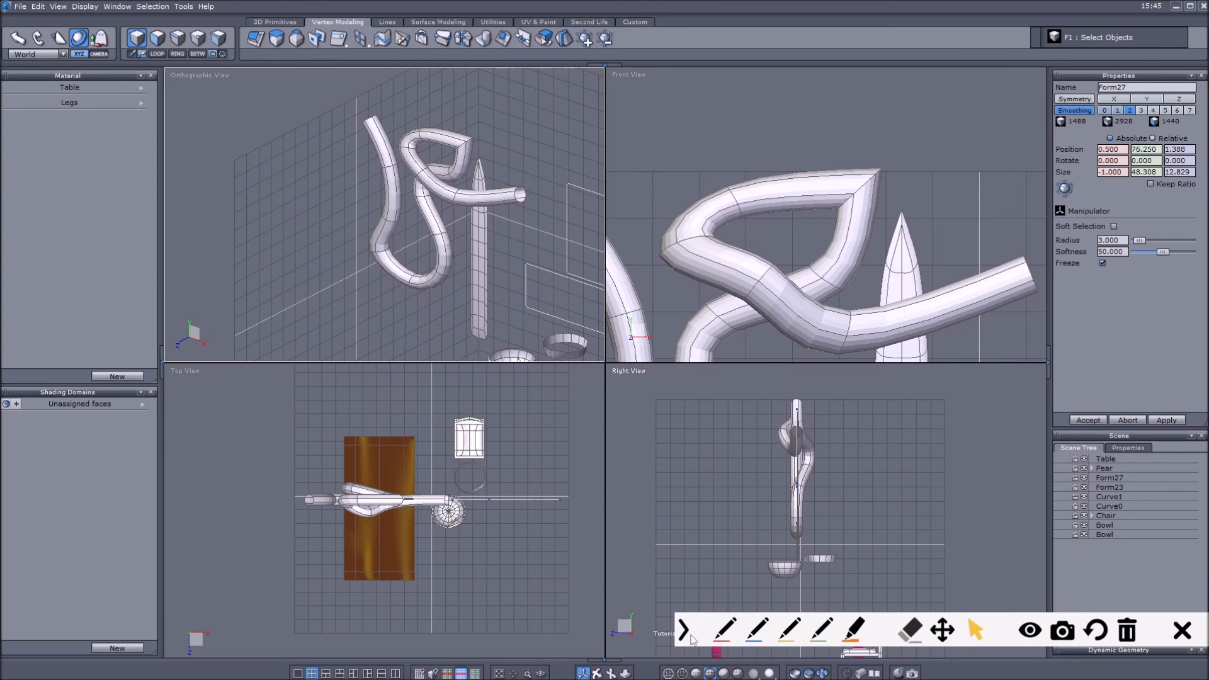
pyautogui.click(687, 631)
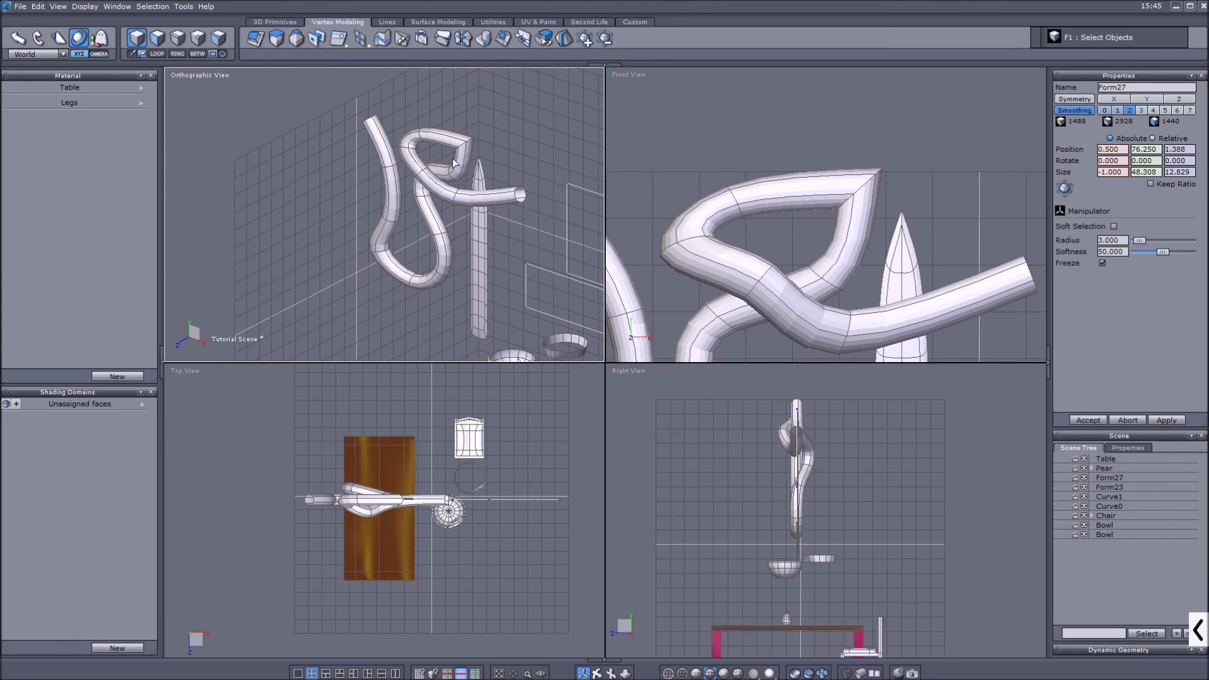
pyautogui.click(388, 21)
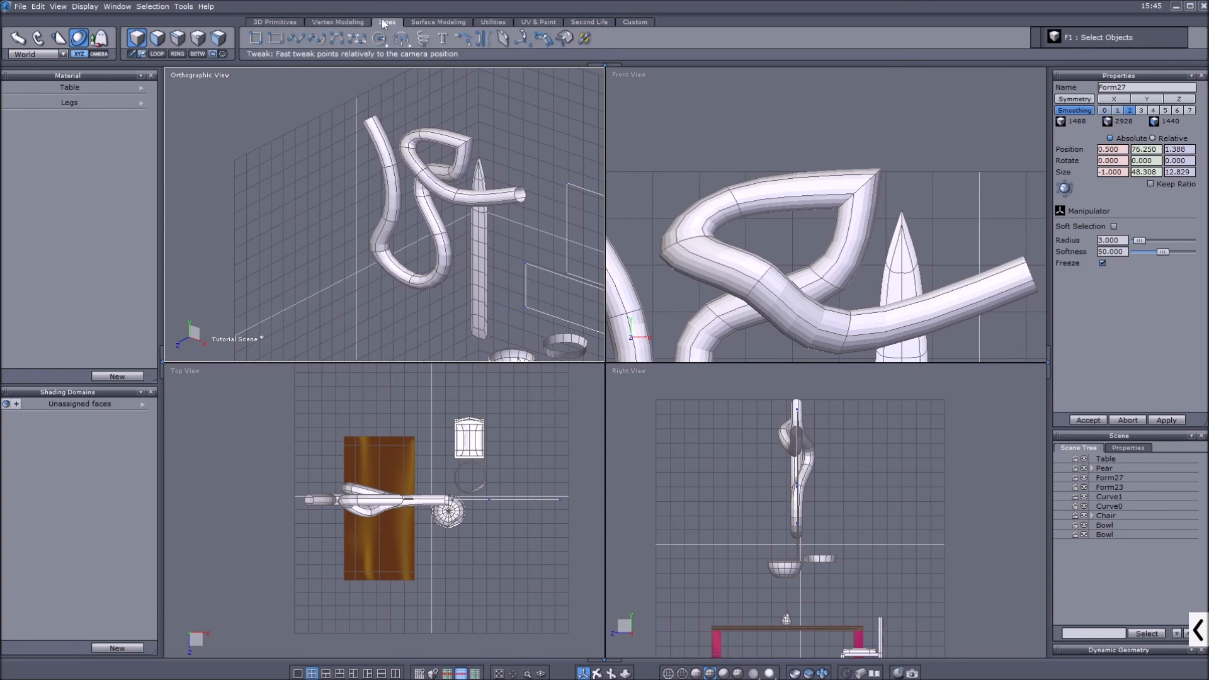
pyautogui.click(326, 39)
pyautogui.scroll(-5, 661, 175)
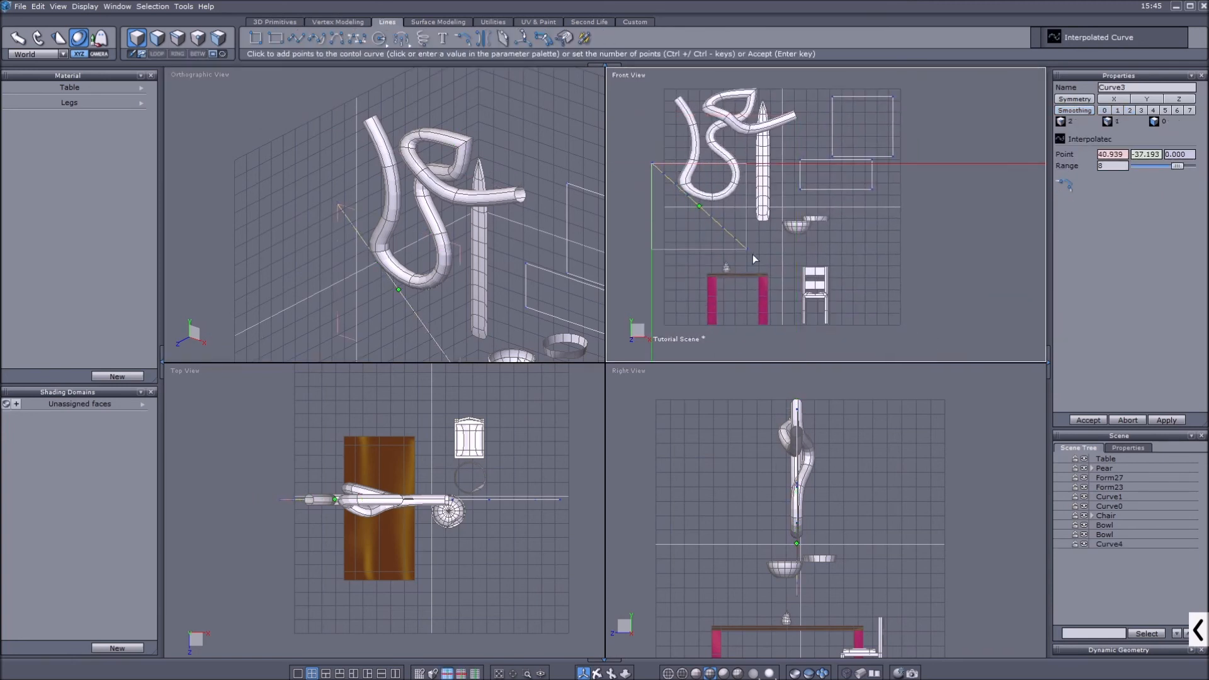
pyautogui.click(764, 274)
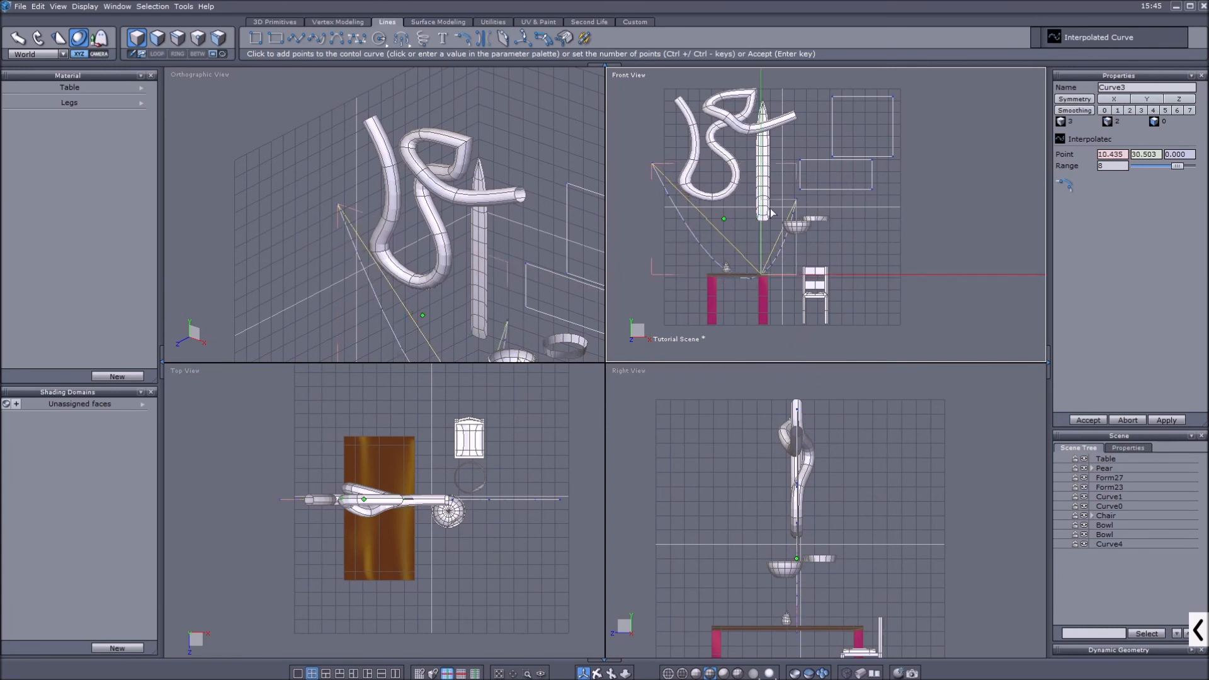
pyautogui.click(636, 138)
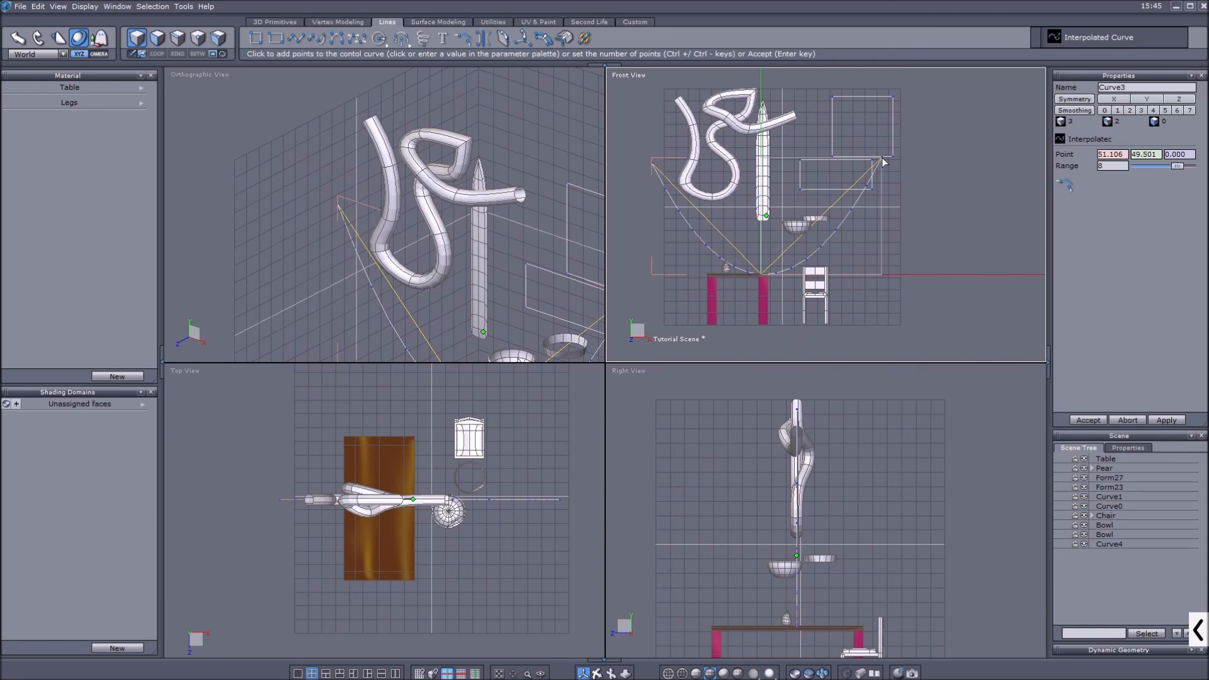
pyautogui.press('Escape')
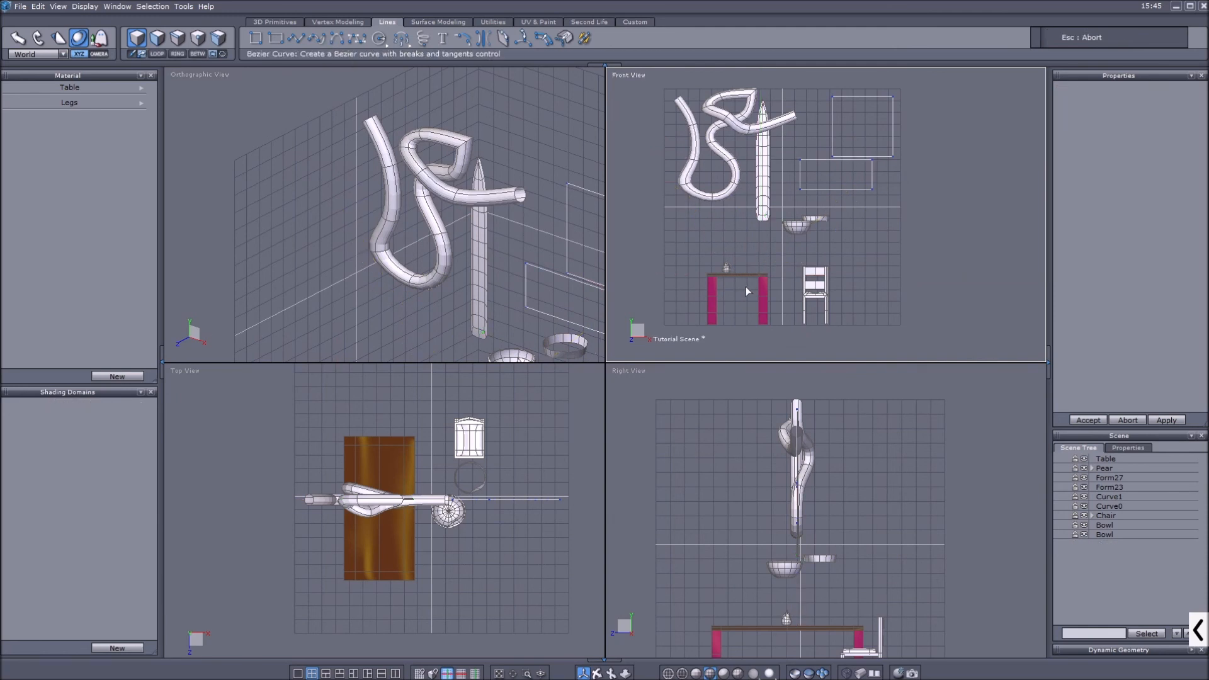
# Draw a three-point interpolated curve sagging between the table's two upper corners in the front view and accept it
pyautogui.scroll(5, 745, 286)
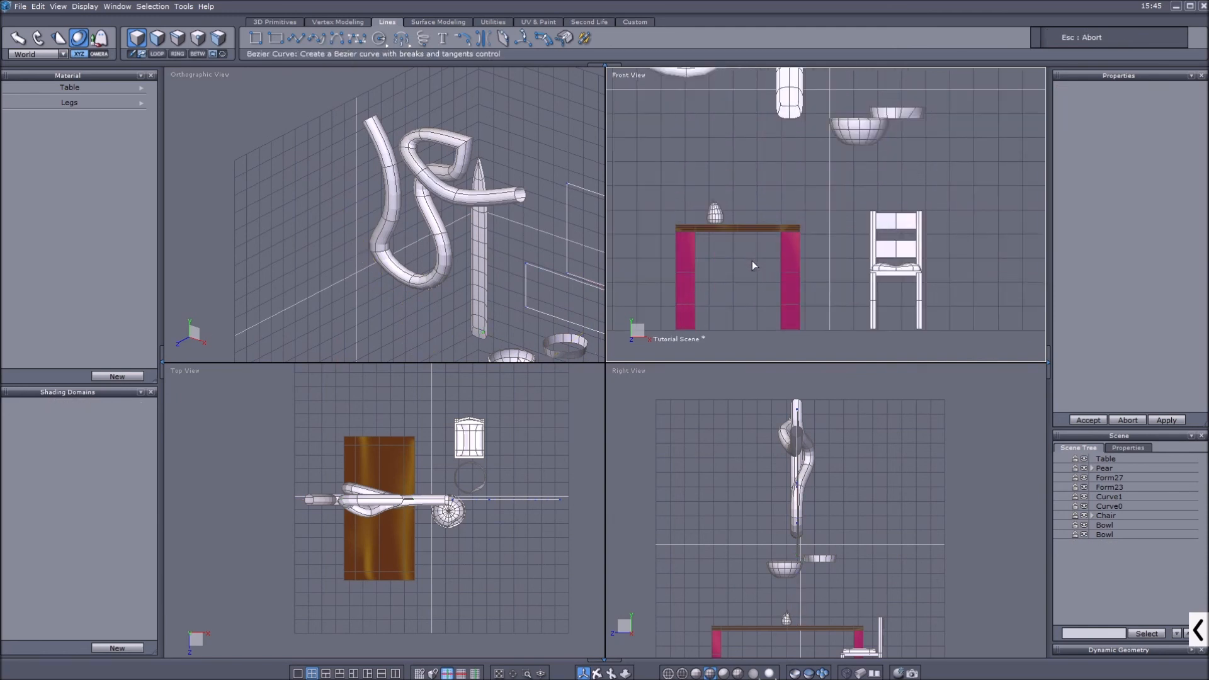
pyautogui.click(338, 39)
pyautogui.scroll(2, 690, 196)
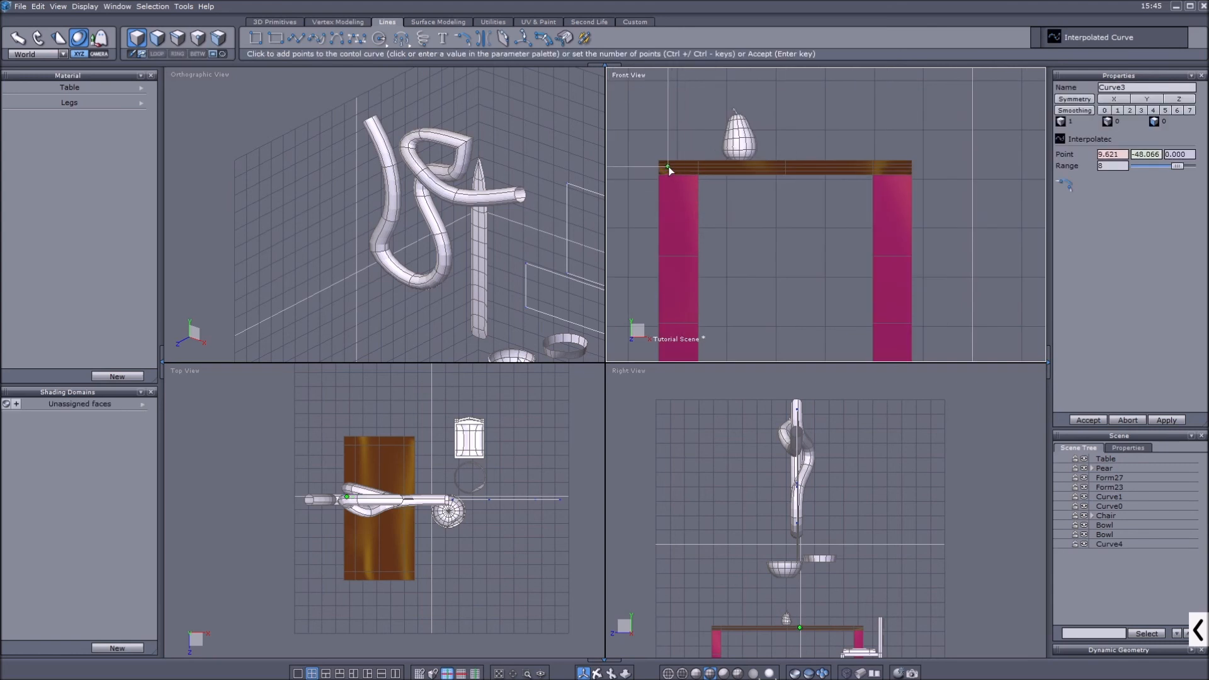
pyautogui.click(672, 172)
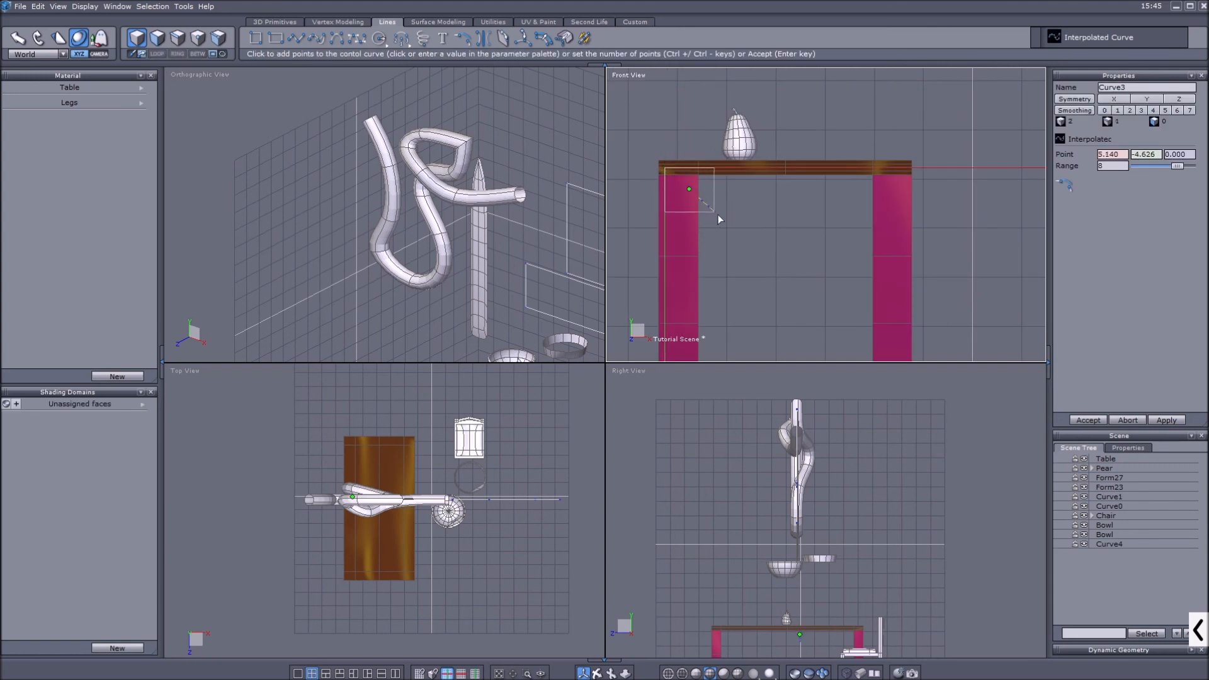
pyautogui.click(786, 282)
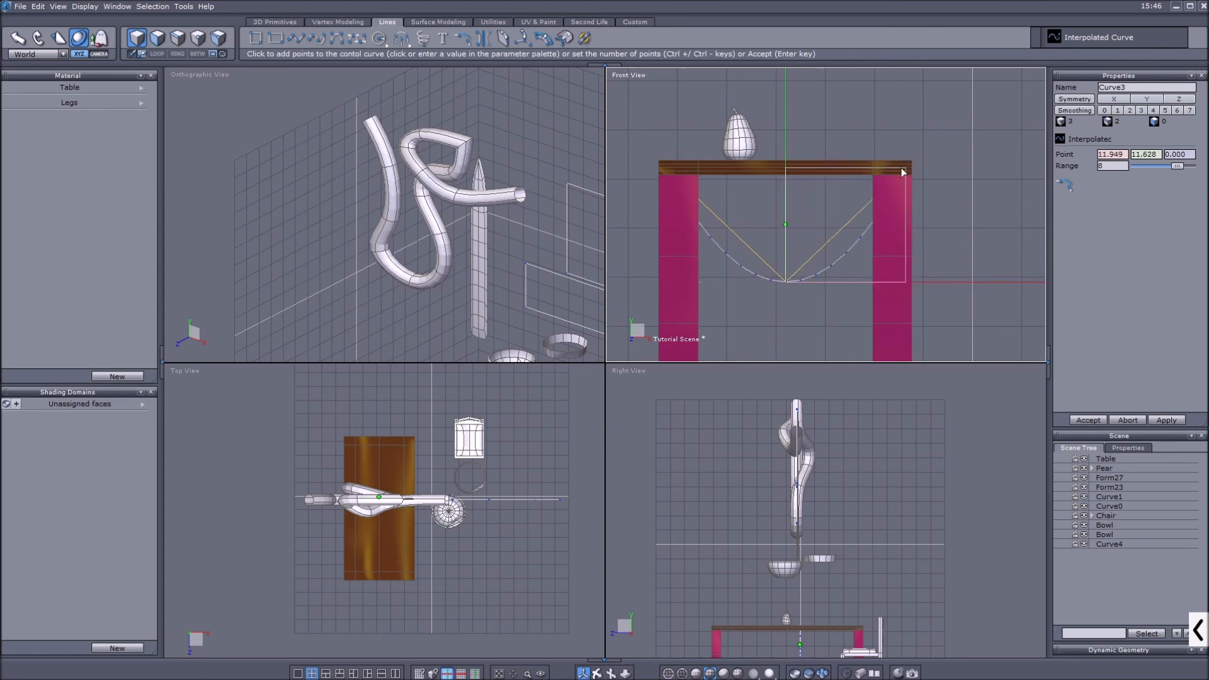
pyautogui.click(908, 164)
pyautogui.press('Return')
# Move the hanging curve along Z to about 31 and tilt it about -2.4 degrees in X, against the table's end
pyautogui.scroll(-4, 765, 313)
pyautogui.scroll(3, 811, 562)
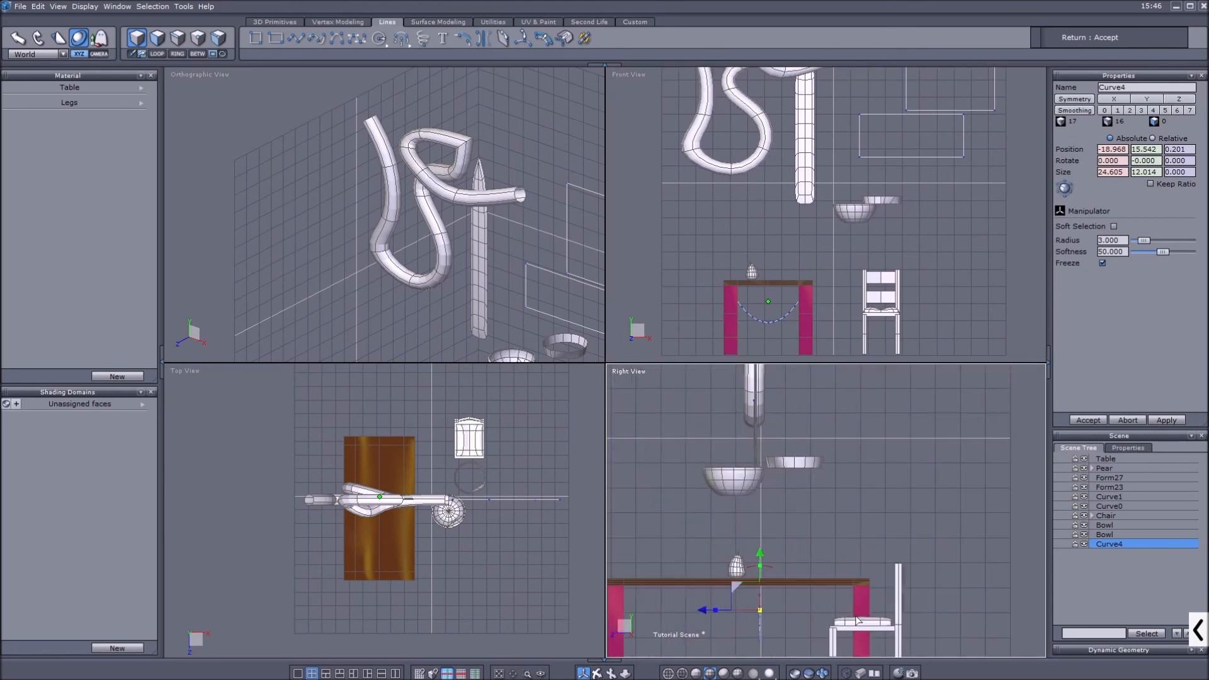
pyautogui.moveTo(708, 610); pyautogui.dragTo(541, 599)
pyautogui.scroll(5, 806, 585)
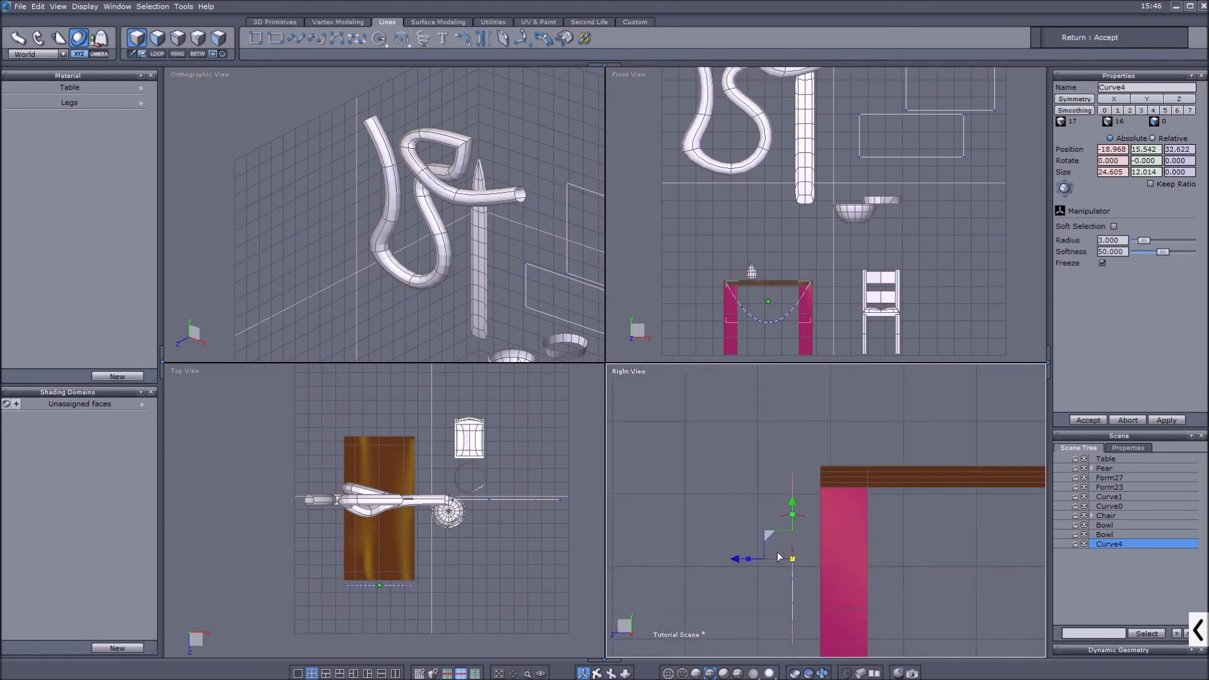
pyautogui.moveTo(803, 516); pyautogui.dragTo(805, 517)
pyautogui.moveTo(739, 561); pyautogui.dragTo(762, 560)
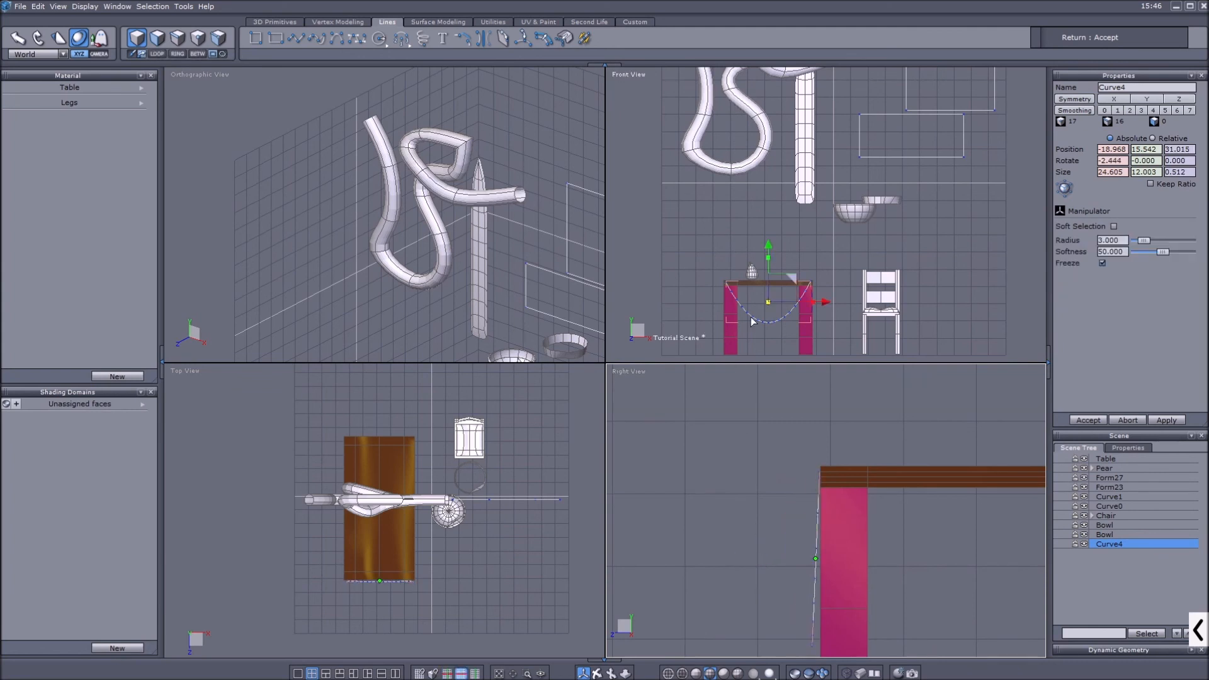
# Thicken the hanging curve into a tube, trying a value of 1 before setting 0.7, and accept it
pyautogui.hotkey('alt', 't')
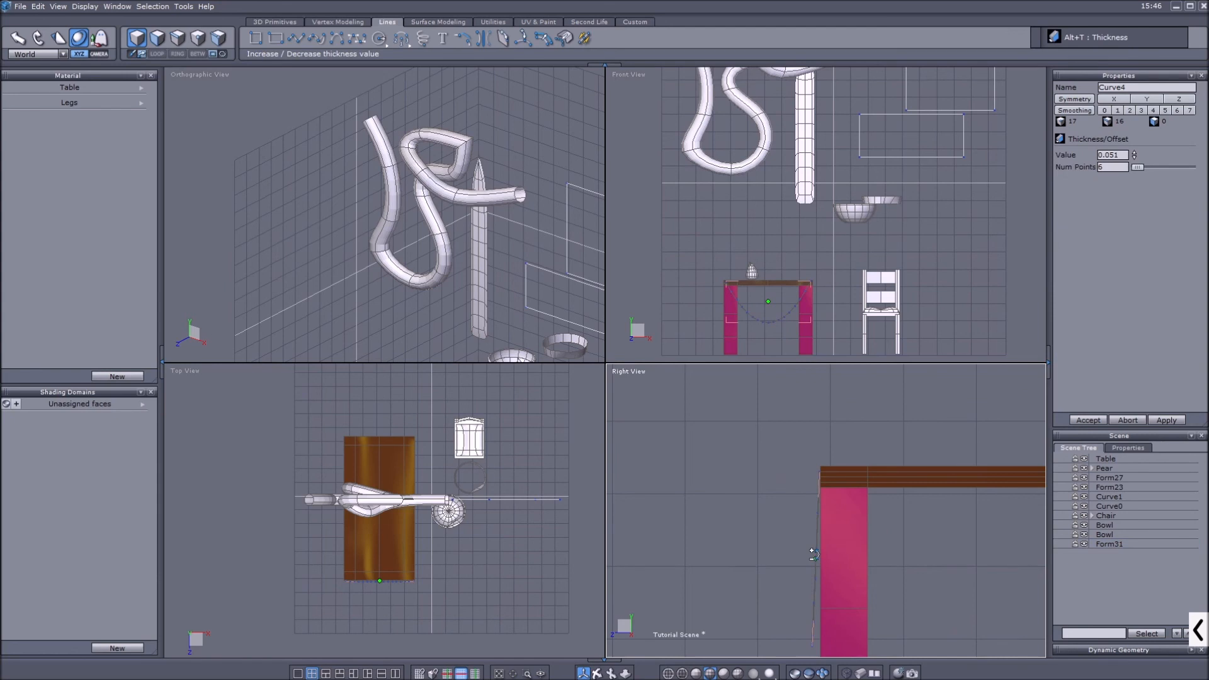
pyautogui.scroll(3, 812, 554)
pyautogui.moveTo(1120, 158); pyautogui.dragTo(1104, 158)
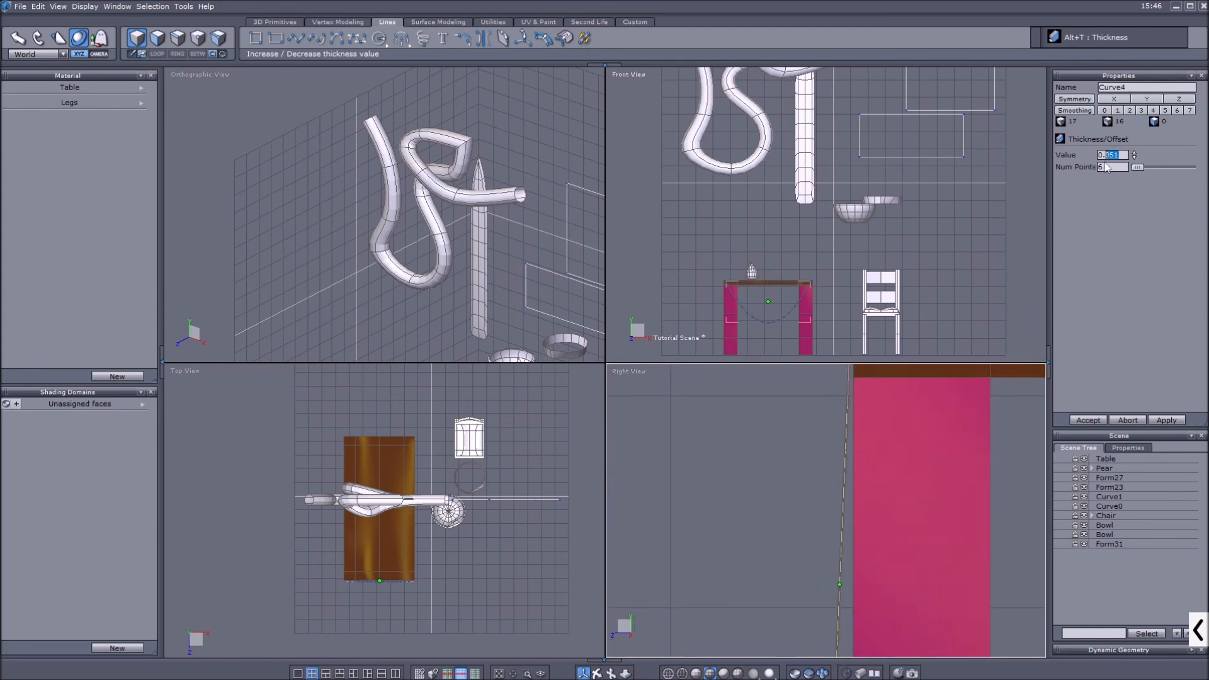
pyautogui.write('1')
pyautogui.press('Return')
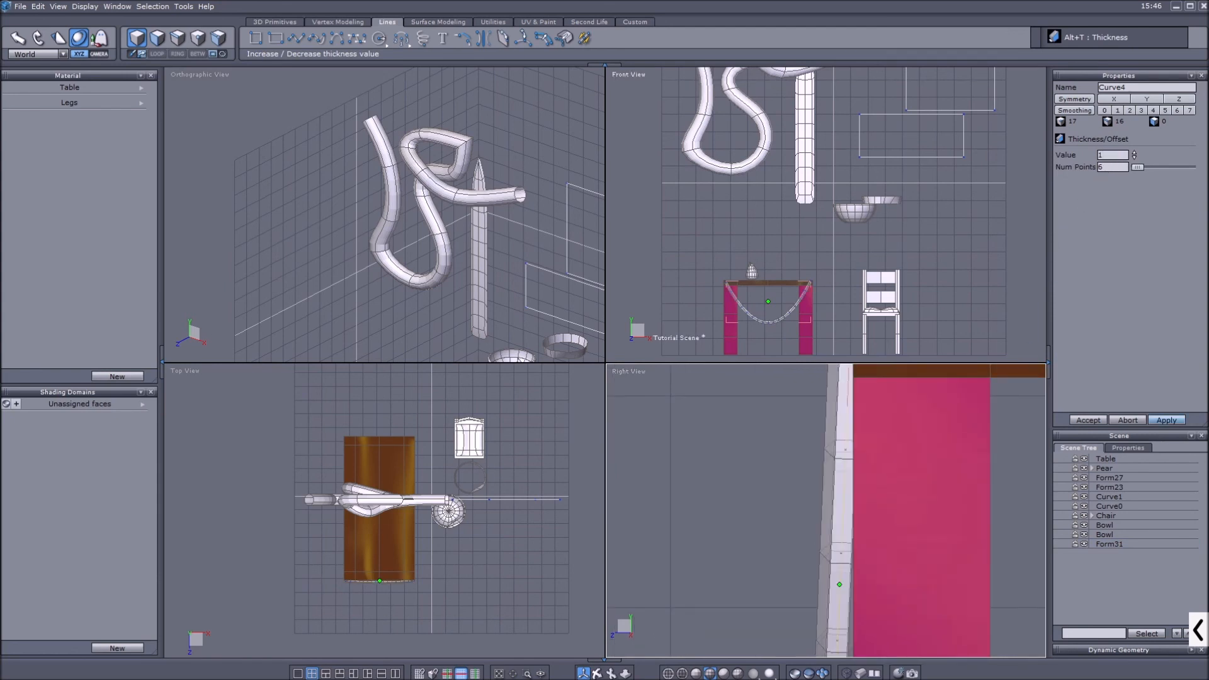
pyautogui.moveTo(1108, 155); pyautogui.dragTo(1064, 161)
pyautogui.write('0.7')
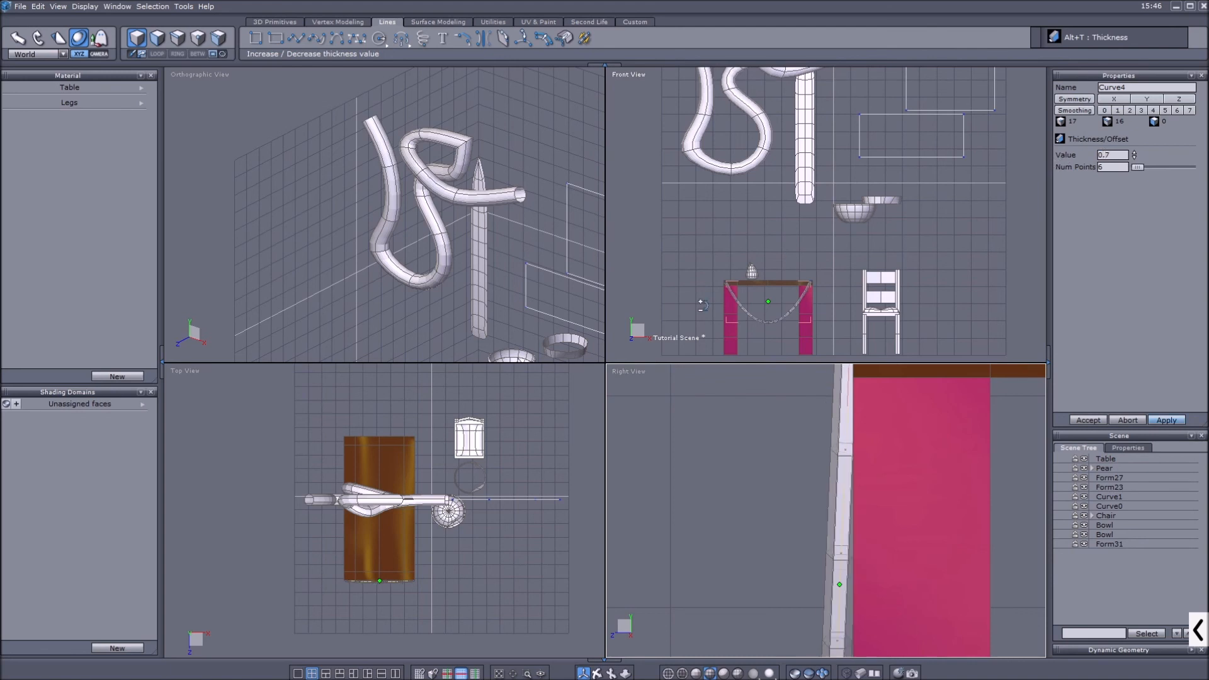
pyautogui.scroll(3, 781, 296)
pyautogui.click(1089, 420)
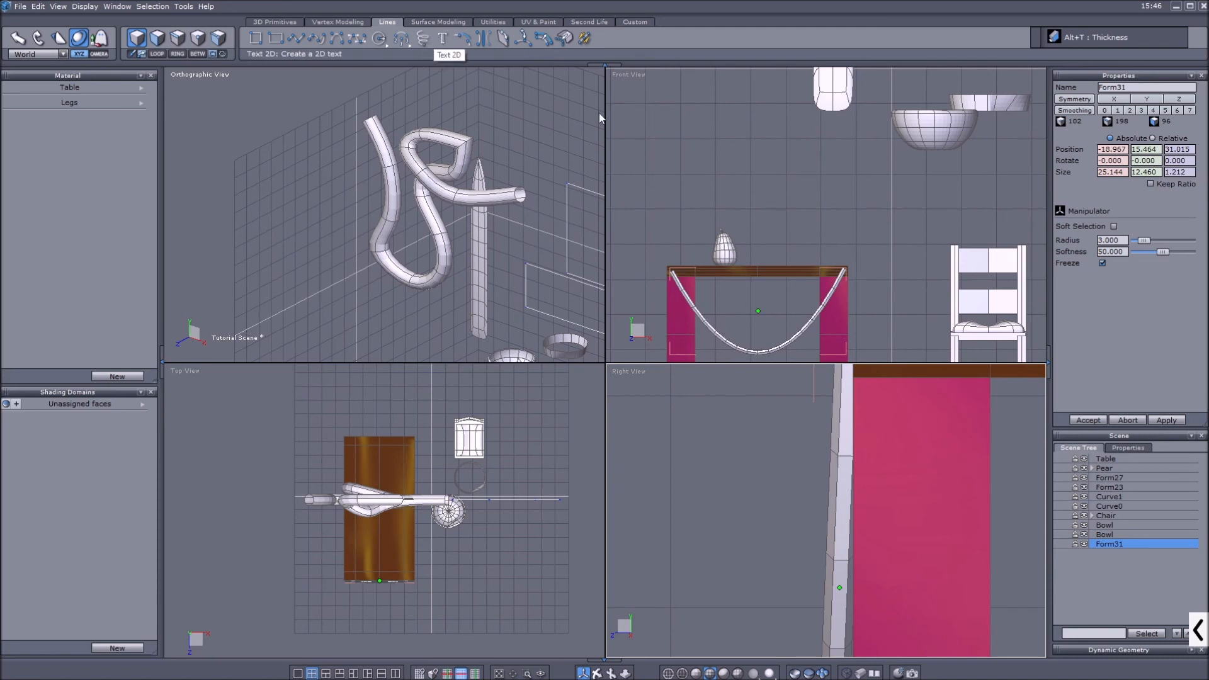
# Place a 2D text above the table in the front view and enter "Type your text" as its content
pyautogui.click(775, 178)
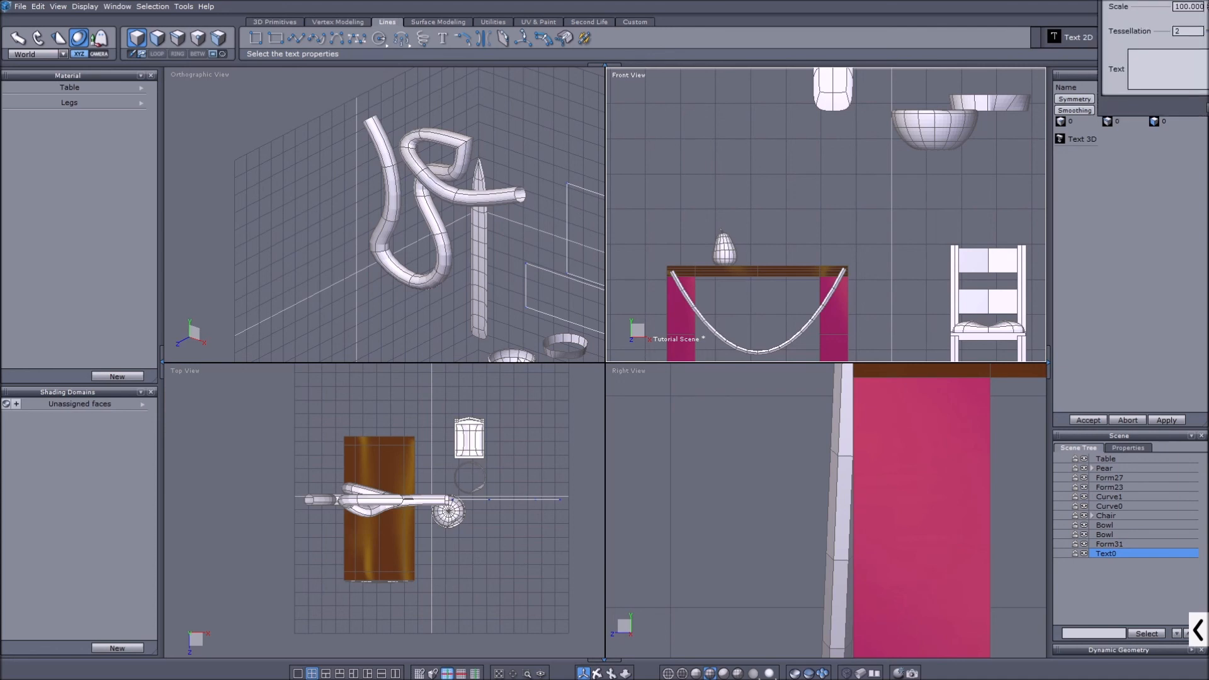
pyautogui.moveTo(940, 176); pyautogui.dragTo(677, 123)
pyautogui.click(613, 255)
pyautogui.write('T')
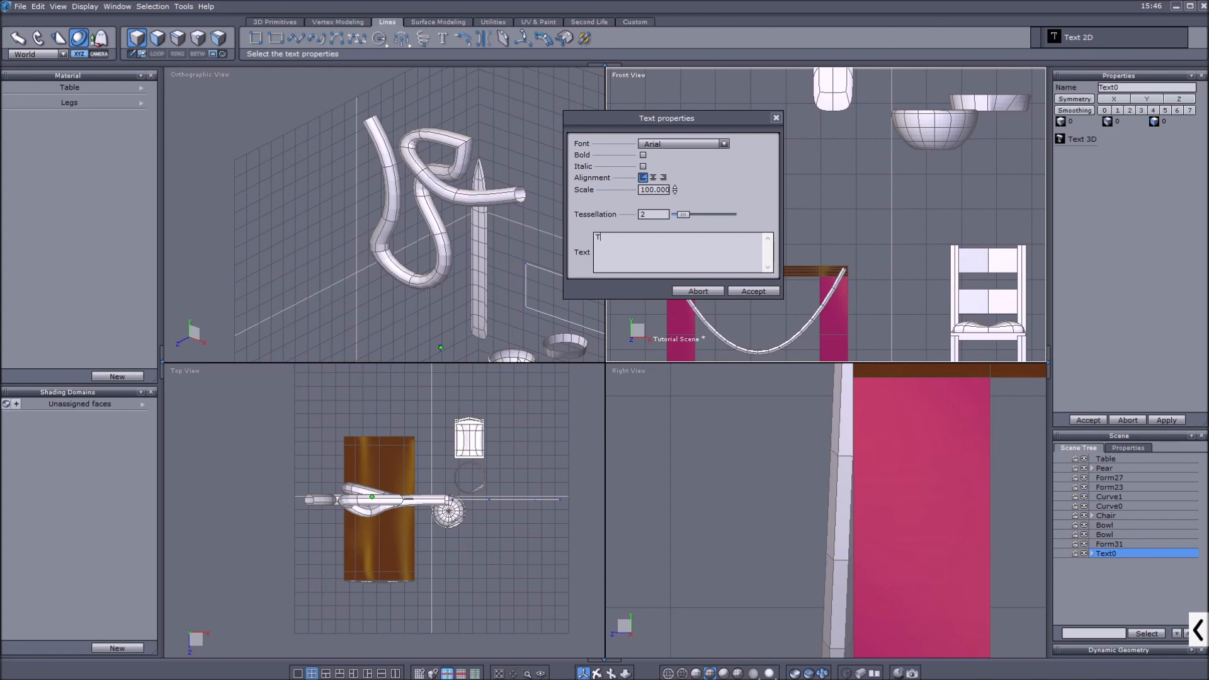
pyautogui.write('ype fyp')
pyautogui.write('out ')
pyautogui.write('t')
pyautogui.write('est')
pyautogui.press('BackSpace')
pyautogui.press('BackSpace')
pyautogui.write('xt')
pyautogui.moveTo(674, 118); pyautogui.dragTo(451, 123)
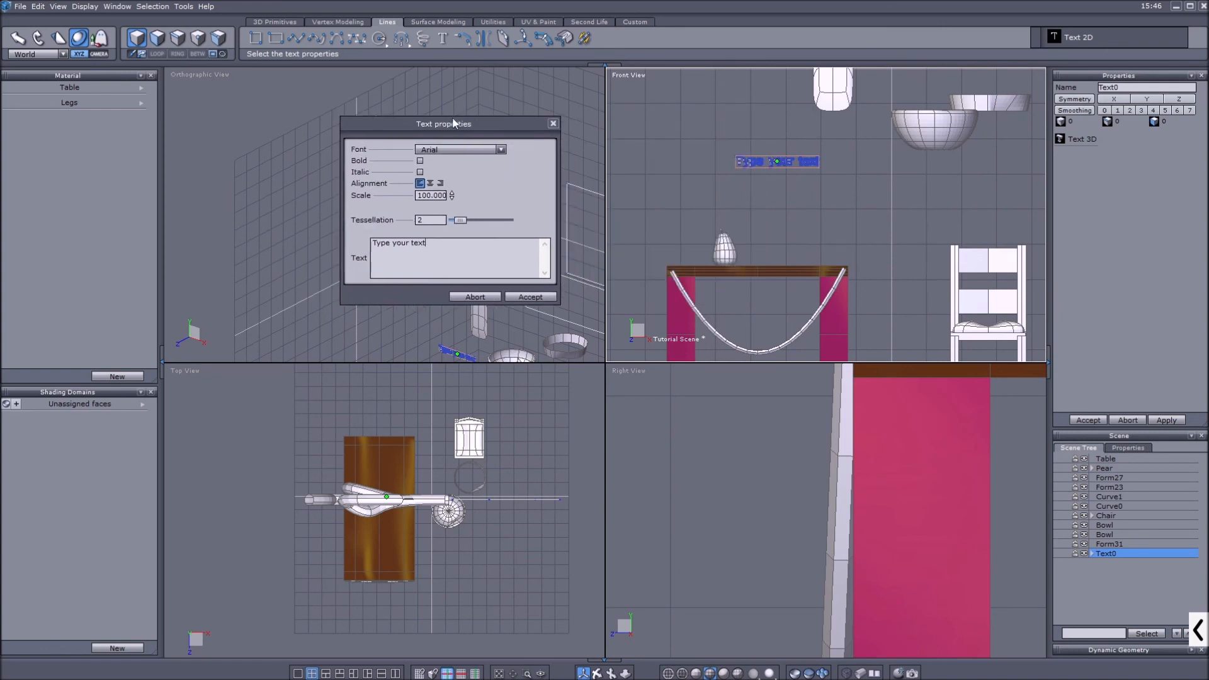
pyautogui.scroll(5, 793, 176)
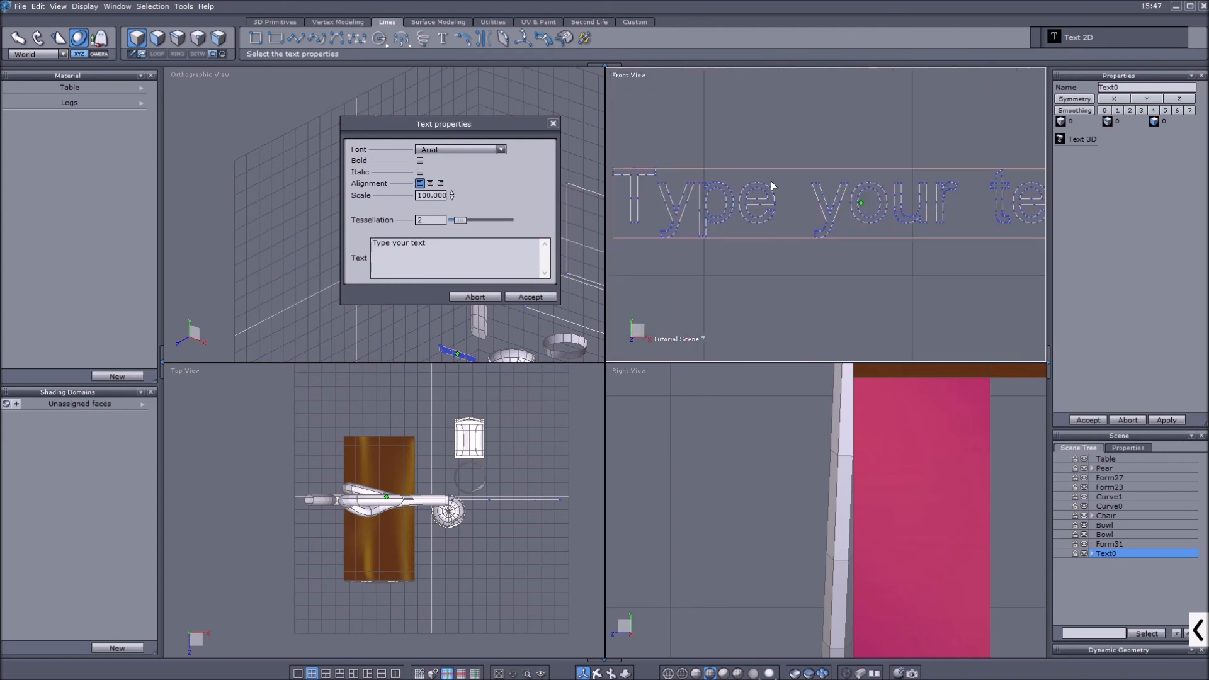
pyautogui.scroll(-1, 767, 180)
pyautogui.click(501, 150)
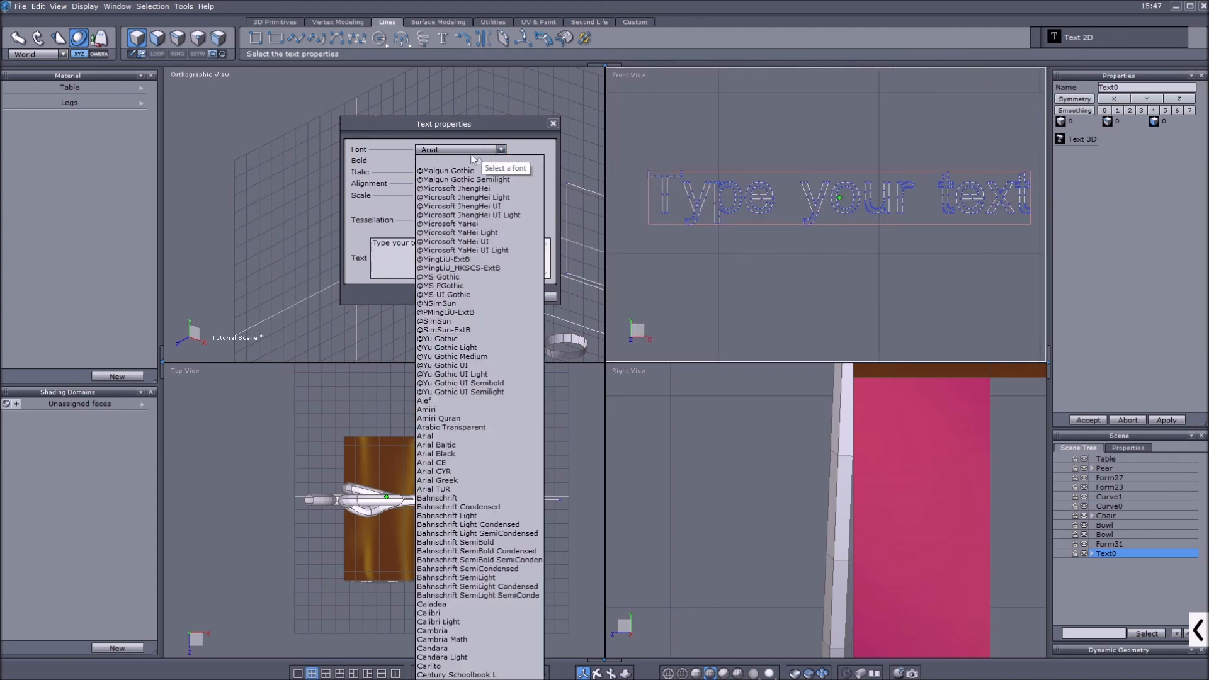
pyautogui.click(444, 286)
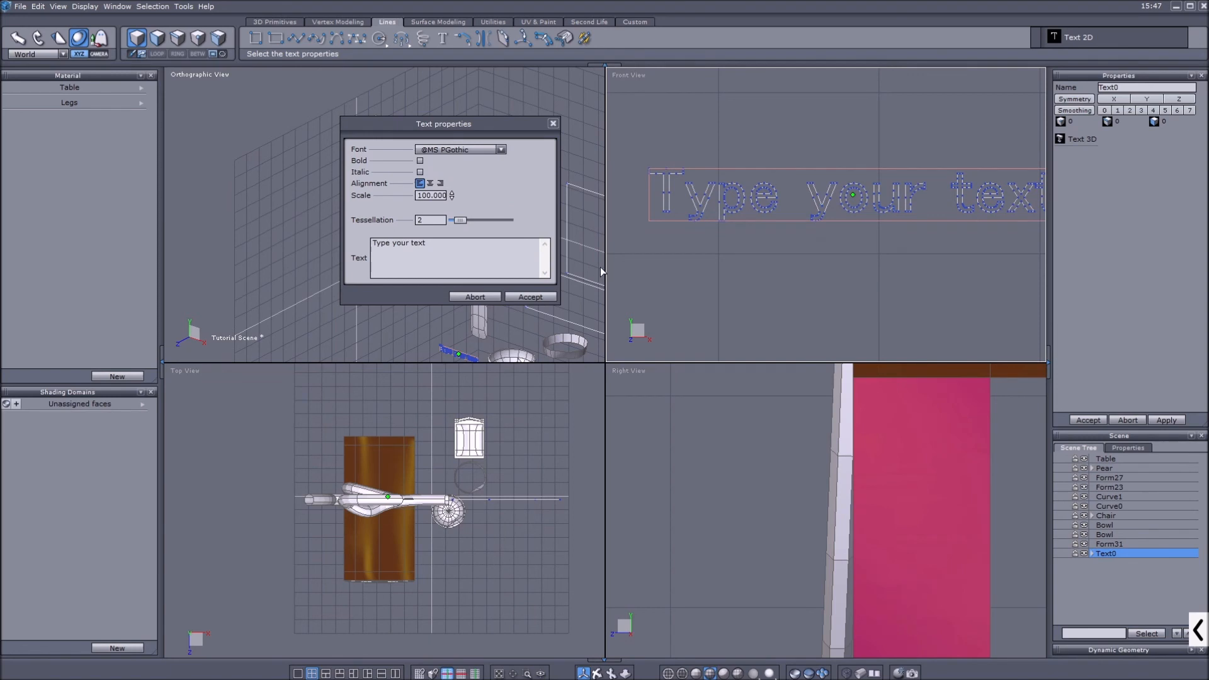
pyautogui.click(475, 296)
pyautogui.scroll(-3, 661, 245)
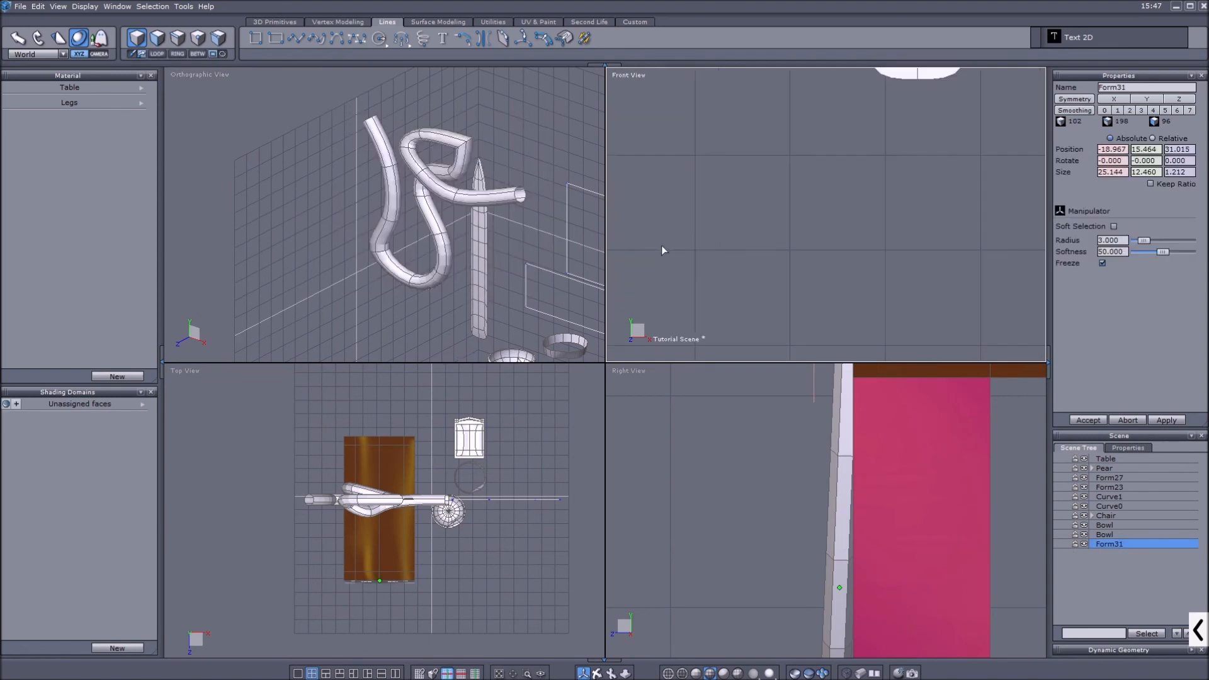
# Create a 2D text reading "Tpe your text" in the front view and accept it
pyautogui.click(438, 39)
pyautogui.click(686, 209)
pyautogui.write('Tpe your textr')
pyautogui.press('BackSpace')
pyautogui.click(530, 297)
pyautogui.scroll(2, 746, 208)
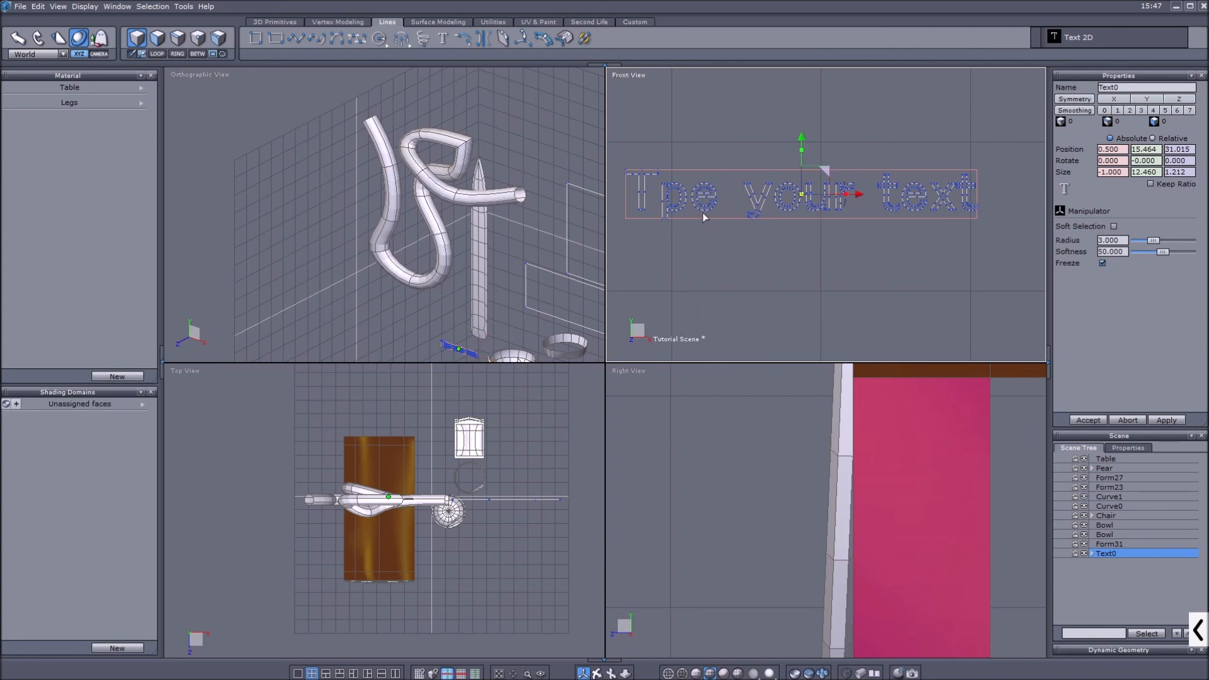
pyautogui.moveTo(759, 280); pyautogui.dragTo(776, 303, button='middle')
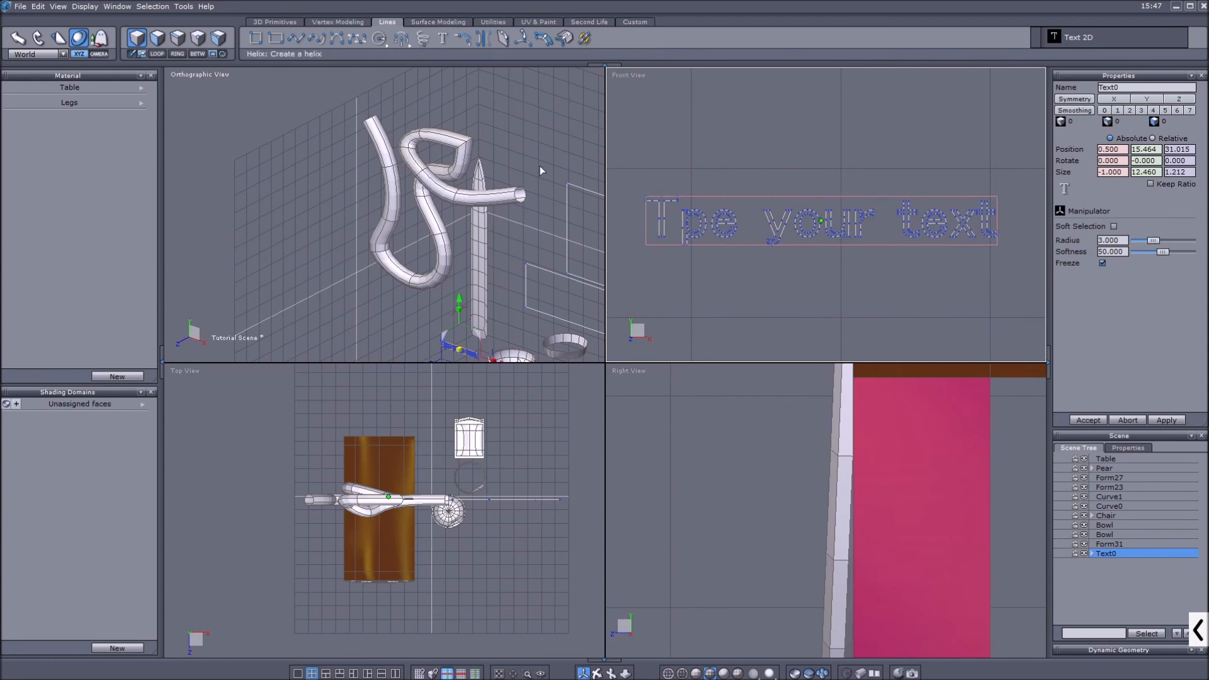
# Select the table and examine it with the hanging rope and the text in the orthographic view
pyautogui.scroll(-3, 389, 141)
pyautogui.moveTo(462, 200); pyautogui.dragTo(449, 175, button='middle')
pyautogui.click(413, 273)
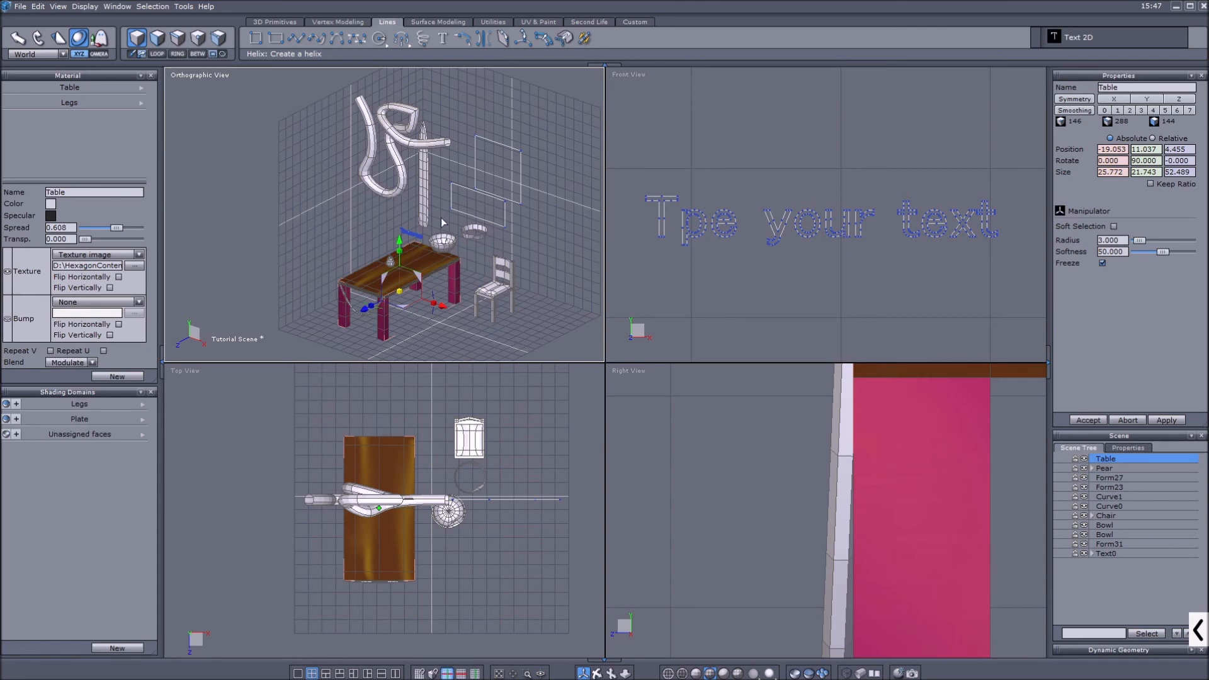
pyautogui.scroll(2, 438, 308)
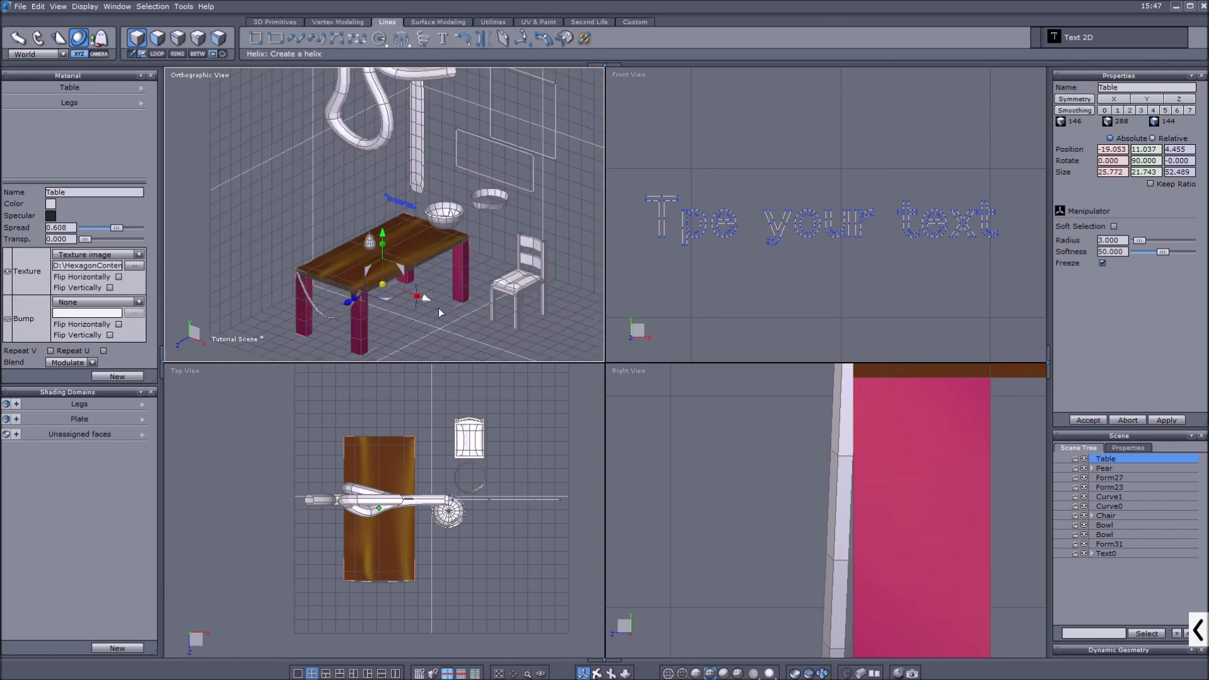
pyautogui.scroll(-3, 440, 293)
pyautogui.scroll(4, 440, 293)
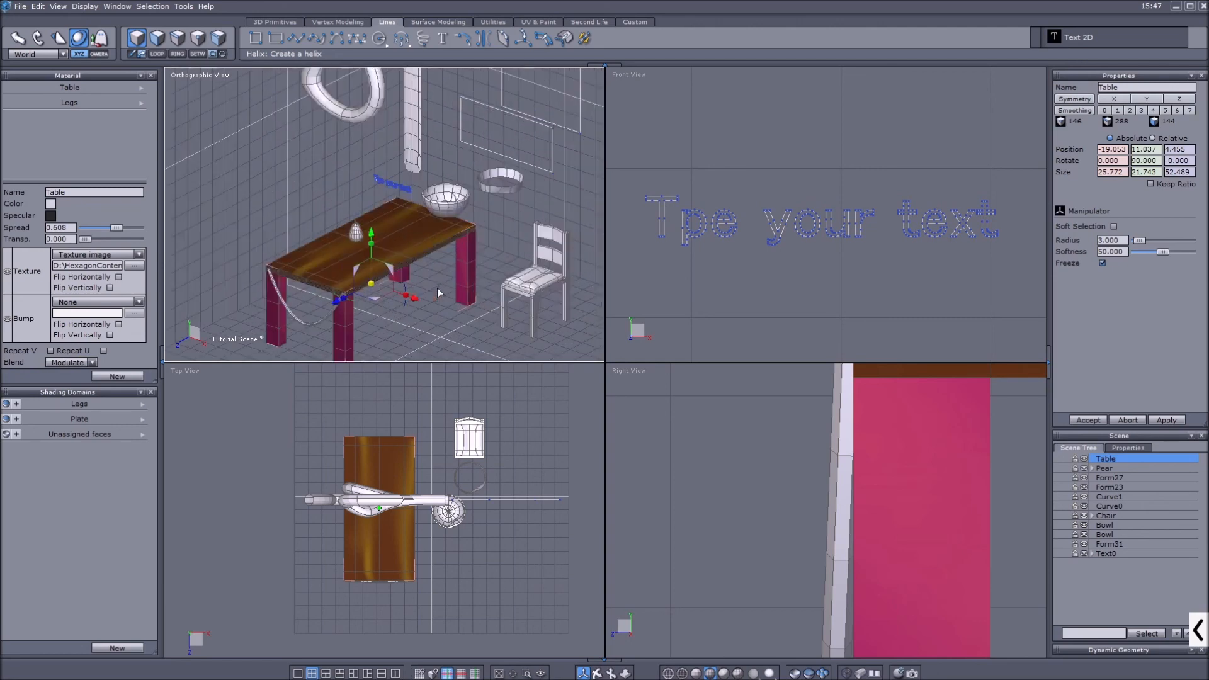
pyautogui.scroll(-3, 440, 293)
pyautogui.scroll(2, 437, 289)
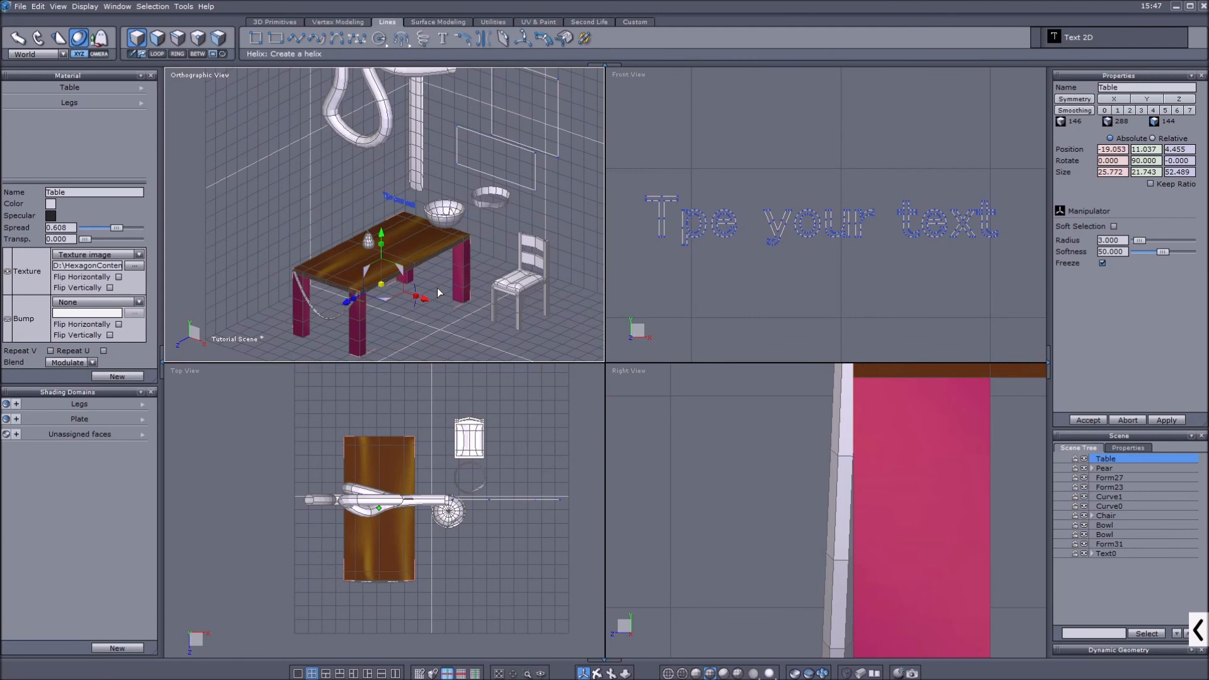
pyautogui.scroll(1, 437, 273)
pyautogui.scroll(-1, 435, 267)
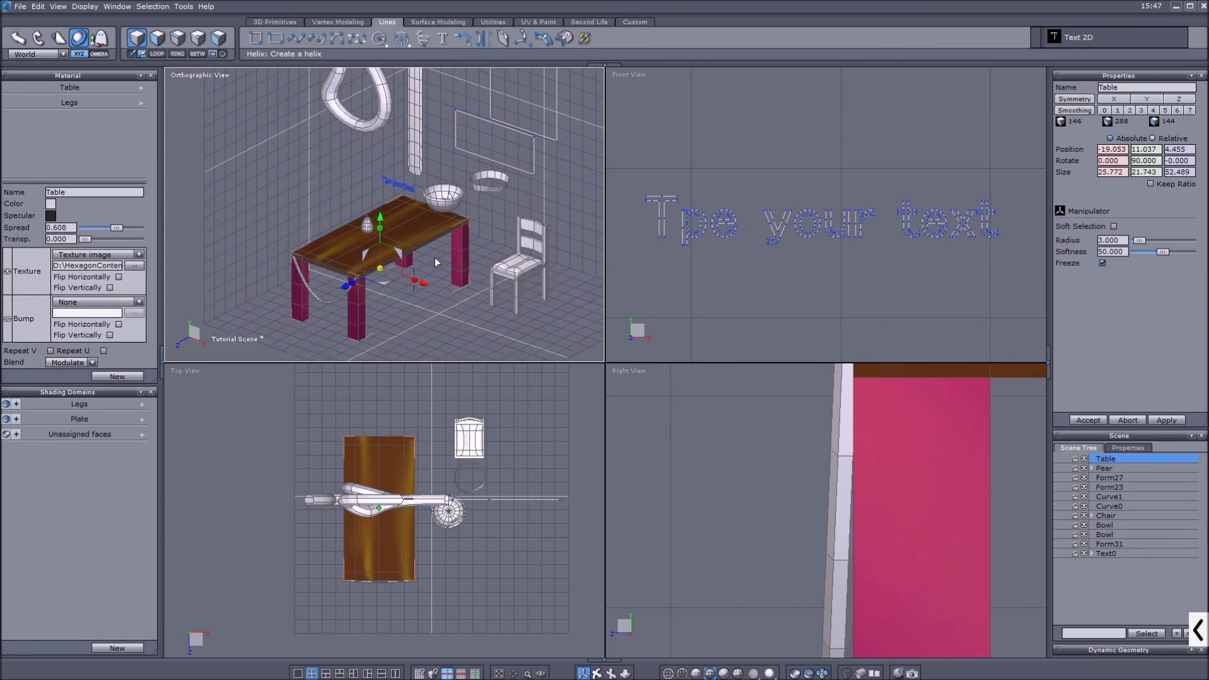